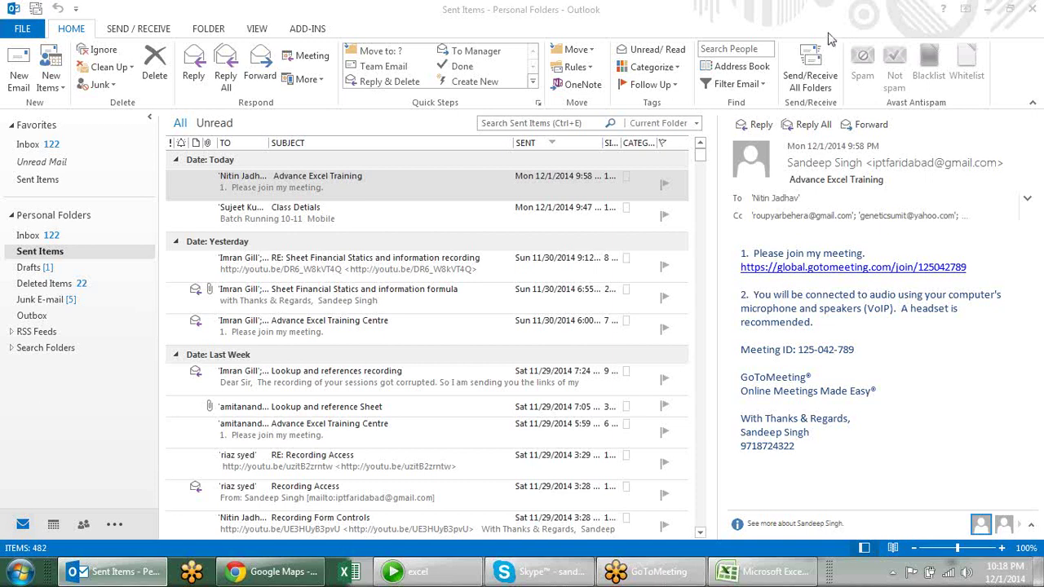
Minimize Outlook to bring up the Excel dashboard workbook, then switch to the empty Sheet3.
left_click(985, 14)
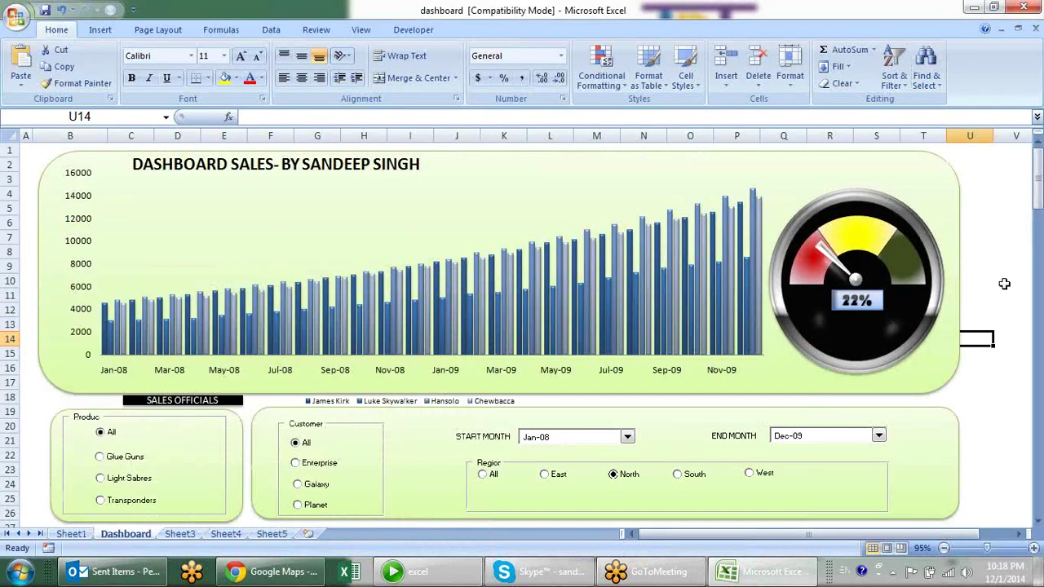
left_click(1008, 292)
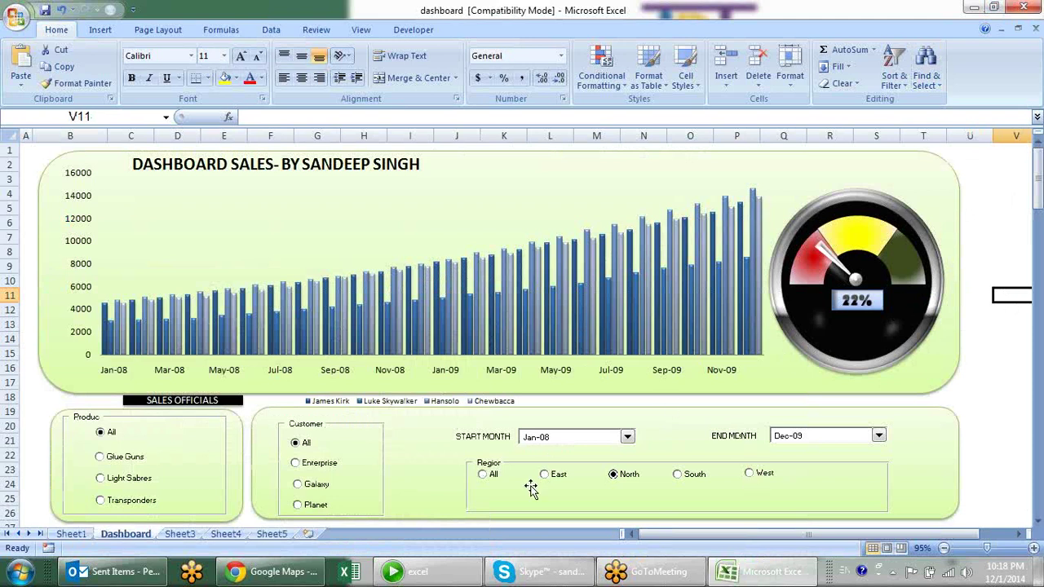
scroll(302, 390, "down", 1)
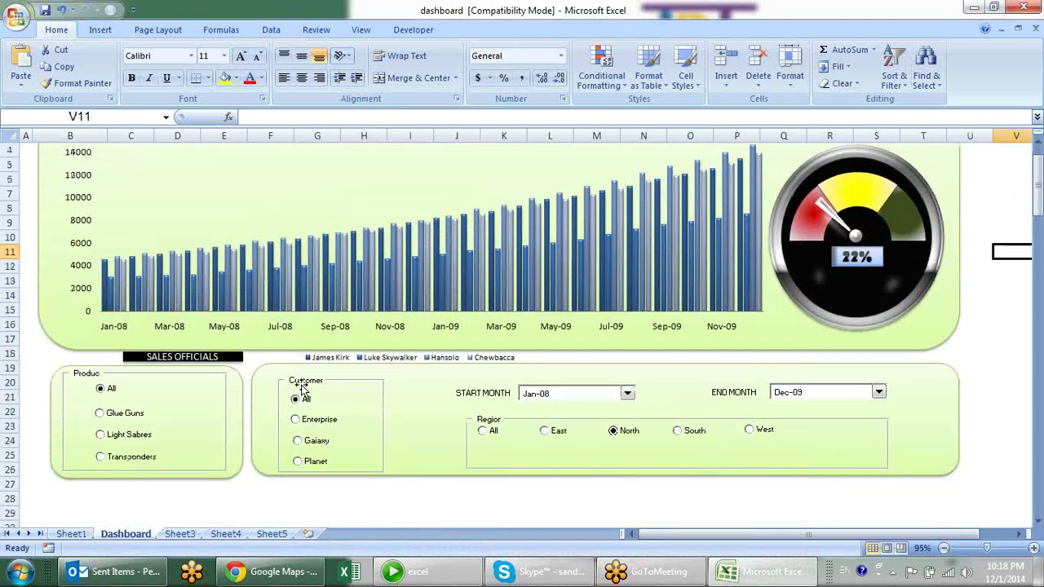
scroll(443, 393, "up", 1)
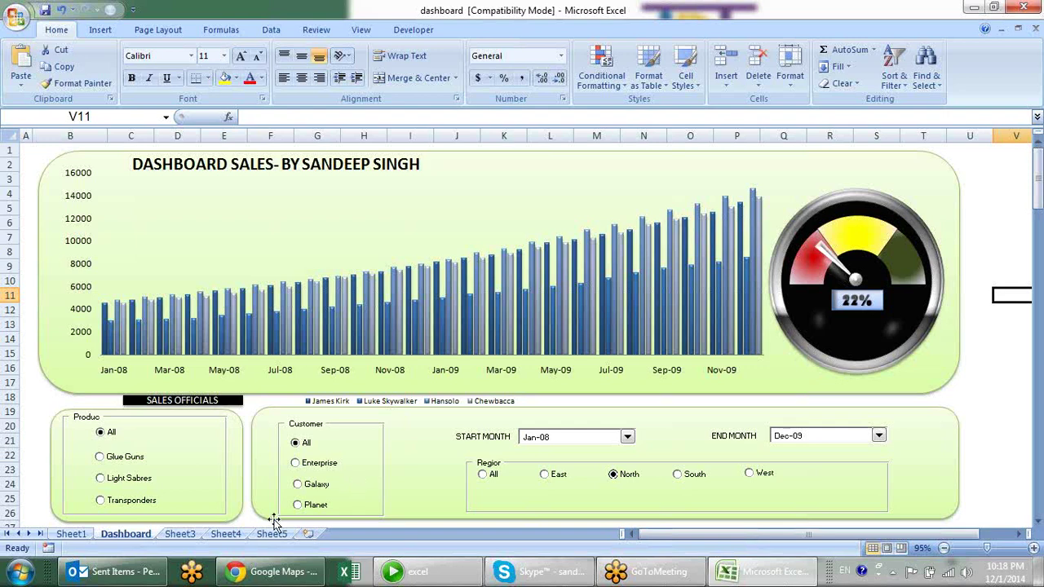
left_click(166, 535)
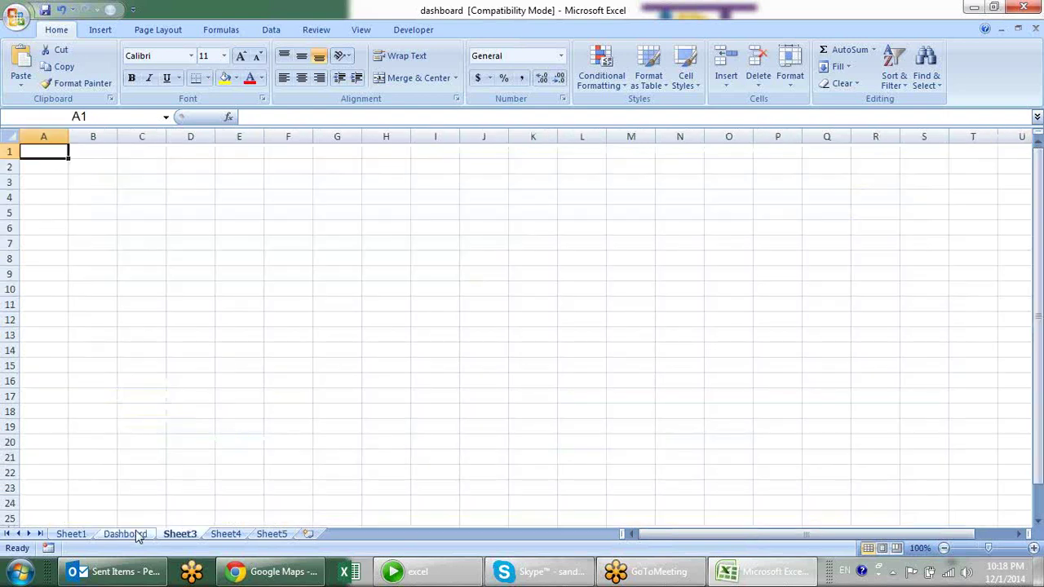
Go to the top of Sheet1 and highlight the Sales Person header and first sales figures.
left_click(71, 535)
scroll(363, 257, "up", 6)
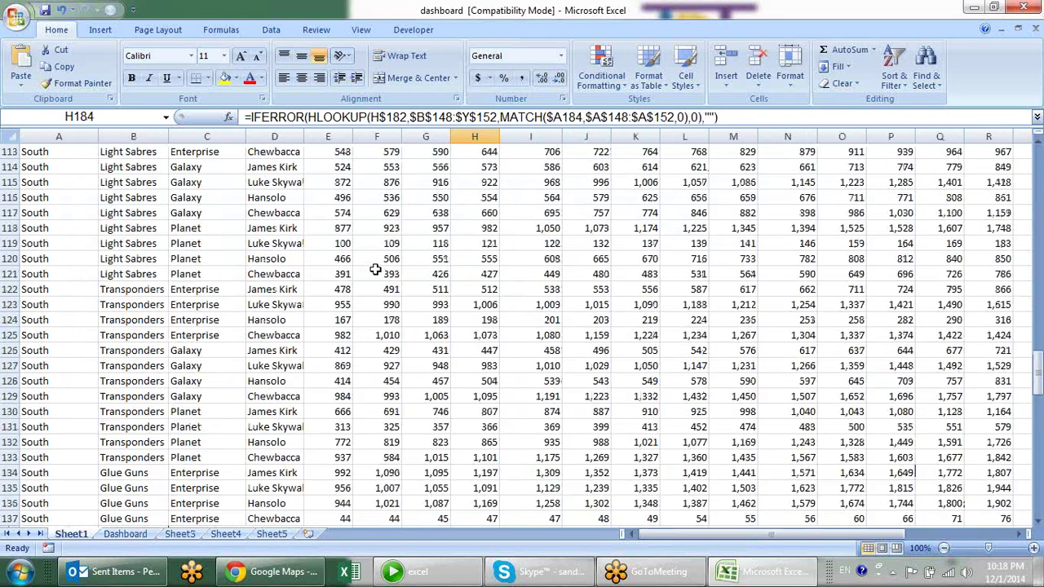
scroll(367, 261, "up", 9)
scroll(372, 265, "up", 8)
scroll(379, 273, "up", 11)
scroll(379, 273, "up", 7)
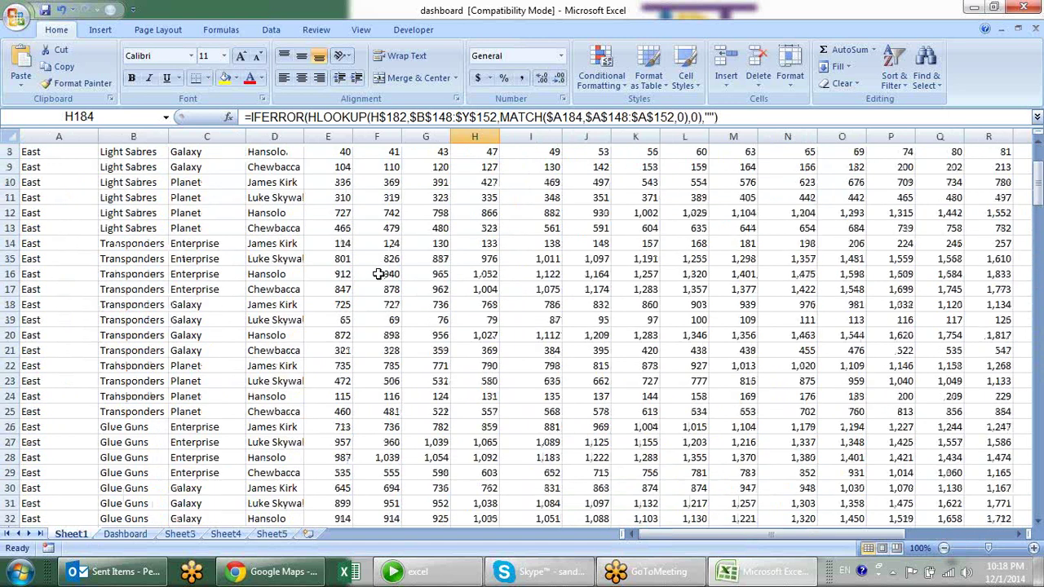
scroll(380, 273, "up", 3)
left_click(296, 155)
left_click_drag(310, 168, 460, 215)
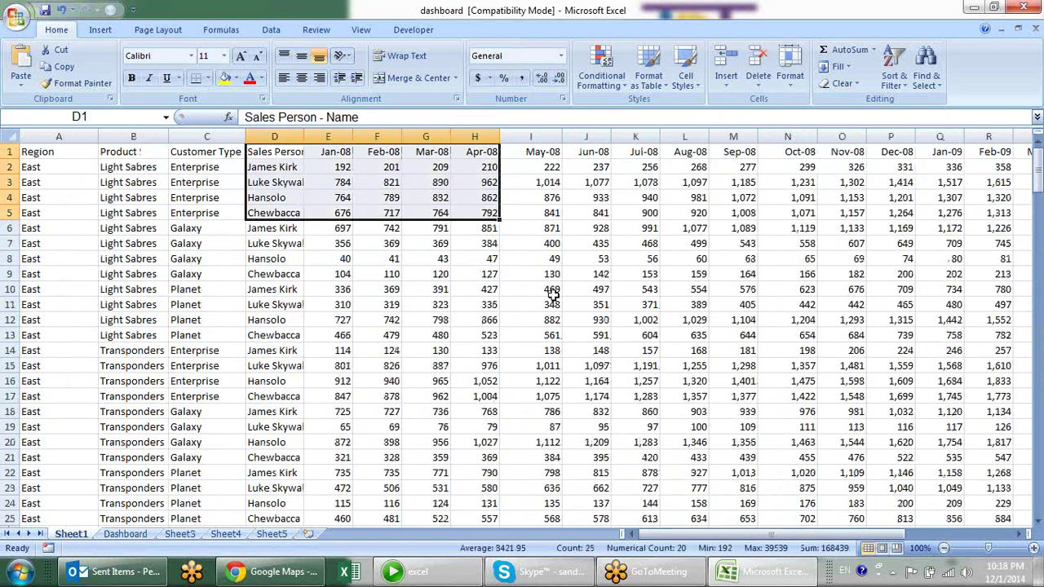
Highlight the Region, Product, Customer Type and Sales Person column entries in the data.
left_click(576, 305)
left_click(397, 239)
left_click(238, 198)
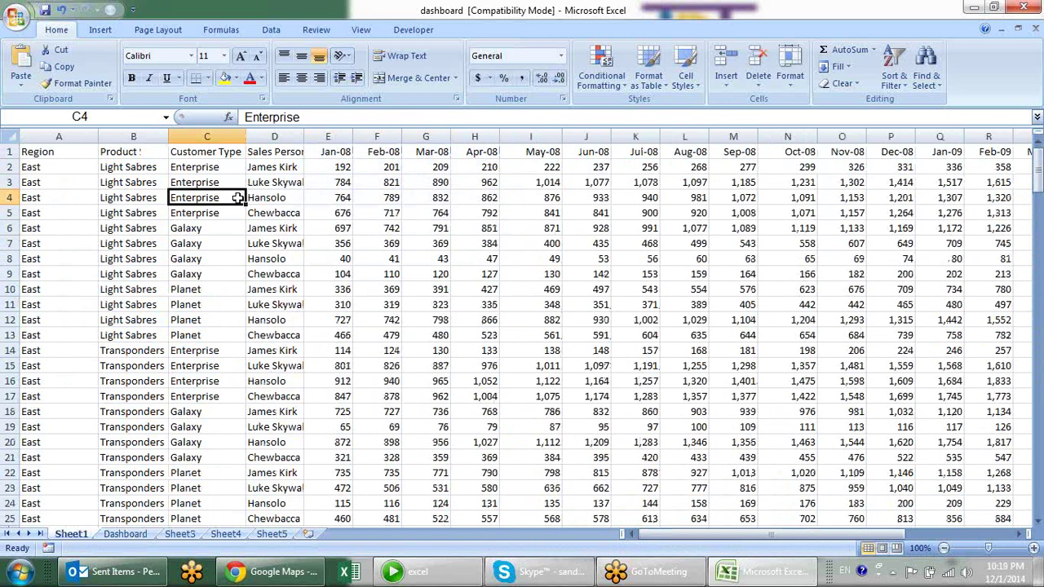
left_click(68, 196)
left_click_drag(58, 158, 71, 315)
left_click_drag(122, 182, 144, 305)
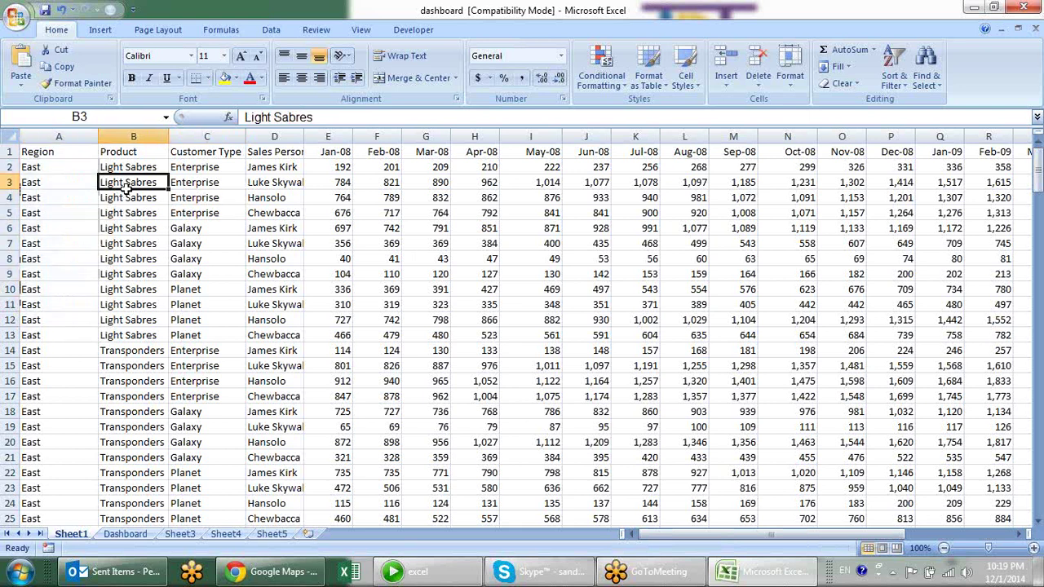
left_click_drag(214, 185, 245, 304)
left_click_drag(264, 203, 269, 352)
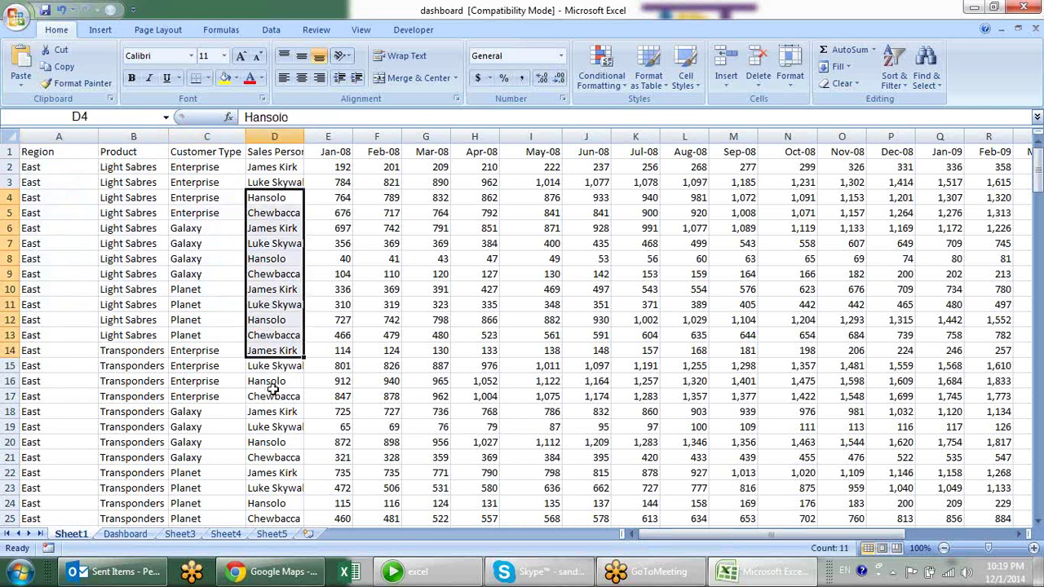
Point out single Sales Person, Customer Type, Product and Region cells and the Apr-08 figure 962.
left_click(261, 244)
left_click(210, 225)
left_click(108, 213)
left_click(41, 199)
left_click(487, 184)
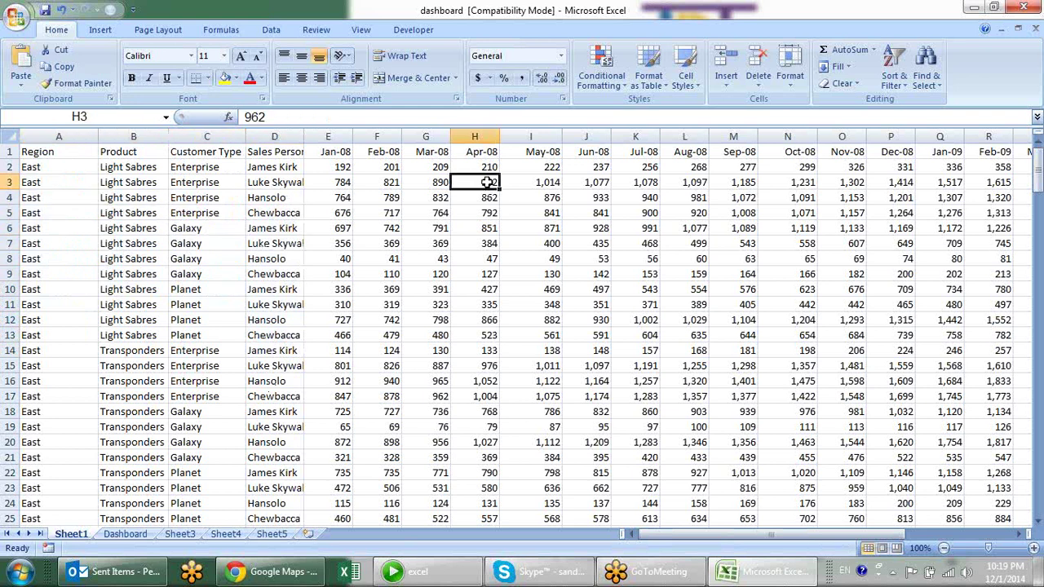
left_click_drag(79, 157, 299, 280)
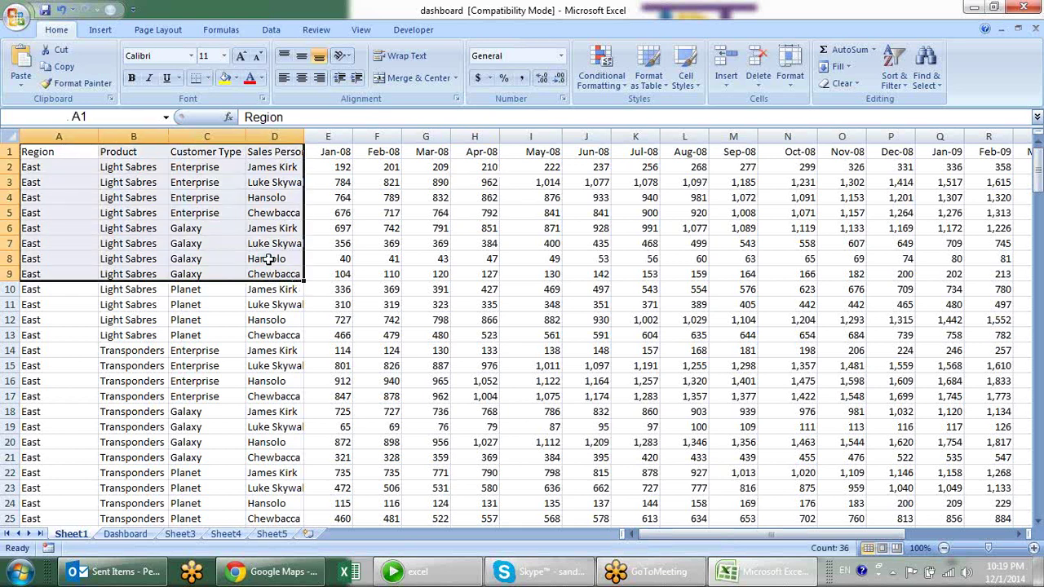
left_click(78, 153)
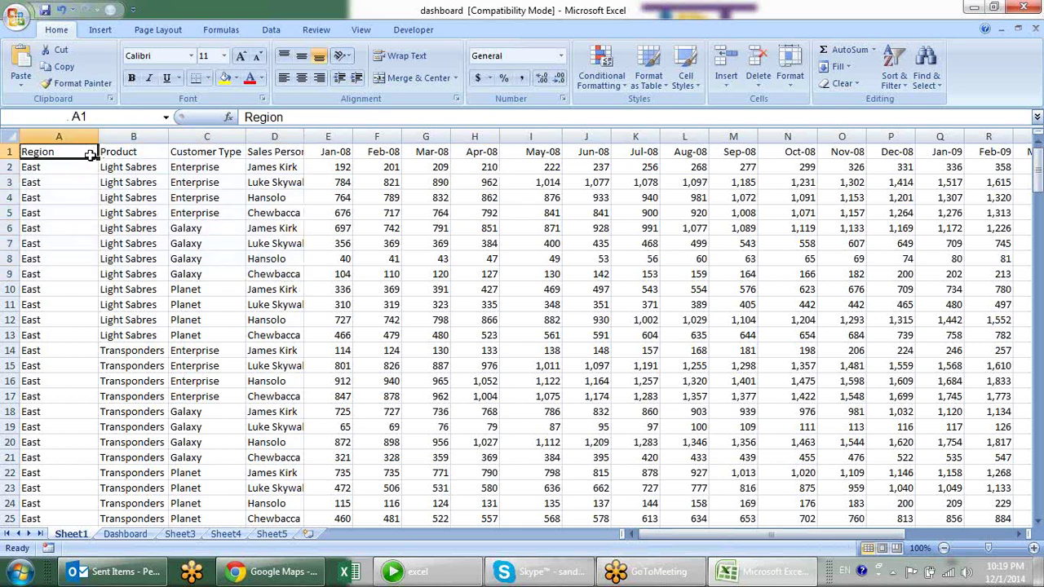
Walk through the Region to Sales Person columns again and the Feb-08 figure 821.
left_click_drag(82, 151, 76, 258)
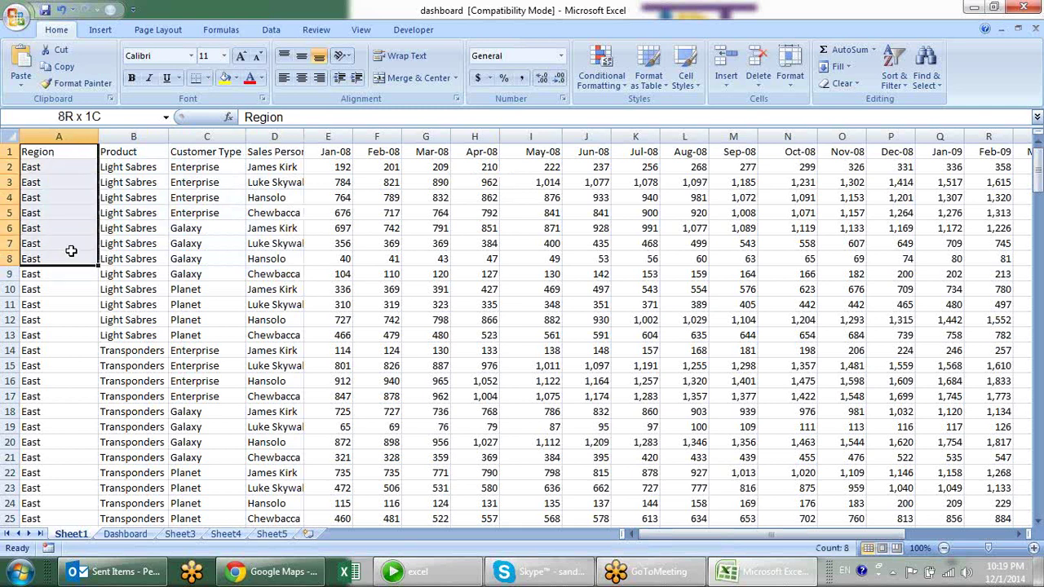
left_click_drag(133, 158, 153, 269)
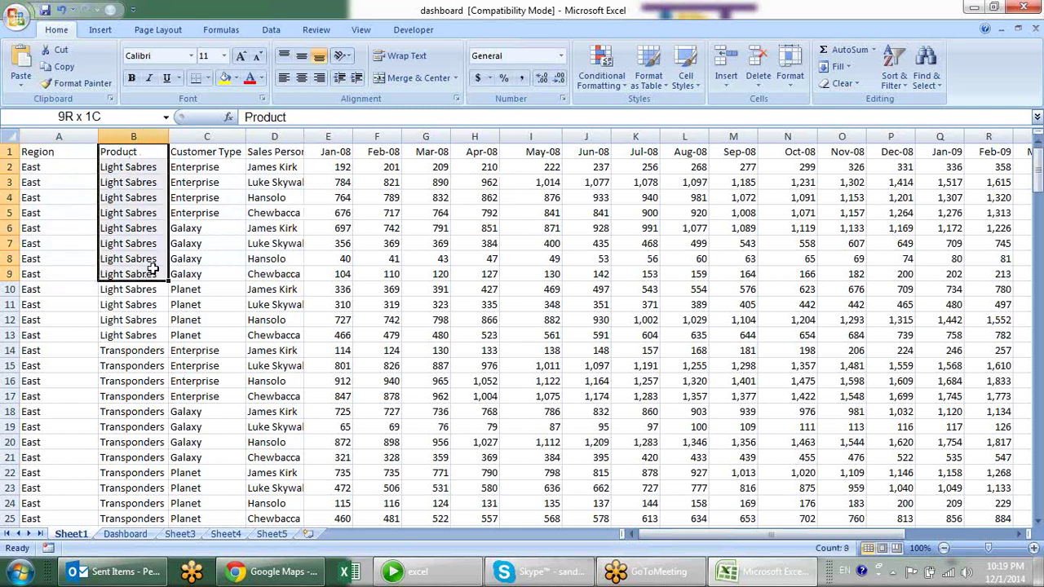
left_click_drag(213, 153, 216, 231)
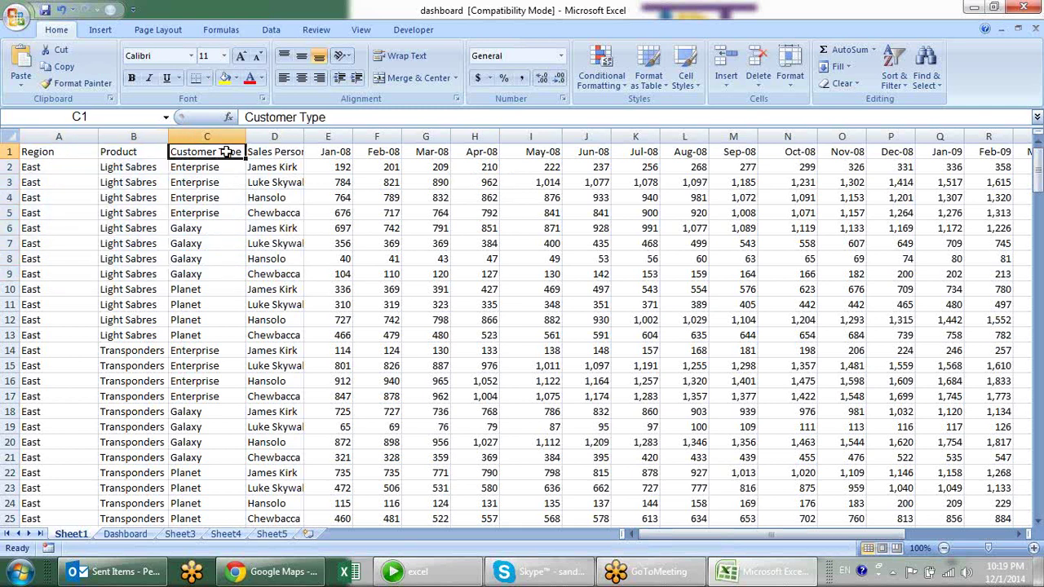
left_click_drag(294, 158, 290, 244)
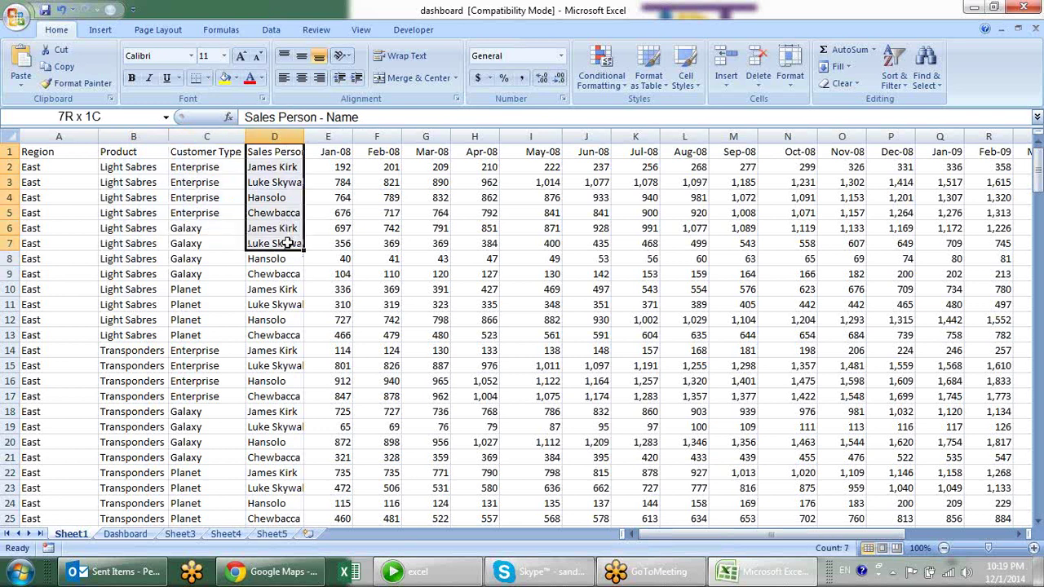
left_click(383, 176)
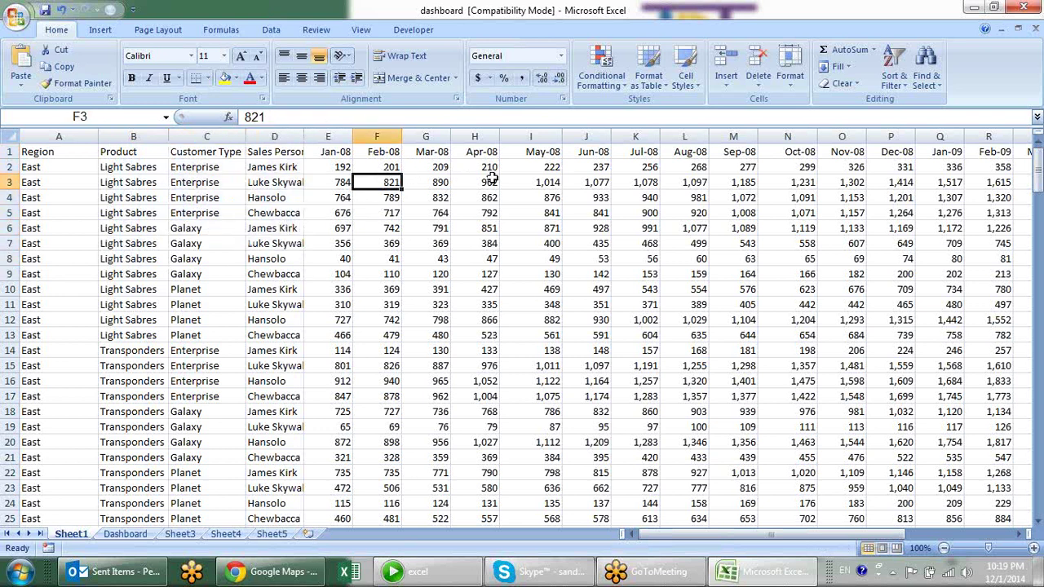
left_click(529, 198)
Highlight month headers Jan-08 to Oct-08, then return to the Dashboard and select the chart series.
left_click(332, 152)
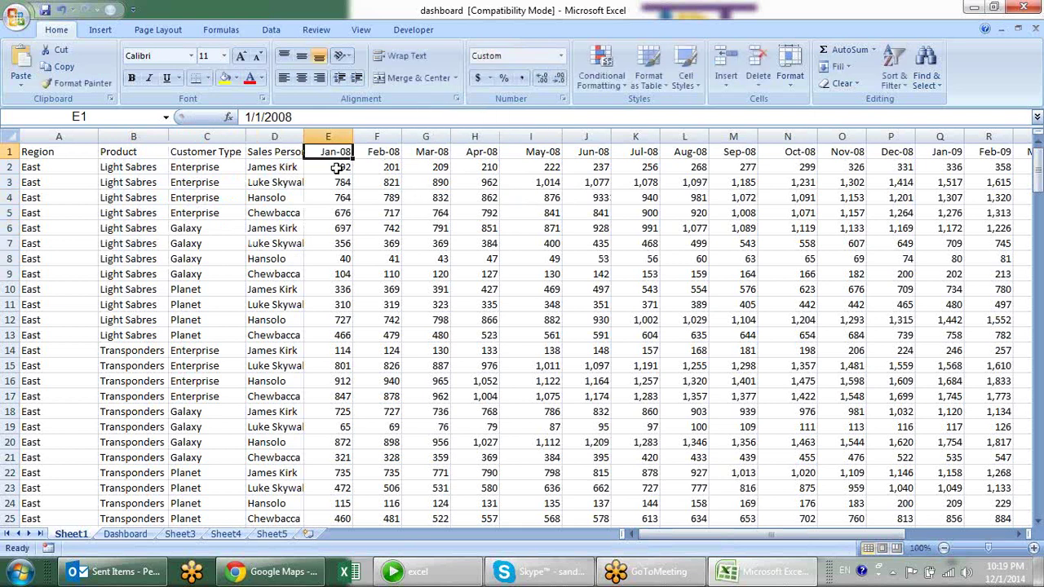
left_click_drag(335, 152, 764, 153)
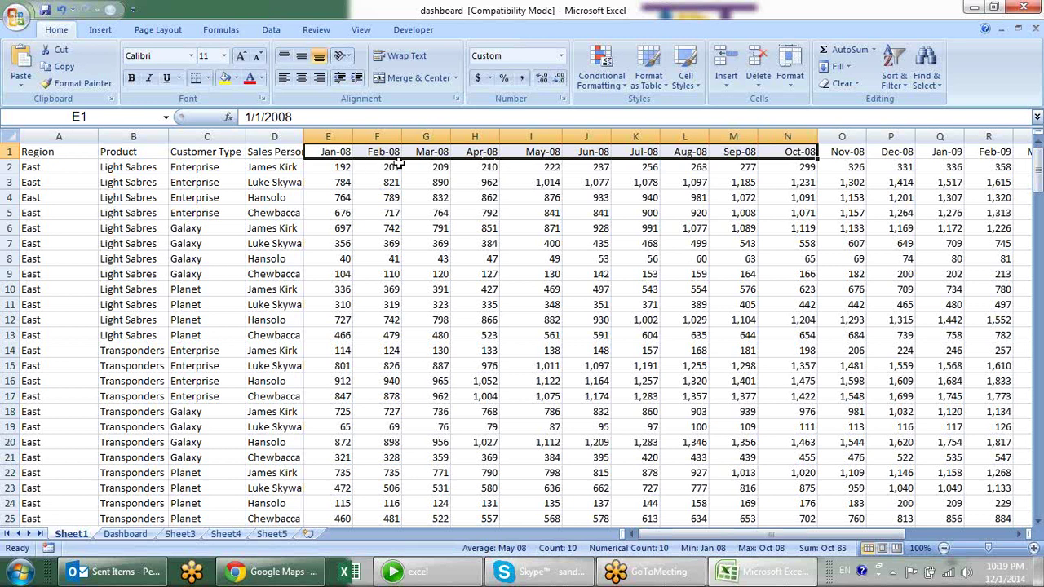
left_click(591, 198)
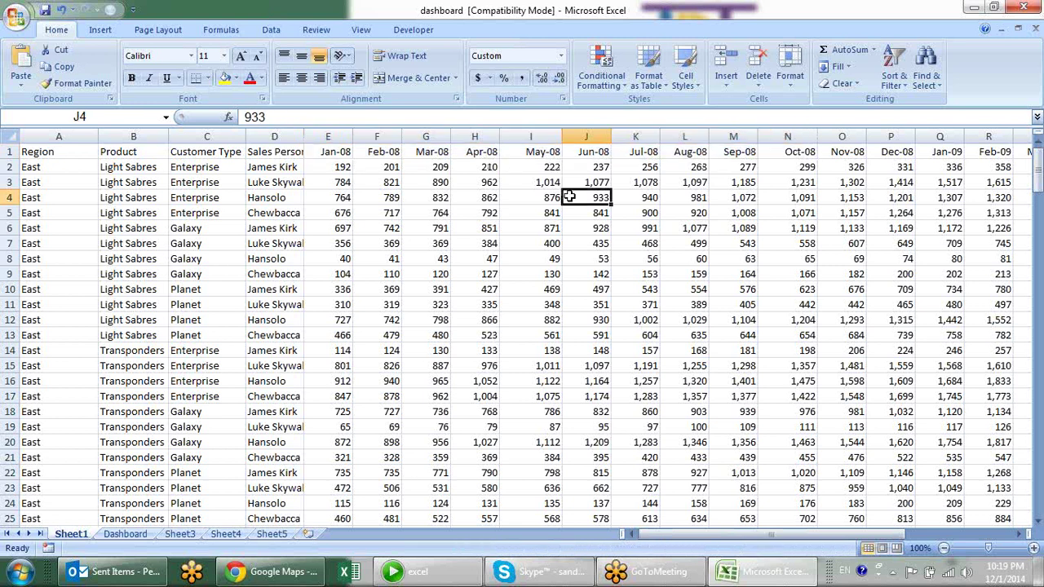
left_click(141, 534)
left_click(421, 295)
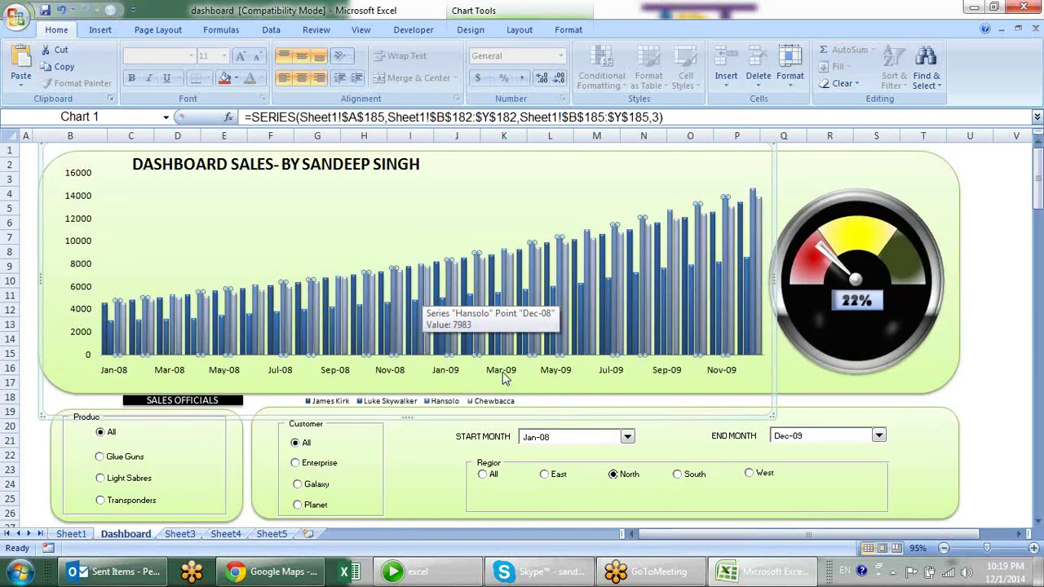
Set END MONTH to Jul-08 with START MONTH left at Jan-08, dropping the gauge to 4%.
left_click(1012, 472)
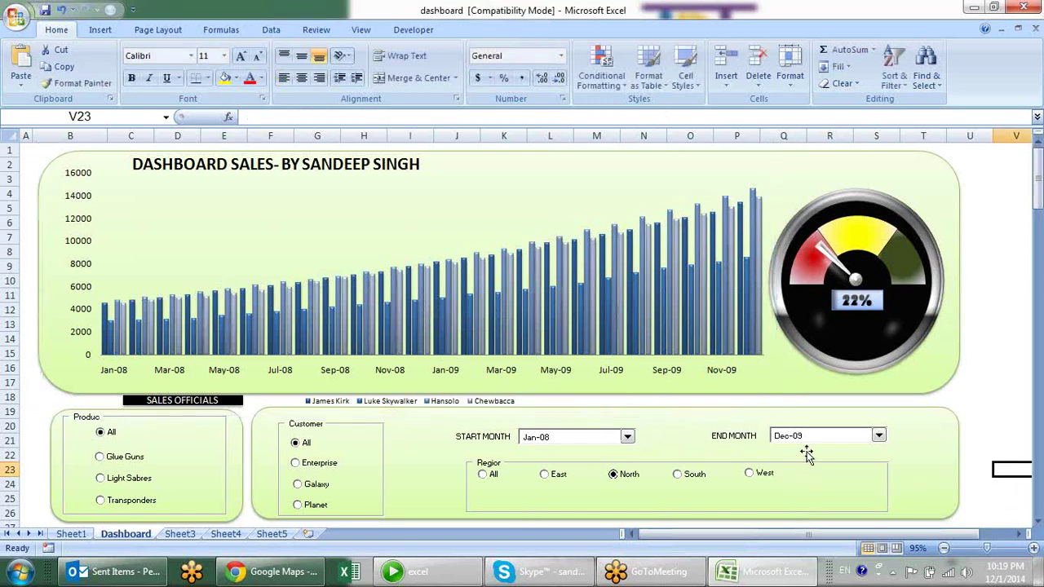
left_click(628, 438)
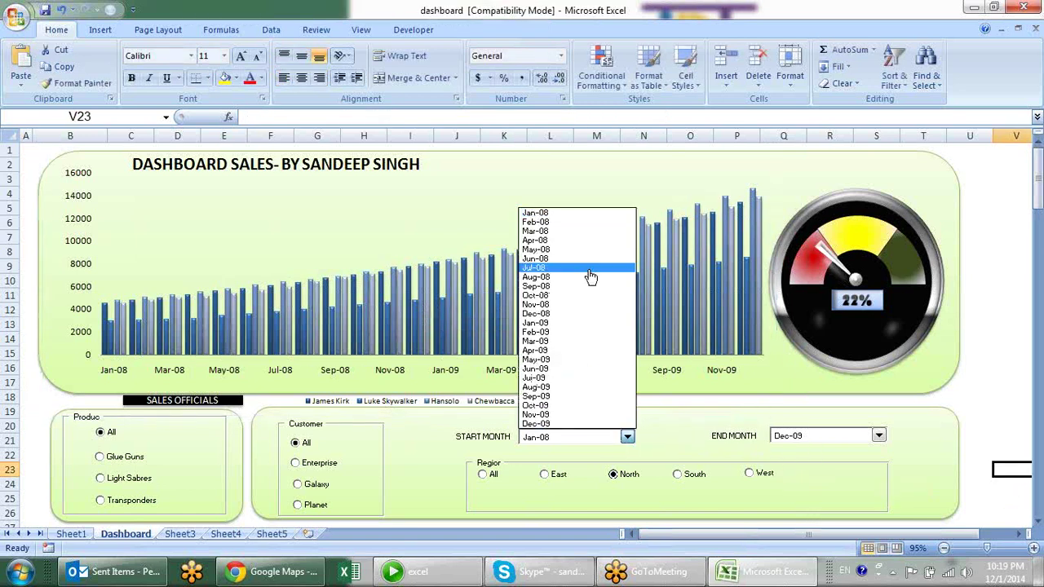
left_click(547, 213)
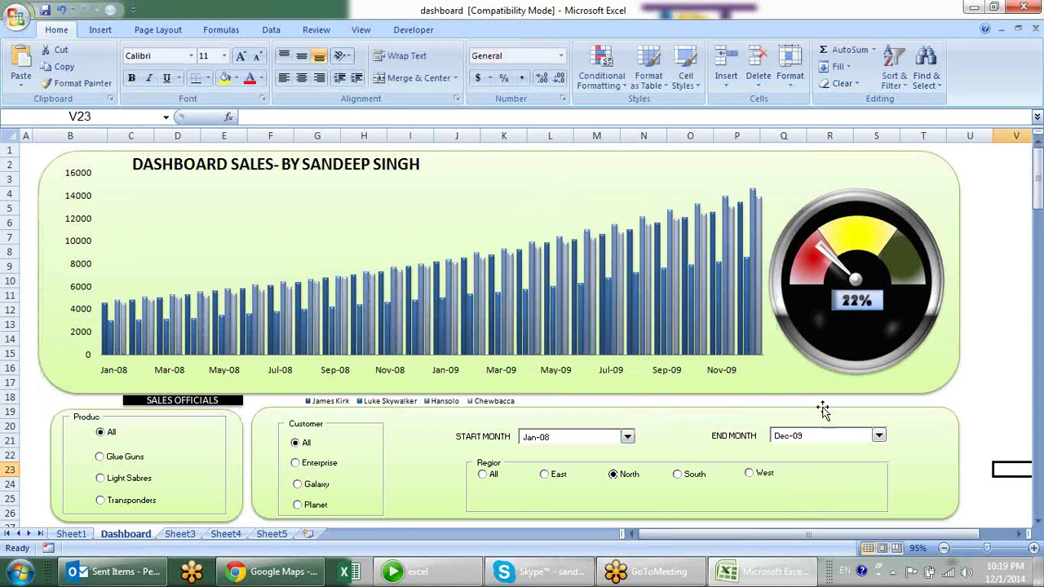
left_click(879, 436)
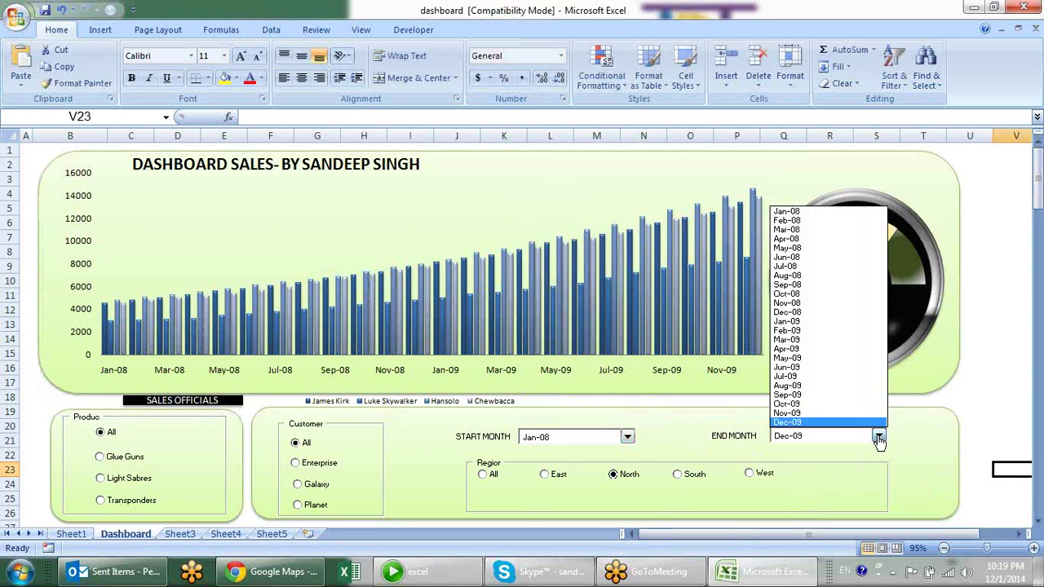
left_click(821, 270)
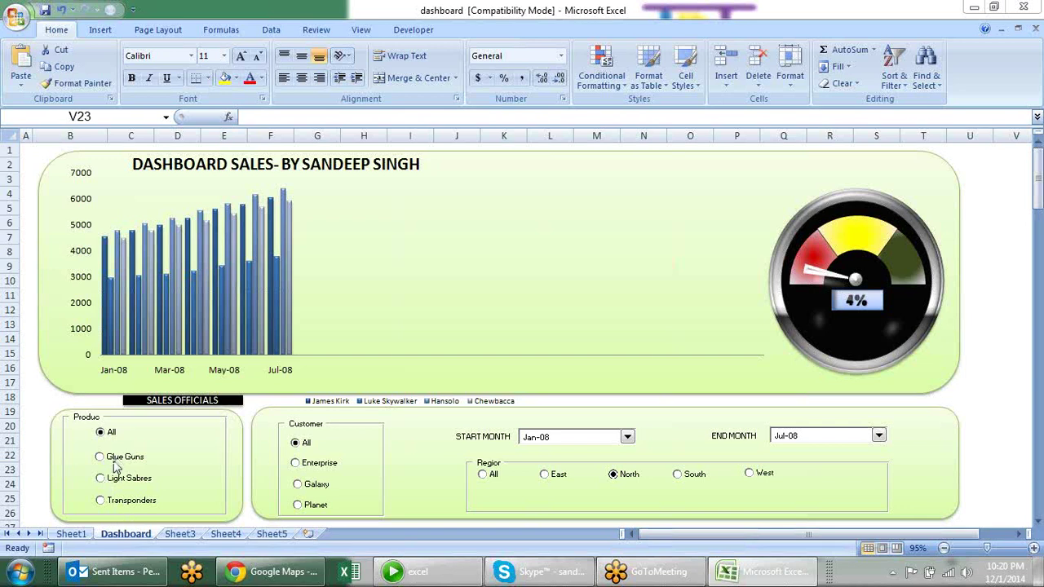
left_click(626, 438)
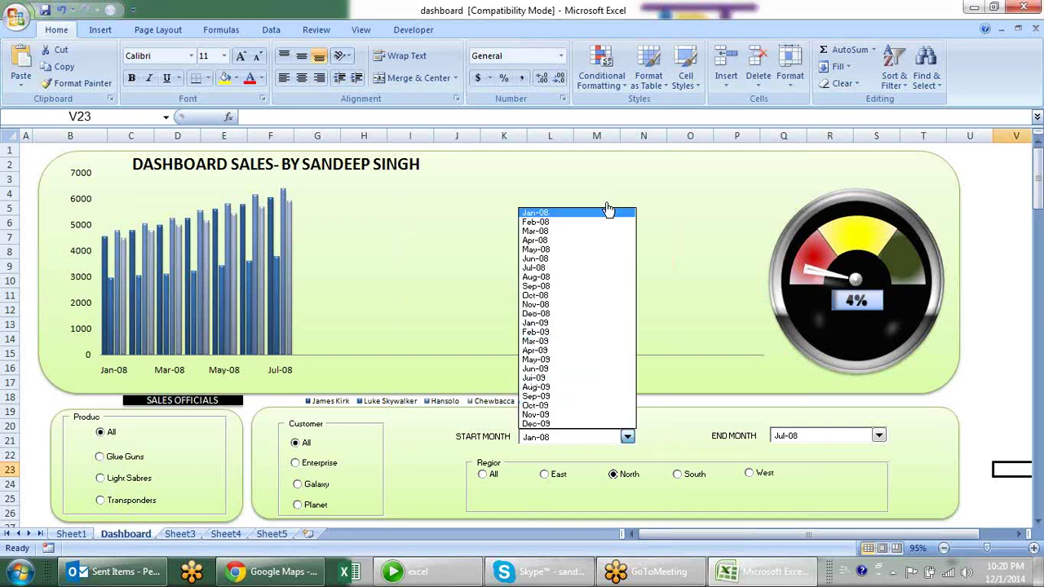
left_click(416, 460)
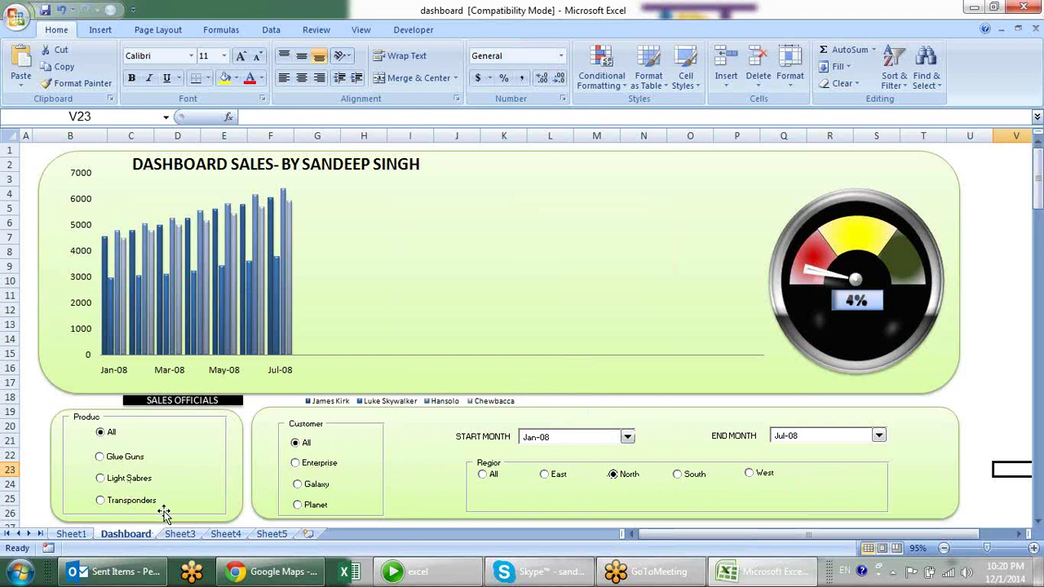
Check the East region entries on Sheet1, then inspect the dashboard chart's series formulas.
left_click(71, 535)
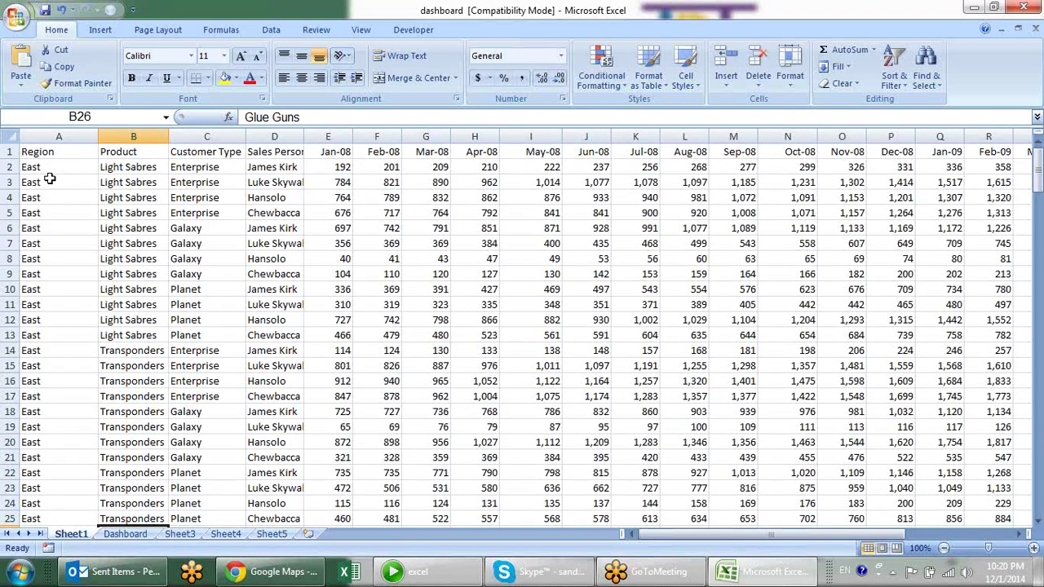
left_click_drag(50, 178, 70, 428)
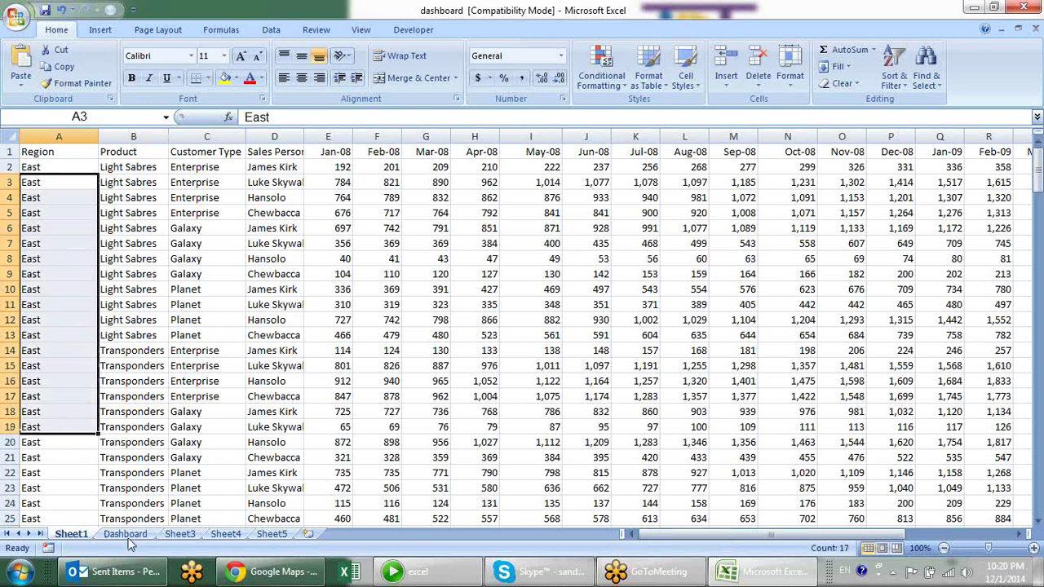
left_click(125, 535)
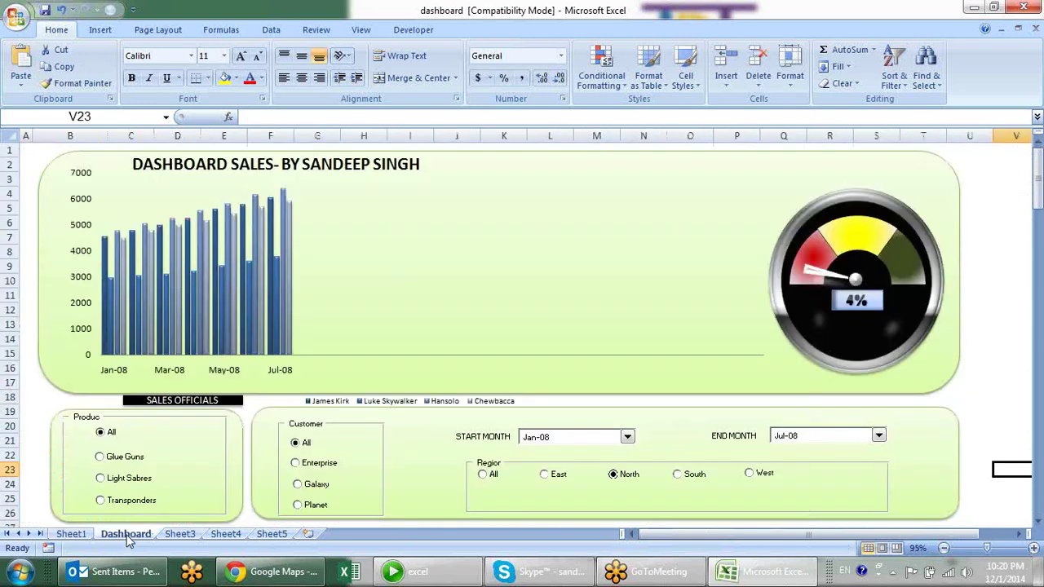
left_click(111, 297)
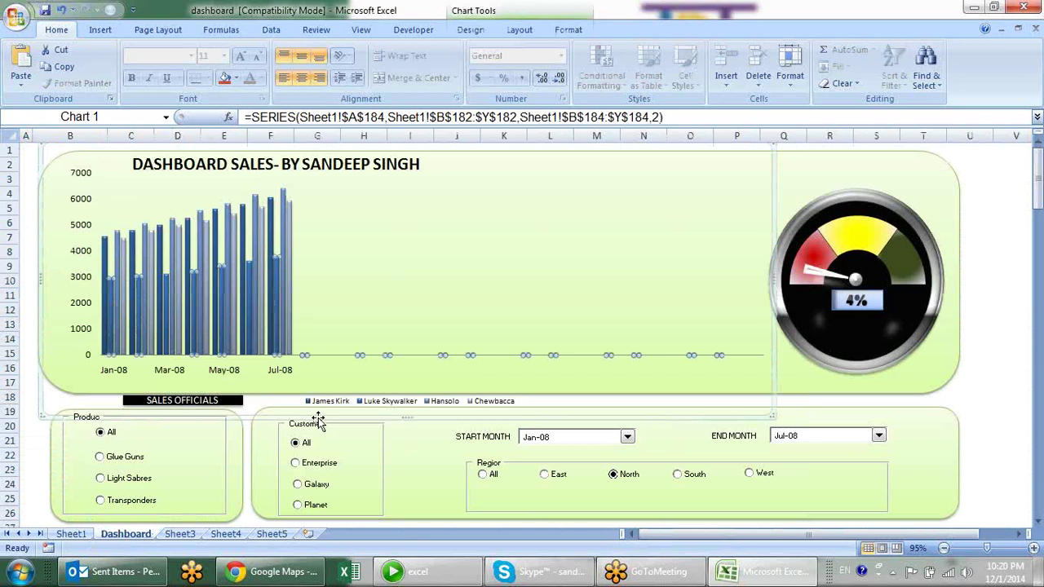
left_click(282, 318)
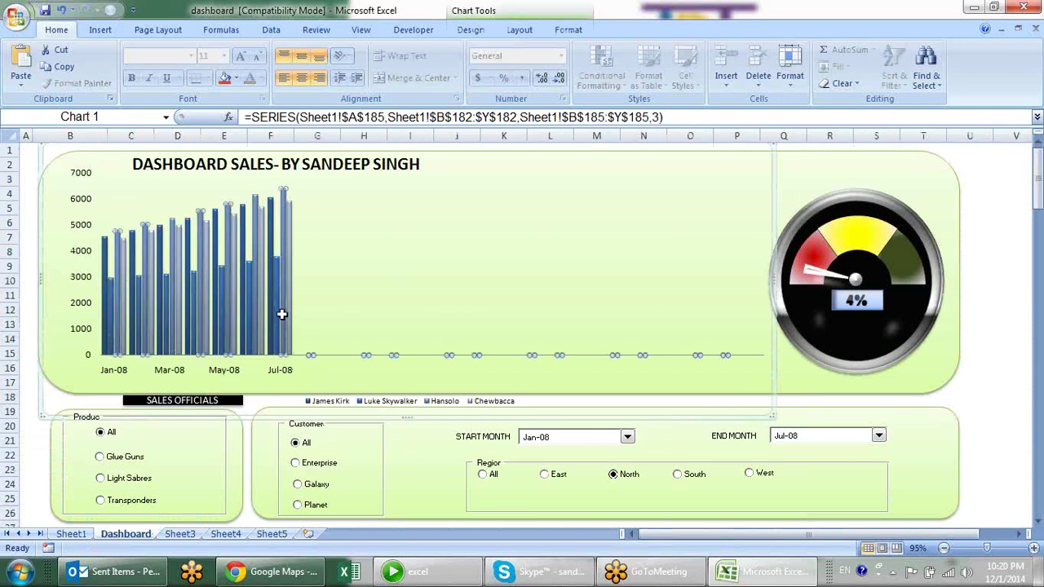
left_click(978, 421)
Cycle the Region filter through East, North, South and West, then set it back to All.
left_click(547, 476)
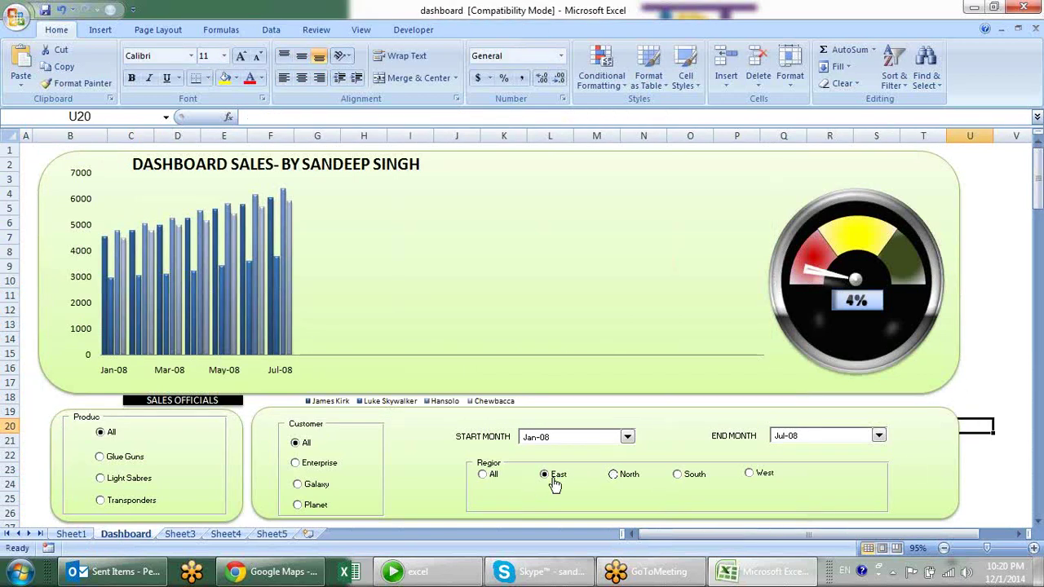
left_click(614, 475)
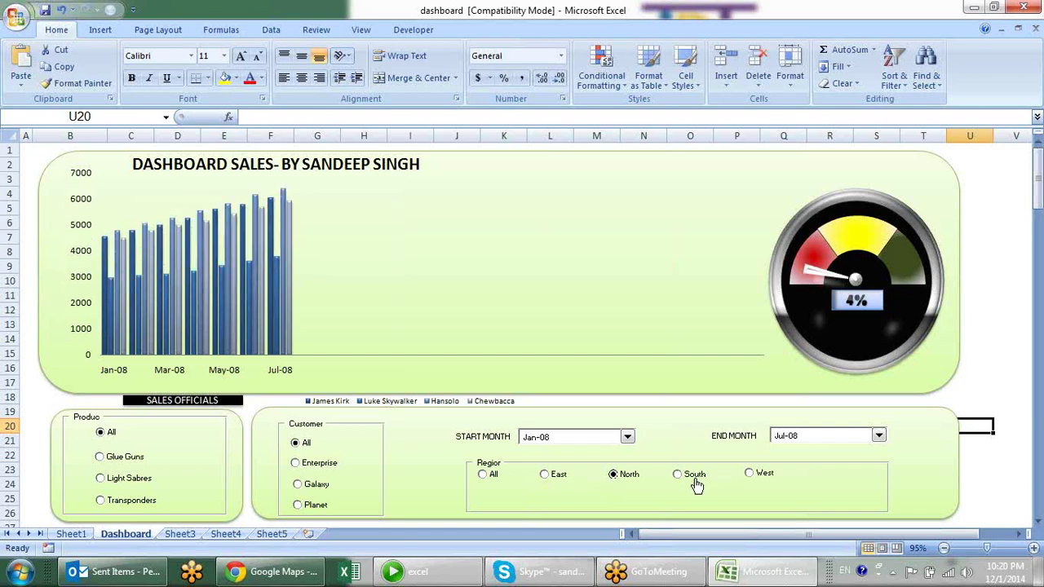
left_click(695, 480)
left_click(748, 475)
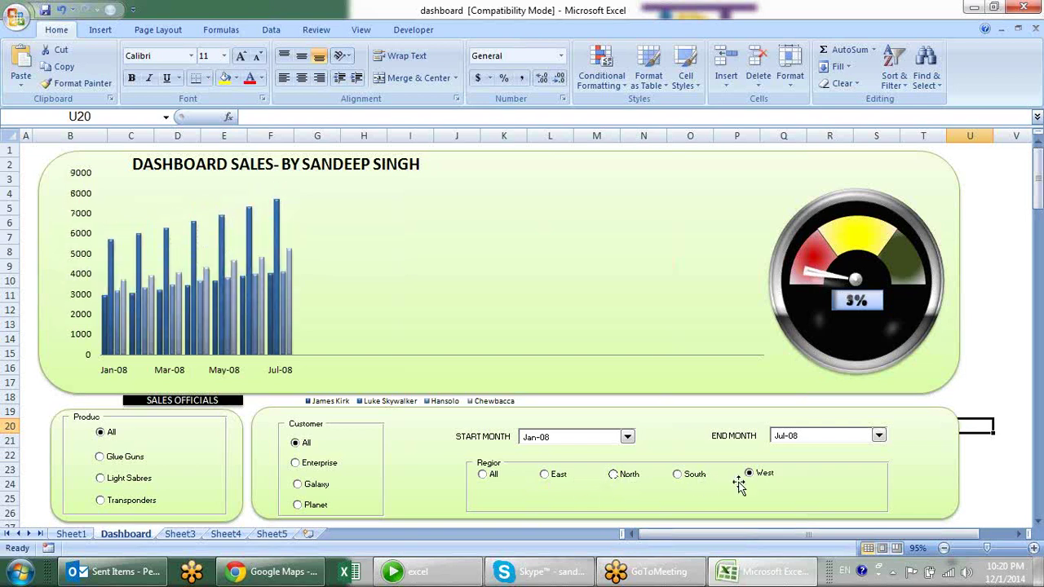
left_click(484, 478)
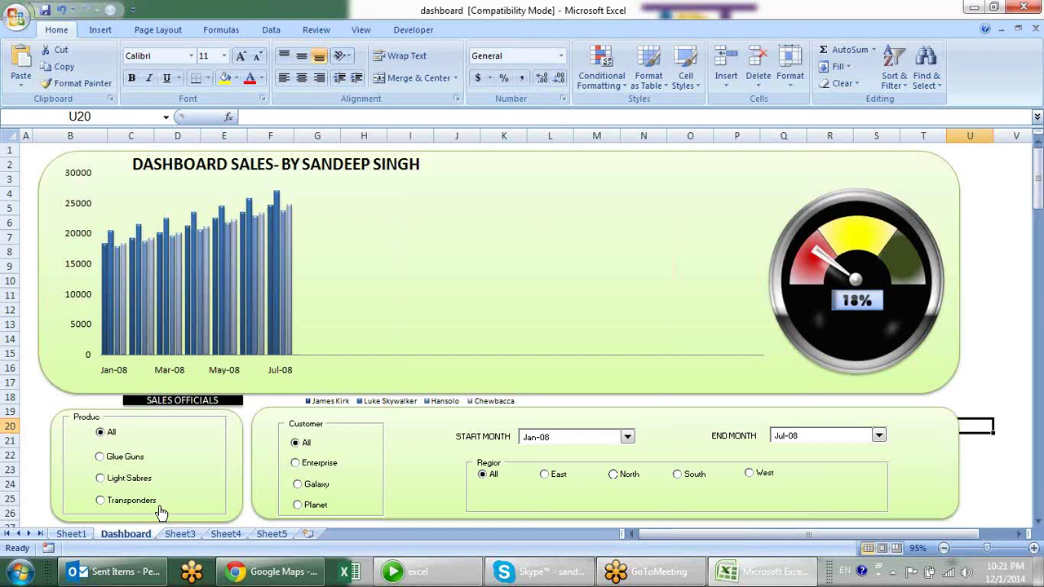
left_click(229, 249)
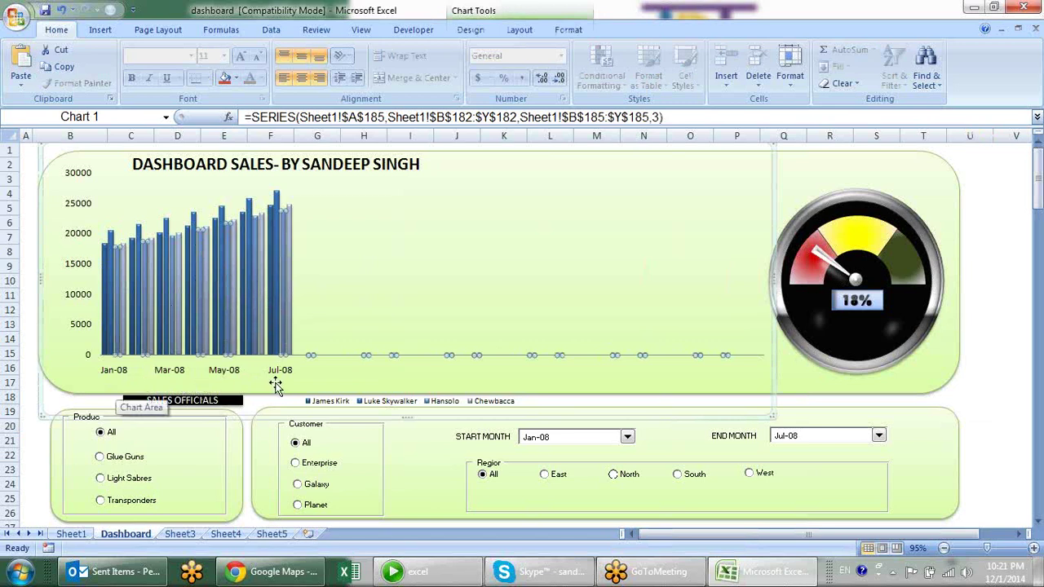
left_click(987, 410)
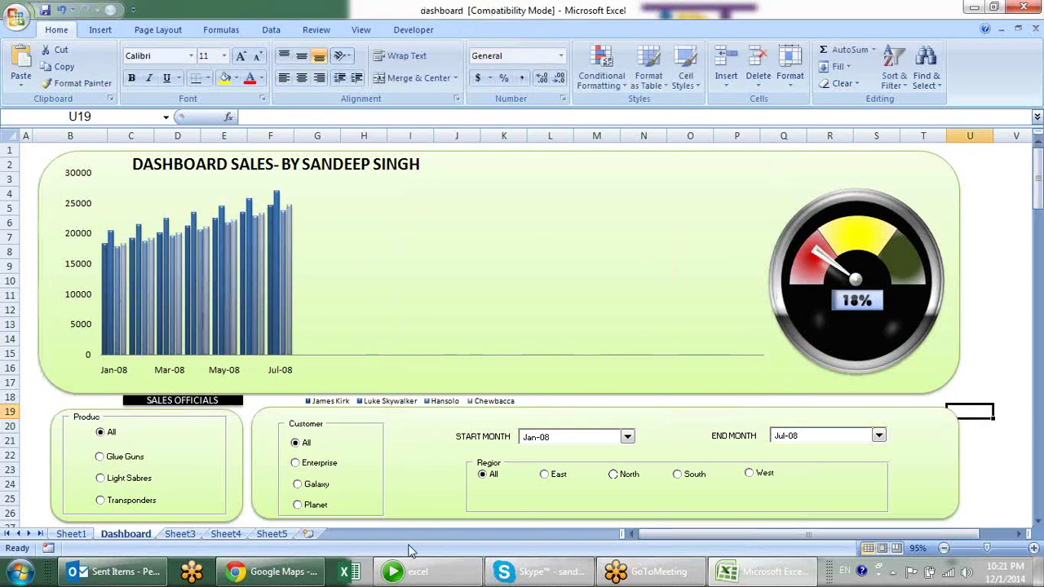
left_click(179, 534)
left_click(71, 533)
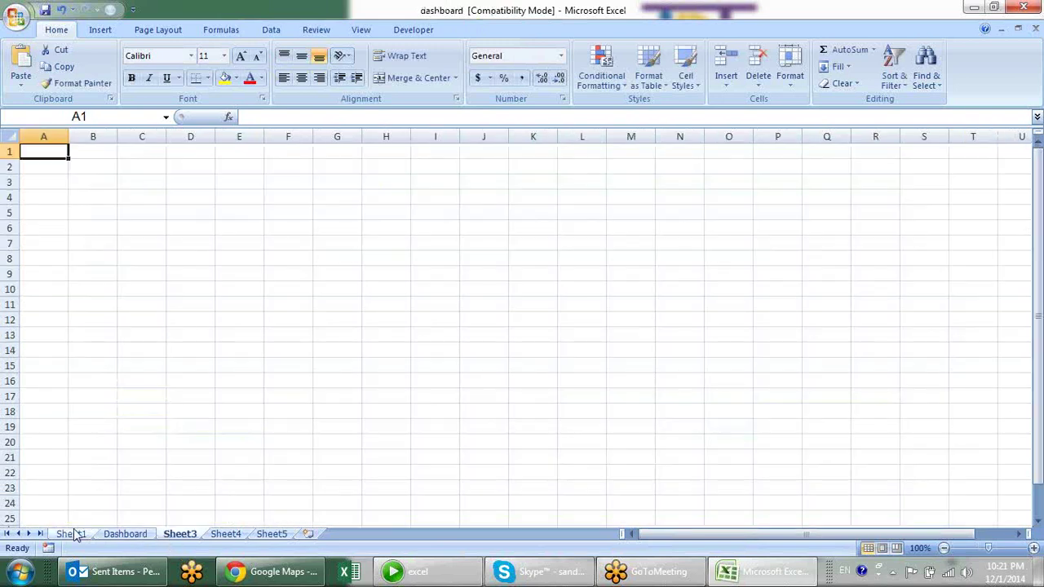
scroll(256, 304, "down", 1)
scroll(256, 326, "down", 7)
scroll(256, 310, "down", 8)
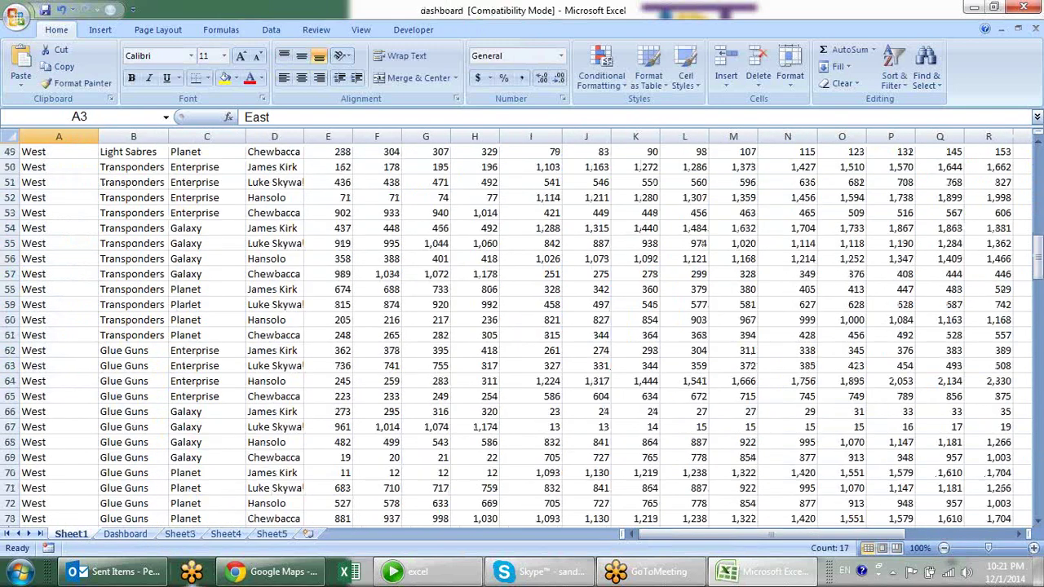
scroll(223, 447, "down", 5)
scroll(223, 446, "down", 15)
scroll(226, 441, "down", 8)
scroll(228, 429, "down", 6)
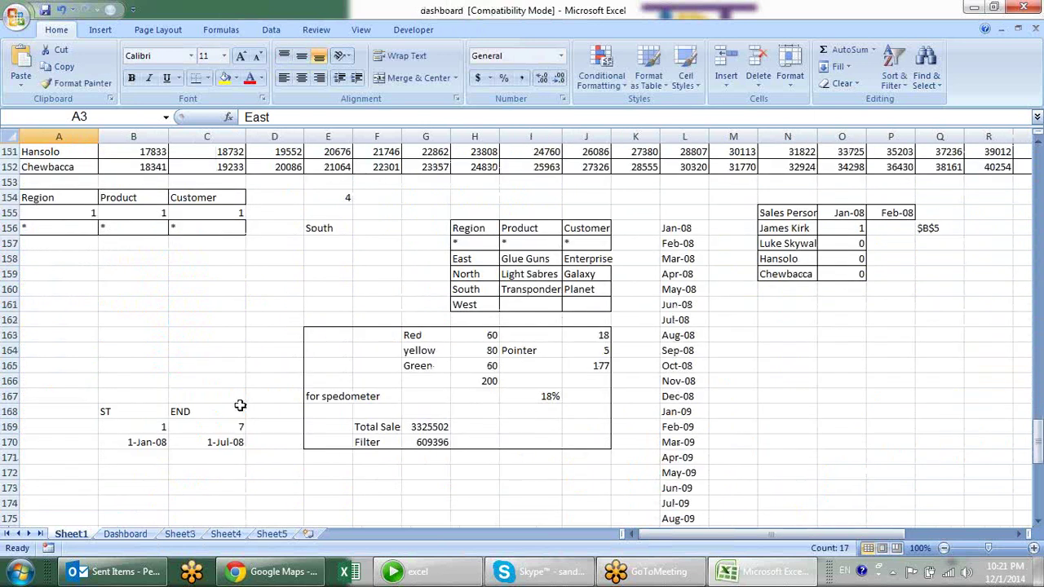
scroll(240, 411, "down", 6)
scroll(242, 386, "down", 1)
left_click(140, 336)
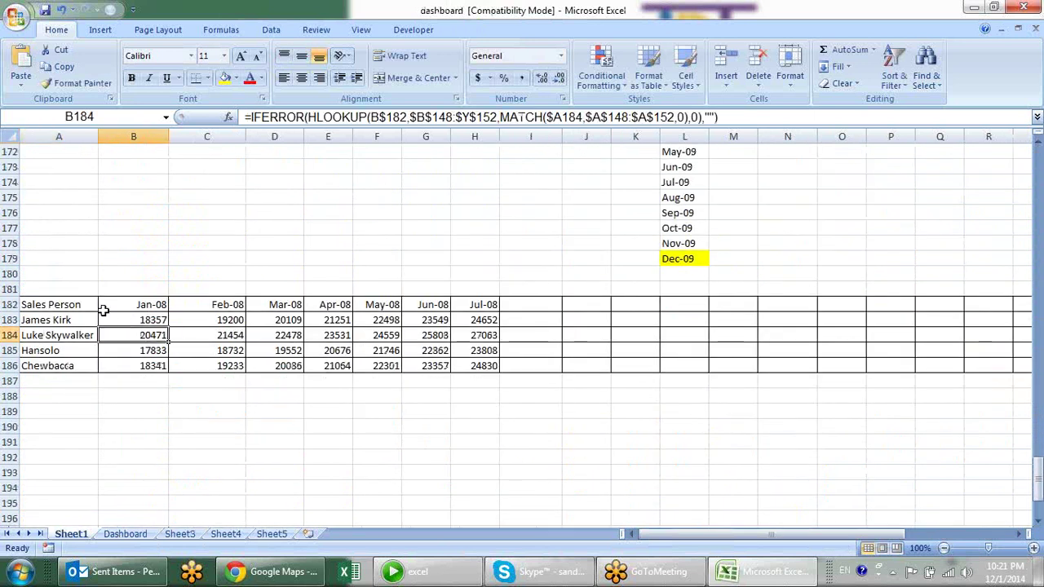
left_click(52, 306)
left_click_drag(53, 305, 825, 371)
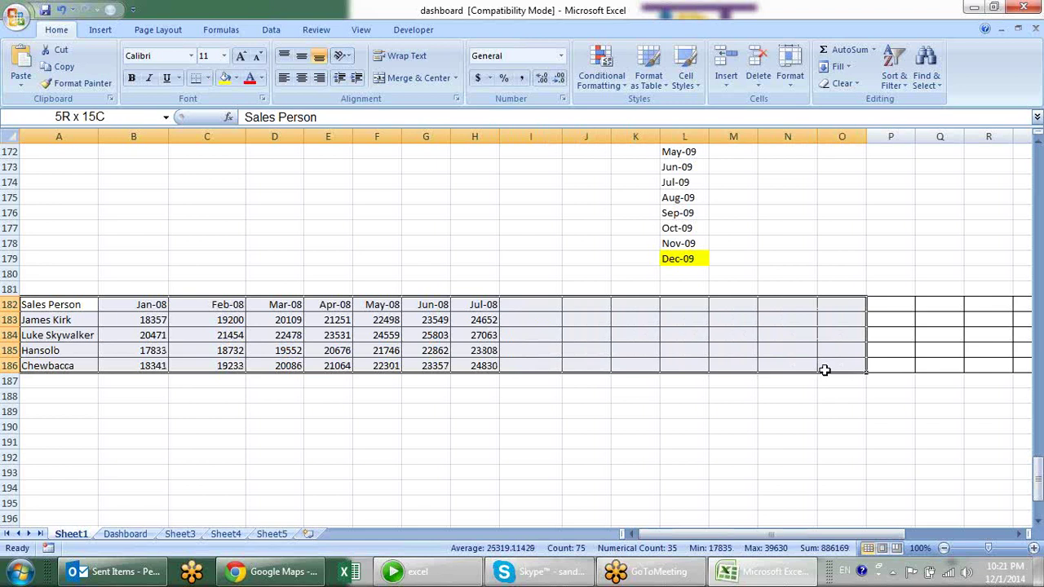
mouse_move(829, 373)
left_mouse_down()
mouse_move(993, 361)
mouse_move(963, 357)
left_mouse_up()
left_click_drag(763, 540, 632, 540)
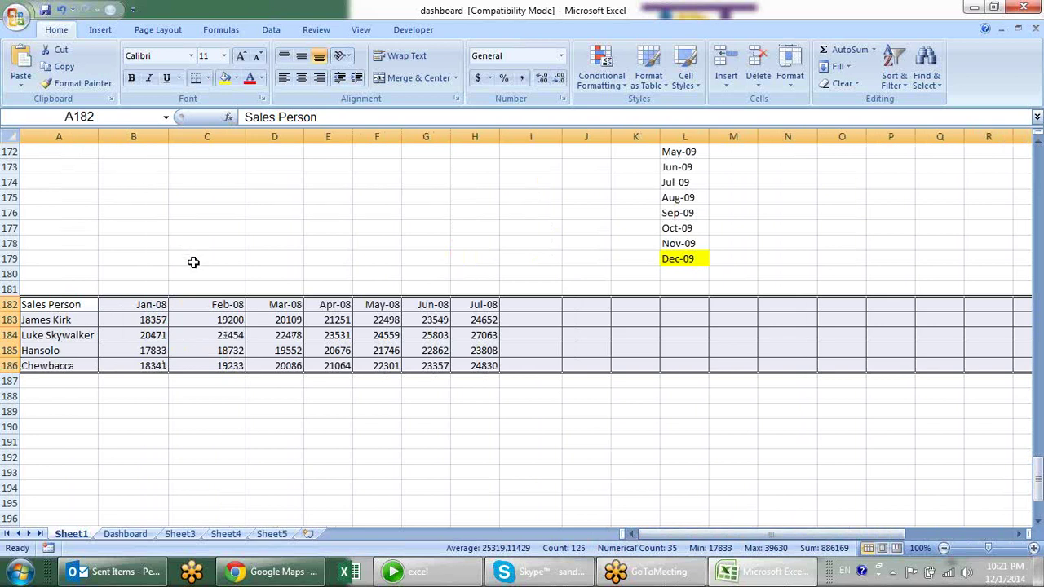
left_click(289, 428)
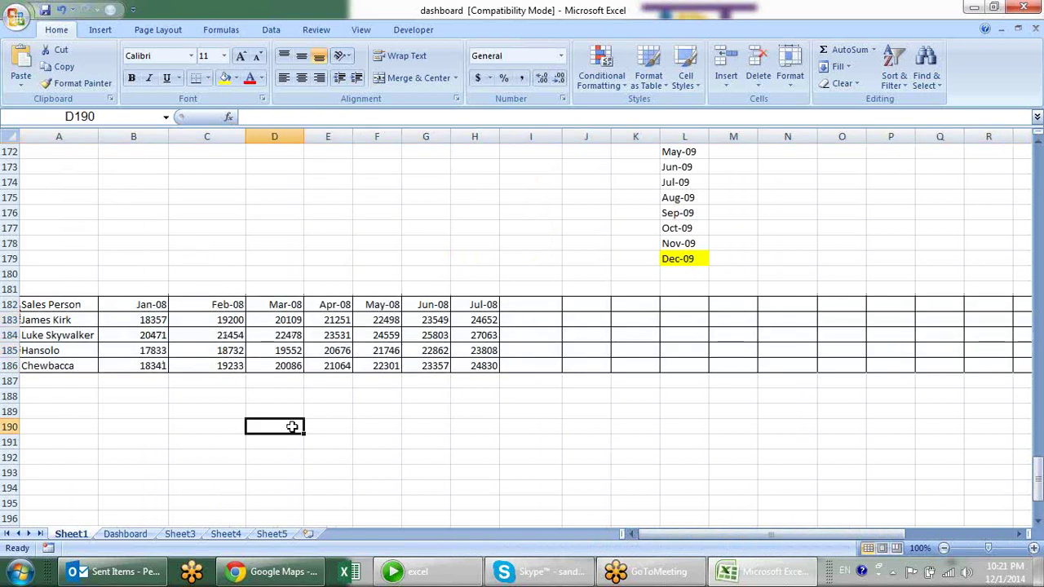
left_click(159, 338)
left_click(157, 320)
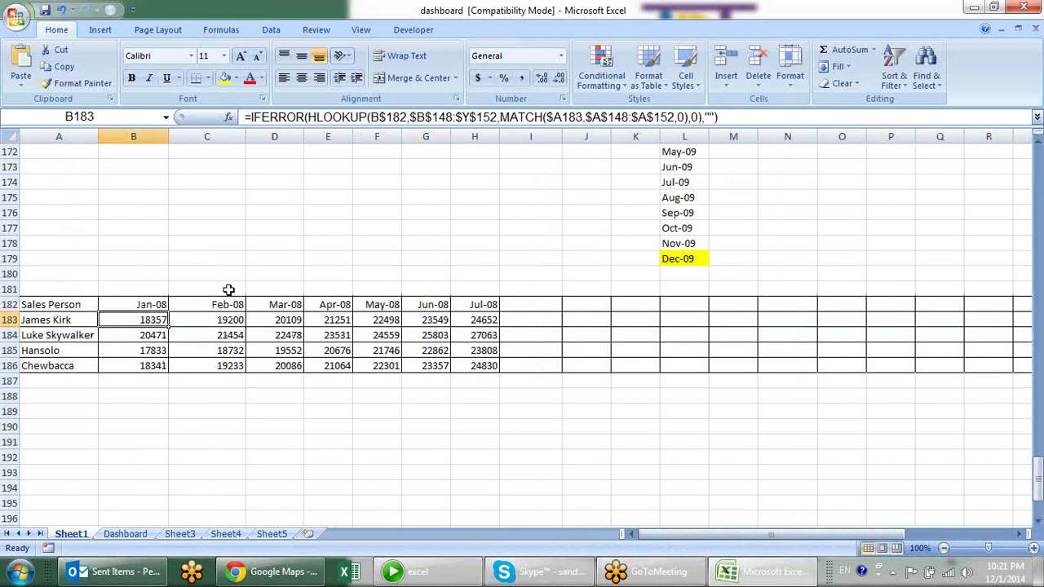
left_click(252, 271)
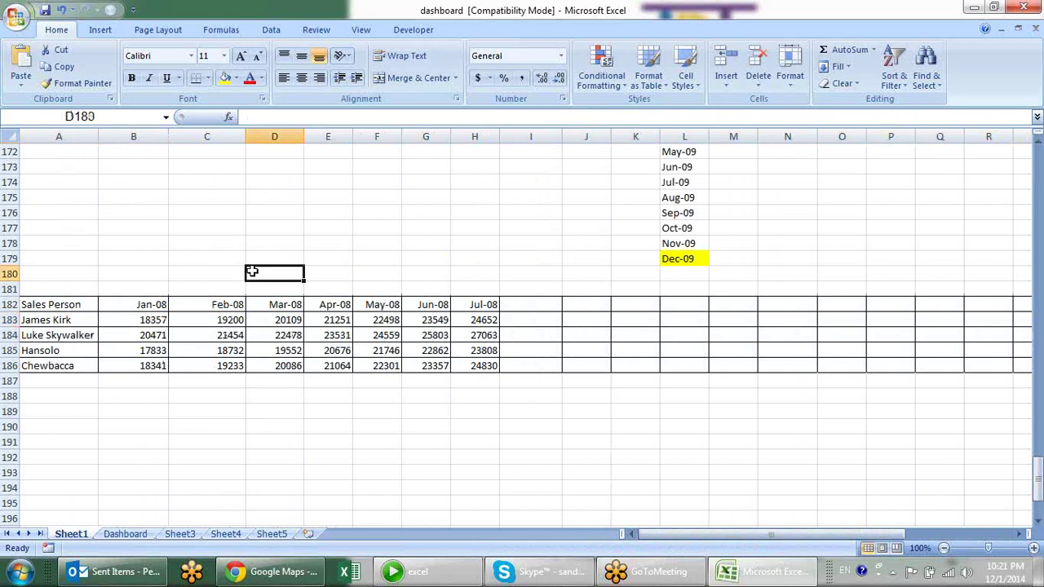
scroll(252, 271, "up", 6)
scroll(253, 271, "up", 5)
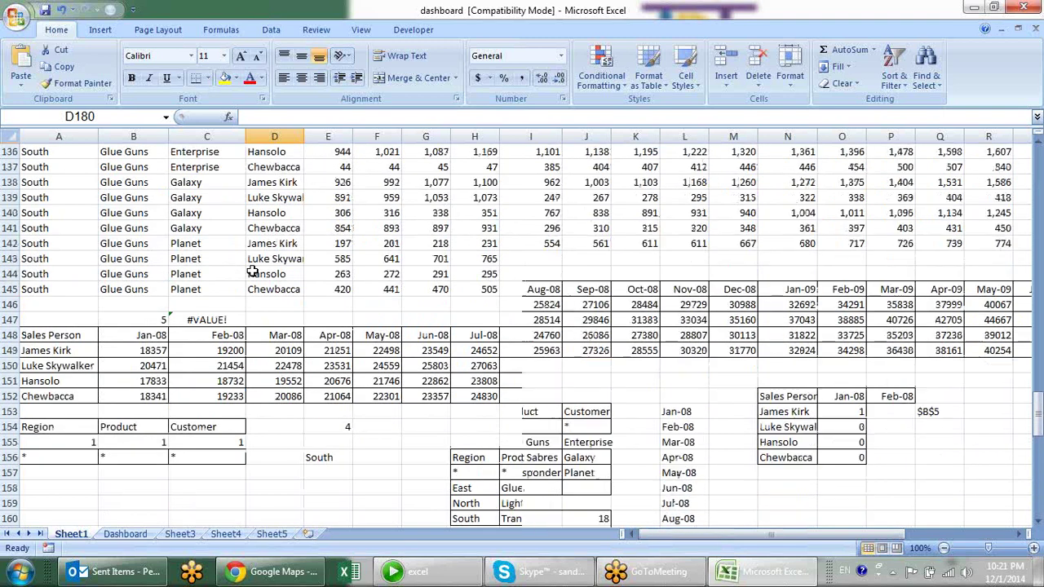
left_click_drag(90, 304, 79, 371)
scroll(153, 322, "down", 3)
scroll(153, 322, "down", 8)
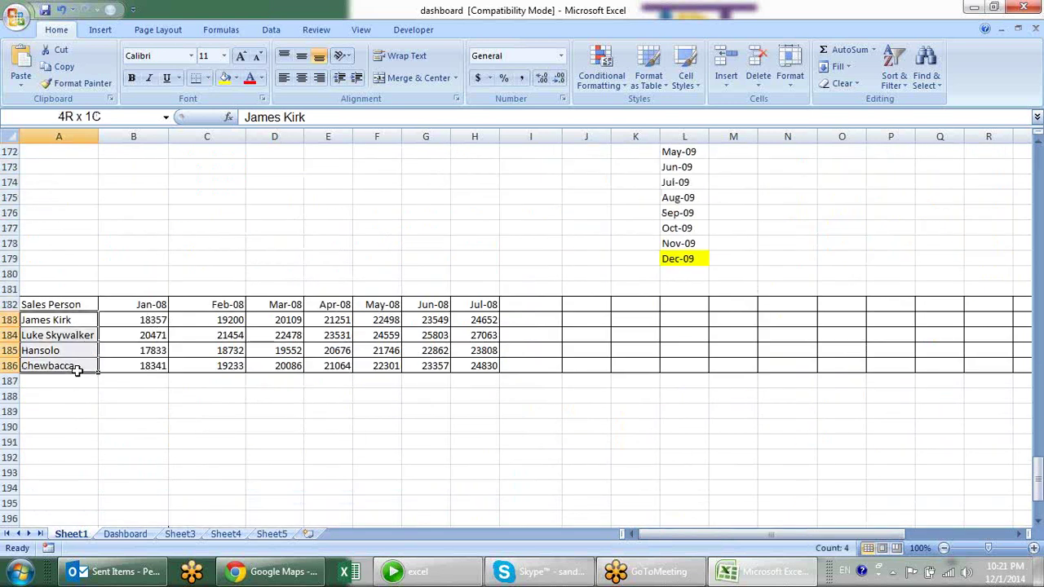
left_click(124, 533)
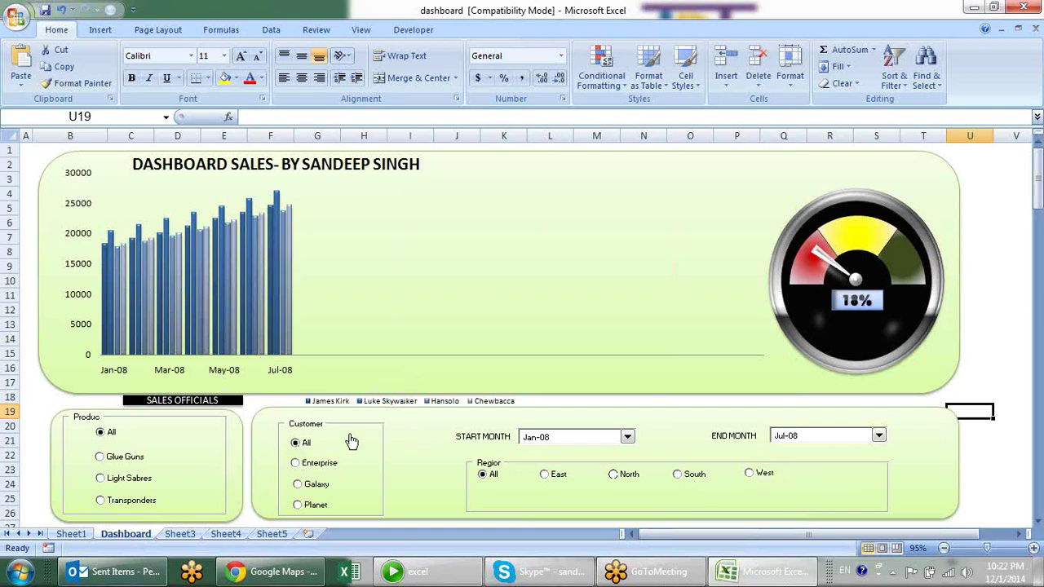
left_click(181, 534)
left_click(71, 535)
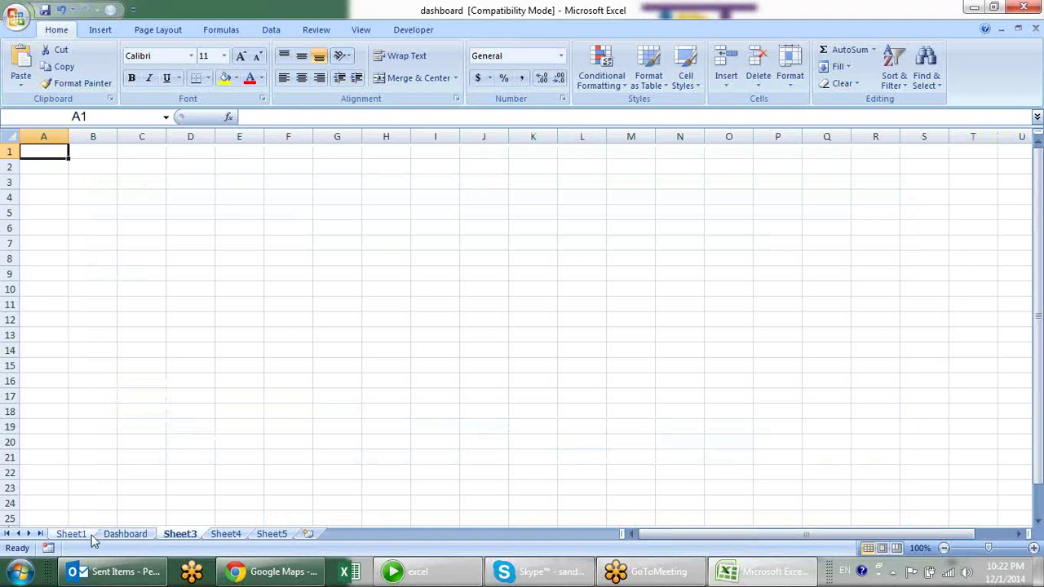
left_click(122, 536)
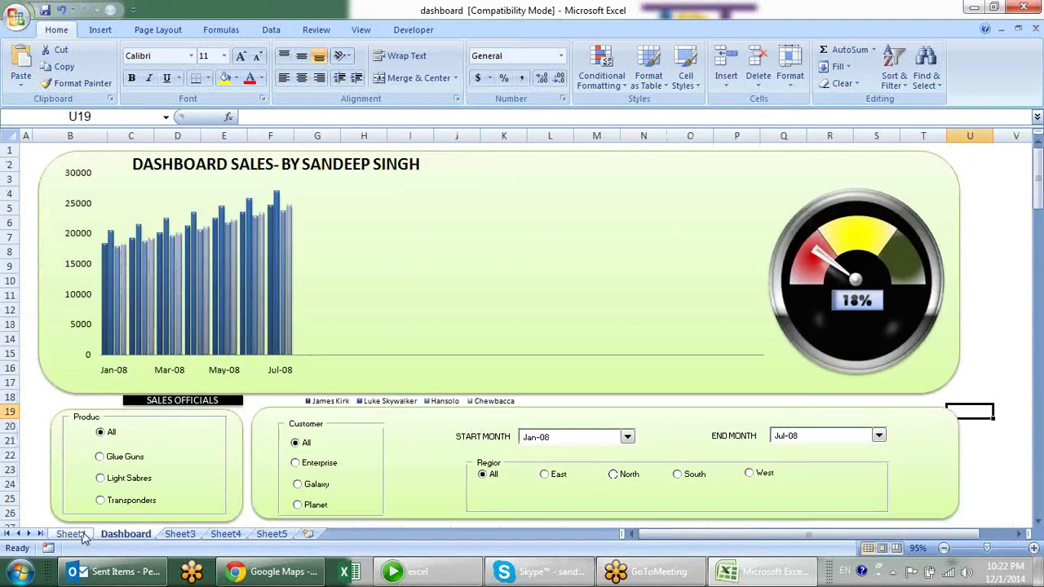
left_click(72, 535)
scroll(98, 399, "up", 6)
scroll(97, 396, "up", 8)
scroll(98, 396, "down", 1)
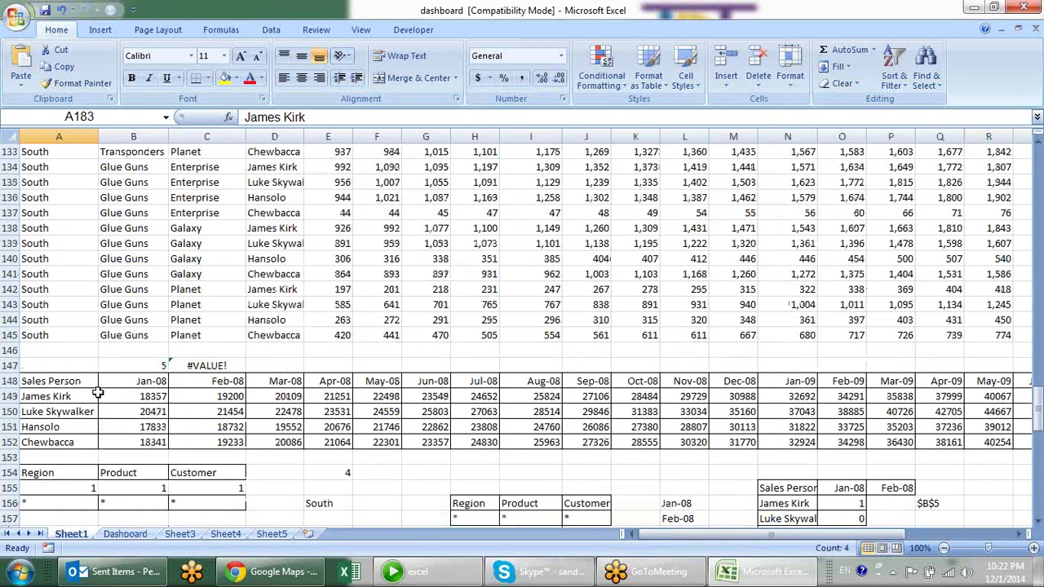
scroll(98, 396, "down", 2)
left_click_drag(66, 304, 73, 350)
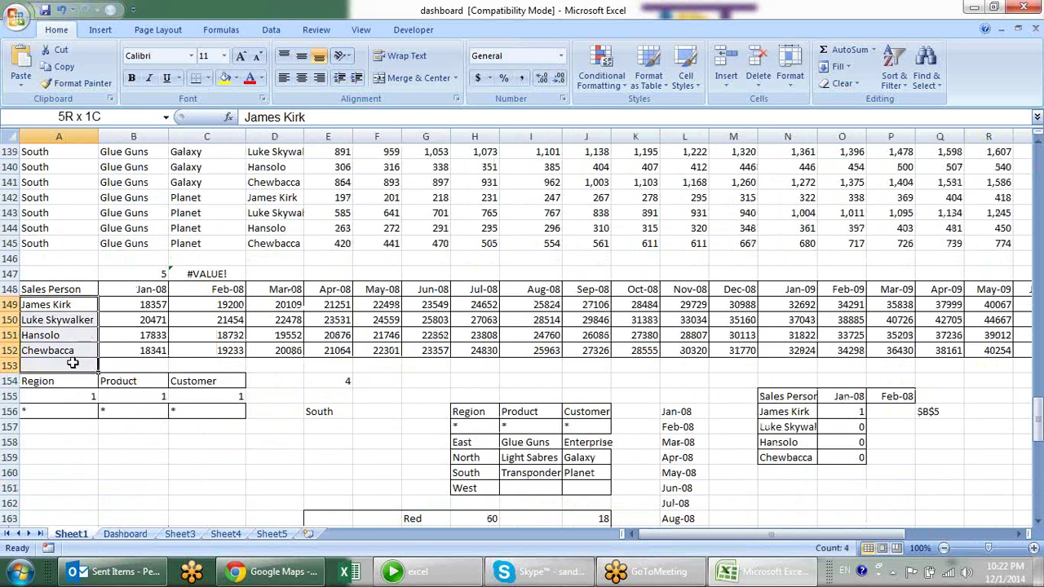
left_click(336, 181)
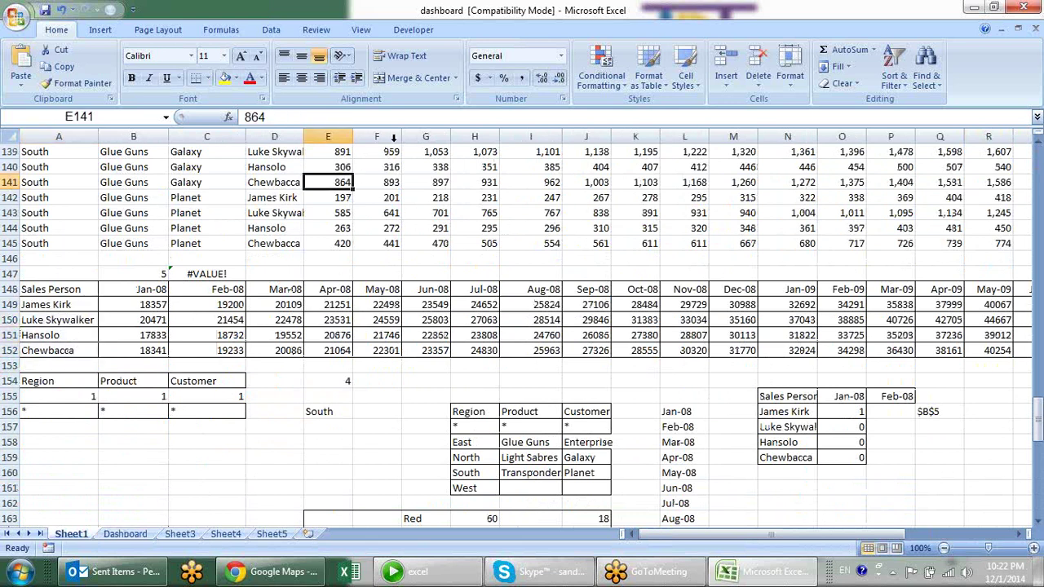
left_click_drag(135, 289, 615, 288)
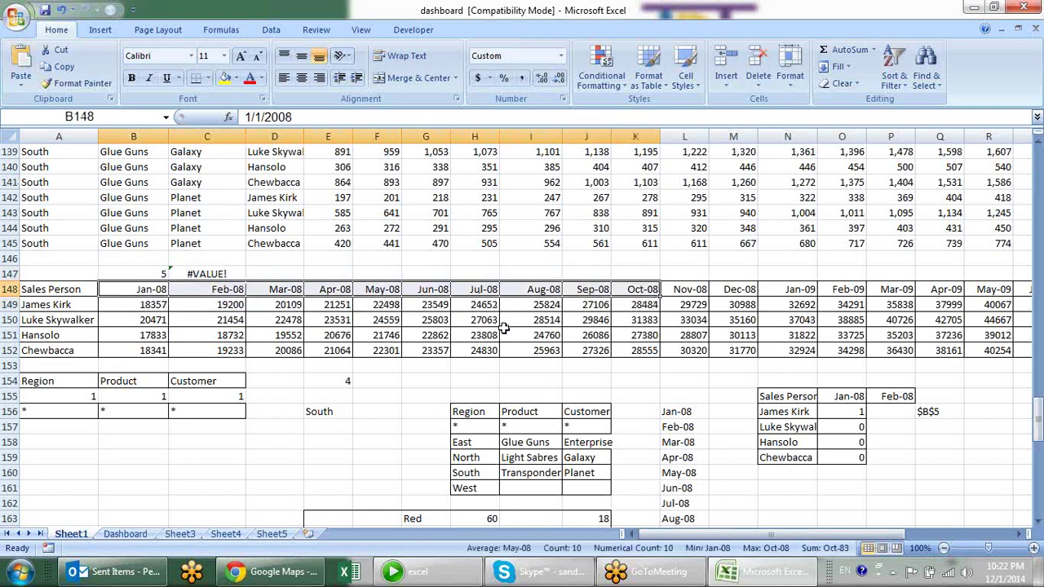
left_click(163, 307)
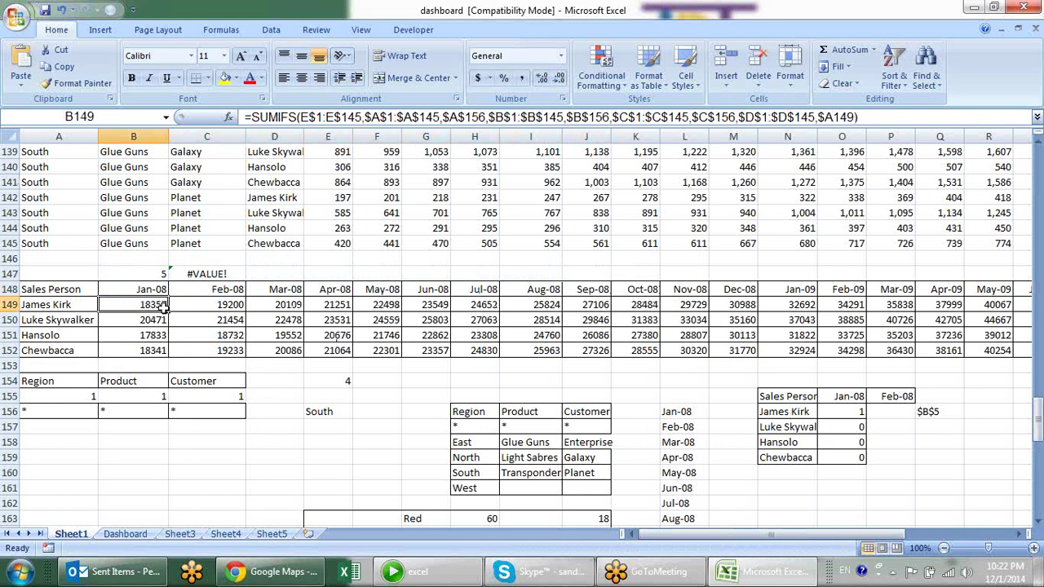
left_click(40, 398)
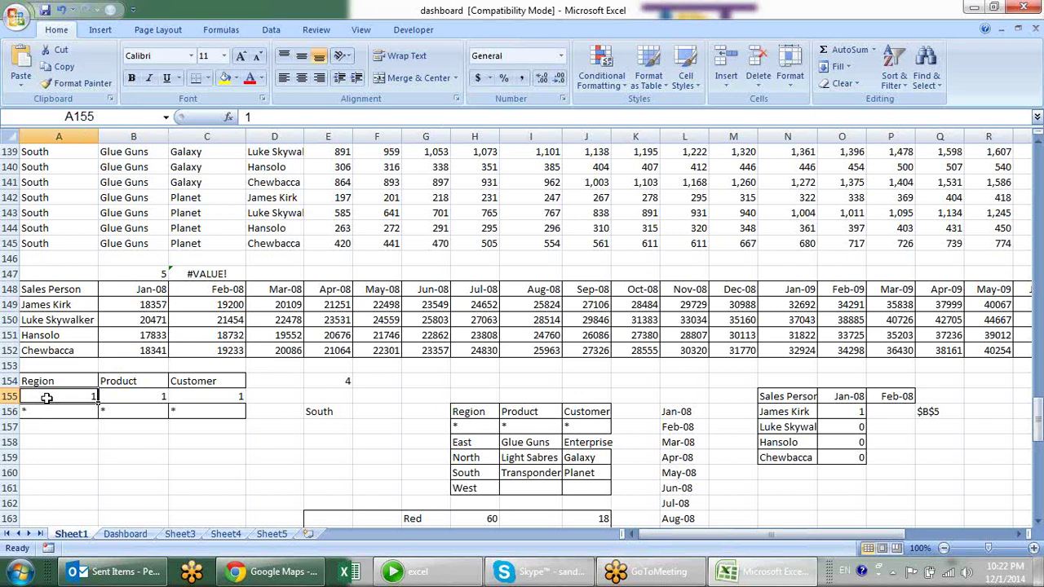
left_click(114, 534)
Confirm the Product option buttons link to Sheet1!$B$155, then view the row-155 choice cells.
right_click(109, 432)
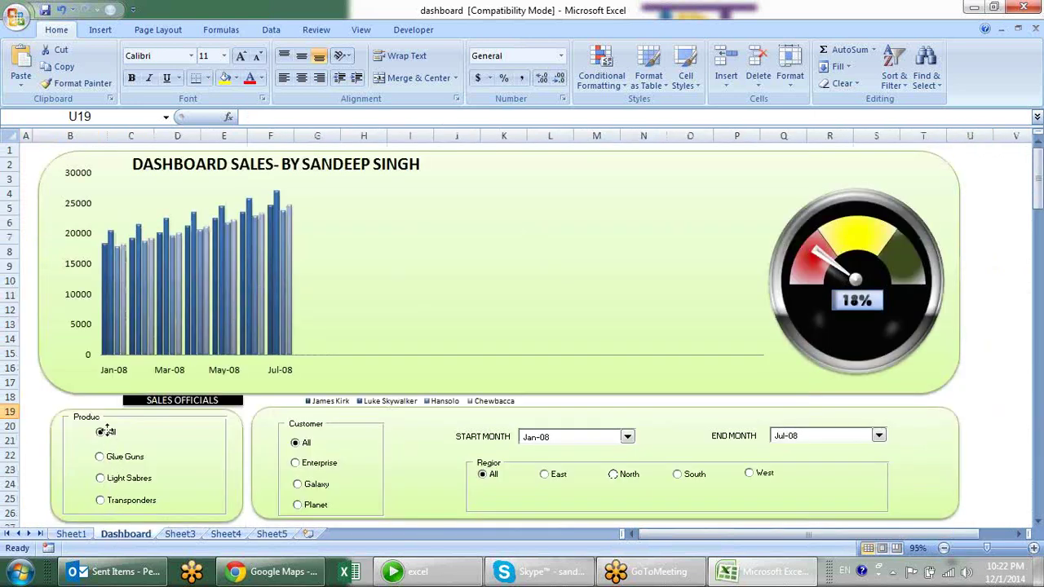
left_click(143, 422)
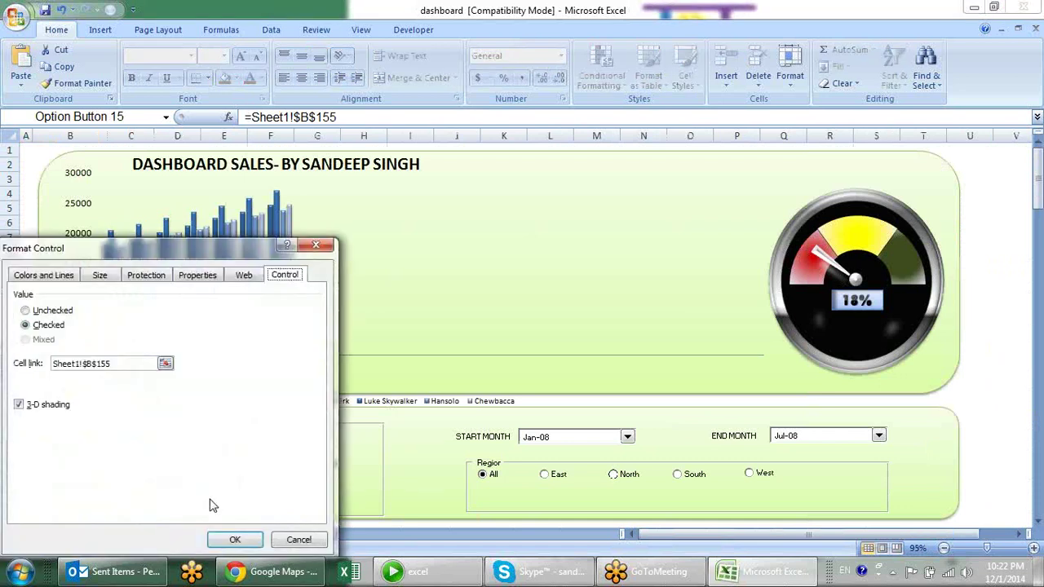
left_click(165, 363)
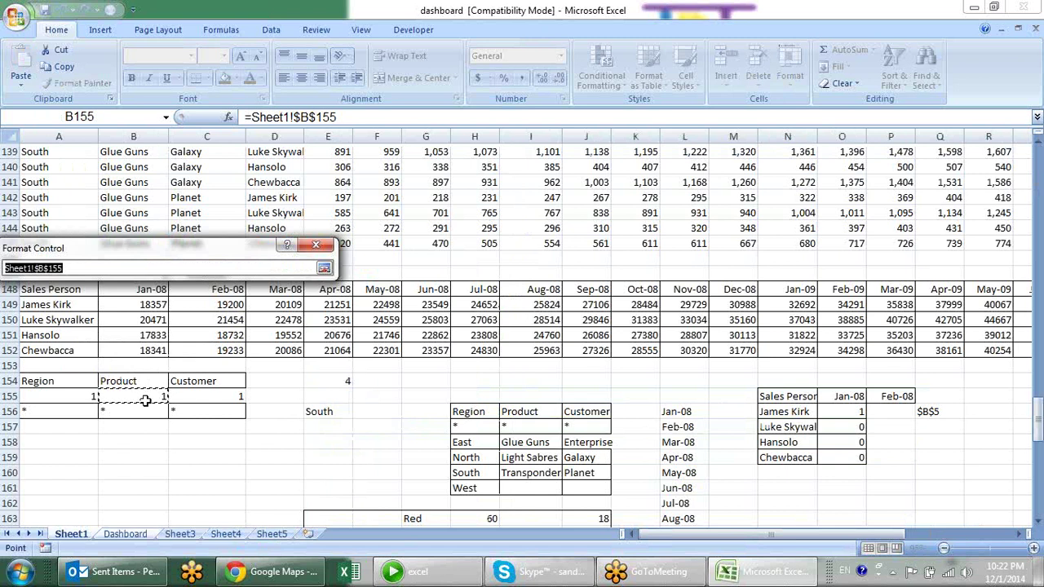
key("Return")
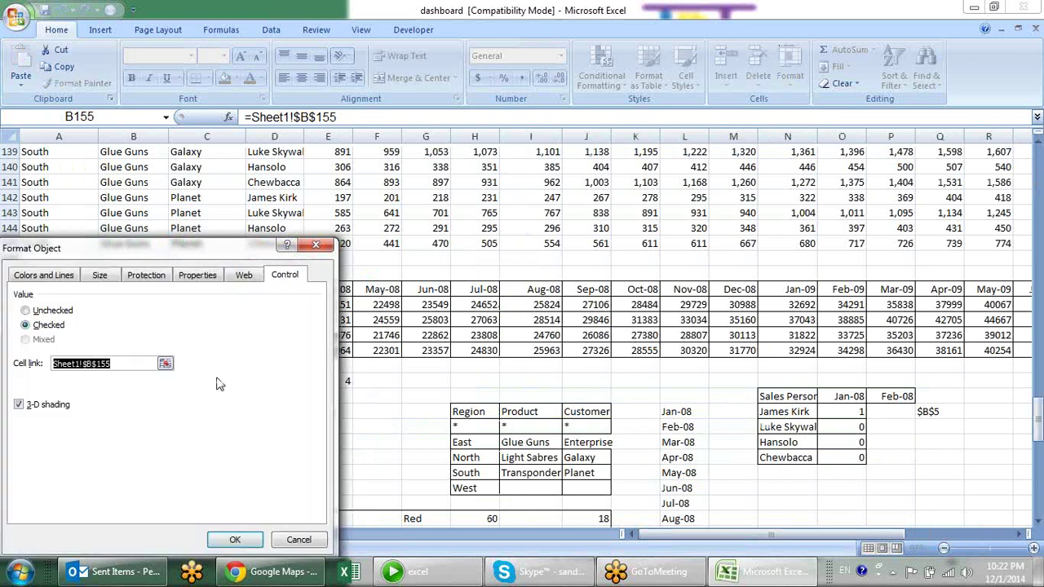
key("Return")
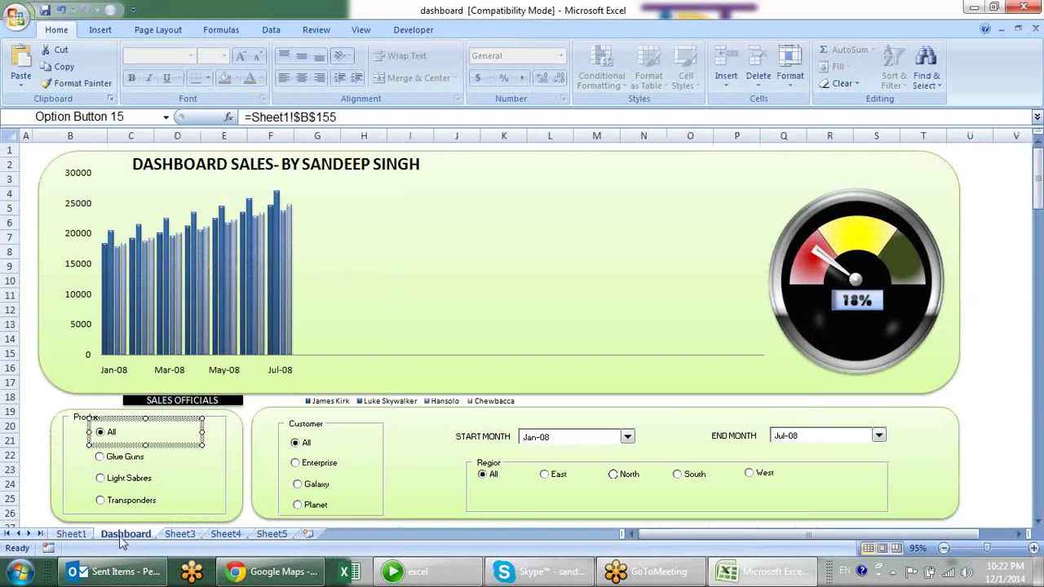
left_click(84, 538)
left_click(196, 398)
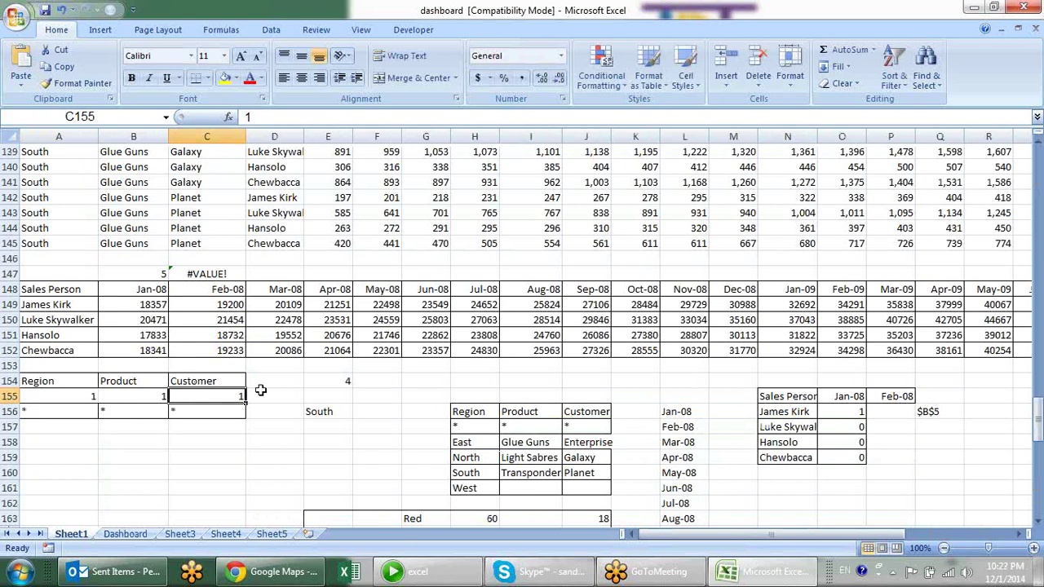
scroll(260, 390, "down", 1)
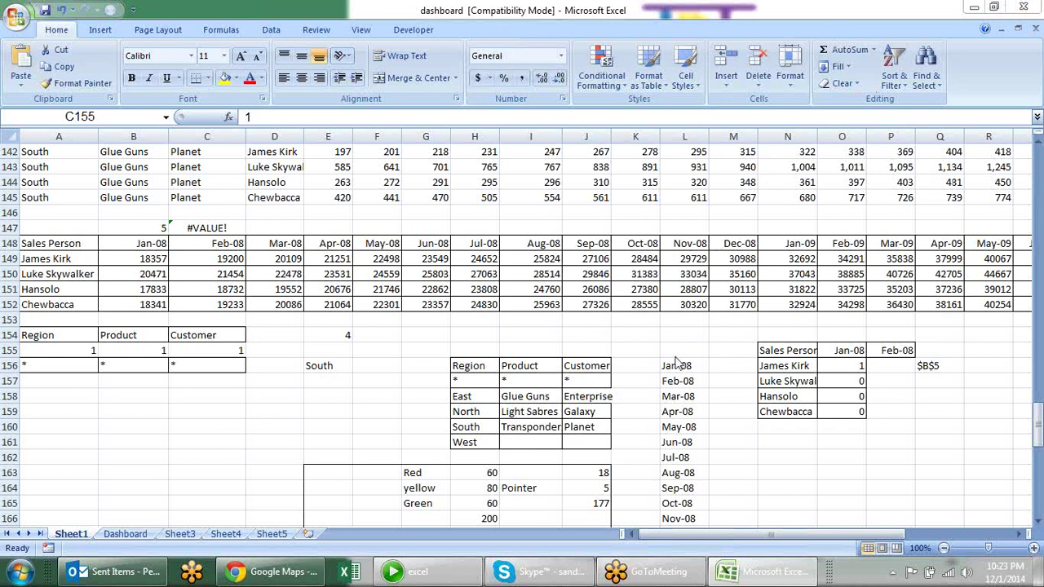
left_click(178, 363)
left_click(143, 356)
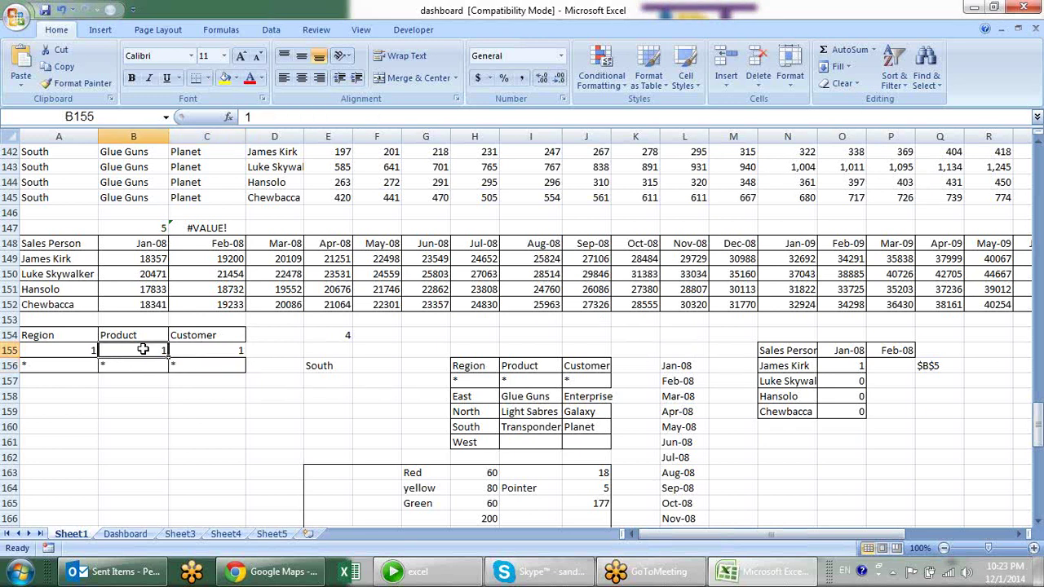
left_click(75, 357)
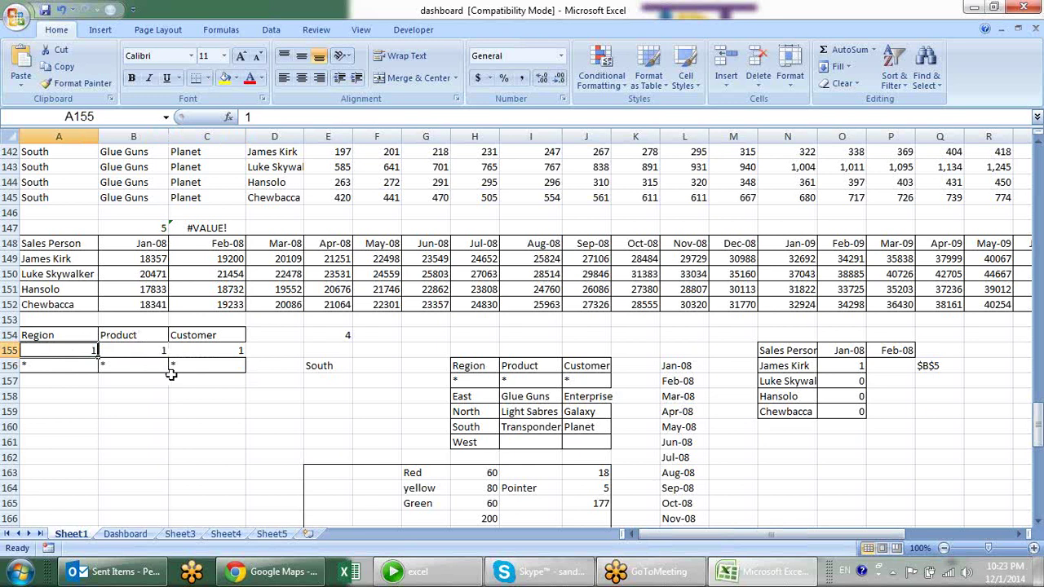
left_click(128, 350)
left_click(72, 349)
left_click(142, 353)
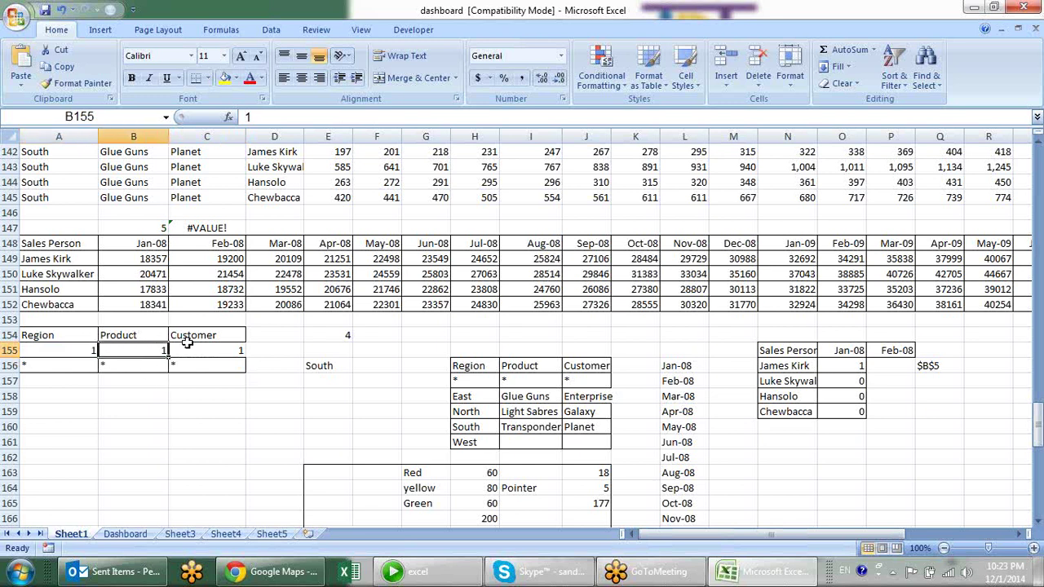
left_click(189, 350)
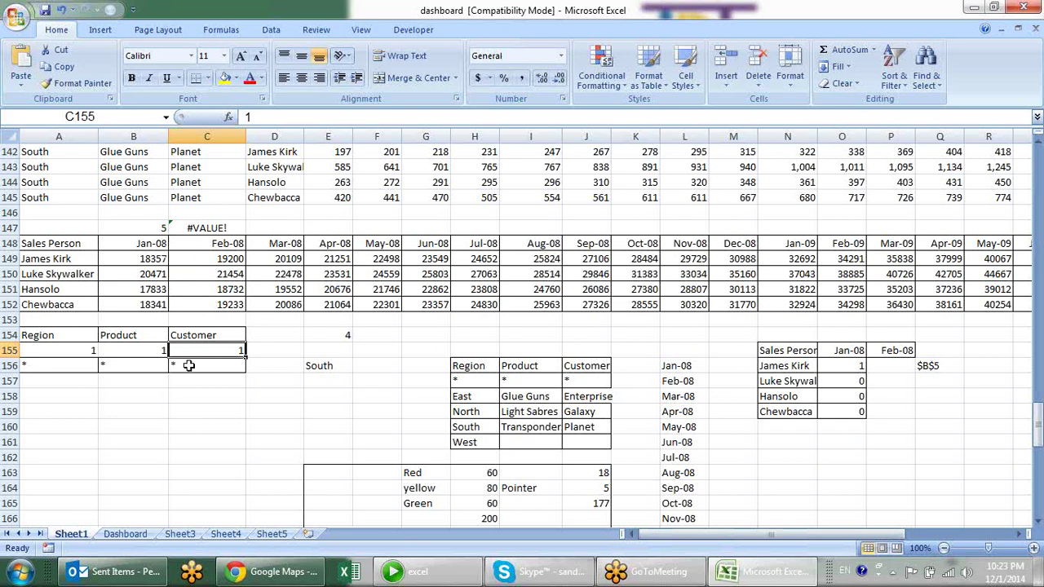
left_click_drag(134, 259, 424, 304)
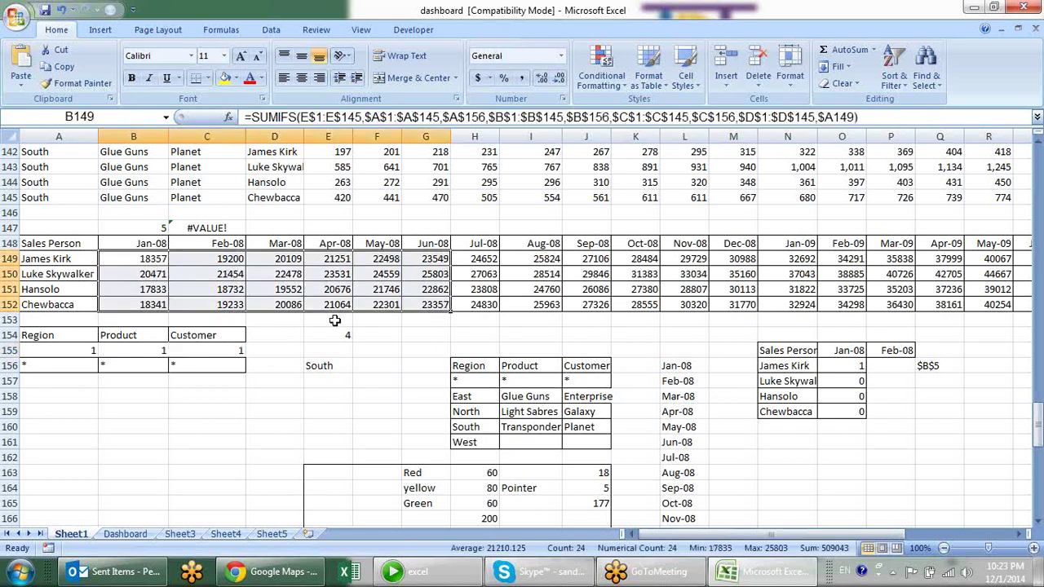
left_click_drag(49, 258, 65, 305)
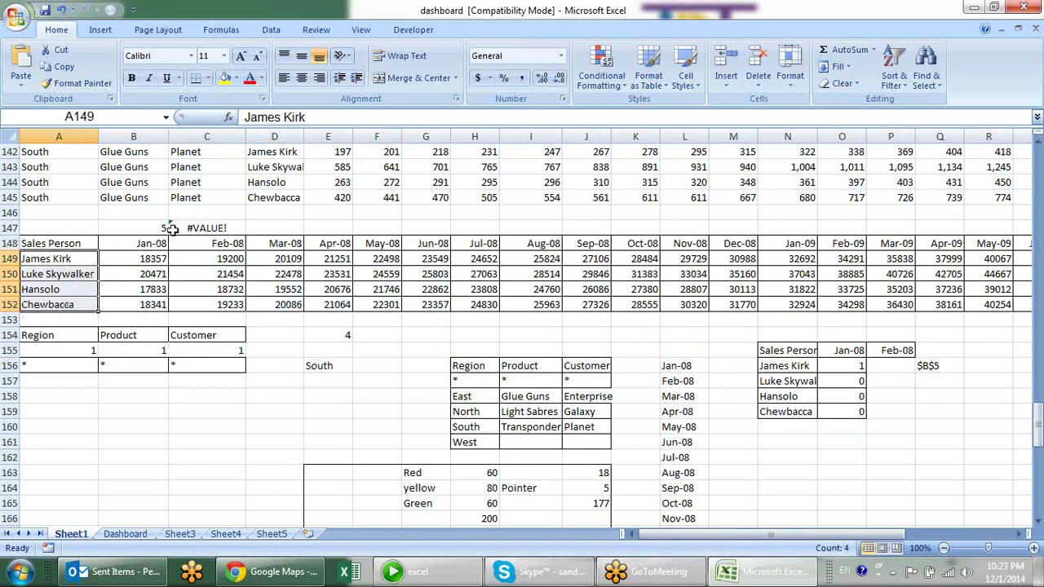
left_click_drag(147, 243, 318, 243)
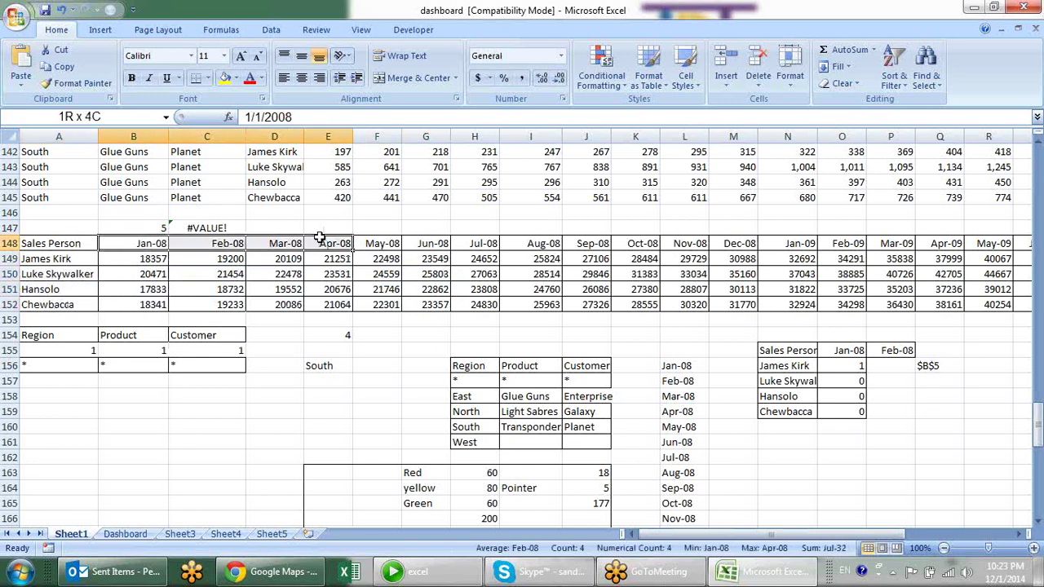
left_click(153, 259)
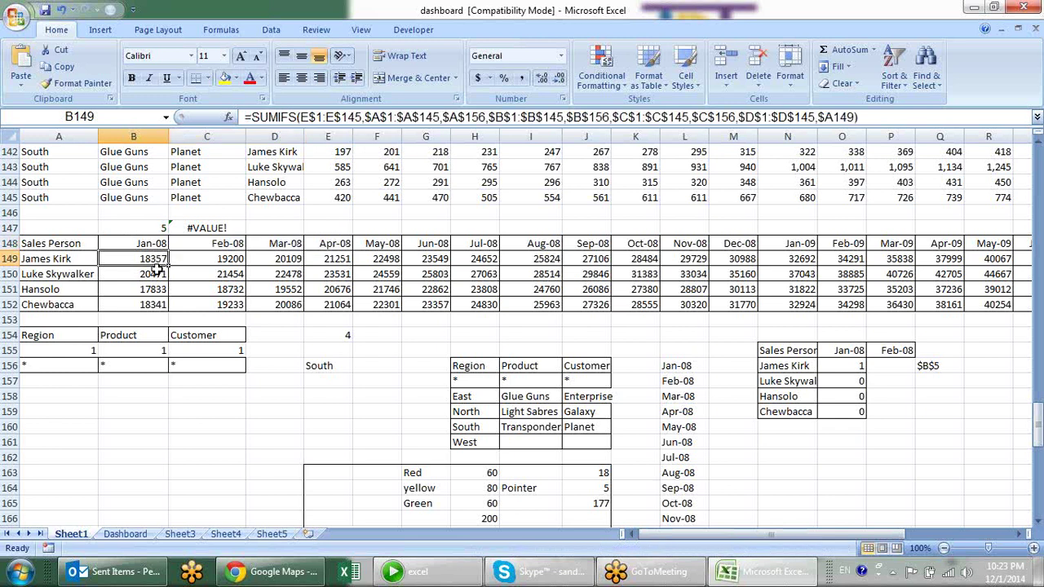
left_click(83, 336)
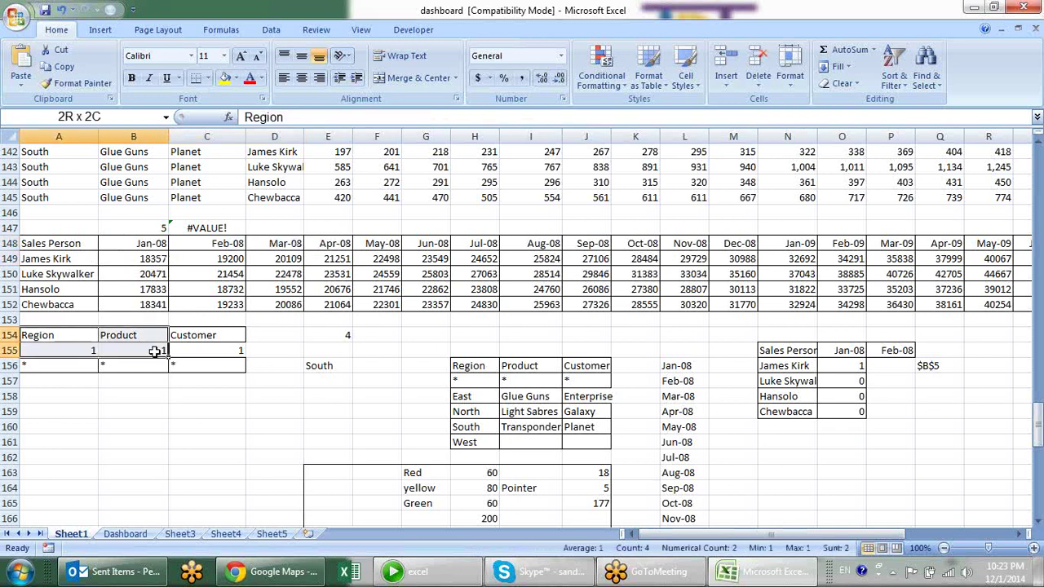
left_click_drag(74, 335, 205, 366)
left_click(203, 389)
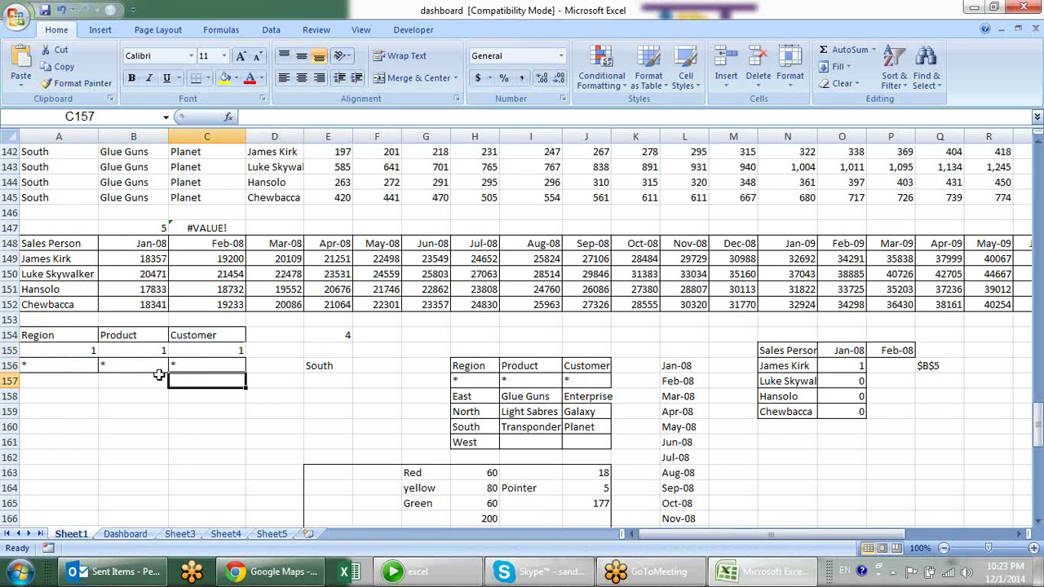
left_click(92, 350)
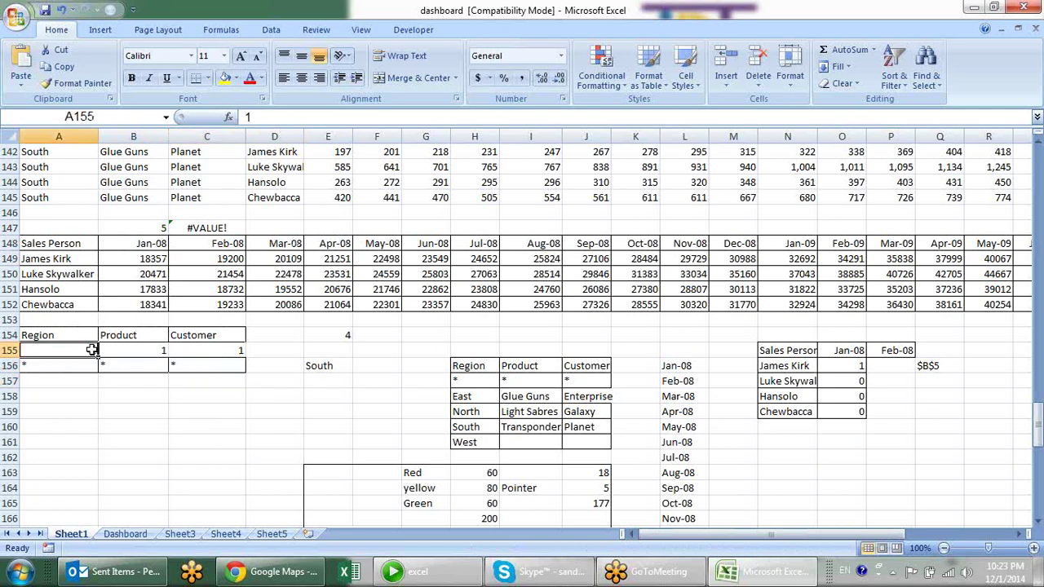
left_click(139, 350)
left_click(196, 350)
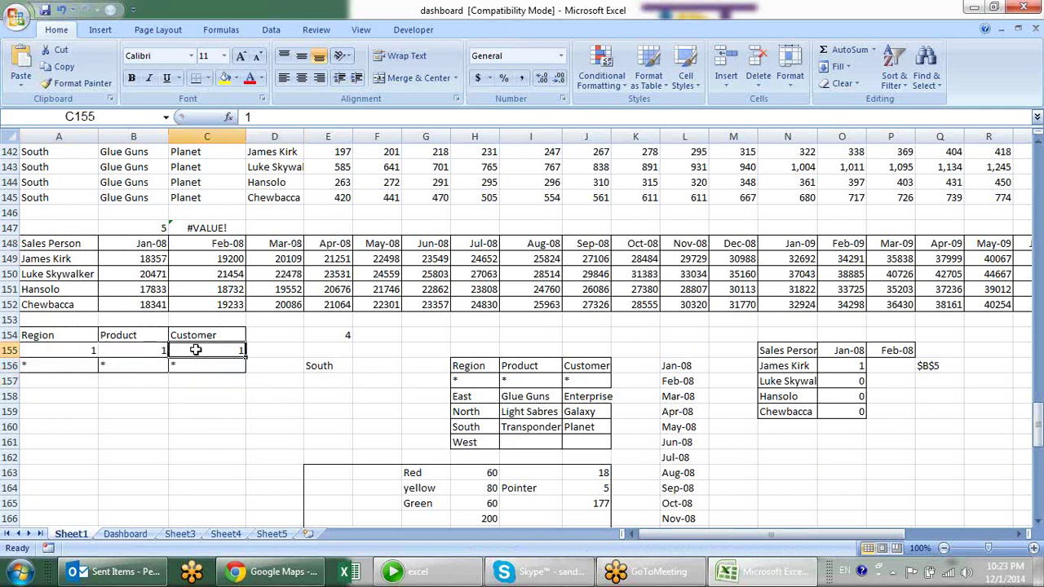
left_click(90, 351)
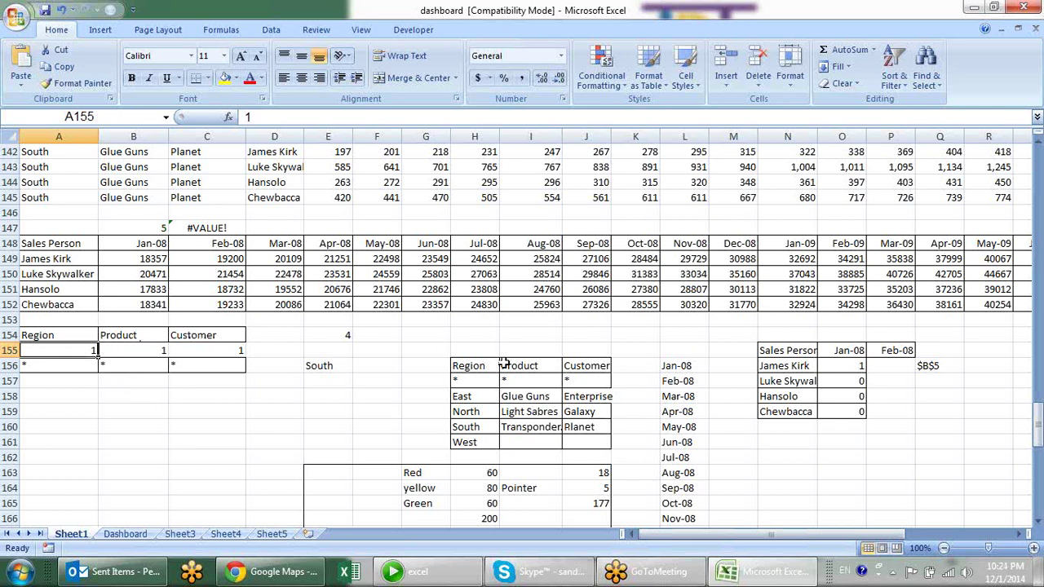
left_click_drag(470, 365, 602, 442)
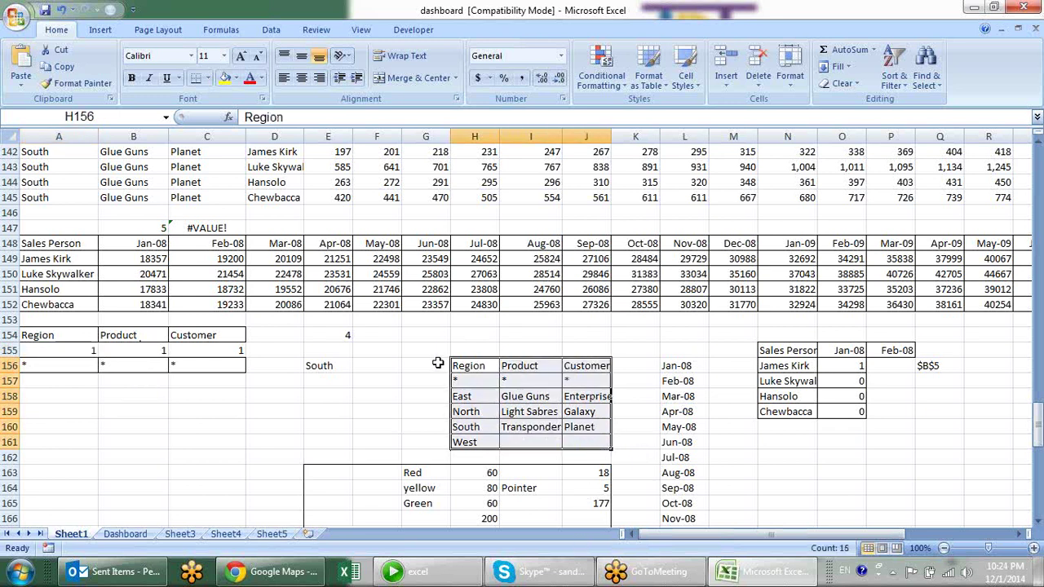
left_click(438, 364)
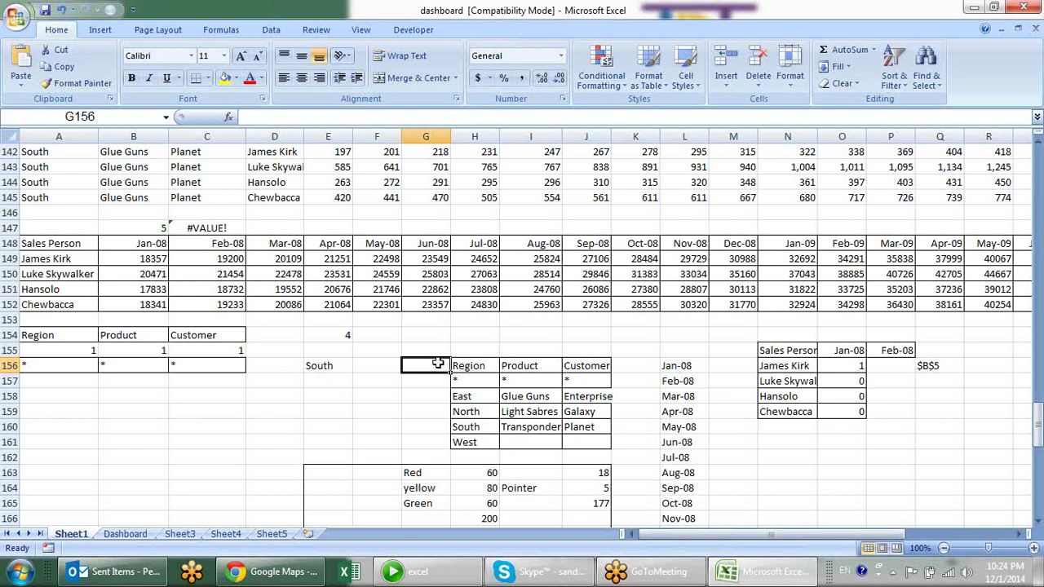
left_click(91, 349)
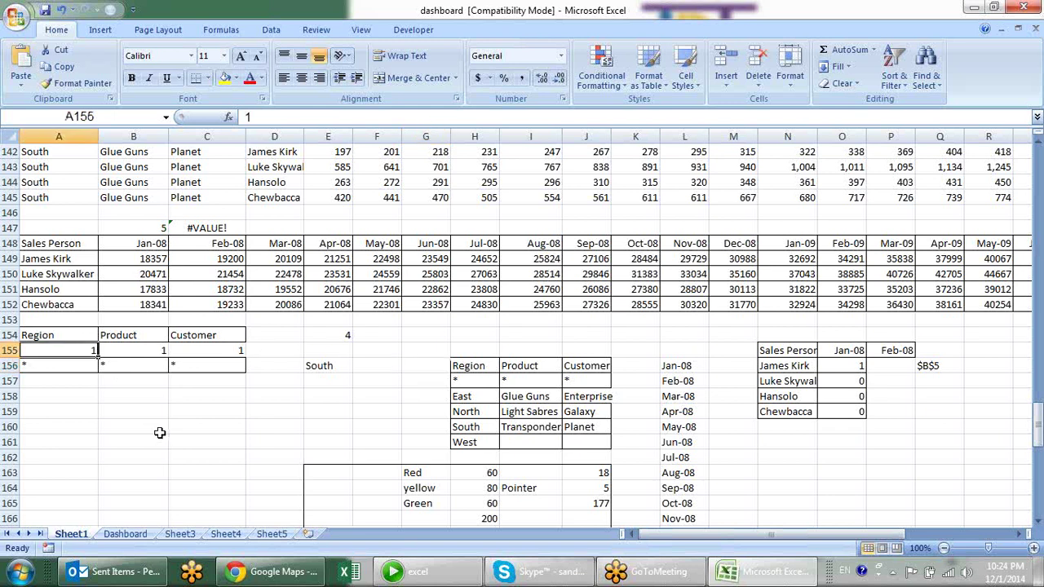
left_click(484, 381)
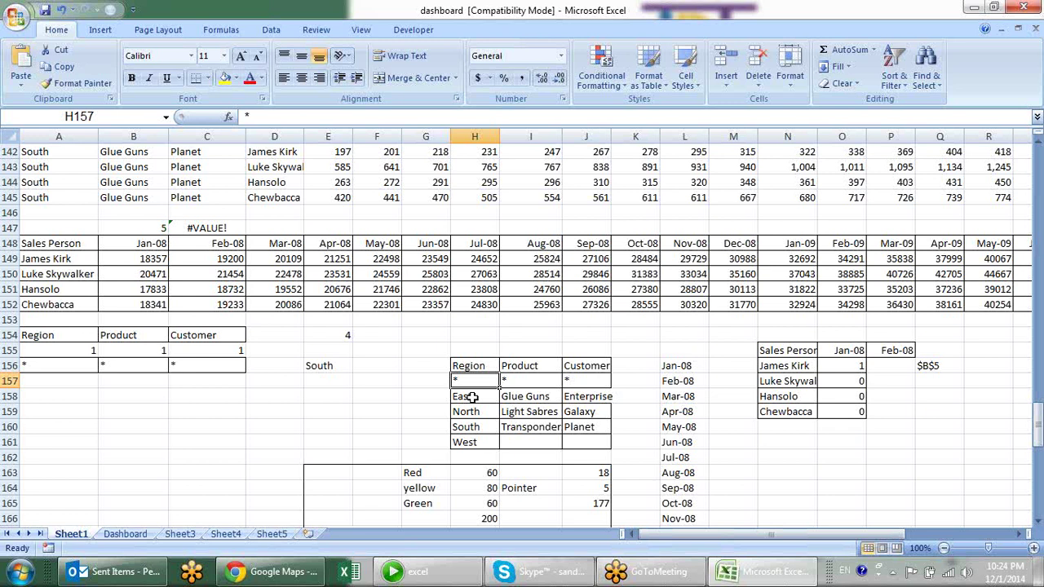
left_click(471, 397)
left_click(478, 410)
left_click(481, 425)
left_click(482, 439)
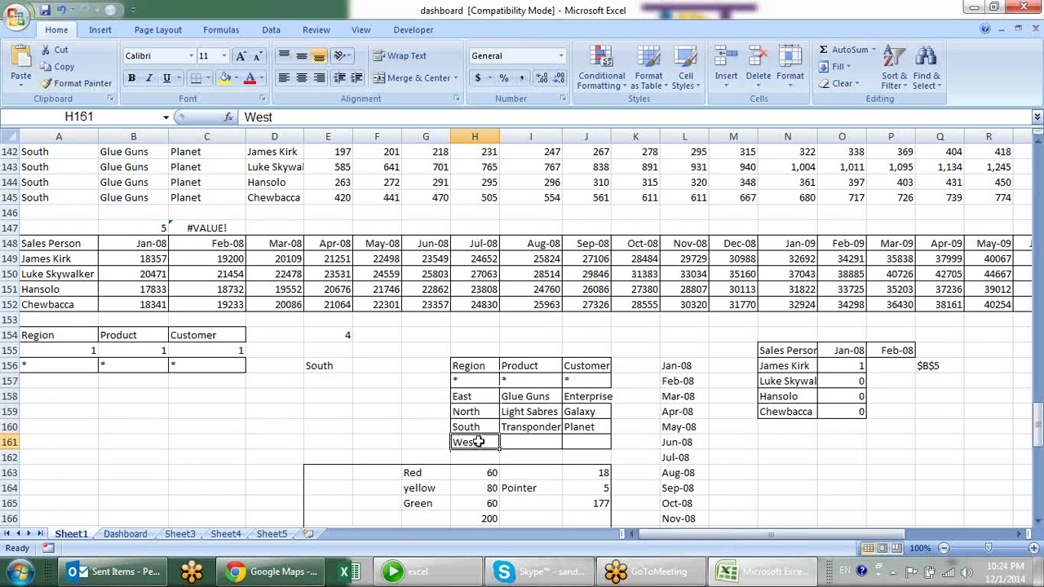
left_click(533, 410)
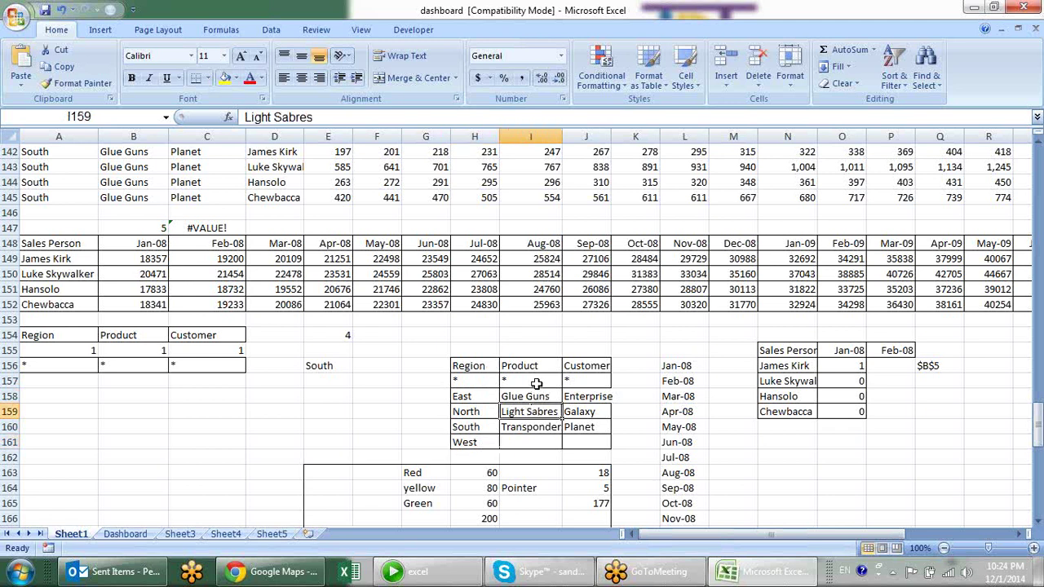
left_click(531, 381)
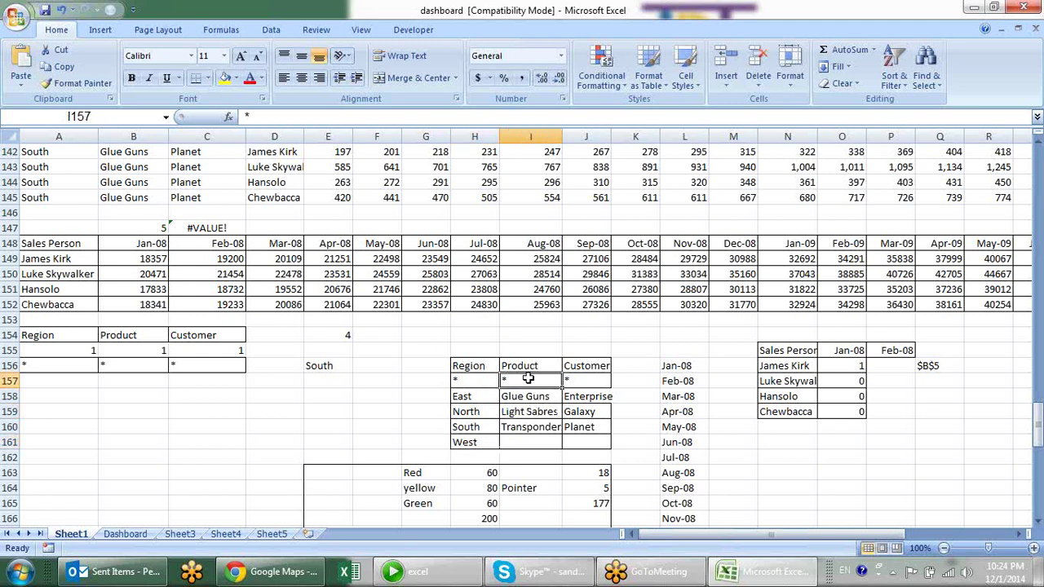
left_click(526, 395)
left_click(531, 427)
left_click(589, 366)
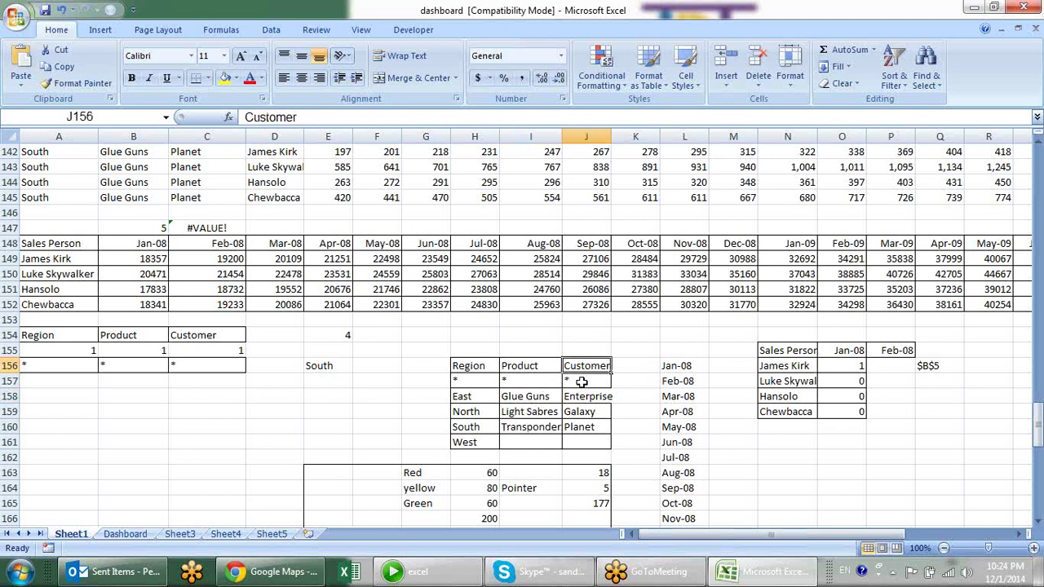
left_click(582, 381)
left_click(581, 396)
left_click(581, 412)
left_click(582, 424)
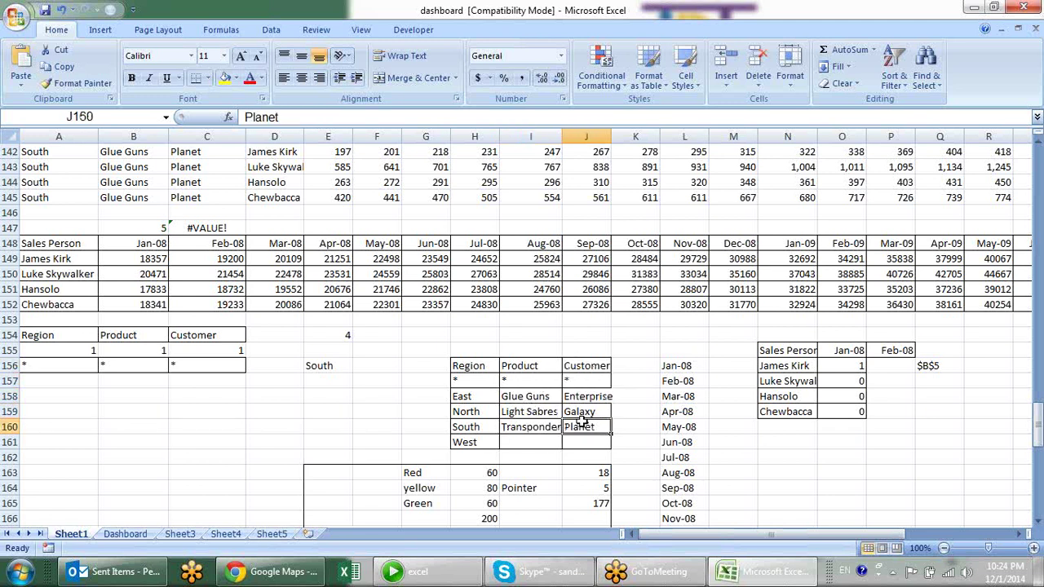
left_click(77, 366)
Center the lookup results in A156:C156 and center/middle-align the 1, 1, 1 index values in row 155.
left_click_drag(77, 366, 225, 367)
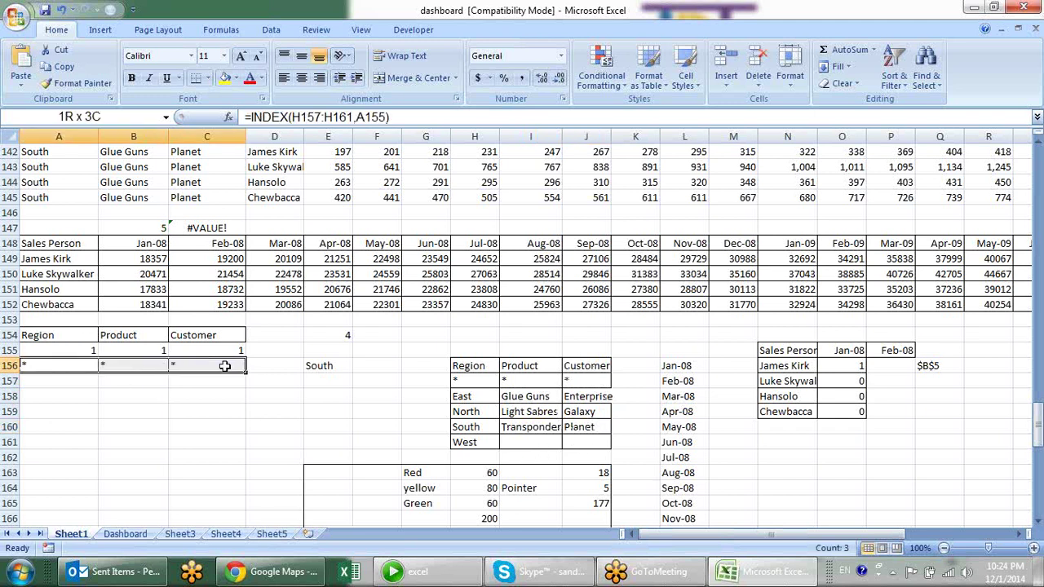
left_click(304, 78)
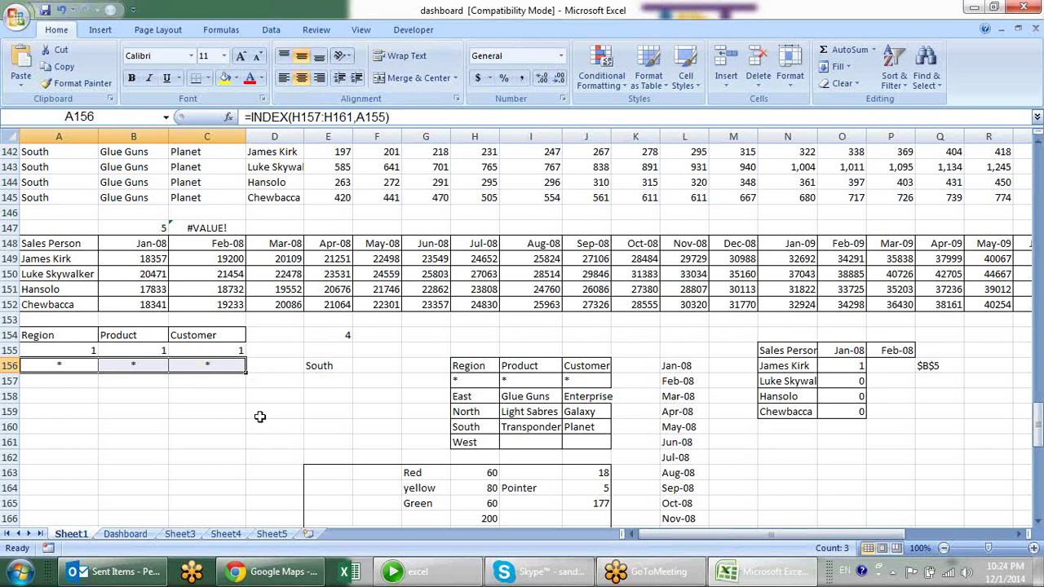
mouse_move(58, 344)
left_mouse_down()
mouse_move(208, 343)
mouse_move(45, 349)
left_mouse_up()
left_click(208, 341)
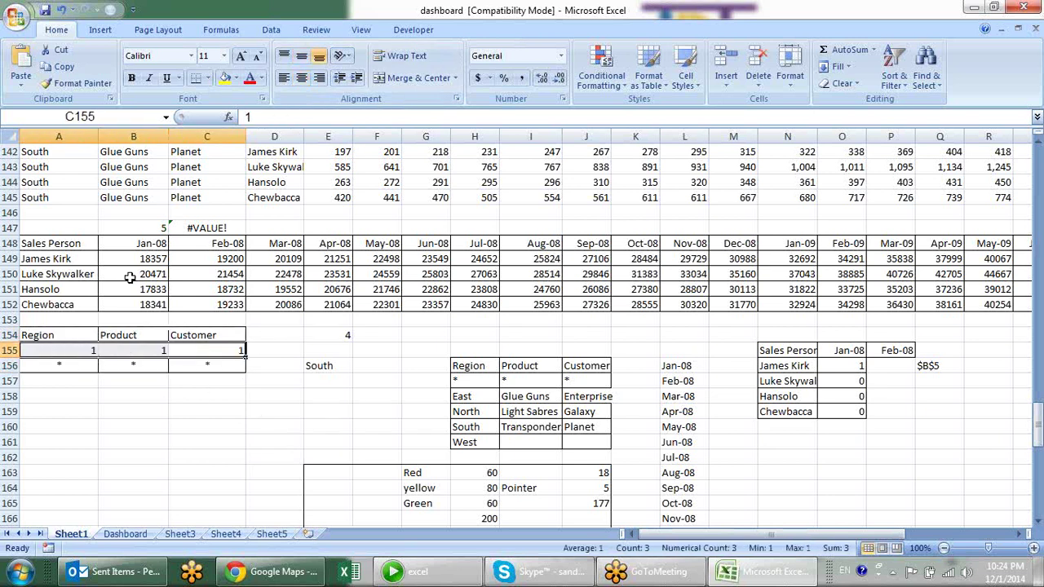
left_click(301, 78)
left_click(301, 55)
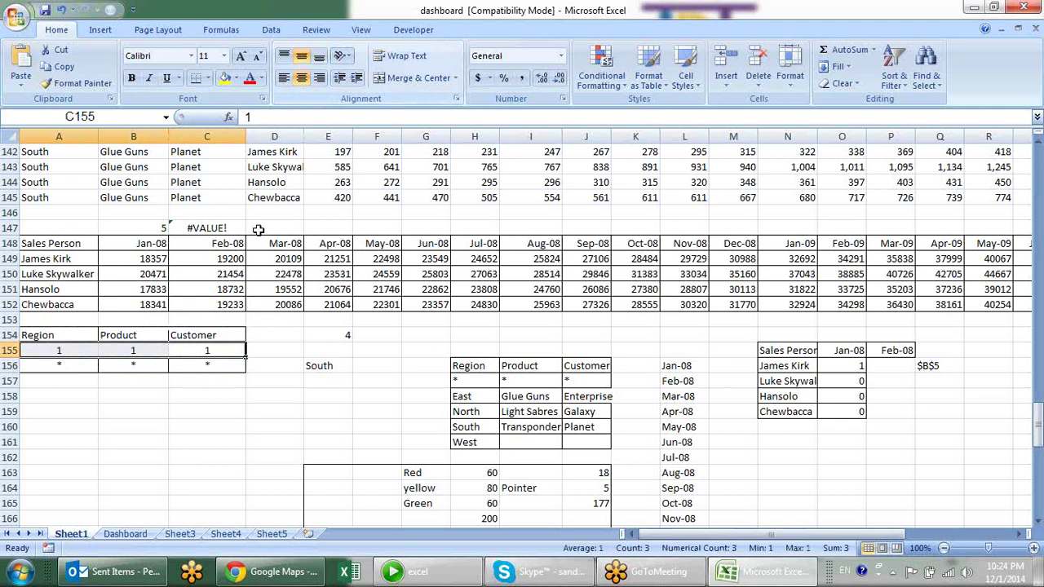
left_click(230, 428)
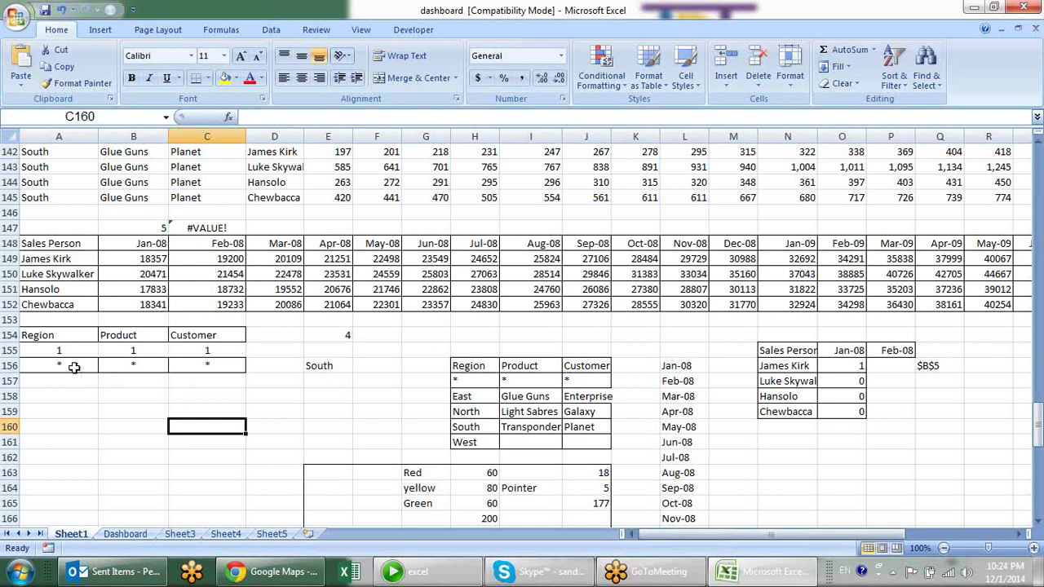
left_click(74, 368)
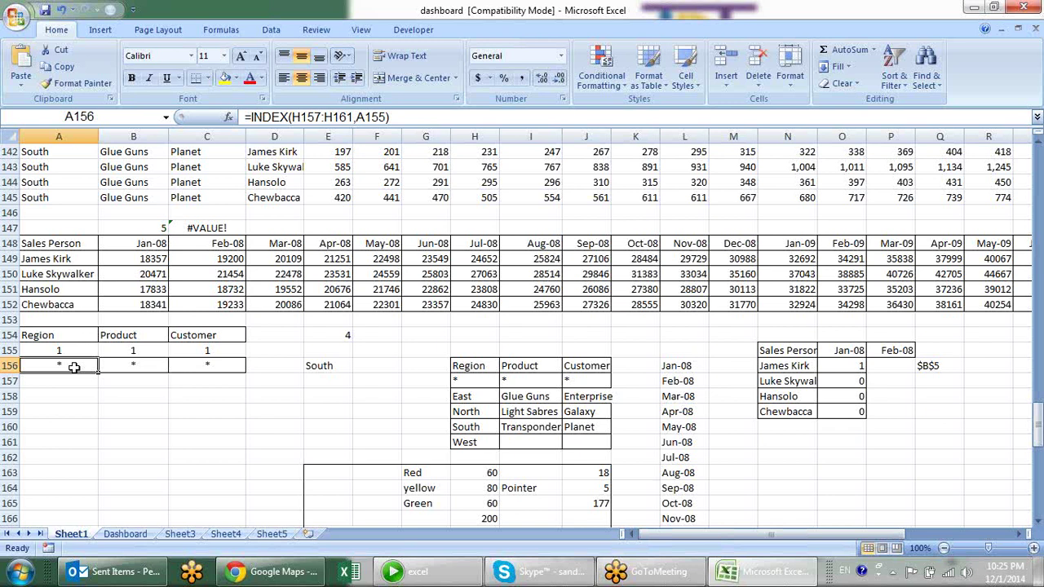
Enter =COUNTIF(A2:A145,"*") in B159 to count all 144 Region rows.
left_click(133, 408)
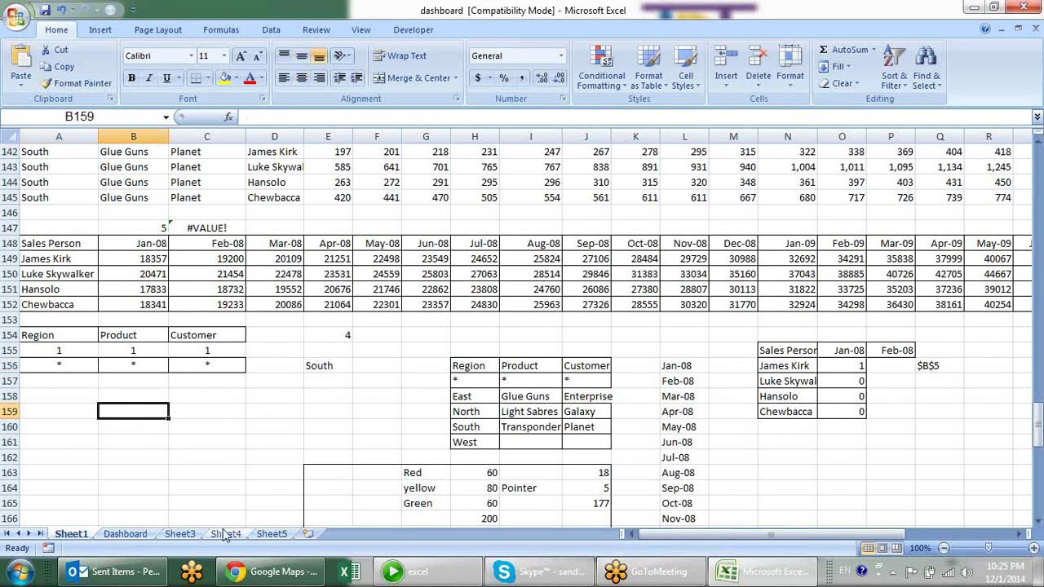
type("=")
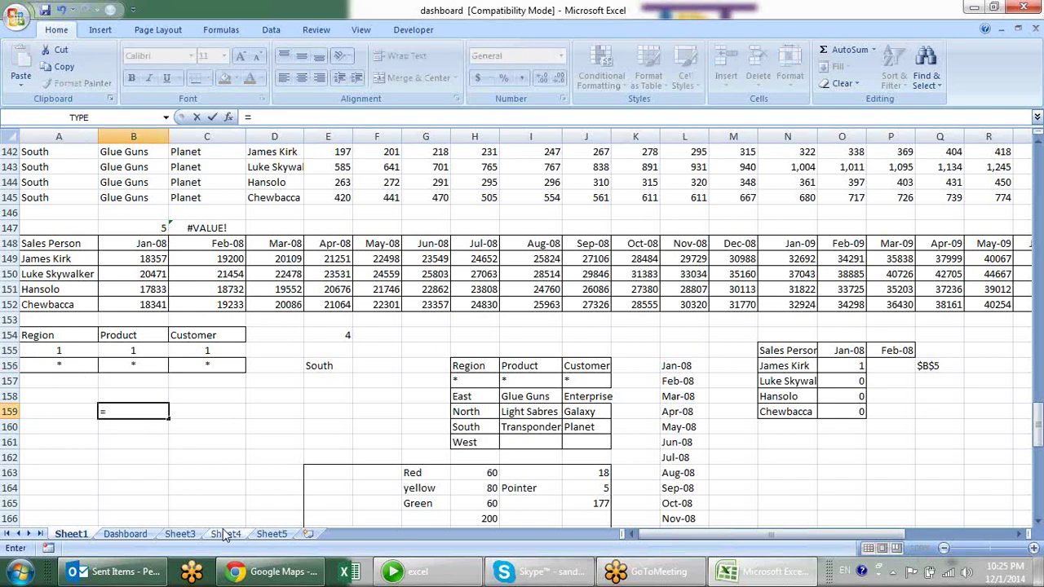
type("cou")
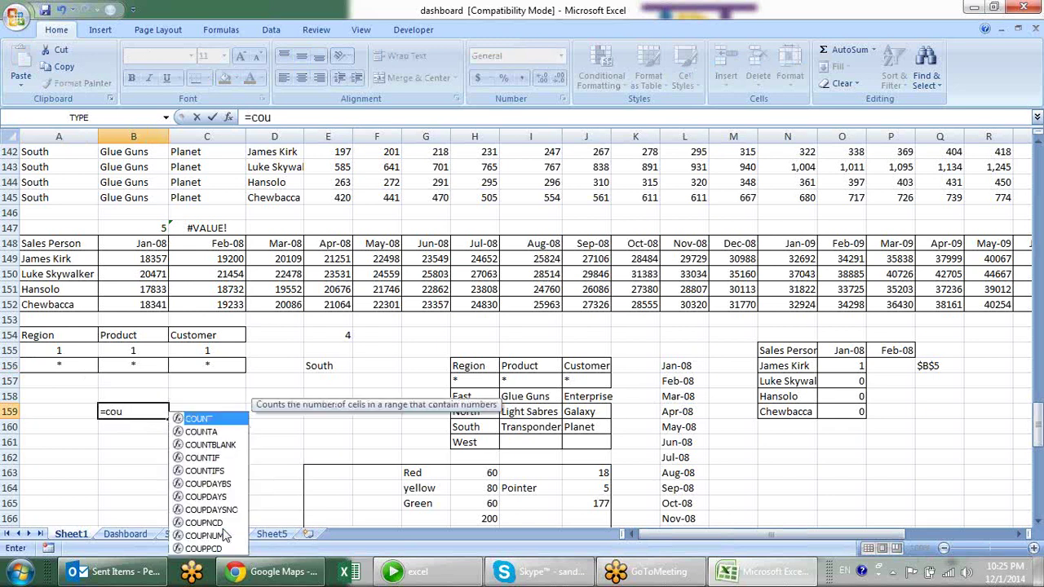
key("Down")
key("Down")
key("Down")
key("Down")
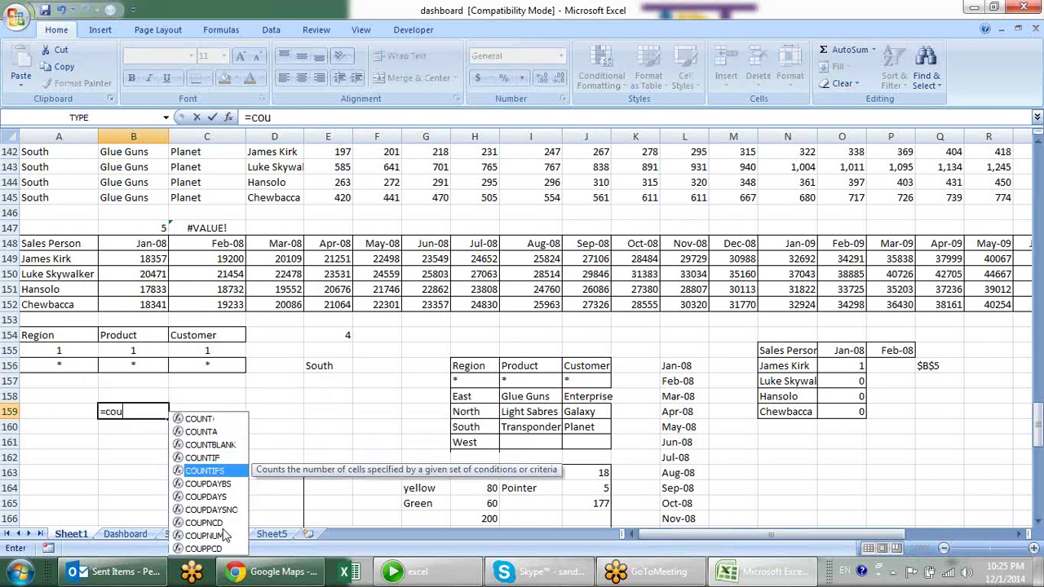
key("Up")
key("Tab")
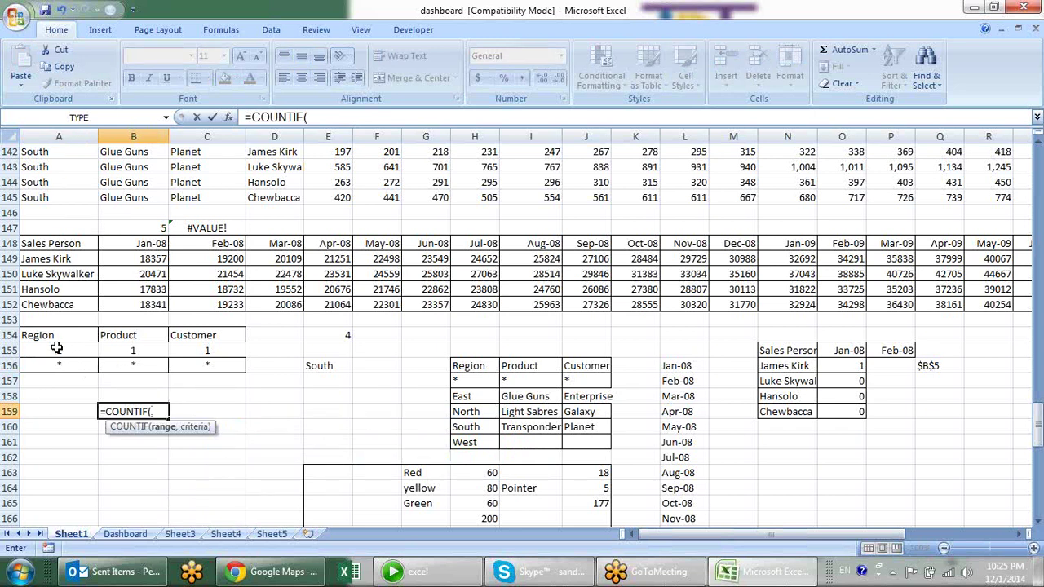
left_click(53, 197)
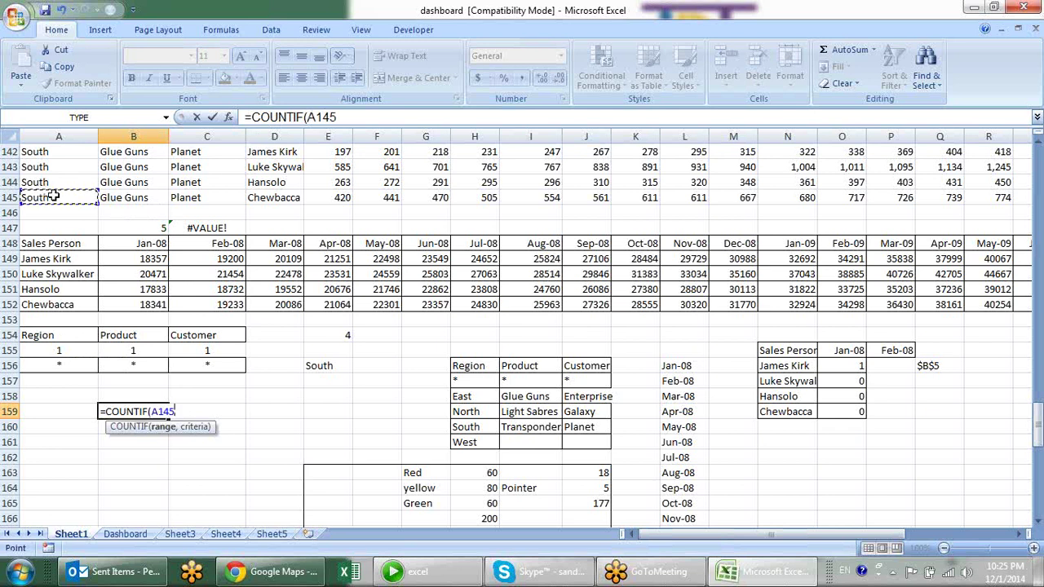
key("ctrl+shift+Up")
key("shift+Down")
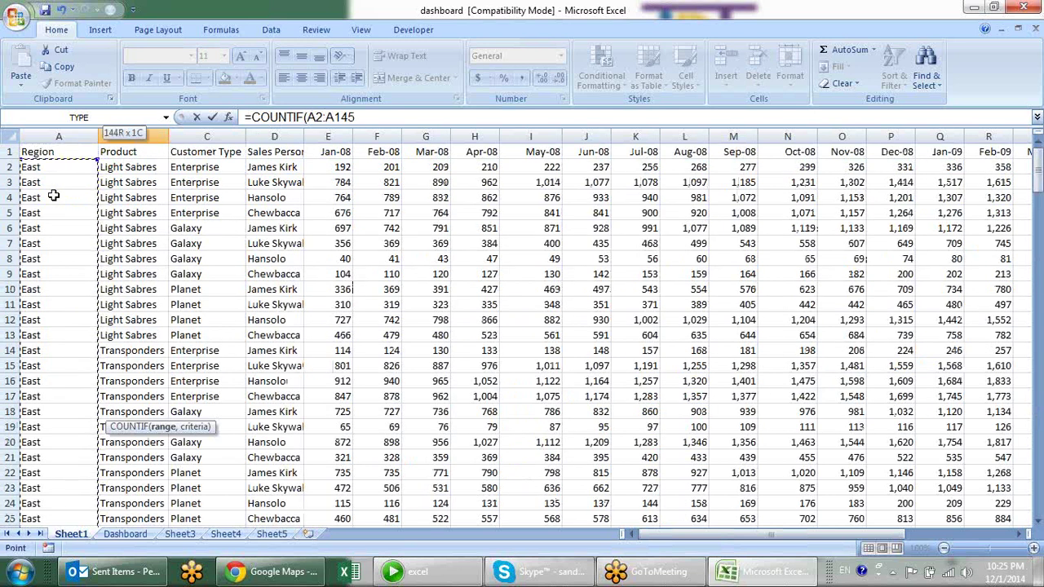
type(",\"*")
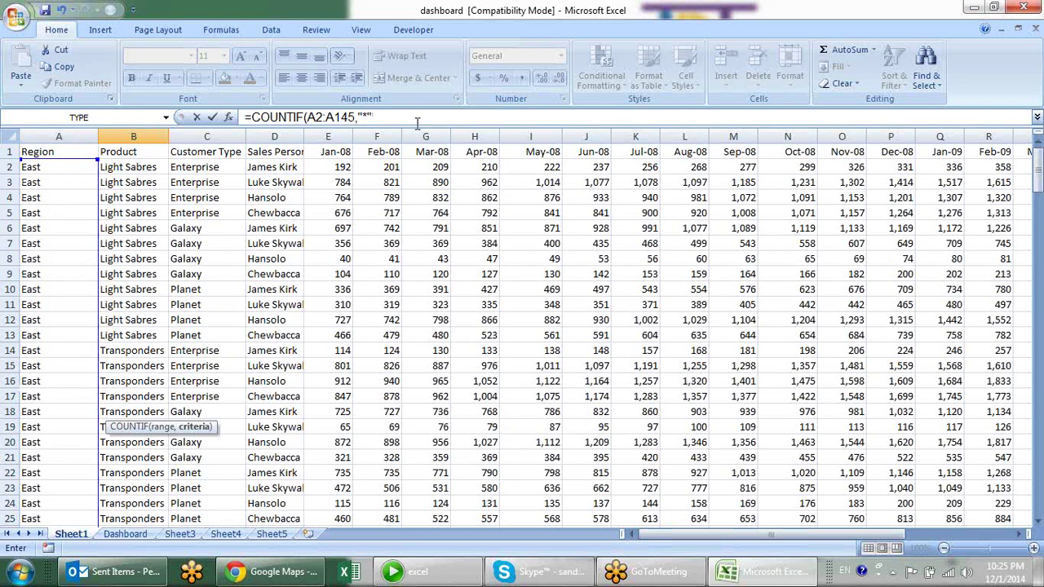
key("Return")
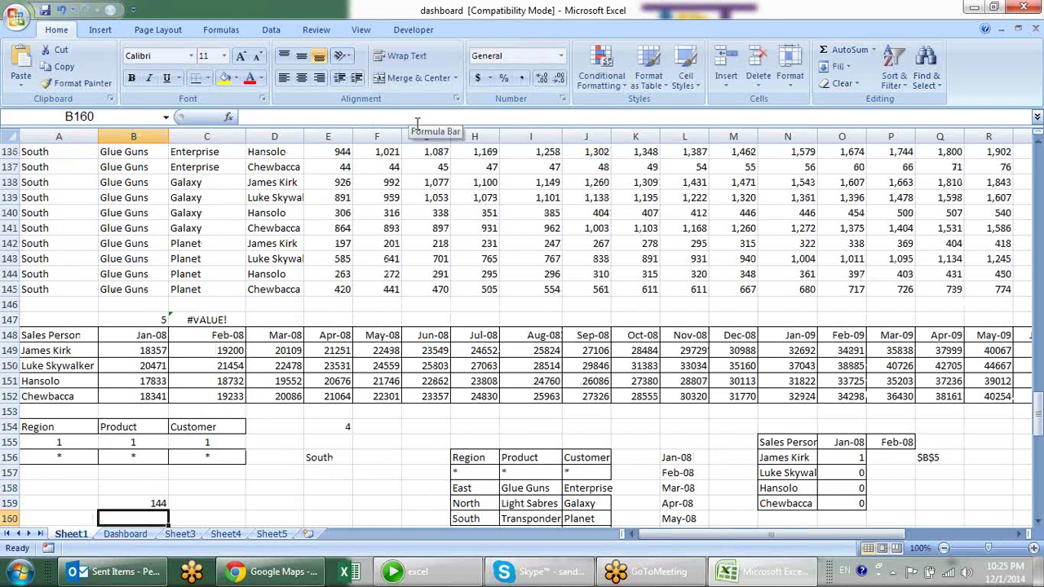
Replace B159's "*" COUNTIF criterion with the region index cell A155.
left_click(81, 441)
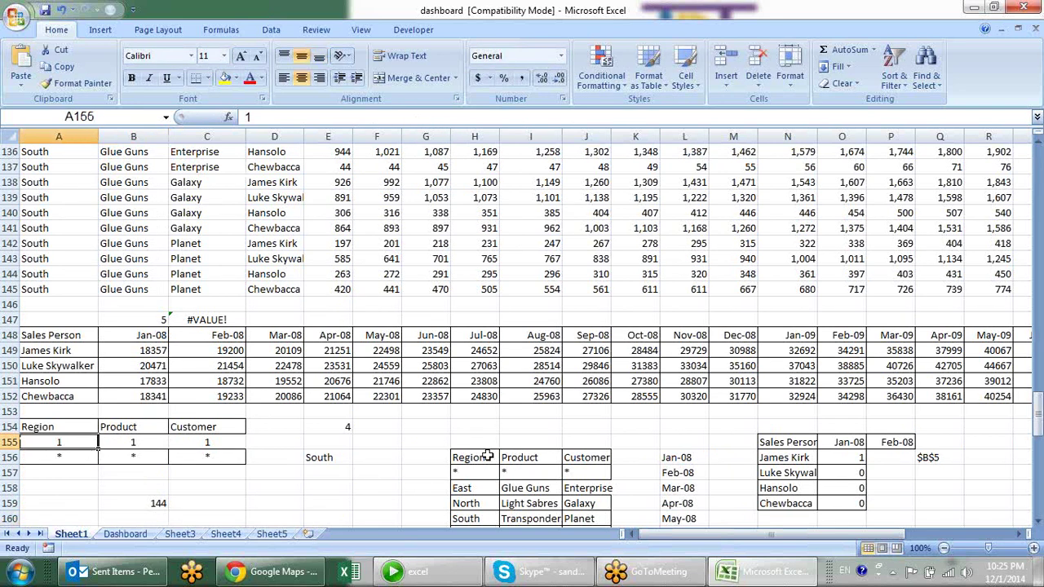
left_click(159, 502)
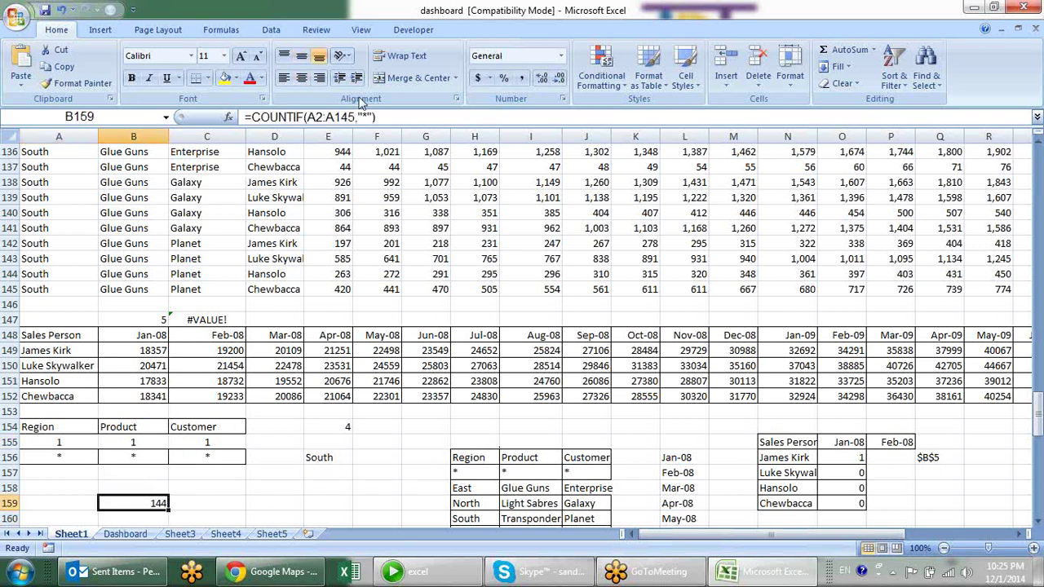
left_click(367, 116)
key("BackSpace")
key("BackSpace")
key("BackSpace")
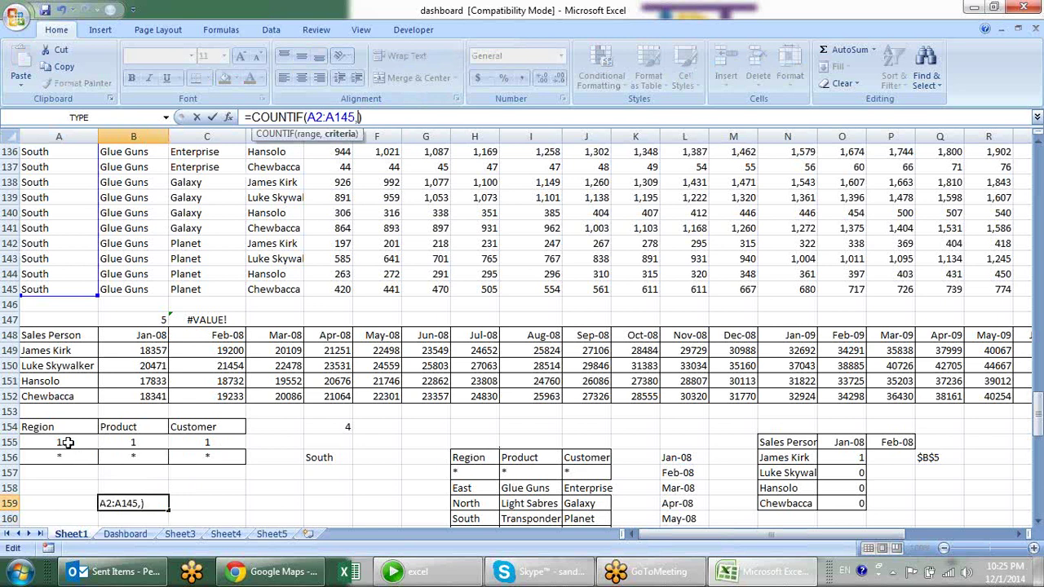
left_click(68, 443)
key("Return")
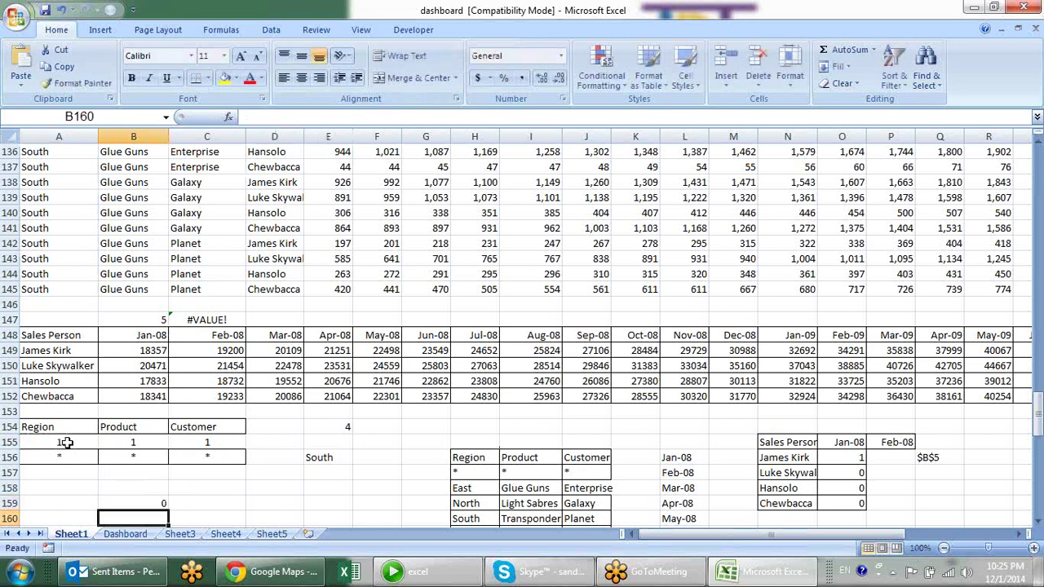
Switch the COUNTIF criterion to the region lookup cell A156, still returning 144.
left_click(152, 505)
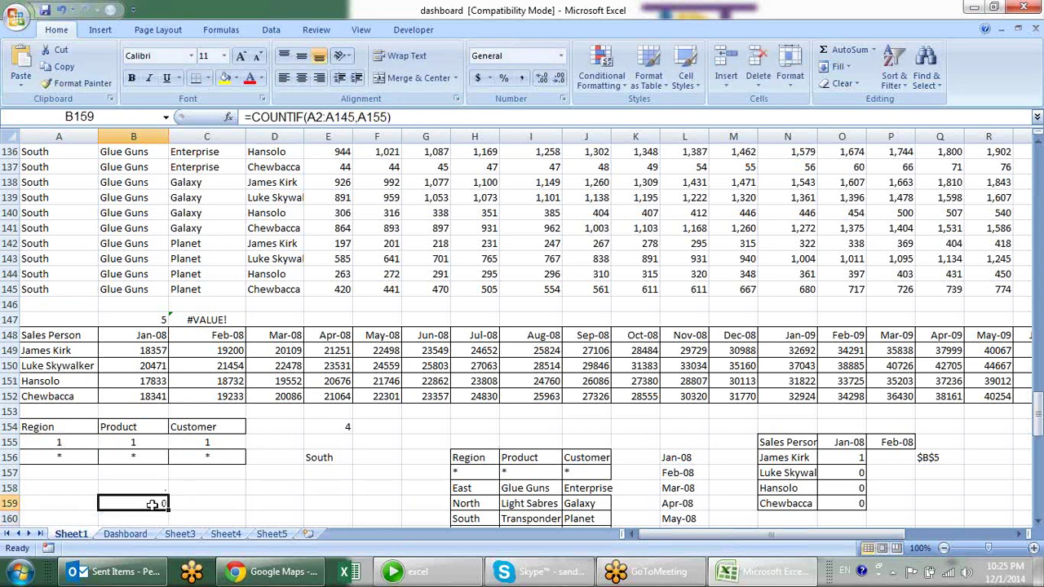
left_click(405, 119)
key("BackSpace")
key("BackSpace")
key("BackSpace")
key("BackSpace")
left_click(75, 455)
key("Return")
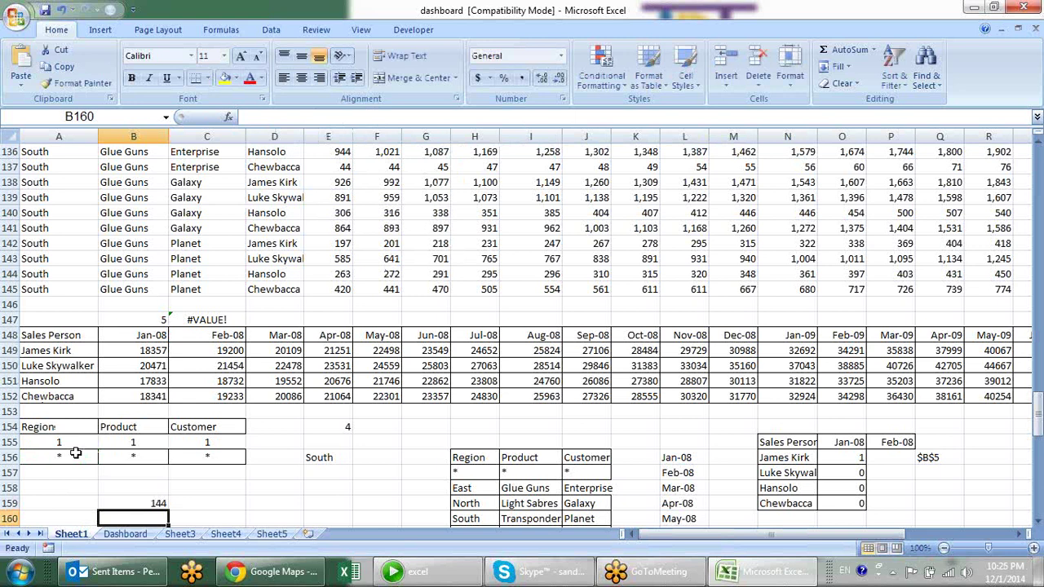
left_click(70, 457)
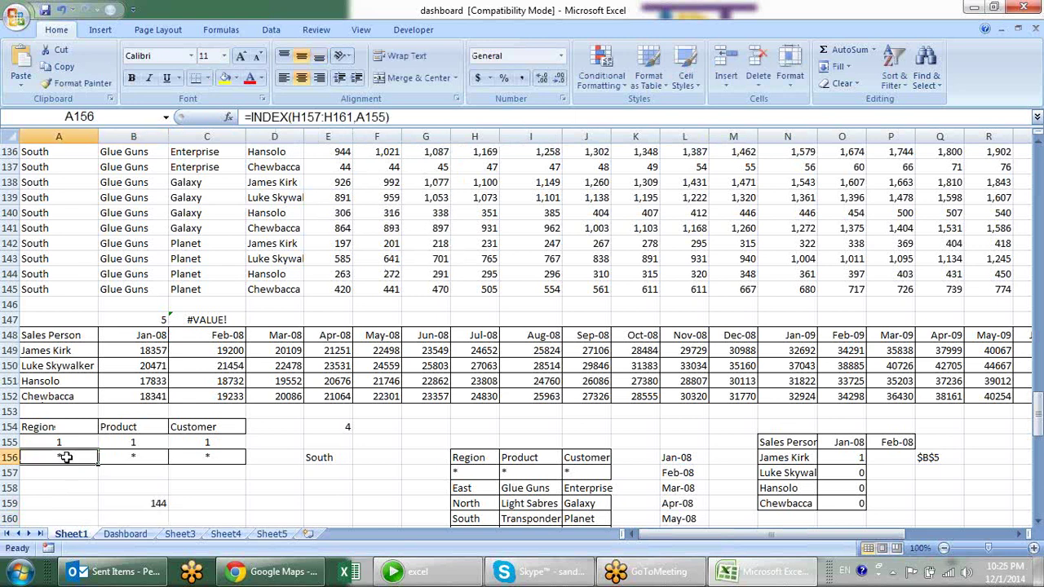
scroll(485, 457, "down", 1)
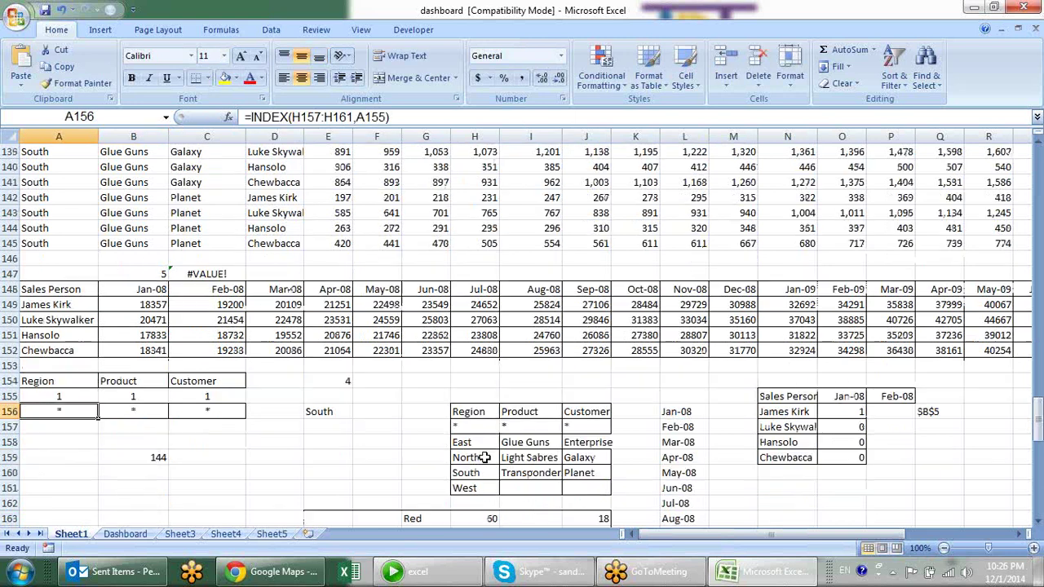
Set region index A155 to 2, so A156 shows East and B159 counts 36.
double_click(84, 412)
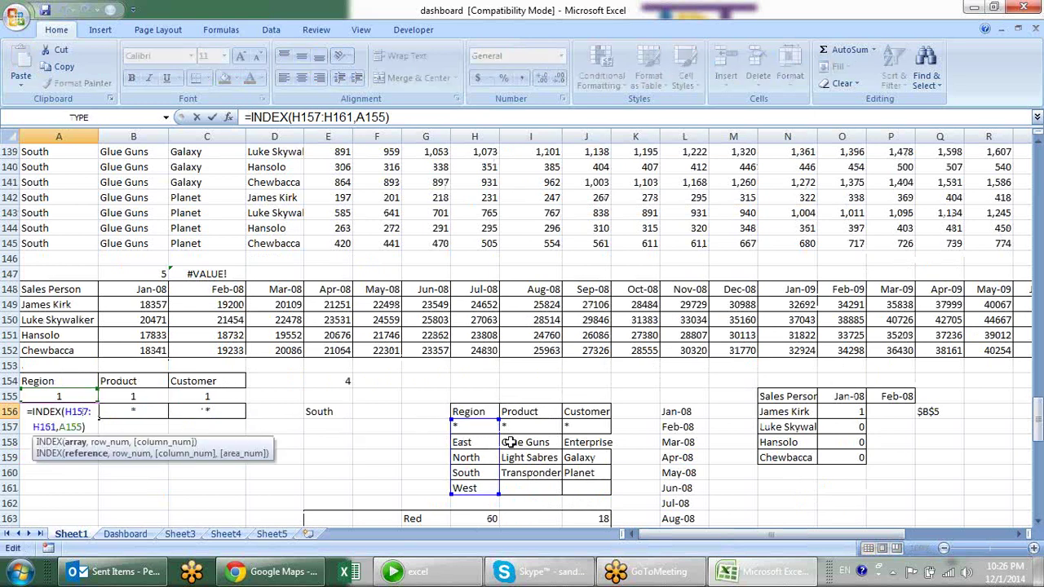
left_click(69, 430)
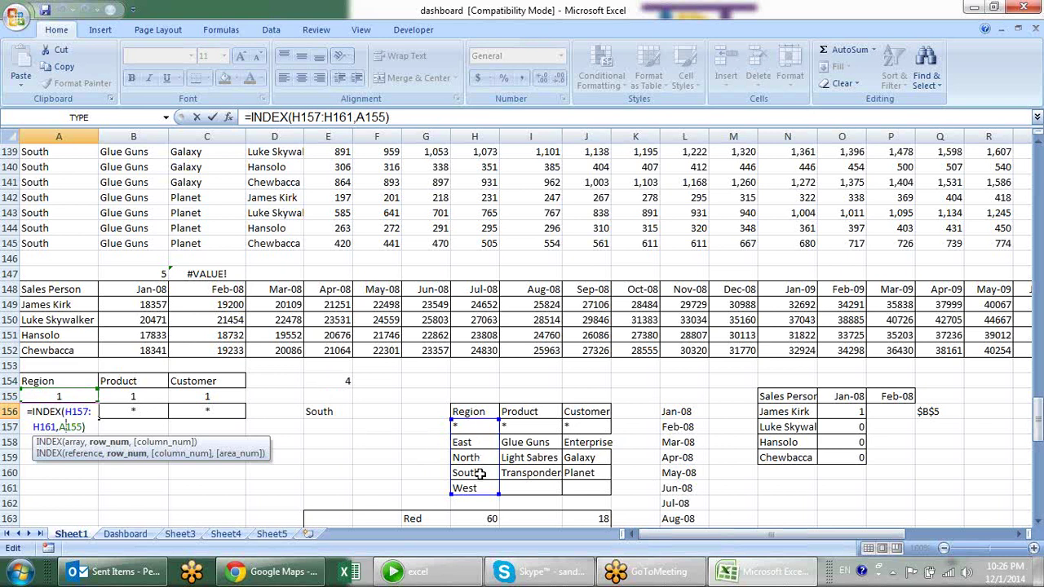
type(".")
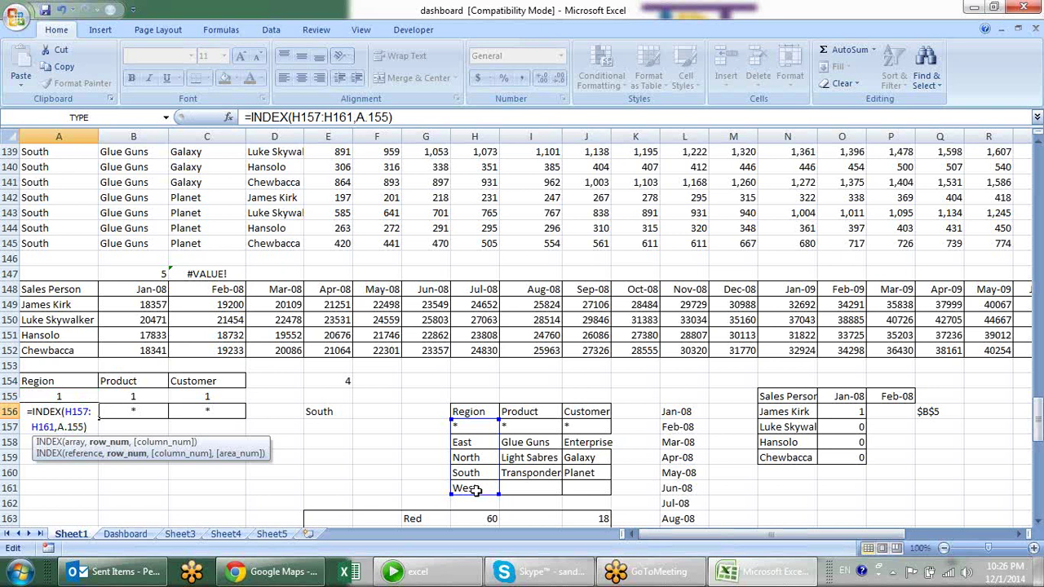
key("Escape")
left_click(73, 396)
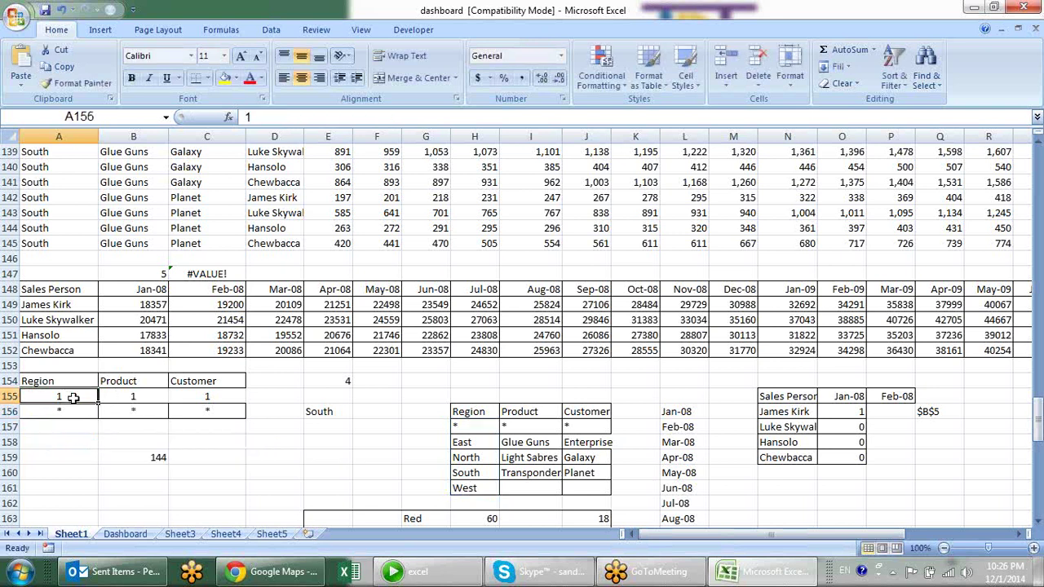
type("2")
key("Return")
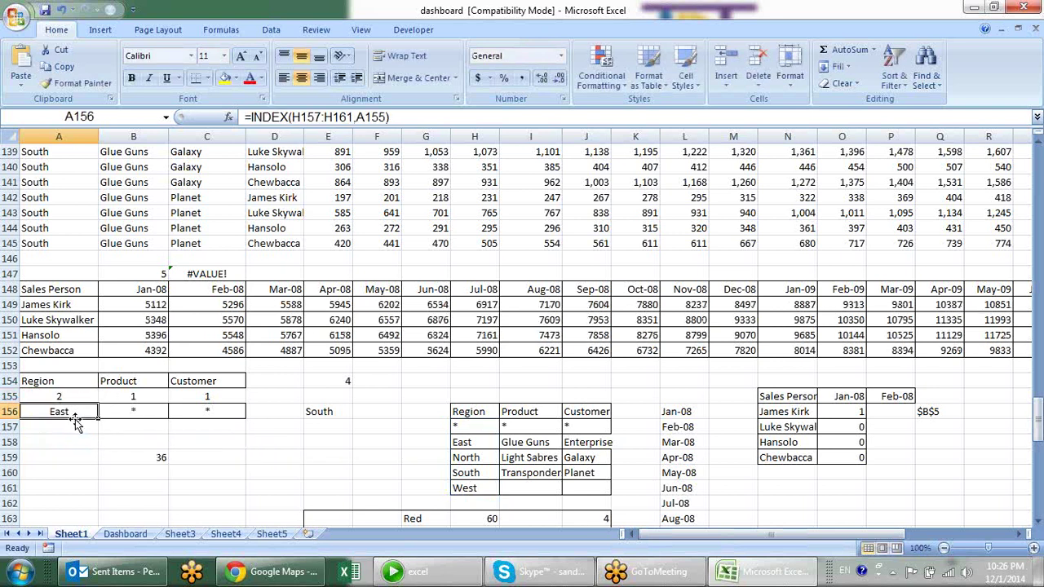
left_click(155, 457)
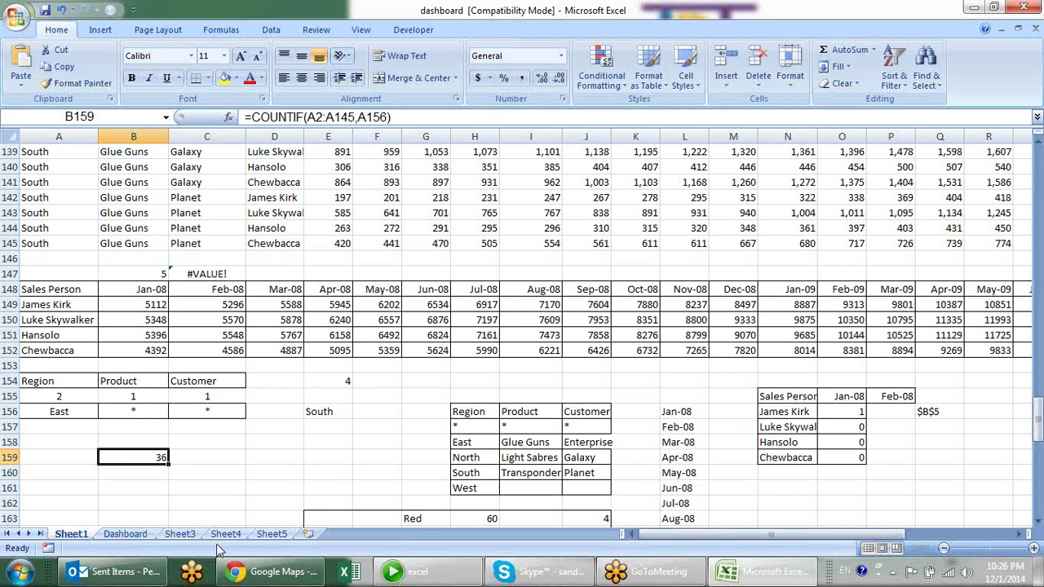
Delete the test COUNTIF from B159, then look at the SUMIFS formula in B149.
key("F2")
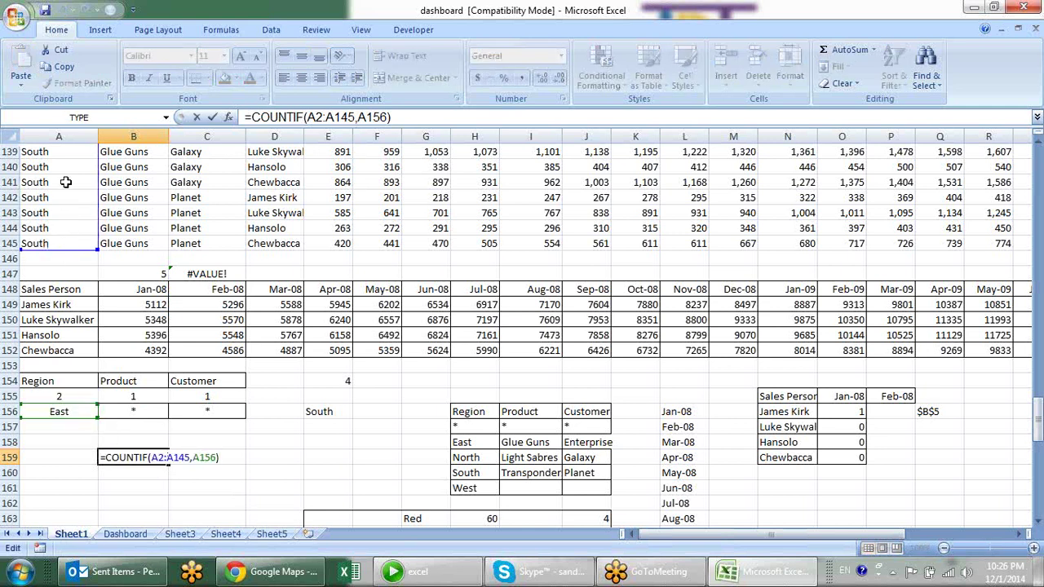
key("Escape")
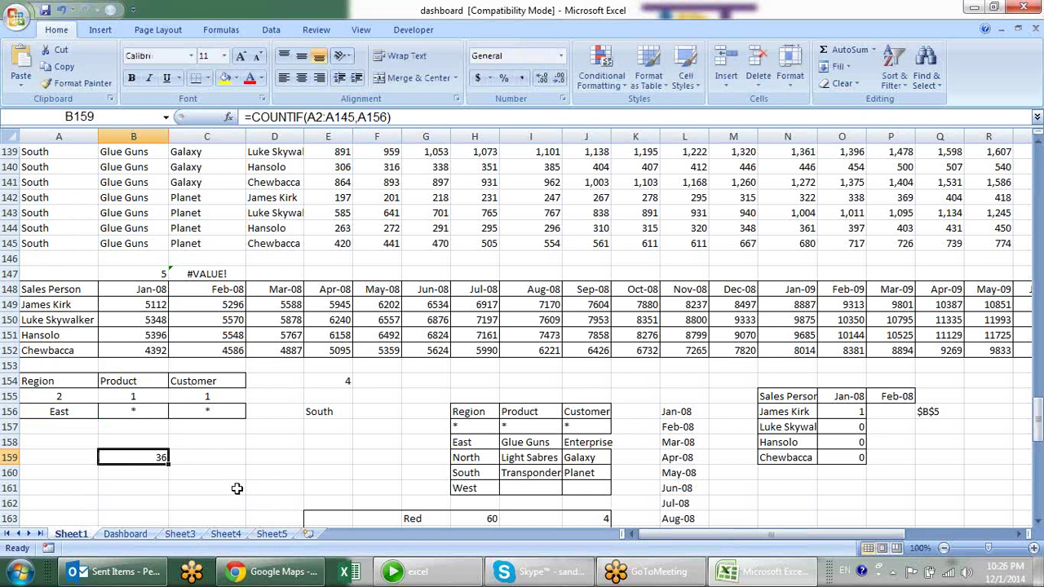
key("Delete")
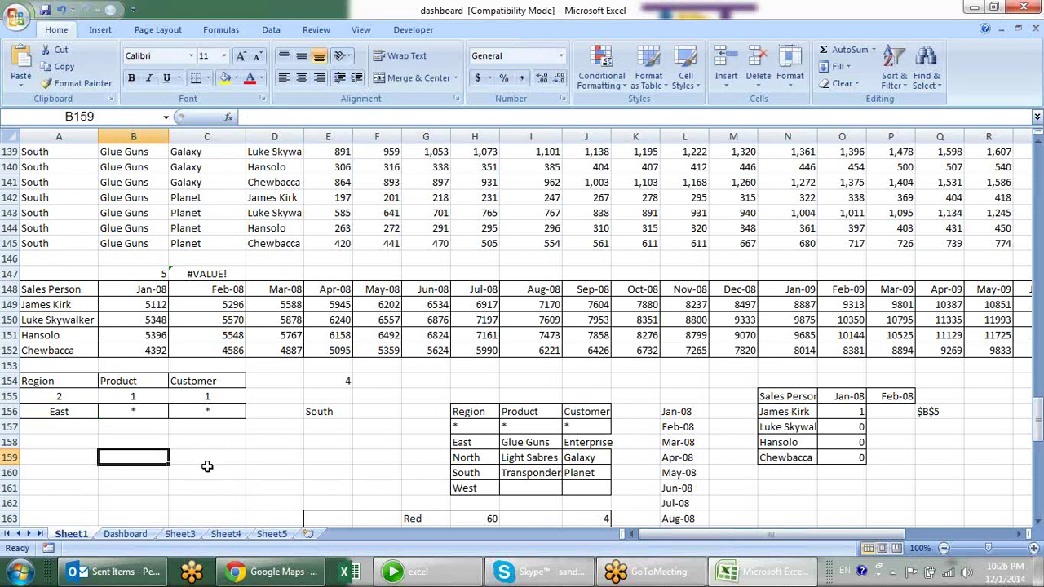
left_click(155, 304)
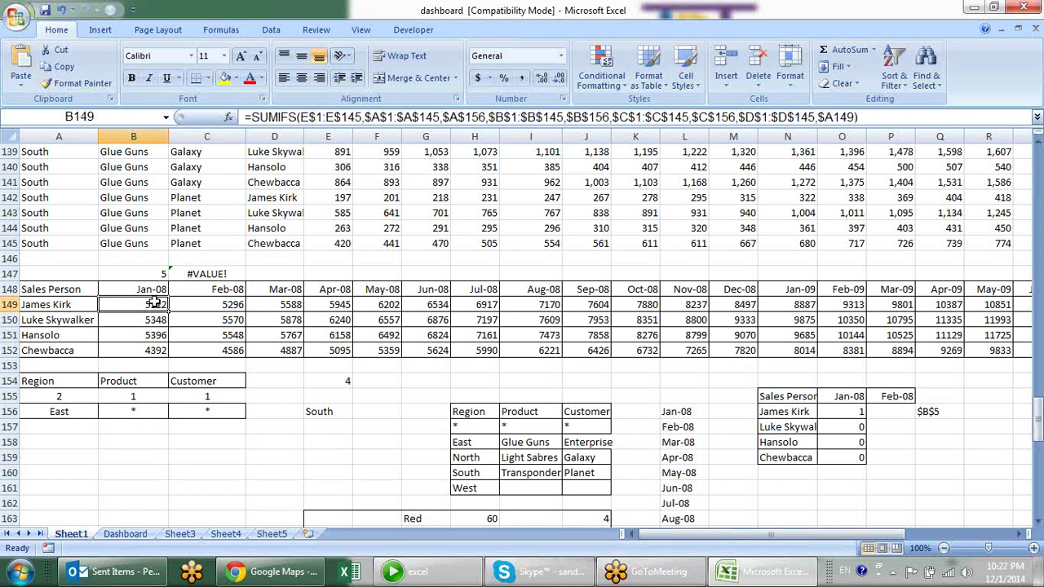
left_click(154, 290)
left_click(159, 306)
double_click(157, 304)
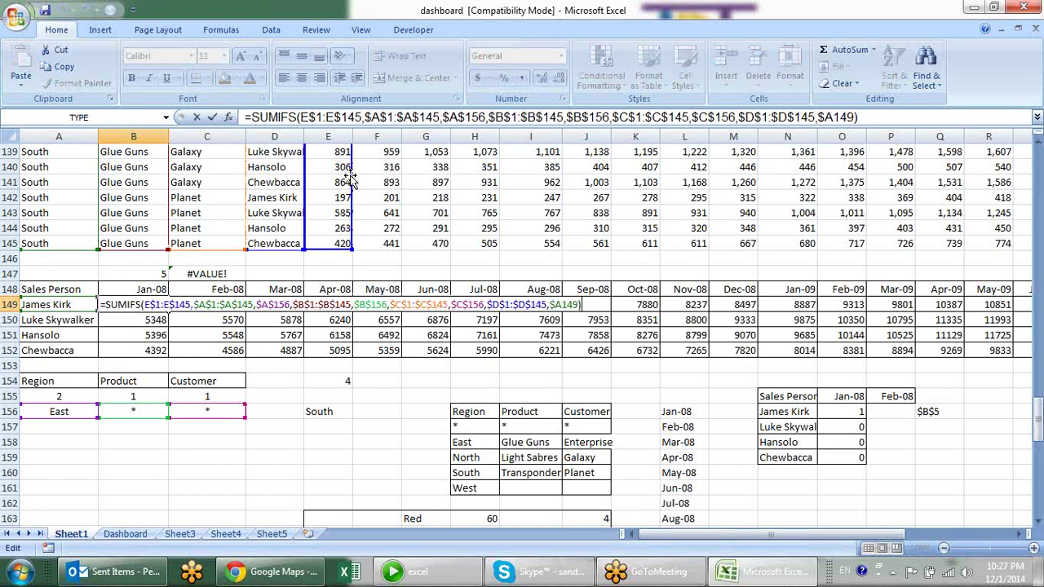
scroll(351, 178, "up", 1)
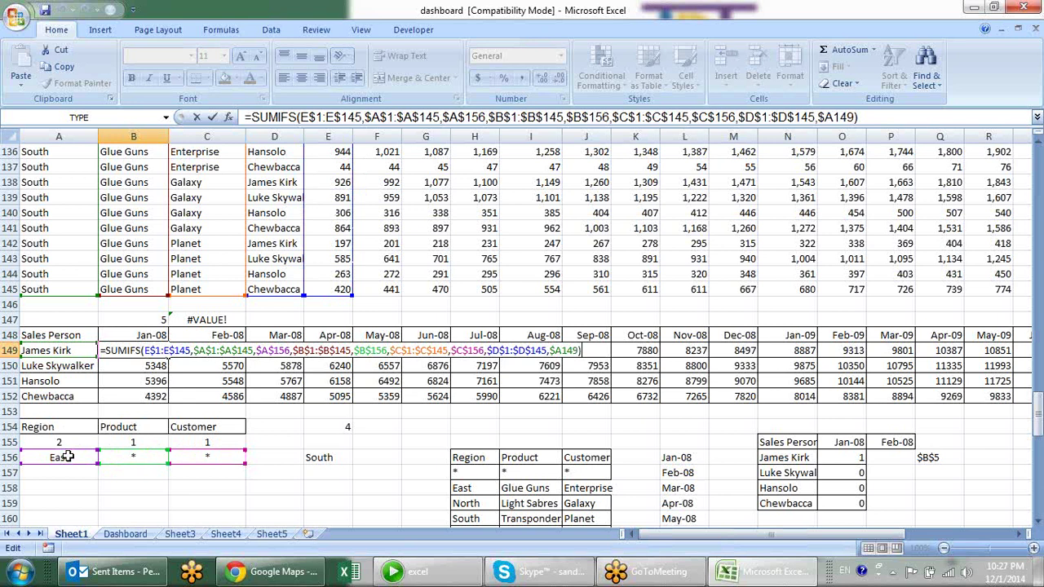
left_click_drag(54, 296, 56, 298)
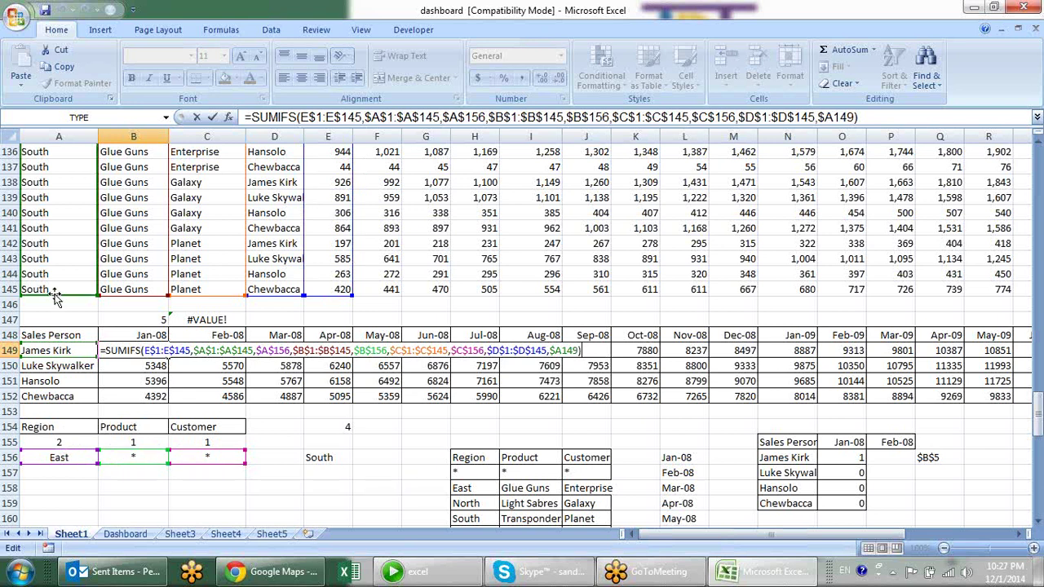
left_click_drag(55, 298, 56, 298)
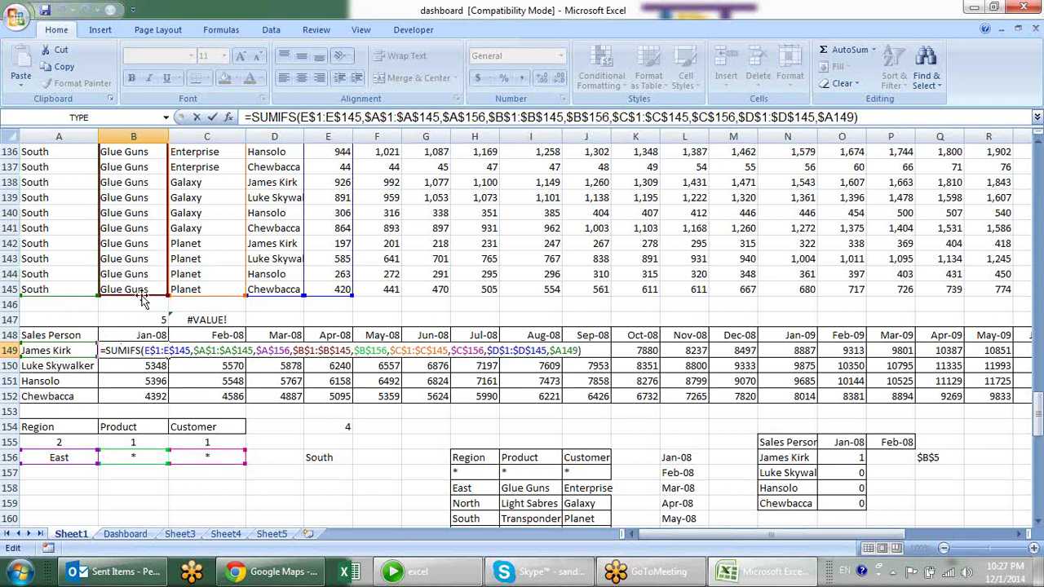
left_click_drag(142, 300, 153, 300)
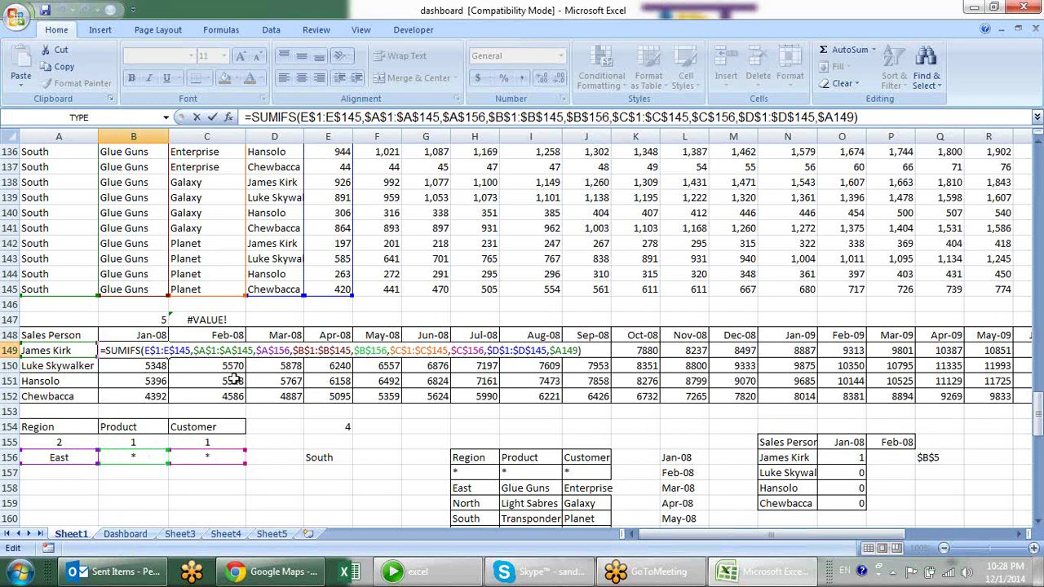
Commit the SUMIFS formula in B149 and set Product code B155 to 2 (Glue Guns).
key("Return")
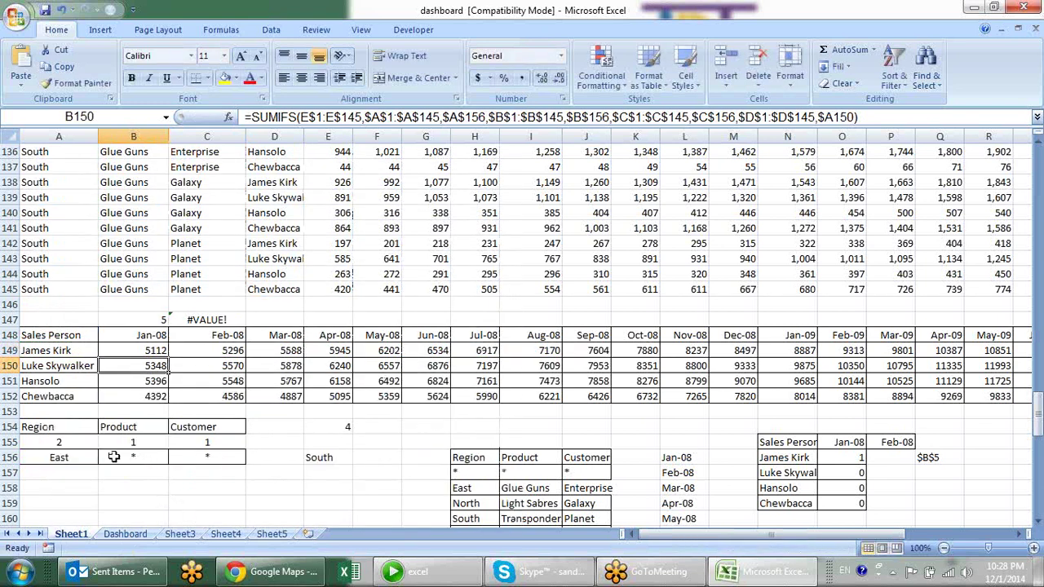
left_click(149, 440)
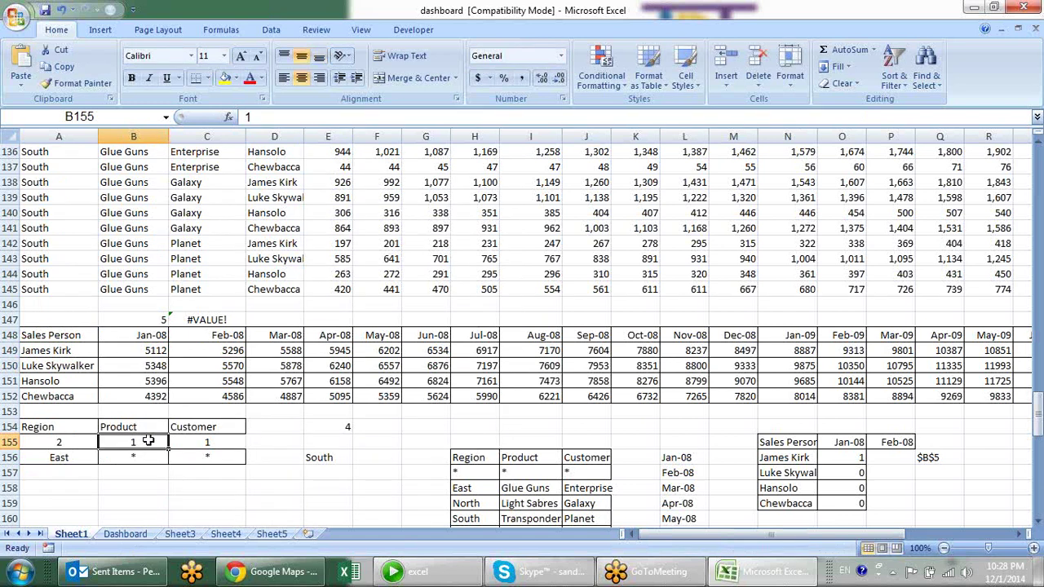
type("2")
key("Return")
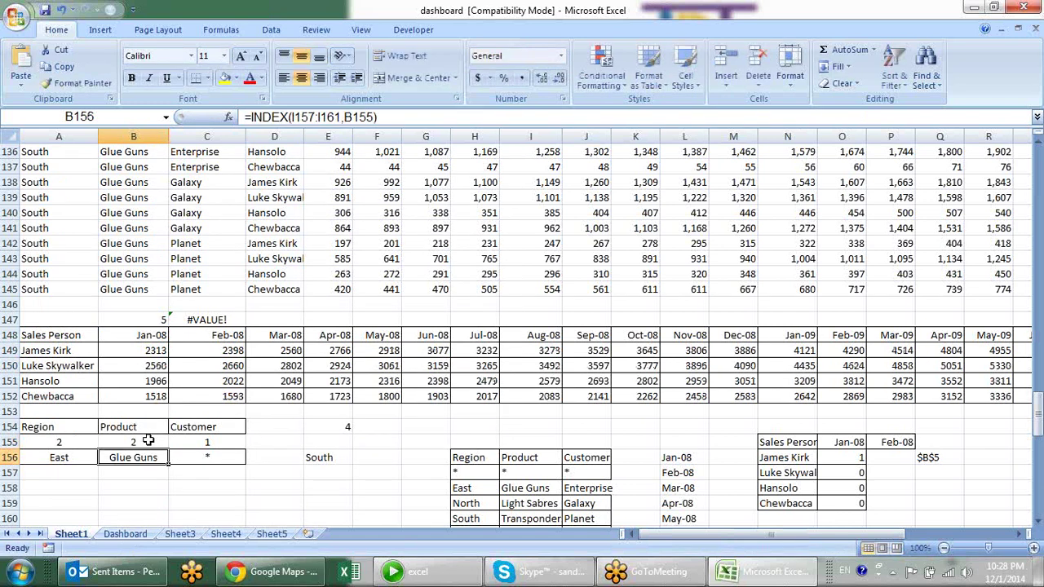
Review the B149 SUMIFS formula, the Feb-08 to Apr-08 figures and the A155:C155 criteria codes.
left_click(116, 351)
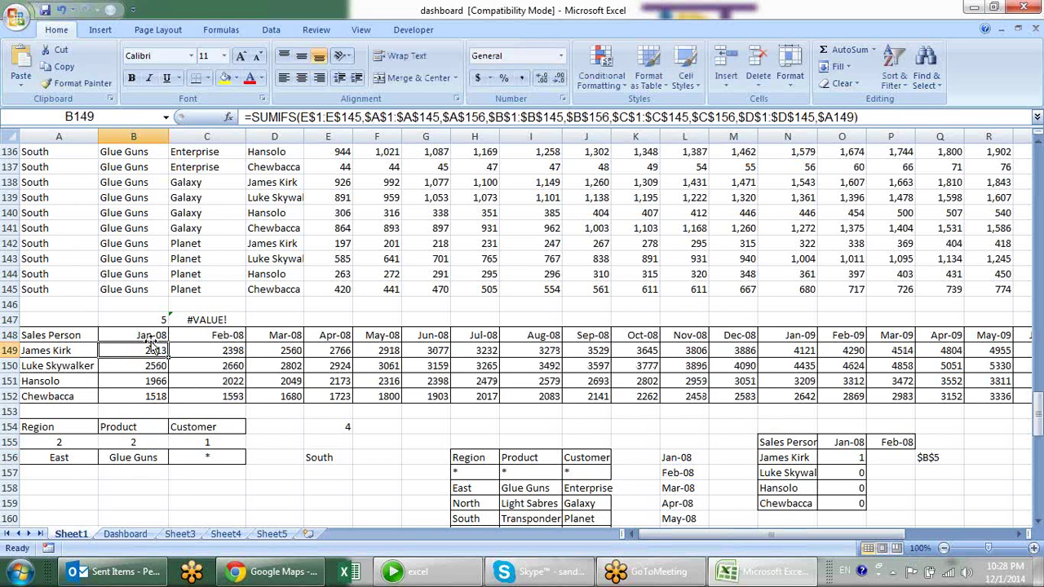
left_click_drag(224, 342, 342, 394)
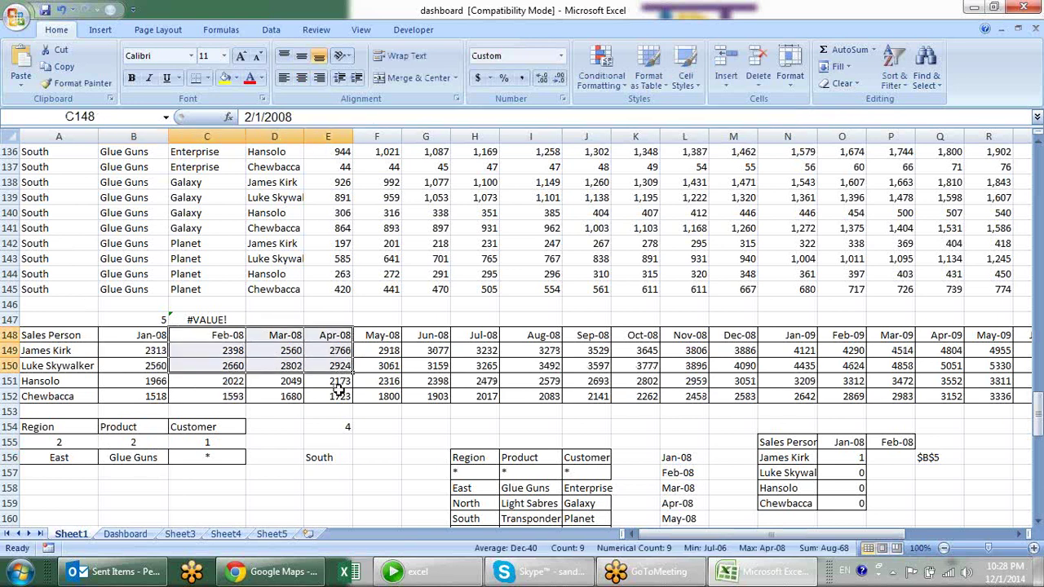
left_click(339, 396)
left_click(139, 439)
left_click(198, 444)
left_click(124, 439)
left_click(87, 442)
left_click(143, 443)
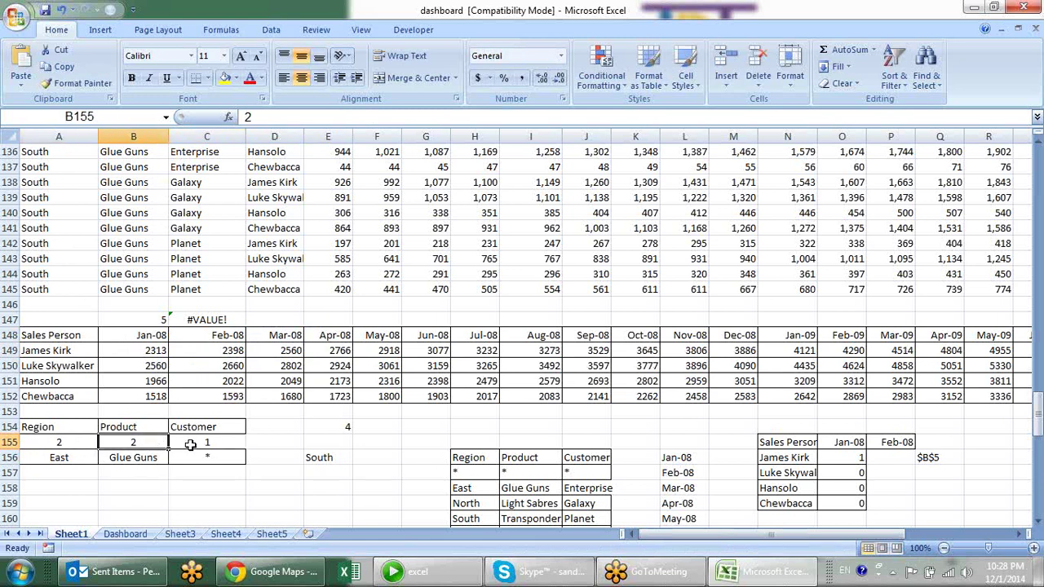
left_click(191, 445)
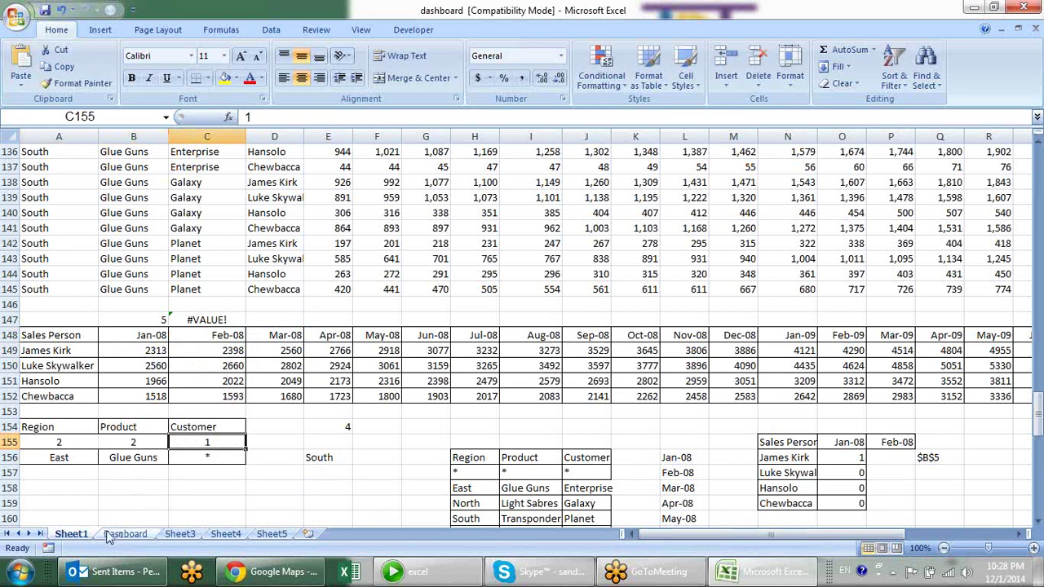
Choose North on the Dashboard, then confirm Sheet1's region code A155 now reads 3.
left_click(124, 534)
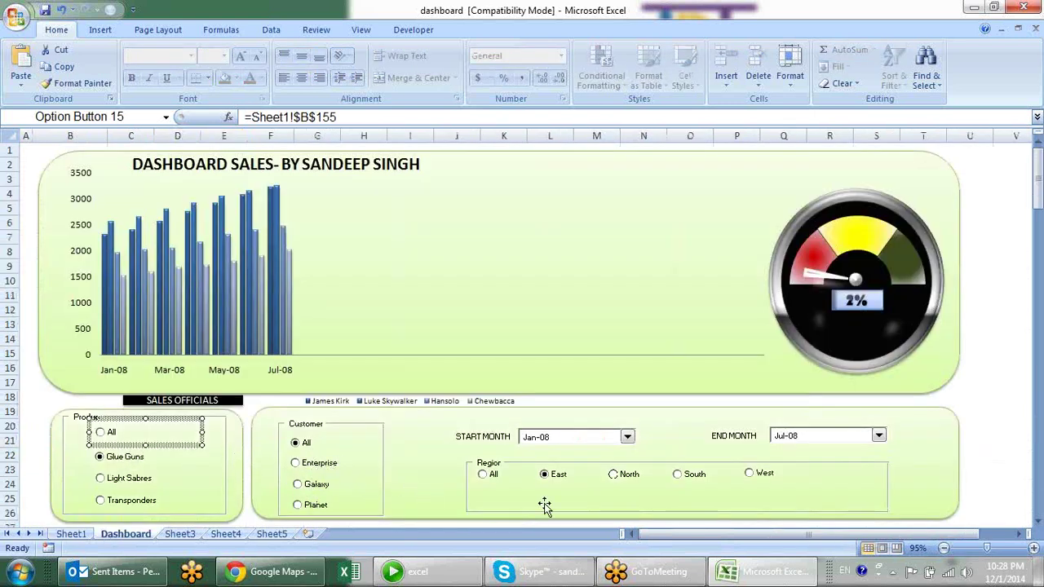
left_click(614, 474)
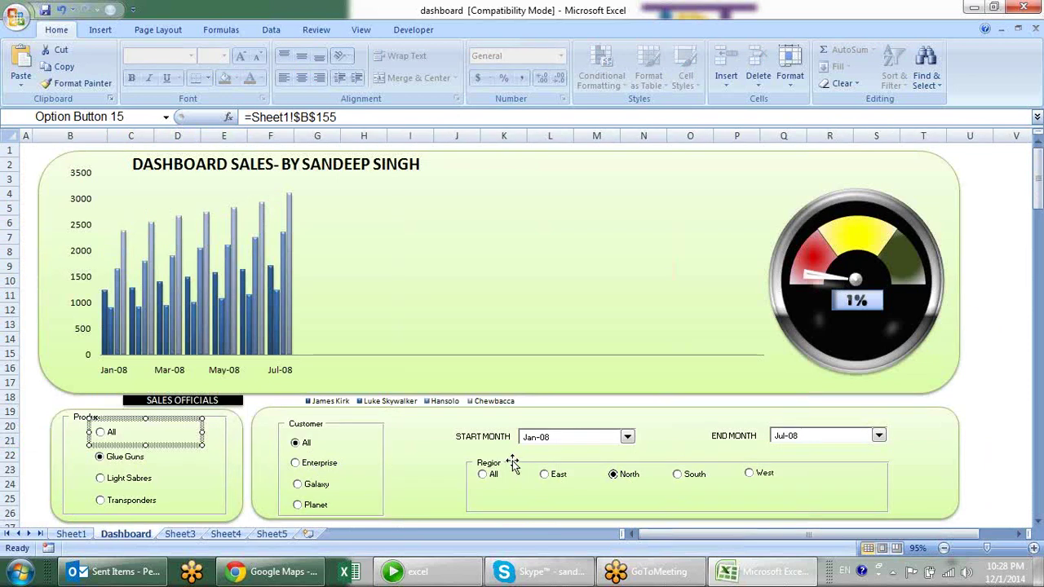
left_click(182, 537)
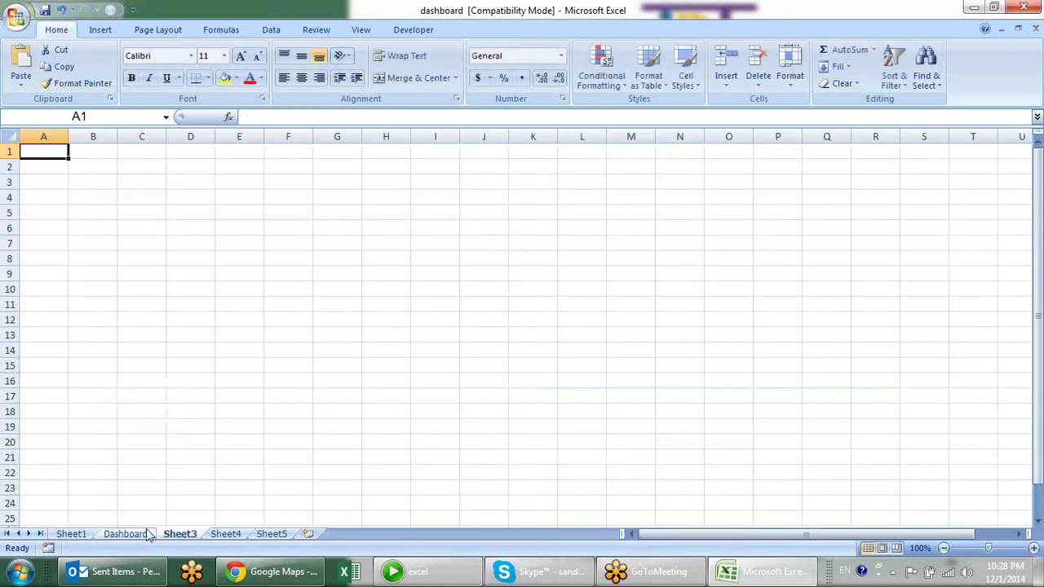
left_click(71, 534)
left_click(62, 445)
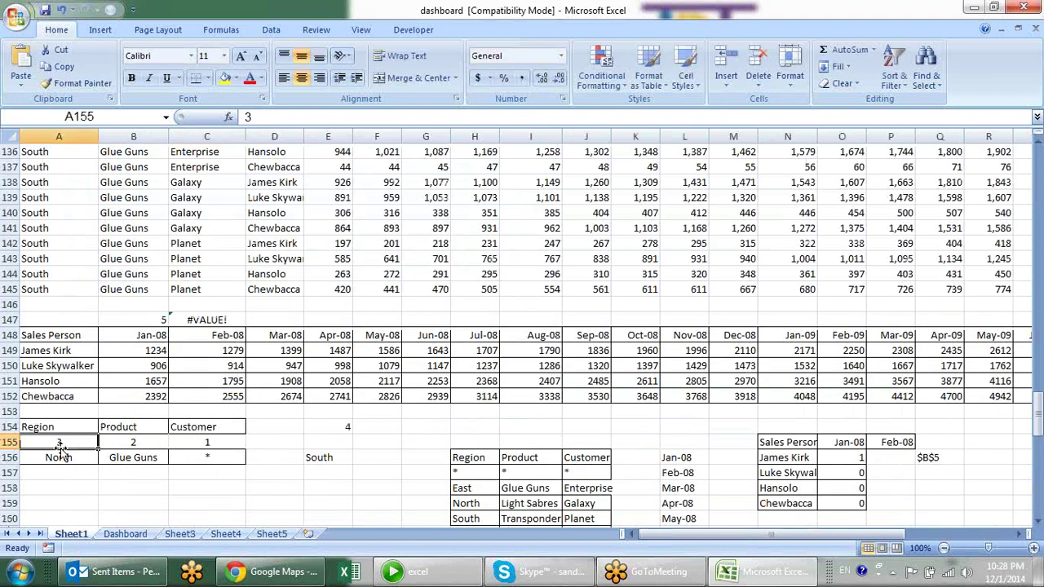
scroll(258, 445, "down", 1)
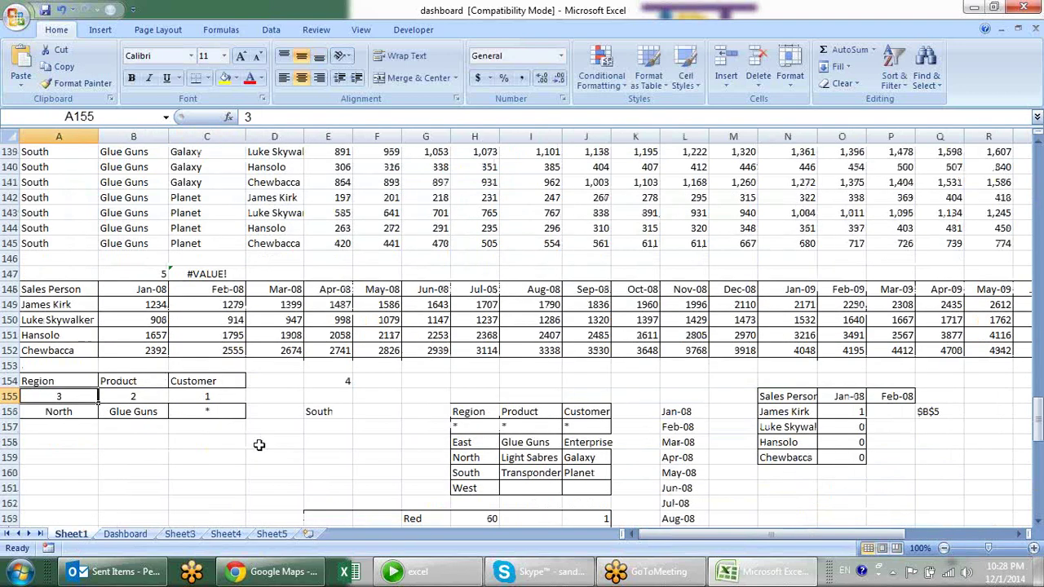
scroll(258, 444, "up", 1)
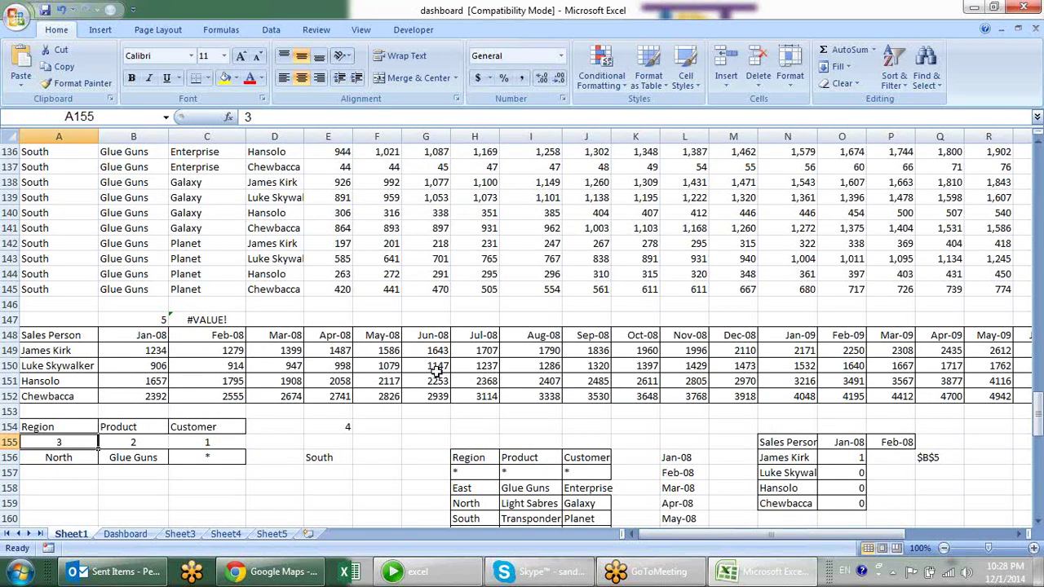
Enter 1 in A155, B155 and C155 to reset all filters to *, then check B149's formula.
type("1")
key("Tab")
type("1")
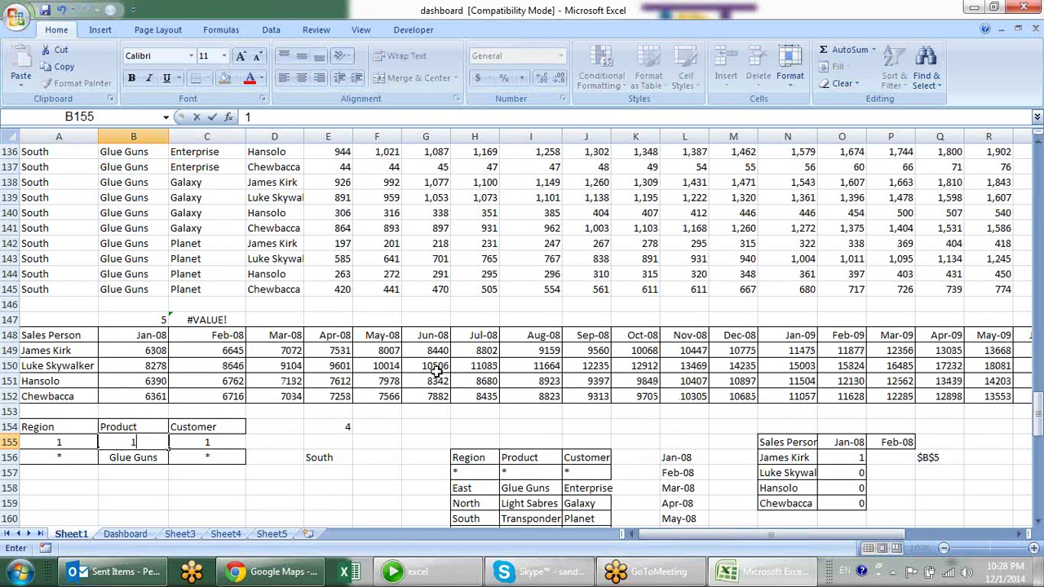
key("Tab")
type("1")
key("Return")
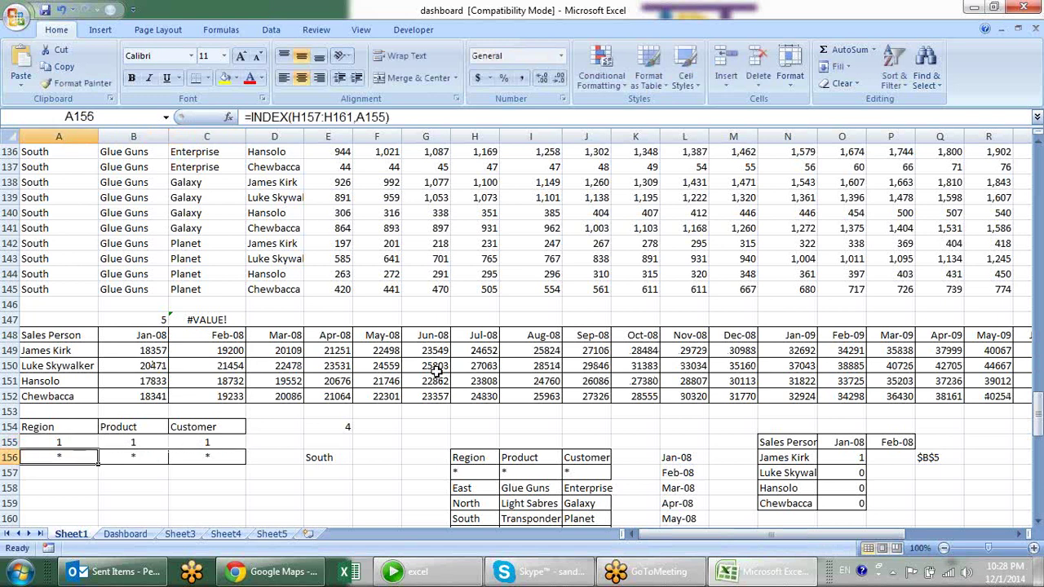
left_click(70, 351)
left_click(144, 350)
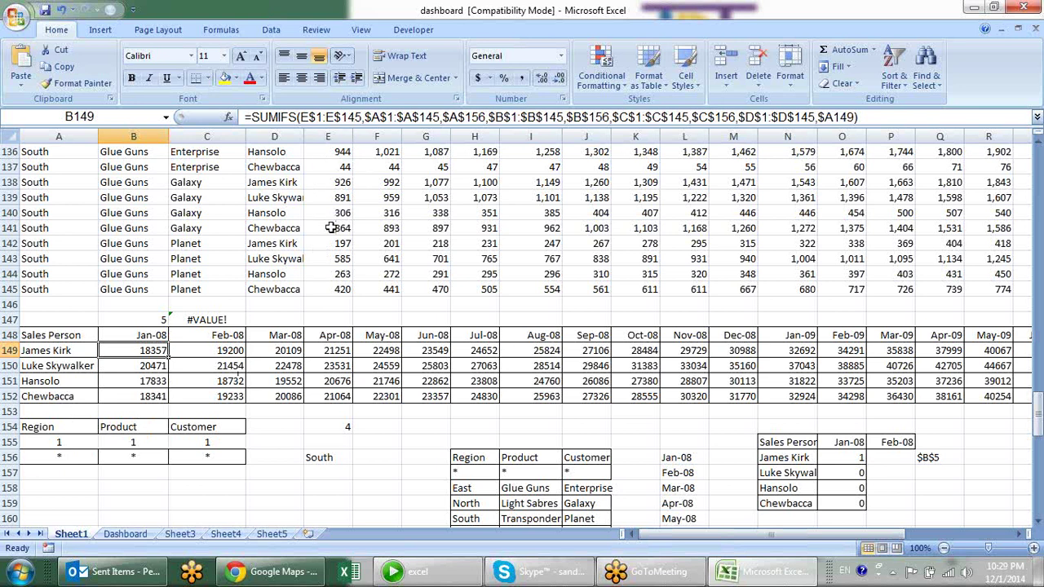
double_click(234, 350)
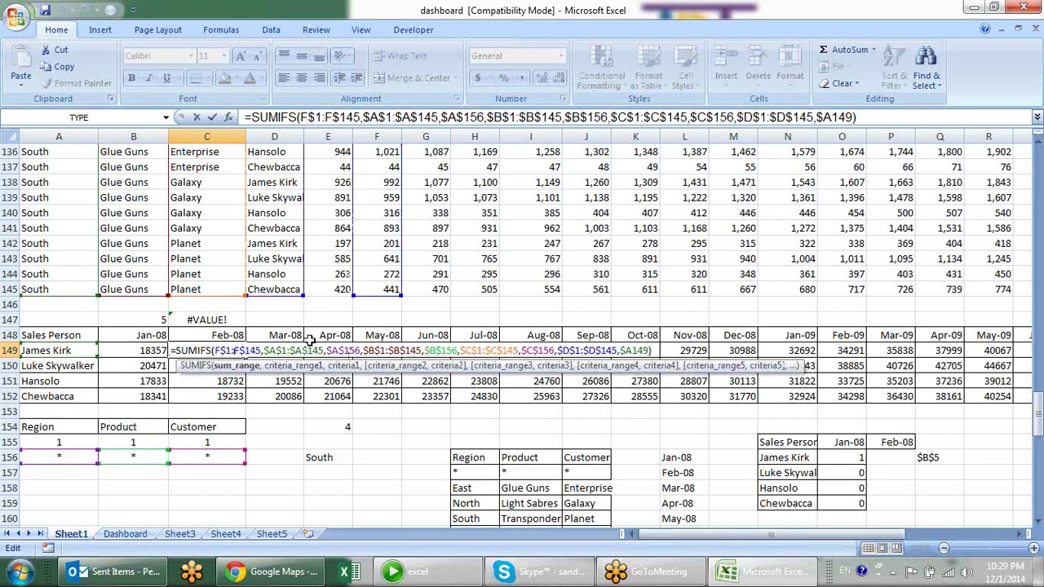
key("Escape")
left_click(146, 337)
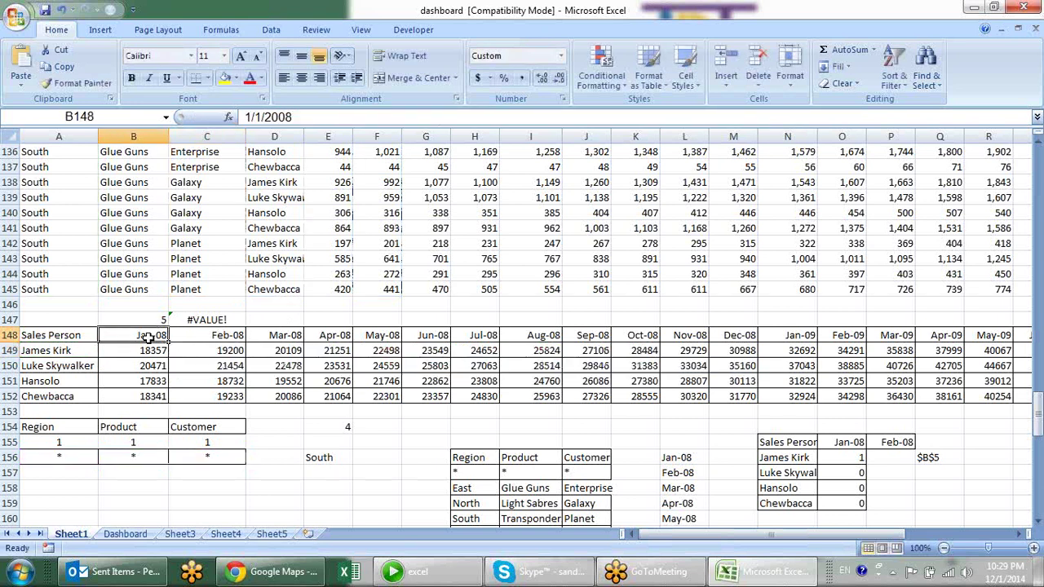
key("Down")
key("Right")
key("Right")
key("Right")
key("Right")
key("Right")
key("Right")
key("Right")
key("Right")
key("Right")
key("Right")
key("Right")
key("Right")
key("Right")
key("Right")
key("Right")
key("Right")
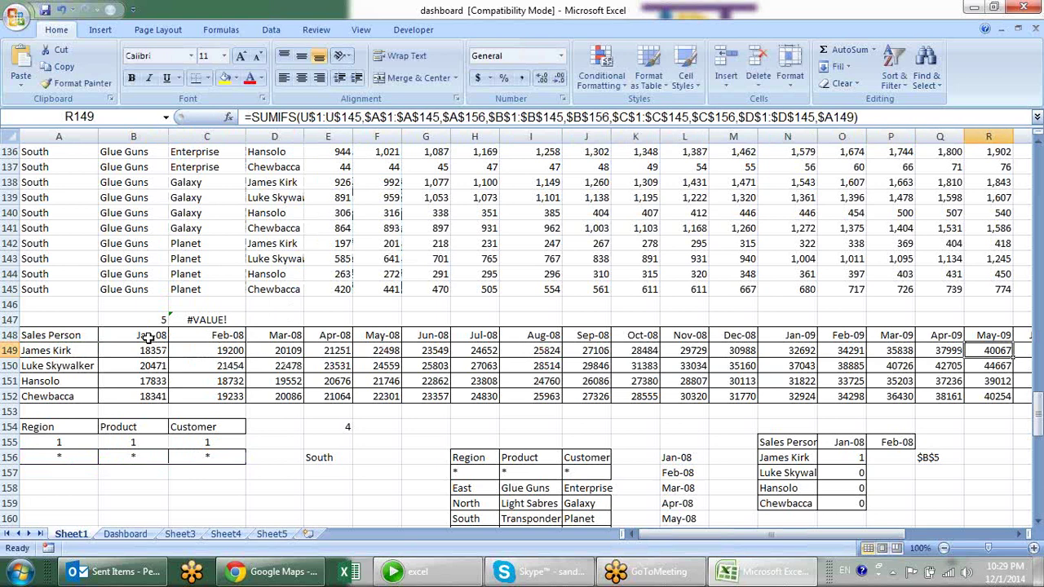
key("Right")
key("Right")
key("Right")
key("Right")
key("Right")
key("Right")
key("Right")
key("Right")
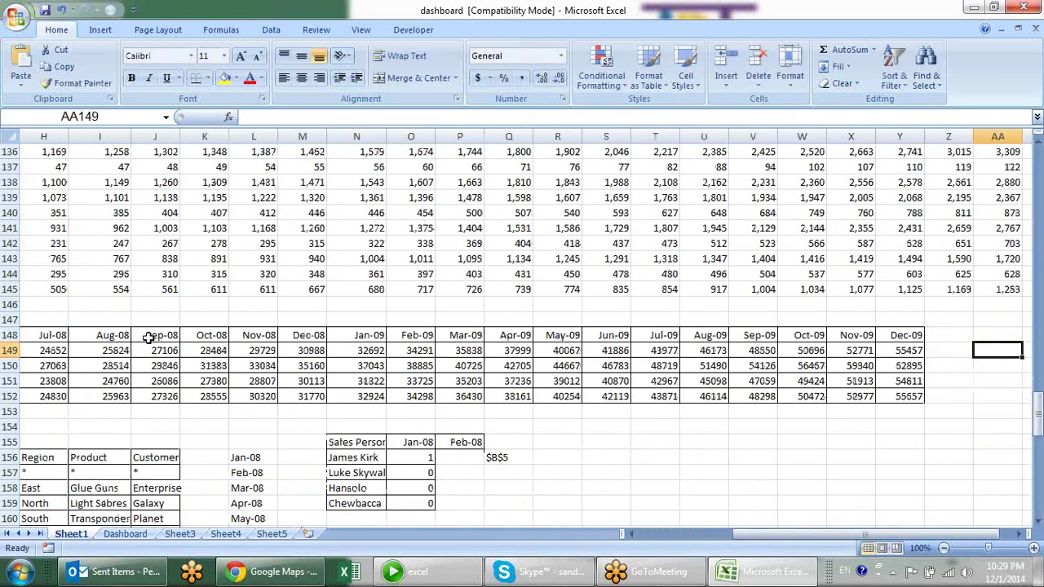
key("Left")
key("Left")
key("Left")
key("Left")
key("Left")
key("Left")
key("Home")
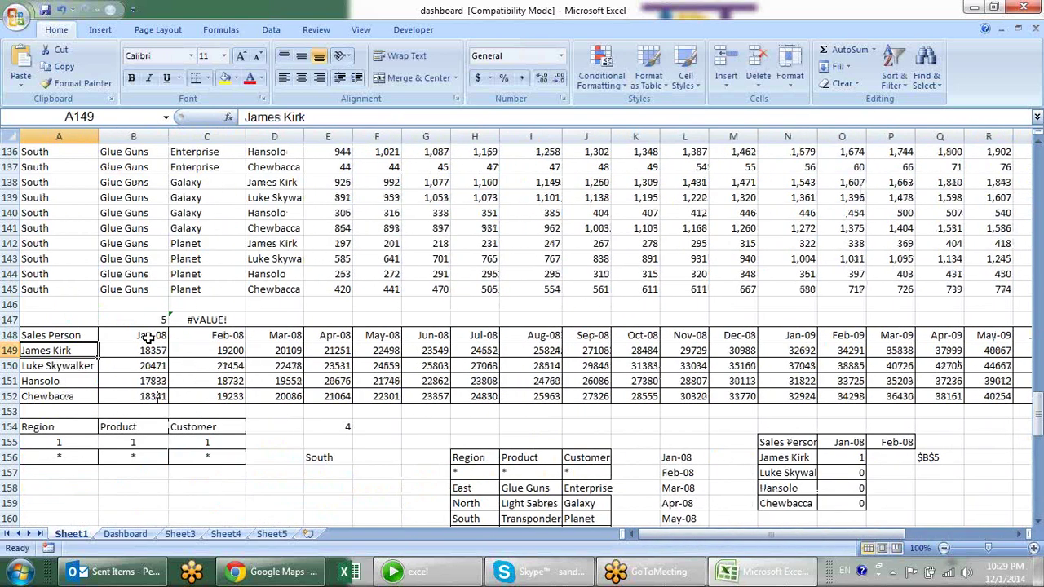
key("Right")
key("Right")
key("Right")
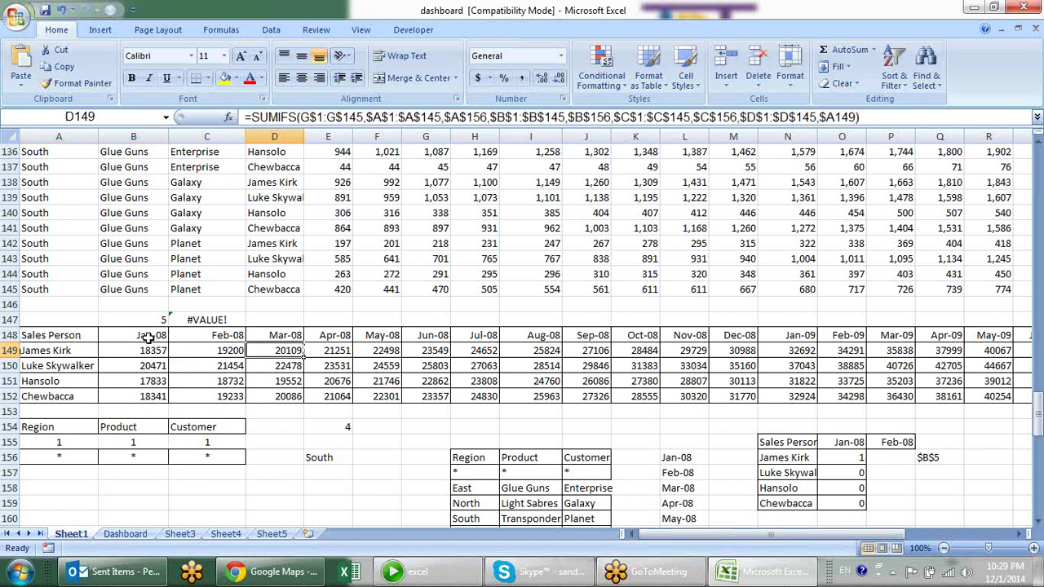
key("Left")
key("Left")
key("Left")
key("Right")
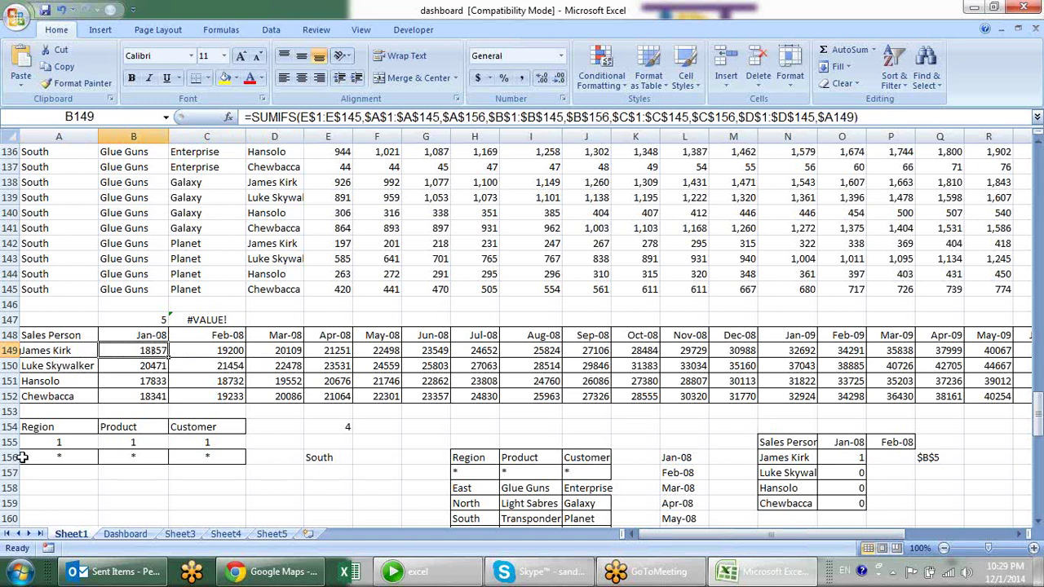
Select the Region, Product and Customer criteria block and the first sales-person cell A149.
left_click(53, 431)
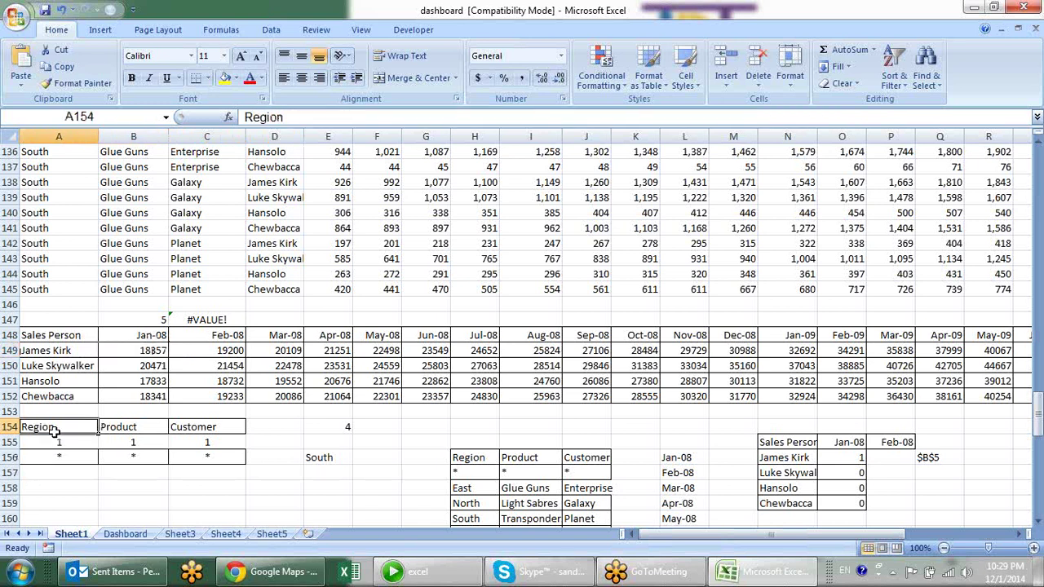
left_click(115, 472)
left_click_drag(81, 431, 224, 457)
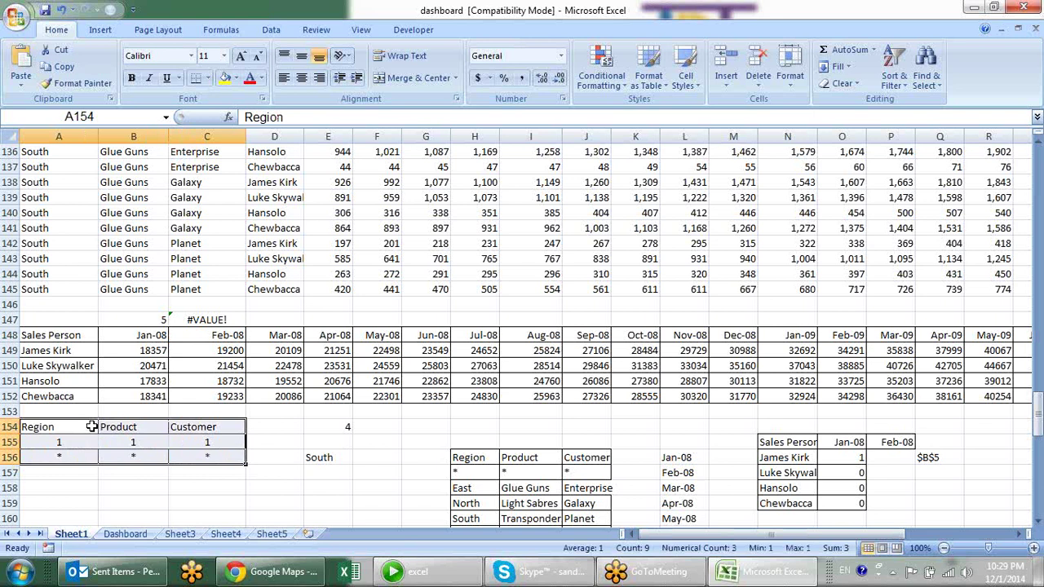
left_click(81, 350)
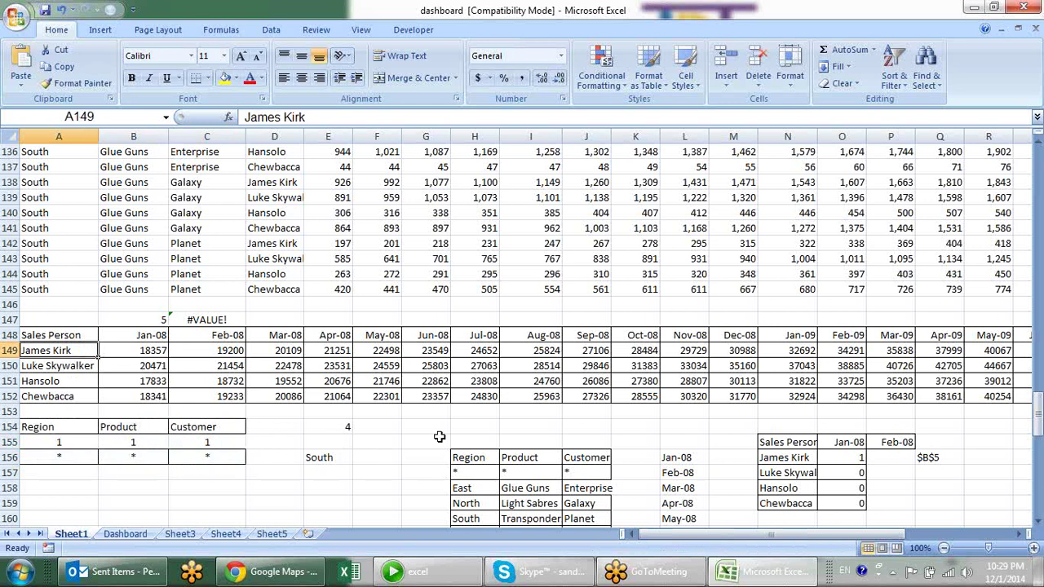
Review the Product and Customer lists, the C149 SUMIFS formula and Jan-08 header, then return to the Dashboard.
scroll(439, 438, "down", 1)
left_click_drag(488, 426, 488, 493)
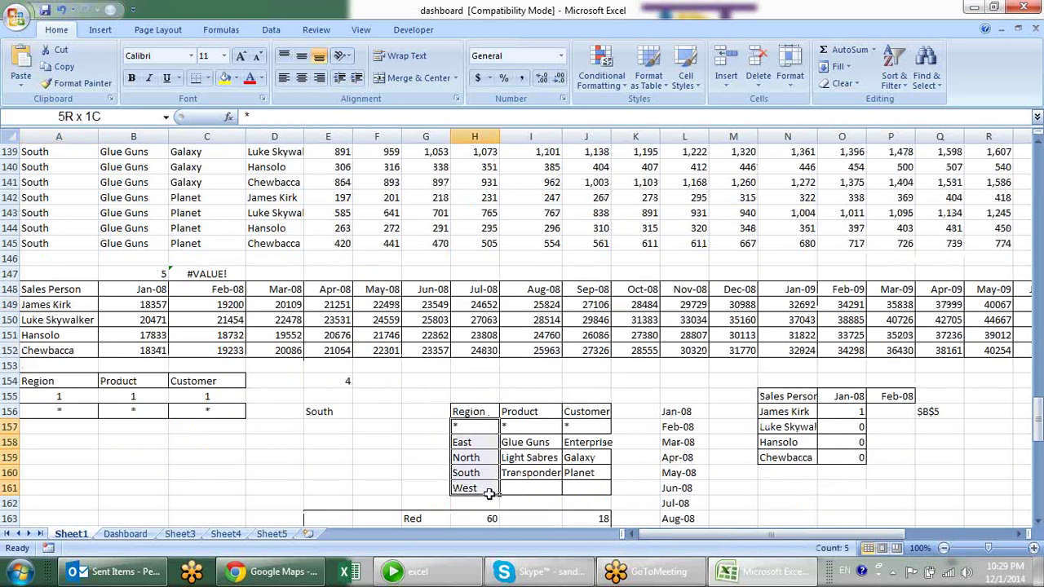
left_click_drag(514, 426, 530, 489)
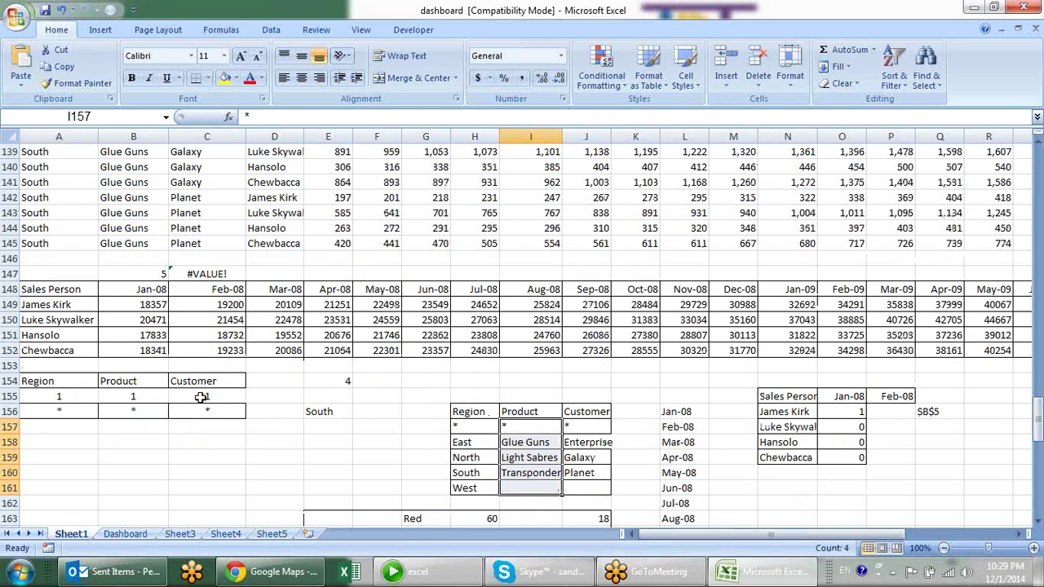
left_click(142, 396)
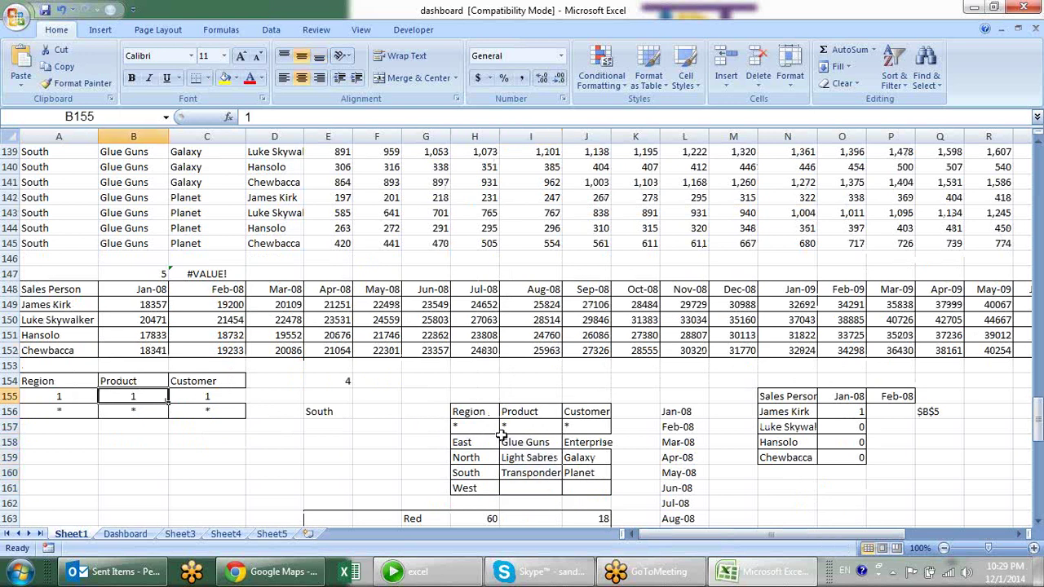
left_click_drag(512, 426, 530, 474)
left_click_drag(581, 426, 563, 478)
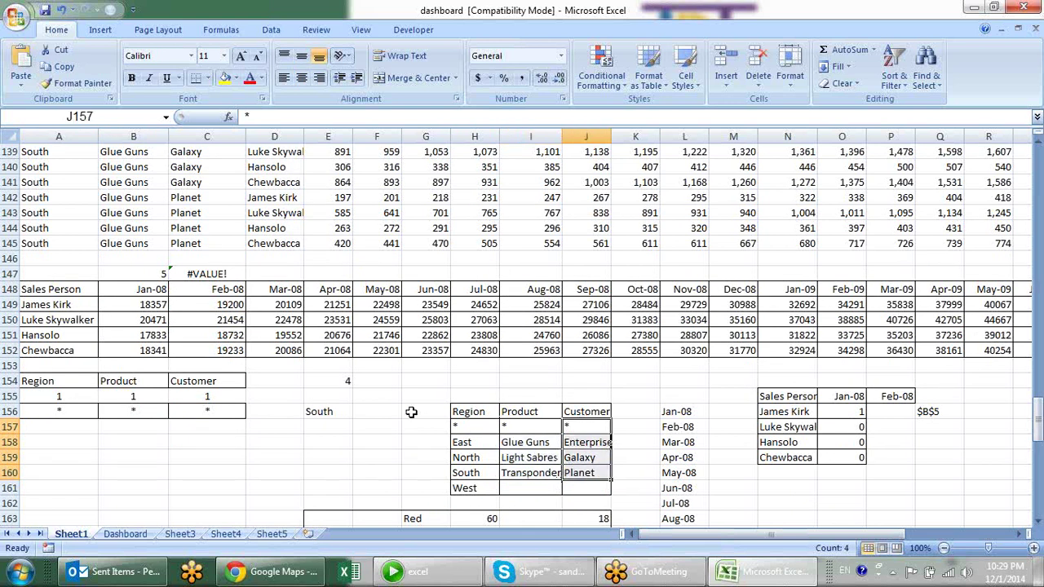
left_click(230, 308)
left_click(111, 288)
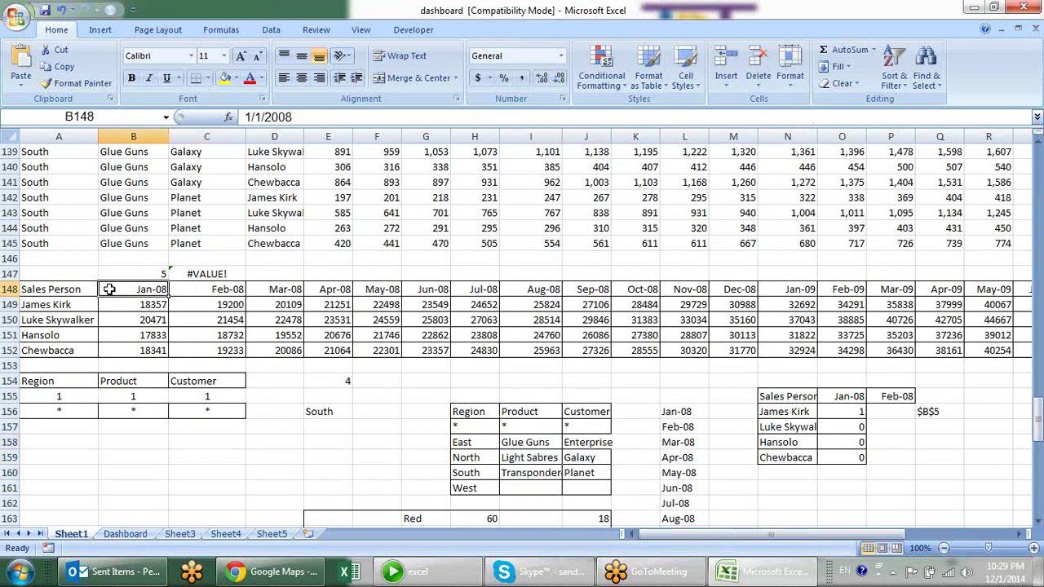
left_click(126, 534)
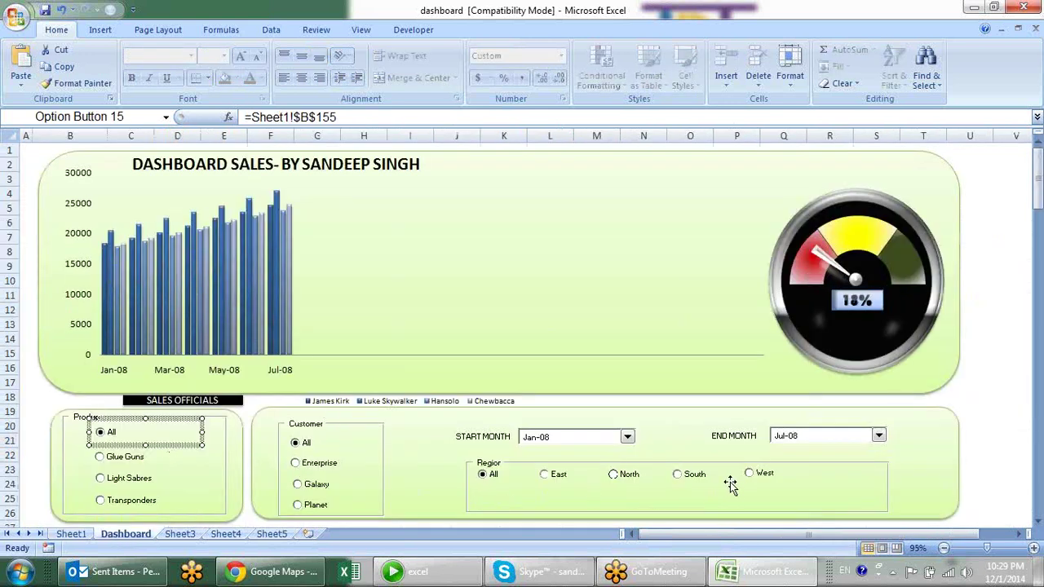
Check the START MONTH label, then go back to Sheet1 and scroll to the Total Sale/Filter helper block.
left_click(492, 438)
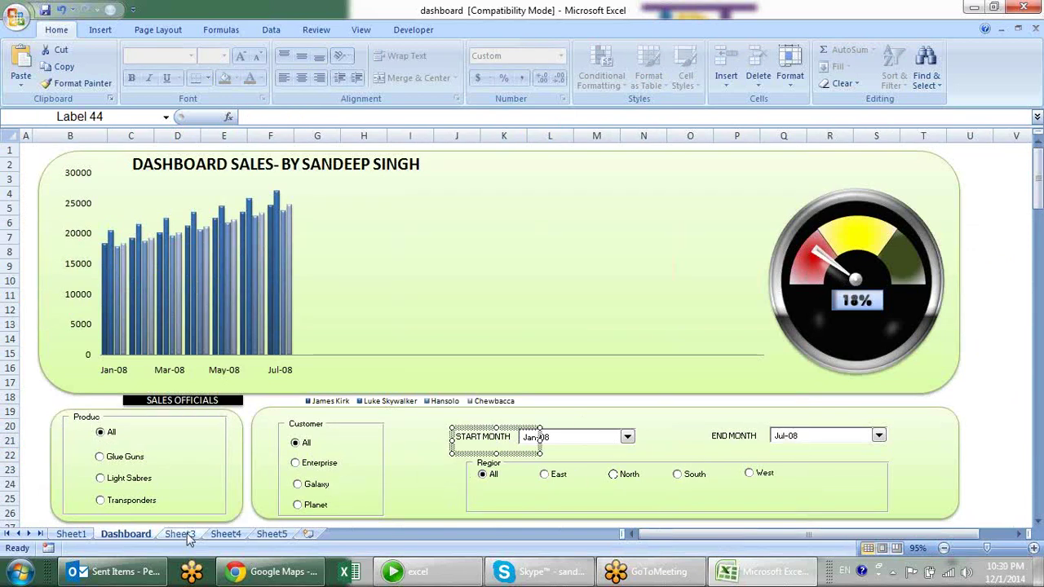
left_click(71, 534)
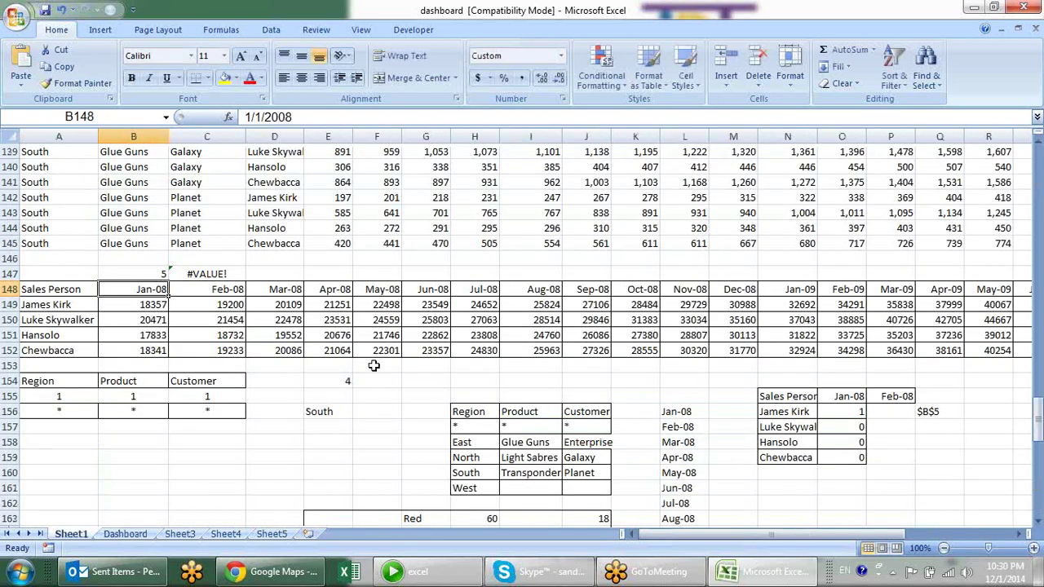
left_click(403, 442)
scroll(420, 393, "down", 2)
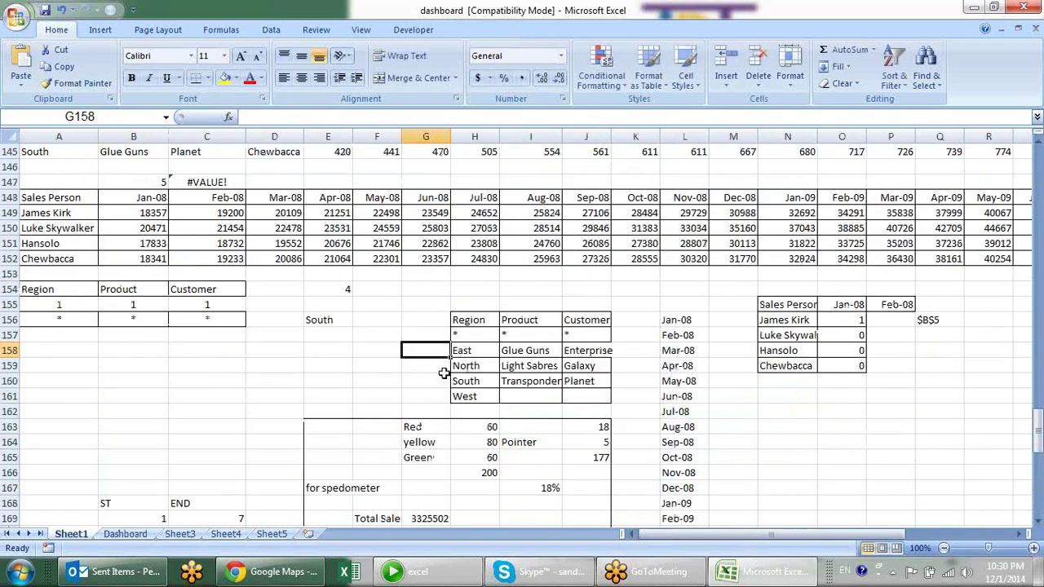
scroll(445, 373, "down", 1)
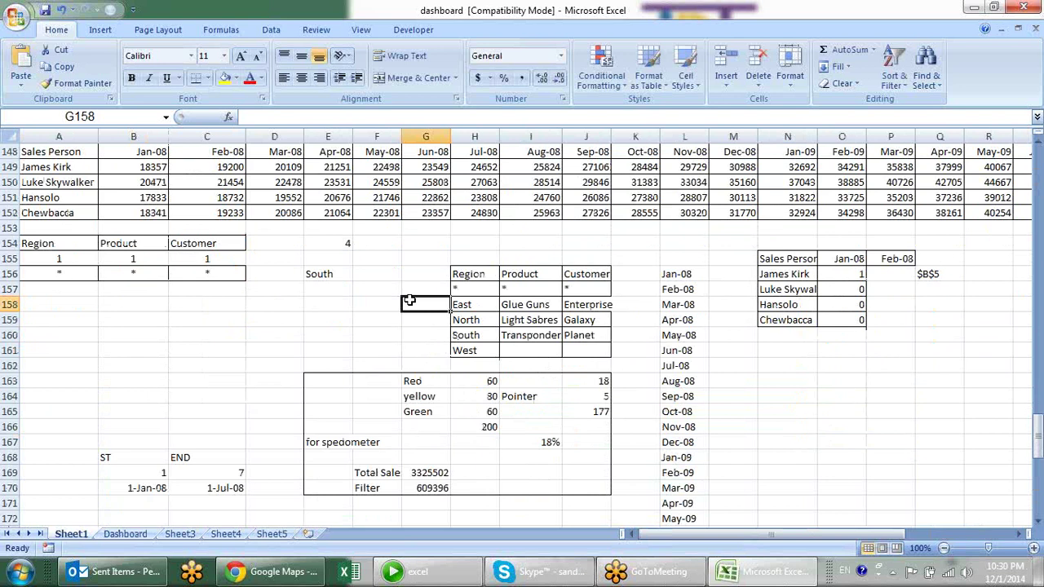
scroll(412, 300, "down", 3)
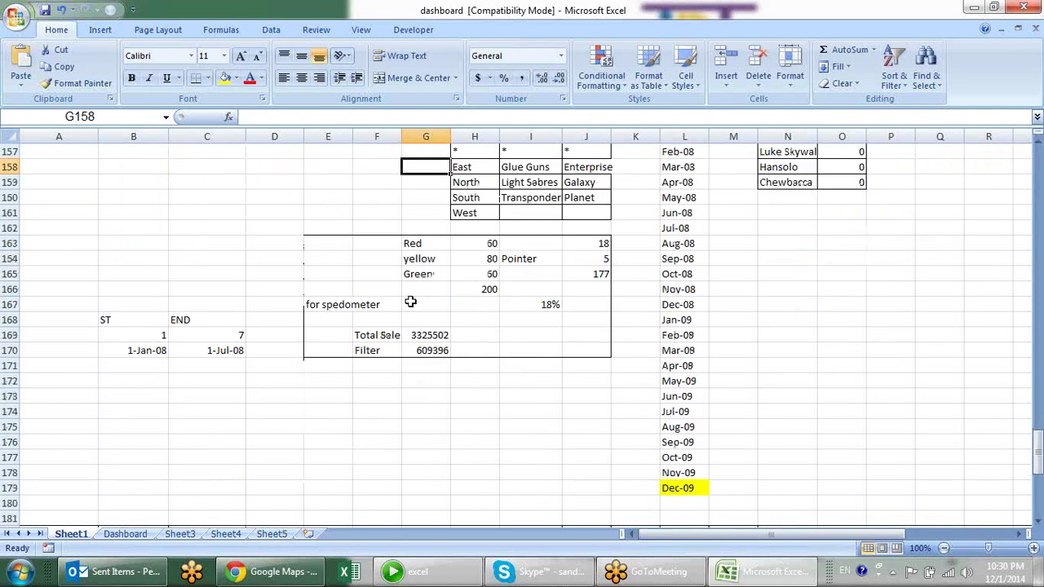
scroll(431, 315, "up", 2)
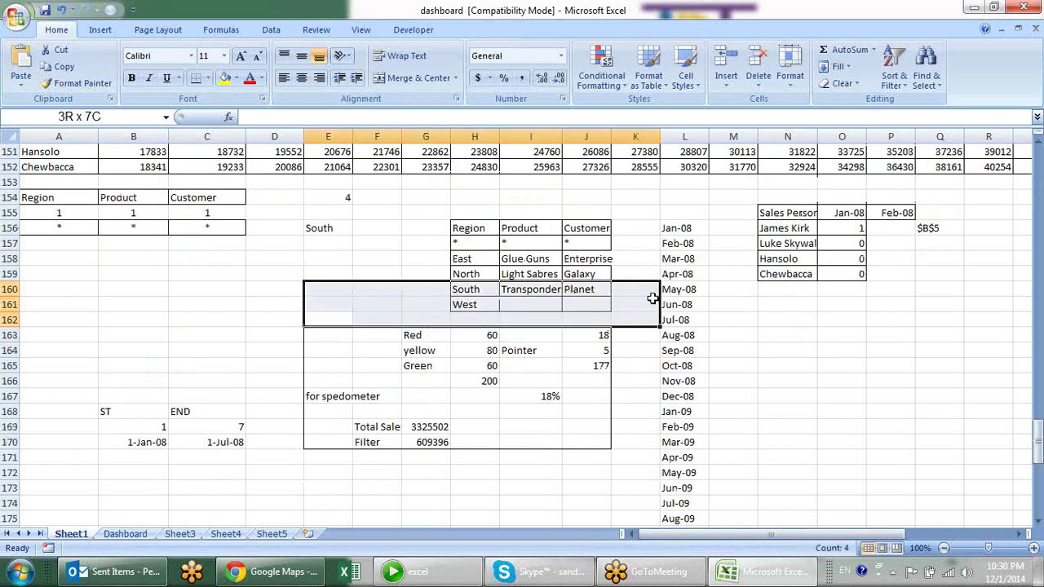
left_click_drag(348, 318, 726, 319)
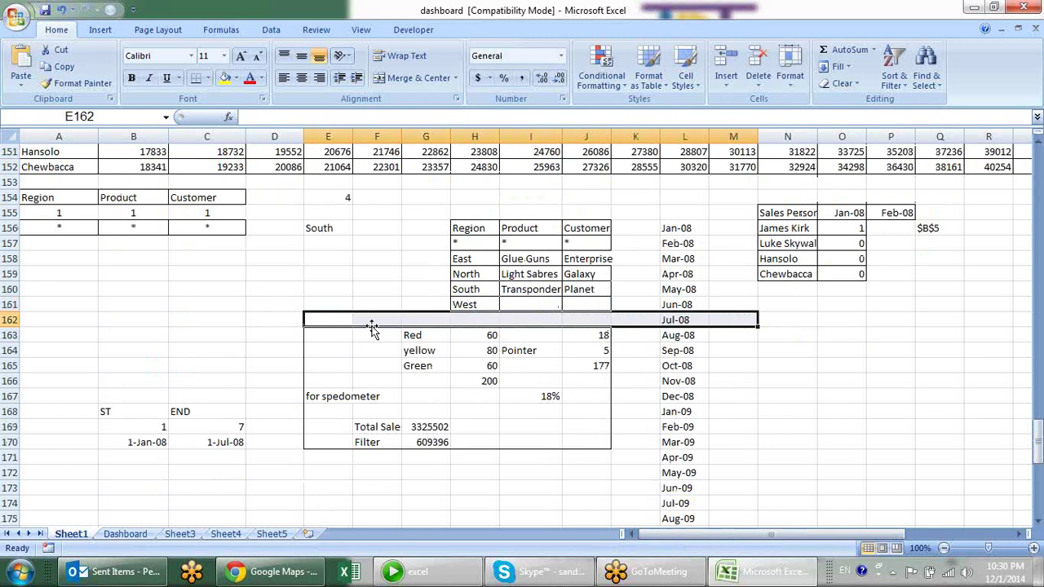
mouse_move(706, 229)
left_mouse_down()
mouse_move(655, 458)
mouse_move(655, 520)
mouse_move(666, 512)
left_mouse_up()
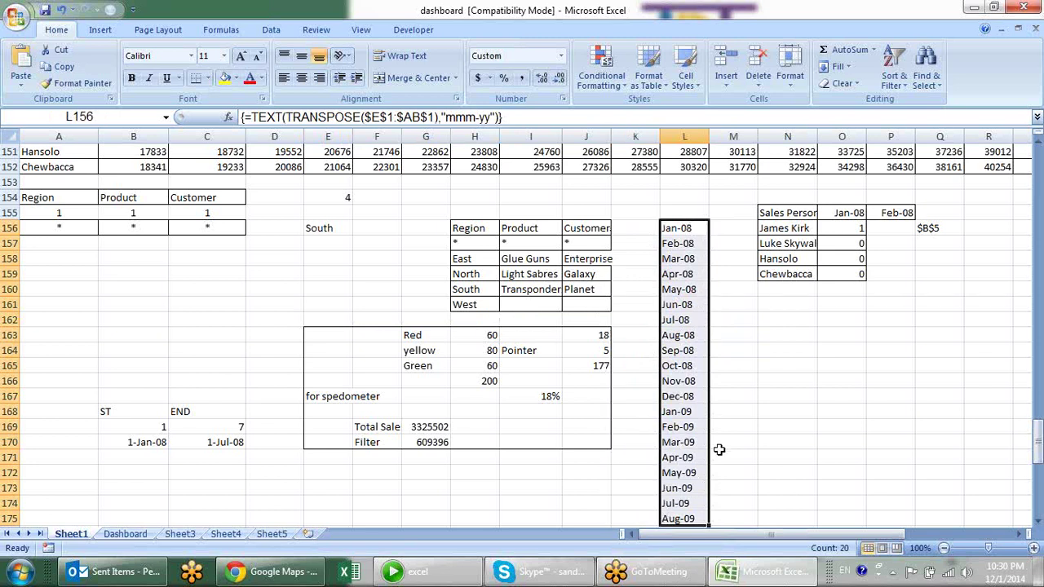
scroll(717, 443, "up", 3)
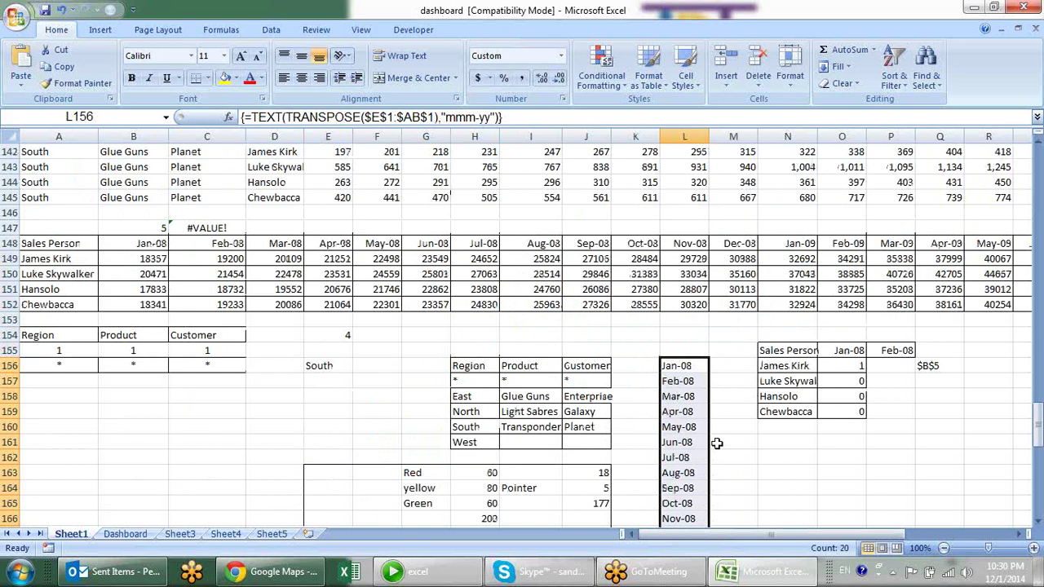
scroll(716, 443, "down", 2)
scroll(716, 443, "down", 2)
scroll(717, 443, "down", 1)
scroll(716, 443, "down", 2)
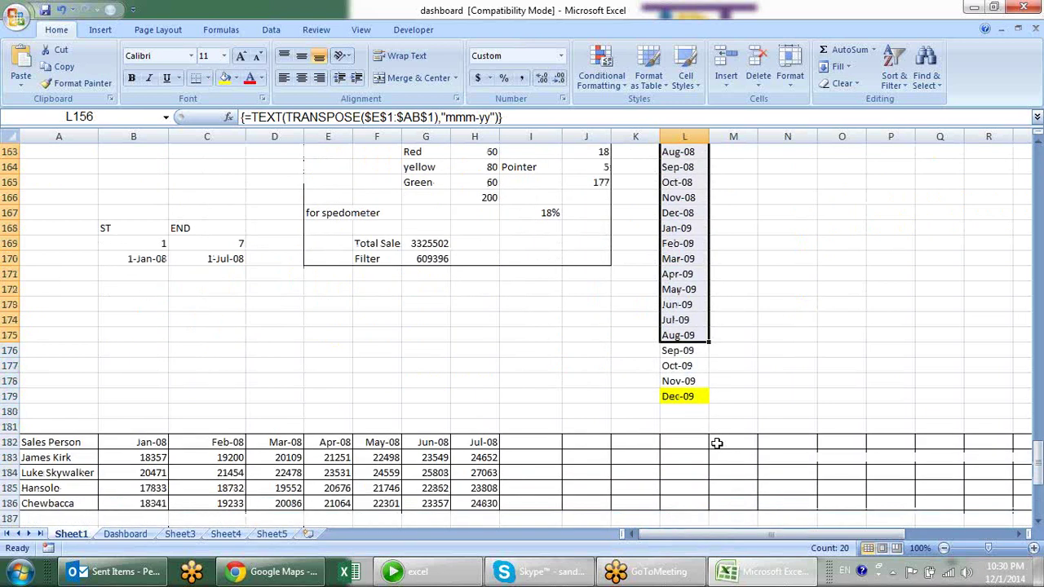
left_click(705, 394)
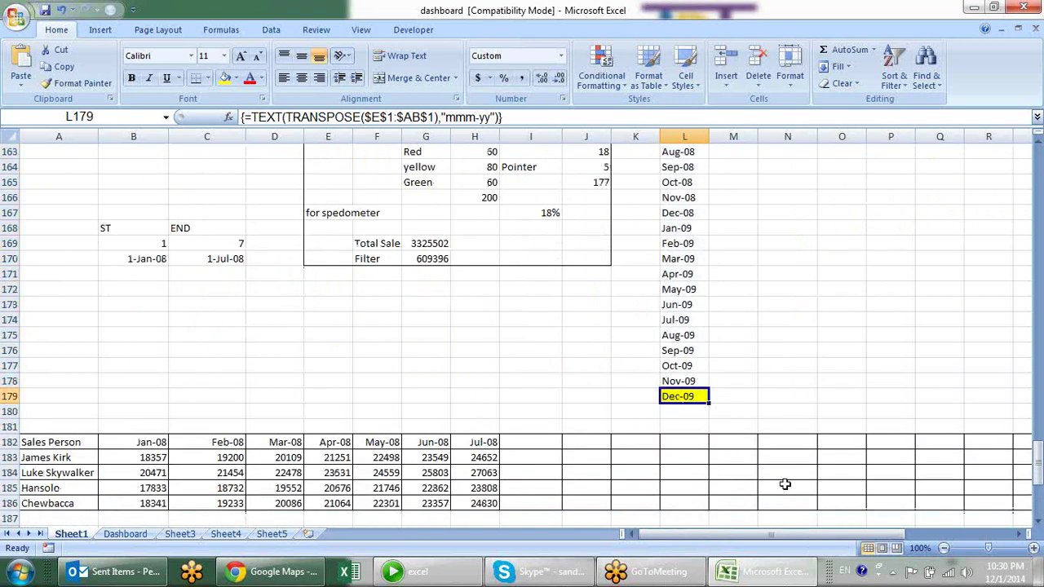
left_click(142, 442)
scroll(302, 394, "up", 1)
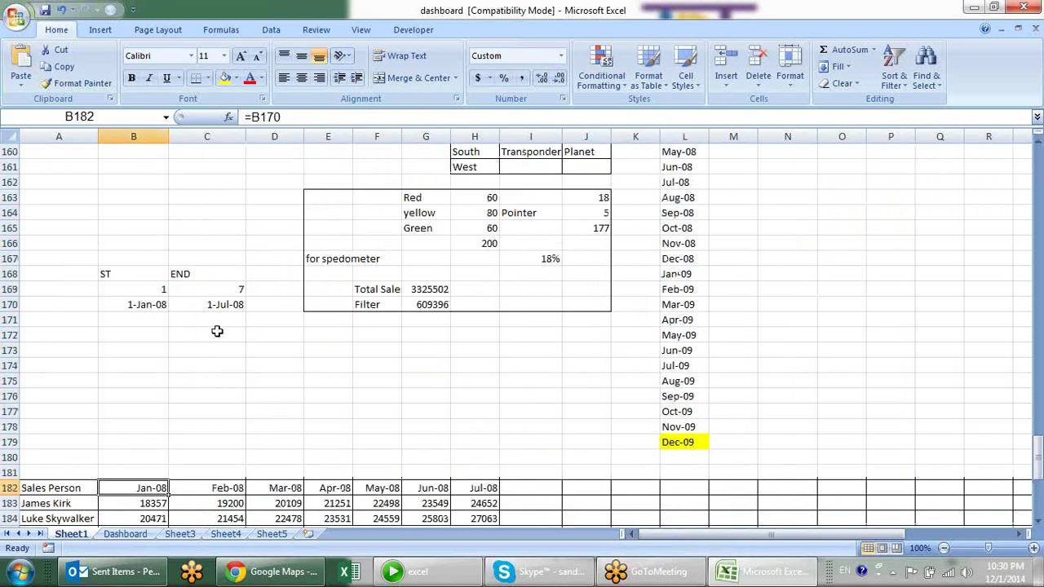
left_click(150, 290)
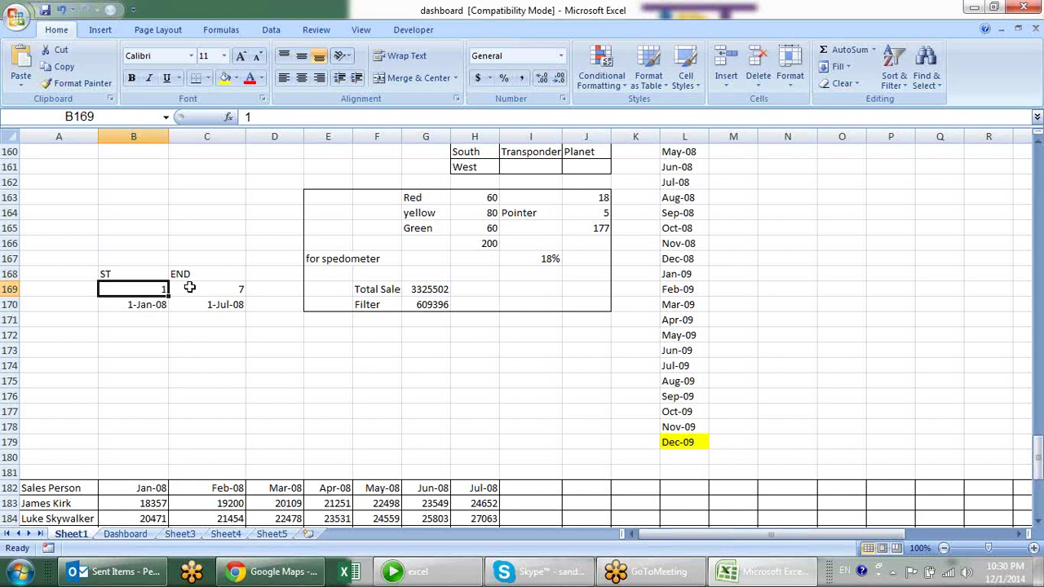
left_click(190, 288)
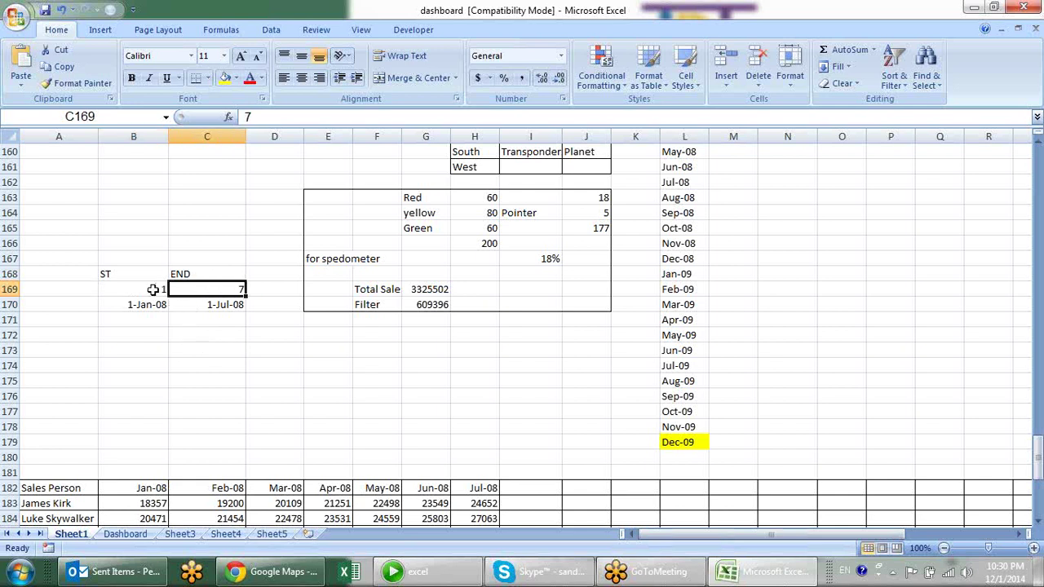
left_click(152, 290)
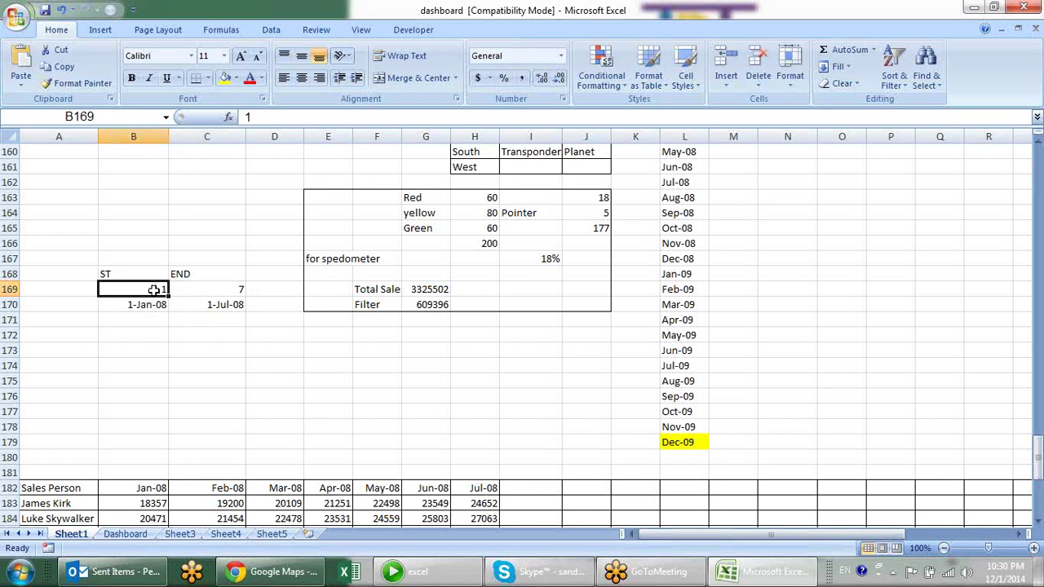
left_click_drag(686, 441, 699, 168)
left_click(139, 304)
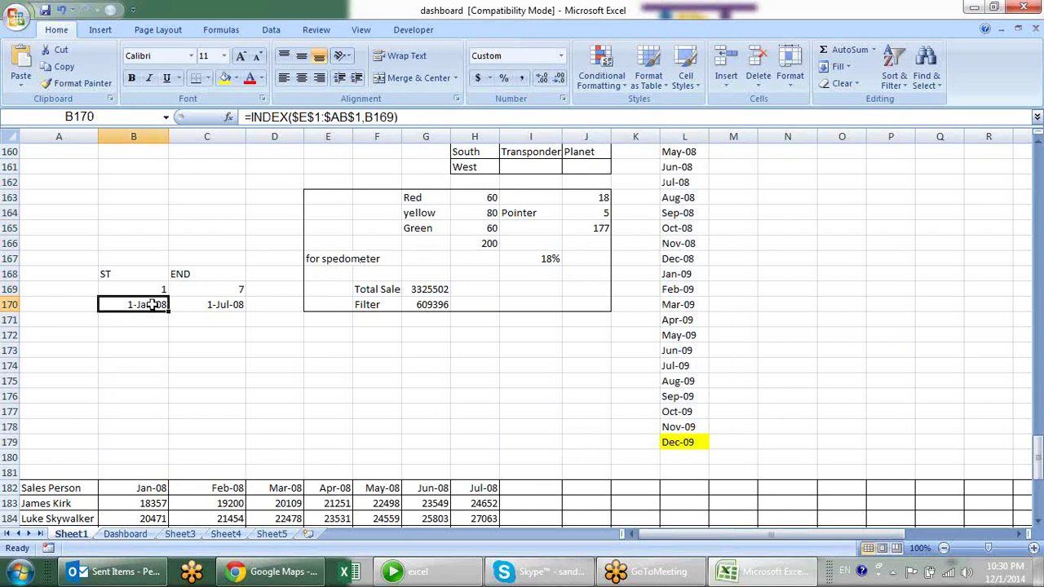
left_click(229, 304)
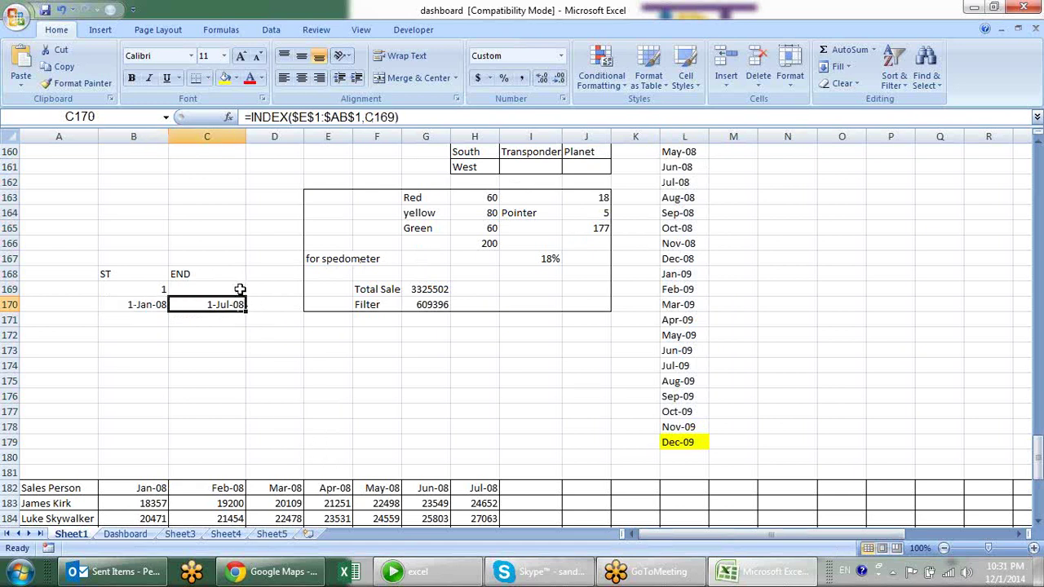
left_click_drag(685, 167, 672, 396)
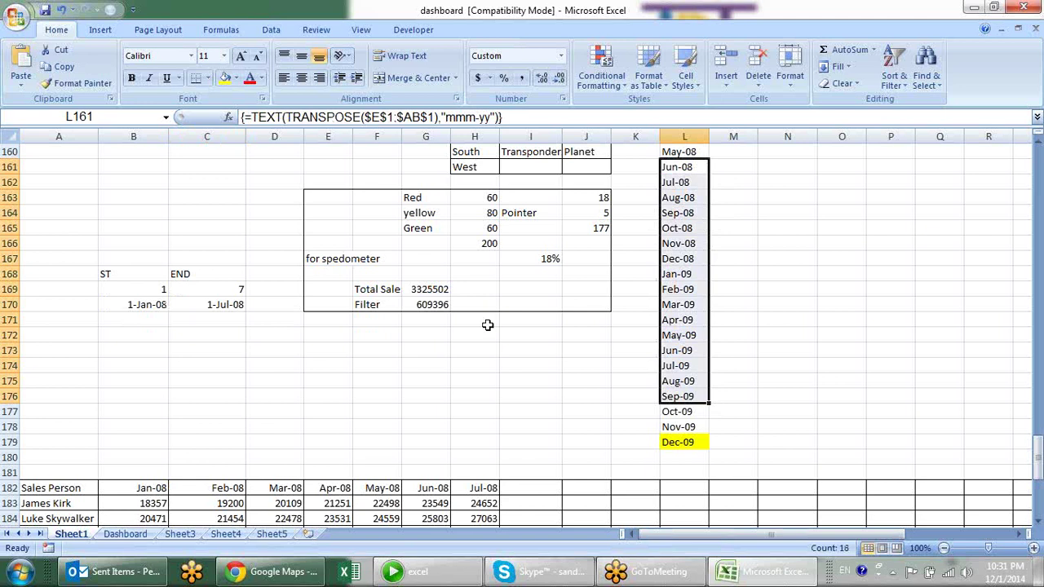
left_click(237, 305)
left_click(158, 302)
left_click(216, 302)
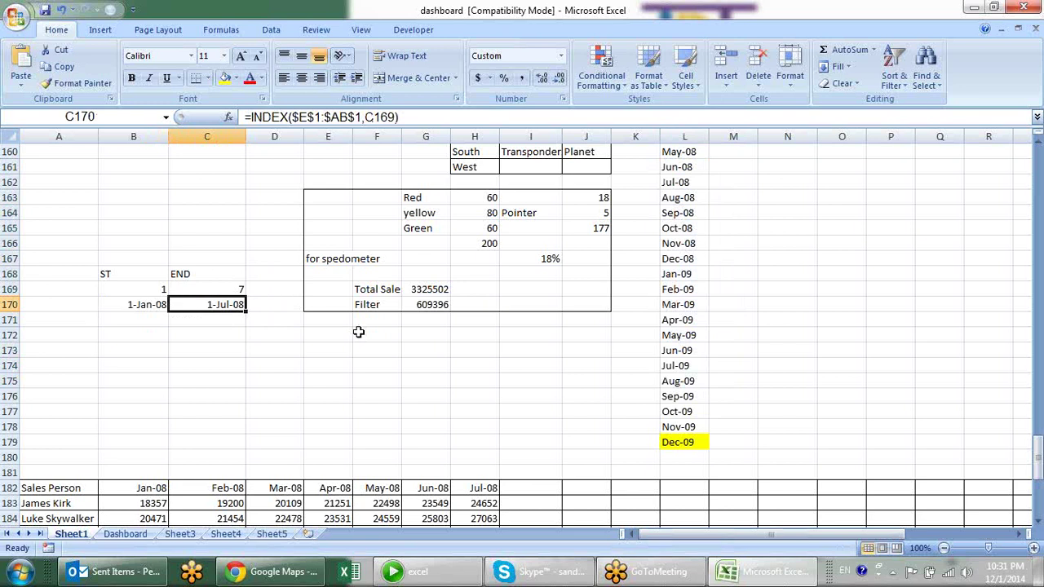
scroll(359, 332, "down", 1)
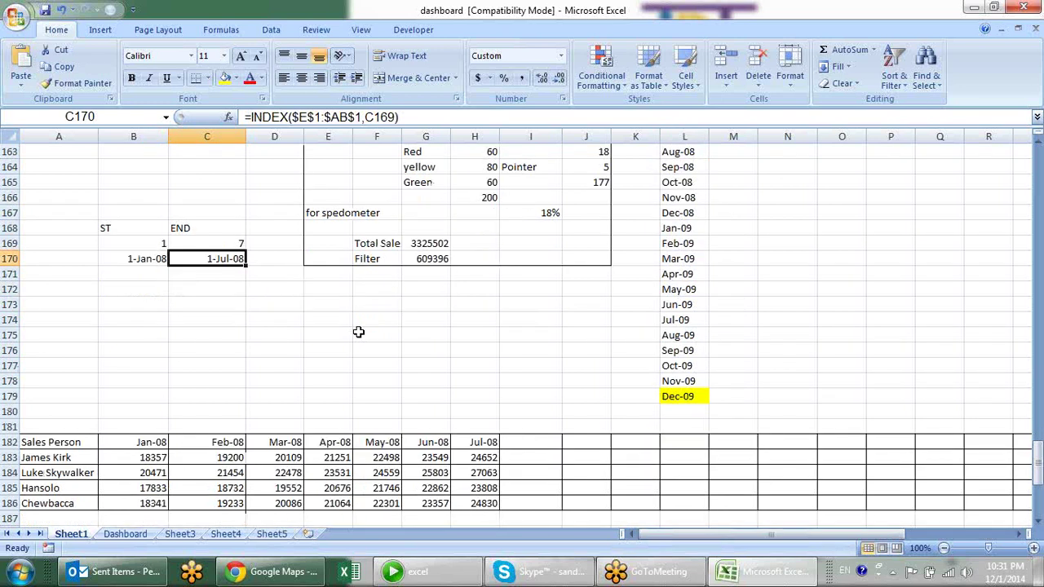
left_click(155, 442)
left_click(197, 438)
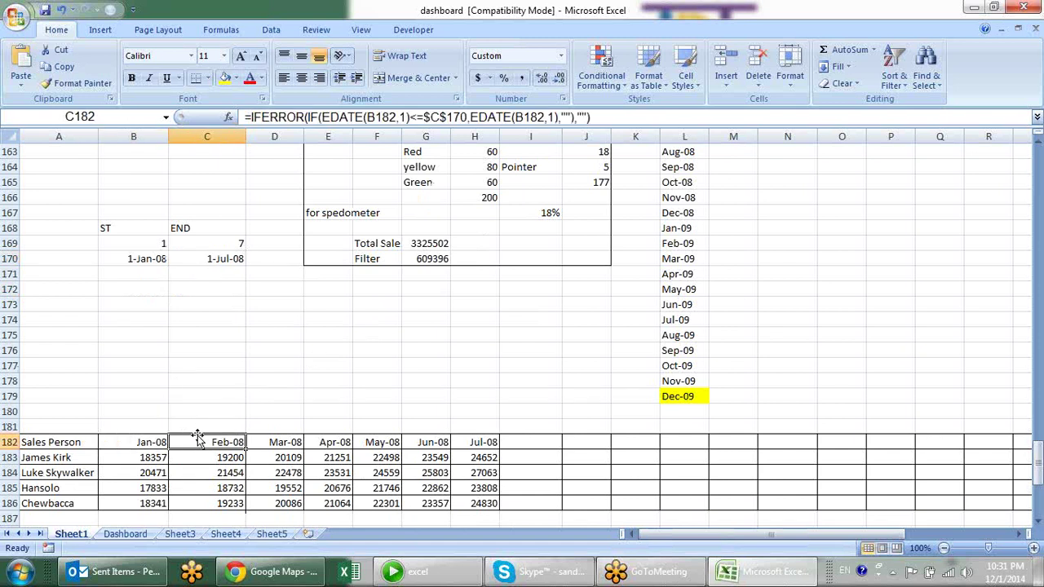
left_click(138, 442)
left_click(160, 265)
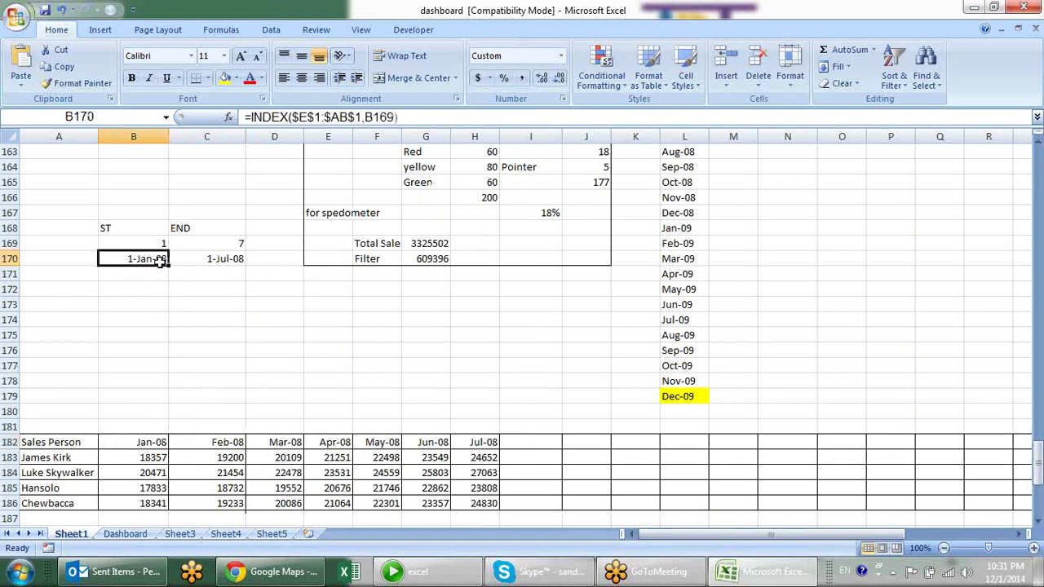
left_click(145, 447)
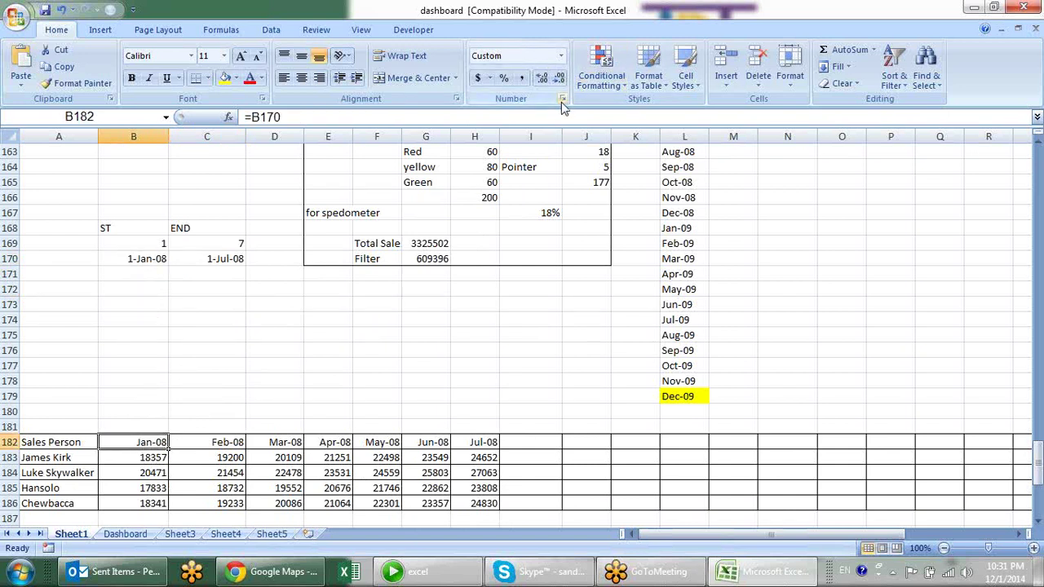
key("ctrl+1")
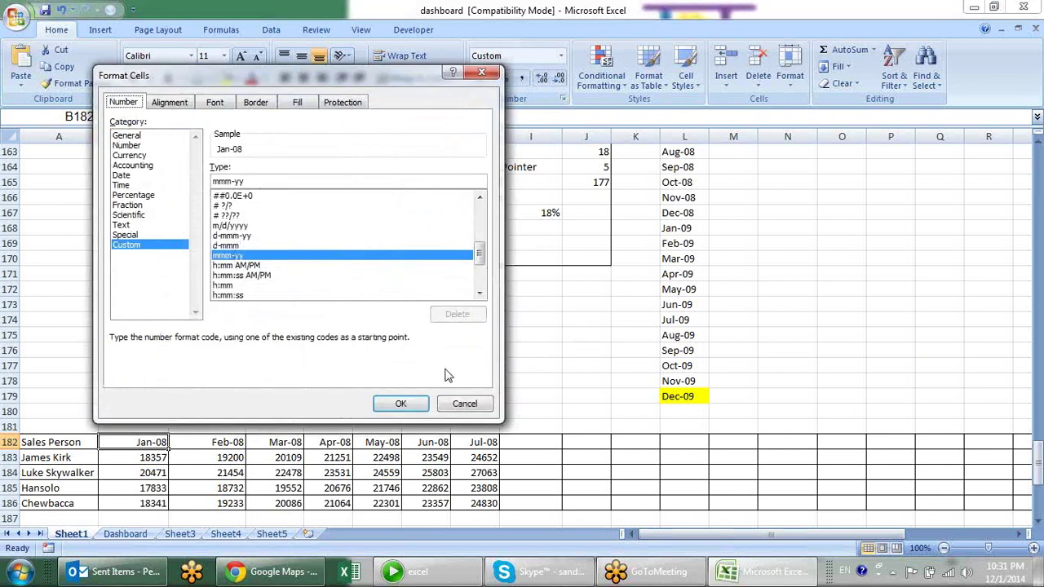
left_click(459, 403)
left_click_drag(685, 320, 695, 333)
left_click(690, 247)
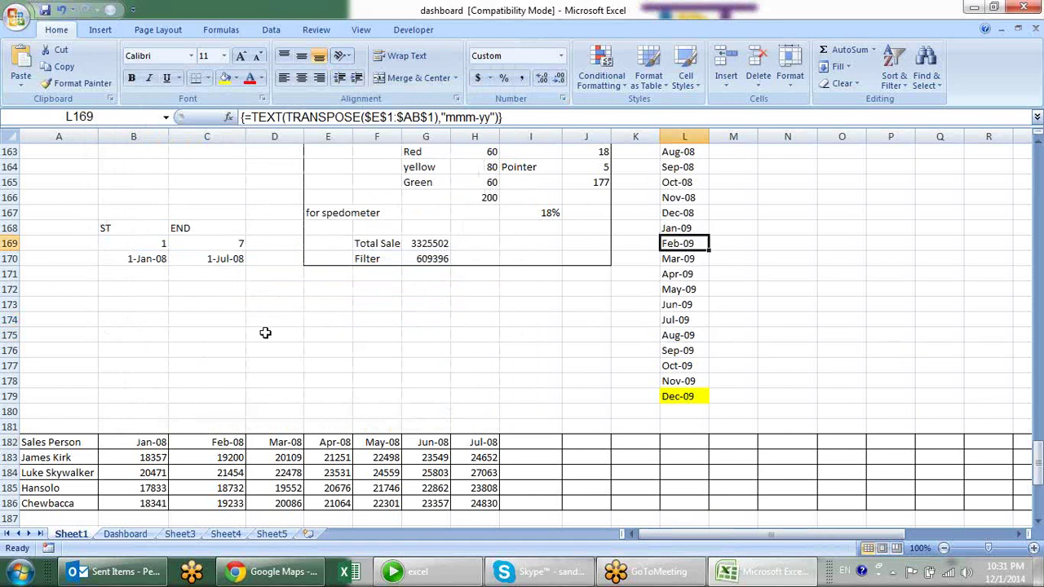
left_click(162, 261)
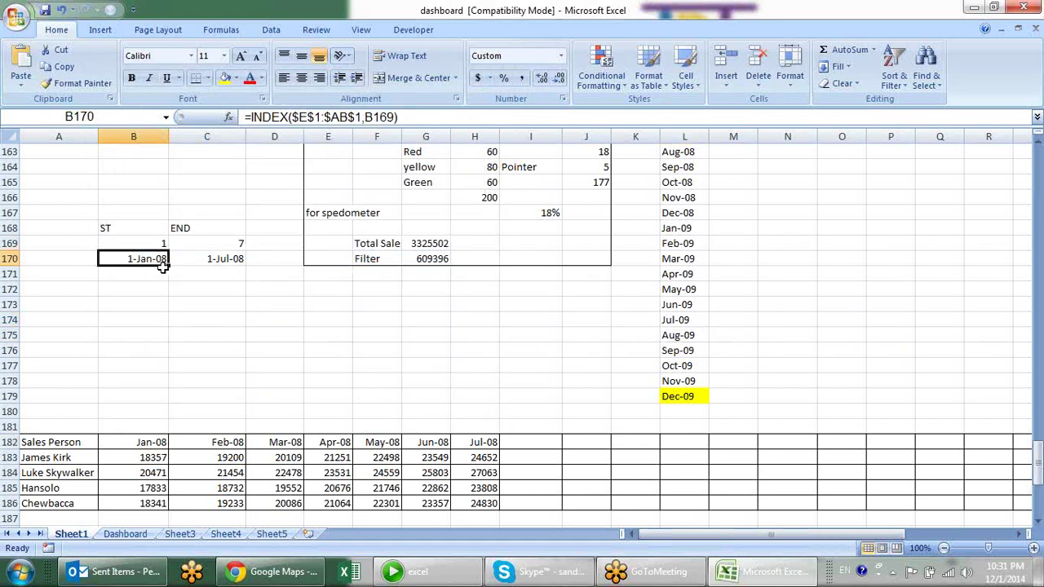
left_click(681, 258)
left_click(682, 229)
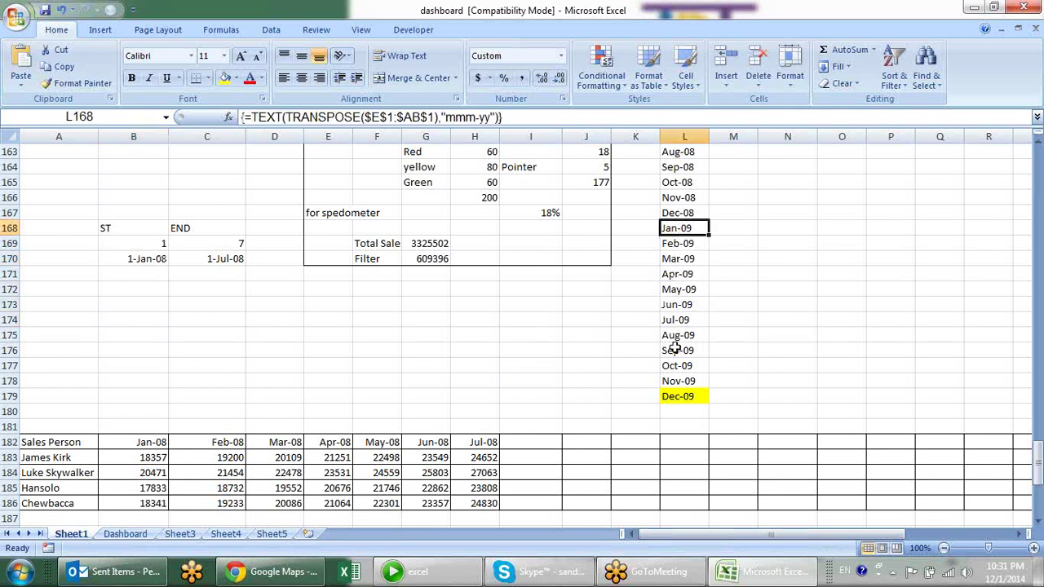
left_click(152, 441)
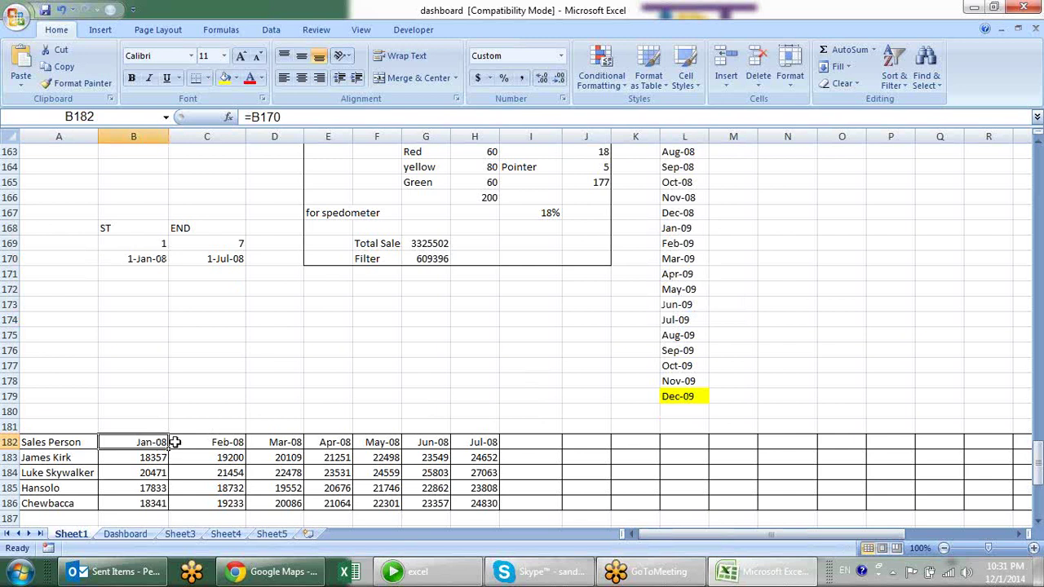
left_click(214, 442)
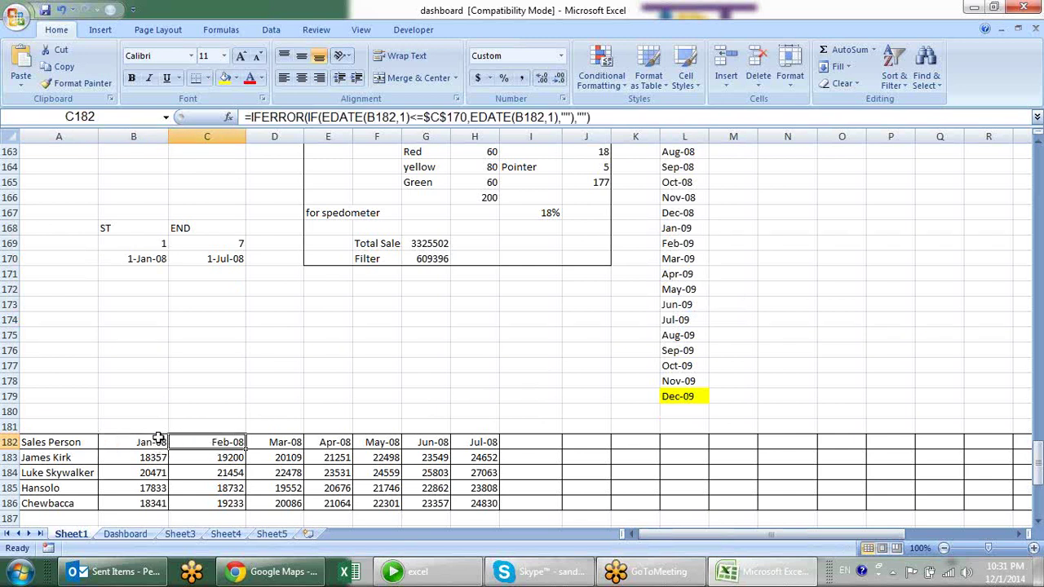
left_click(160, 439)
double_click(163, 441)
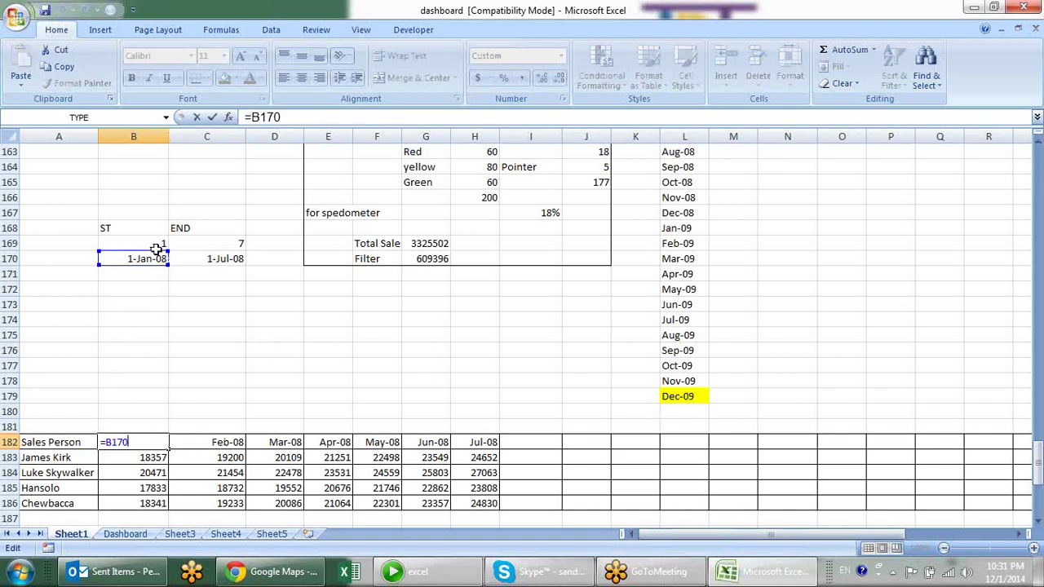
left_click_drag(155, 251, 157, 258)
left_click(163, 241)
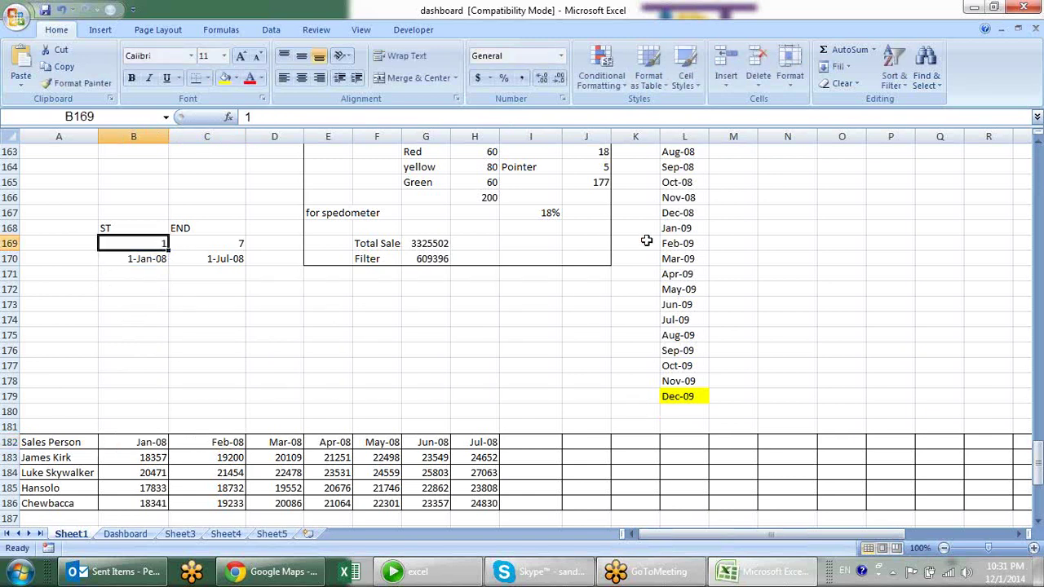
left_click(688, 178)
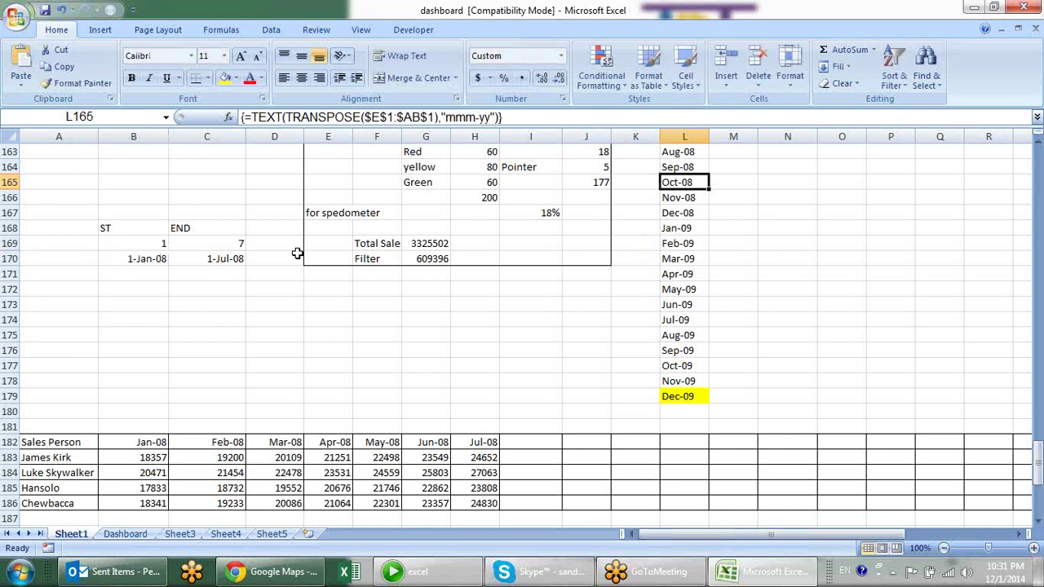
left_click(150, 259)
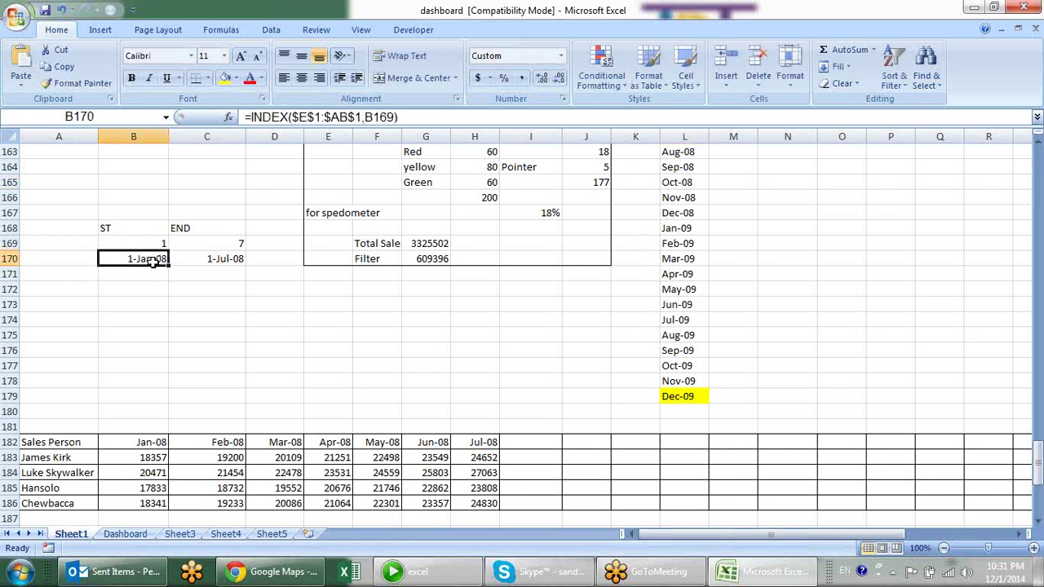
left_click(159, 441)
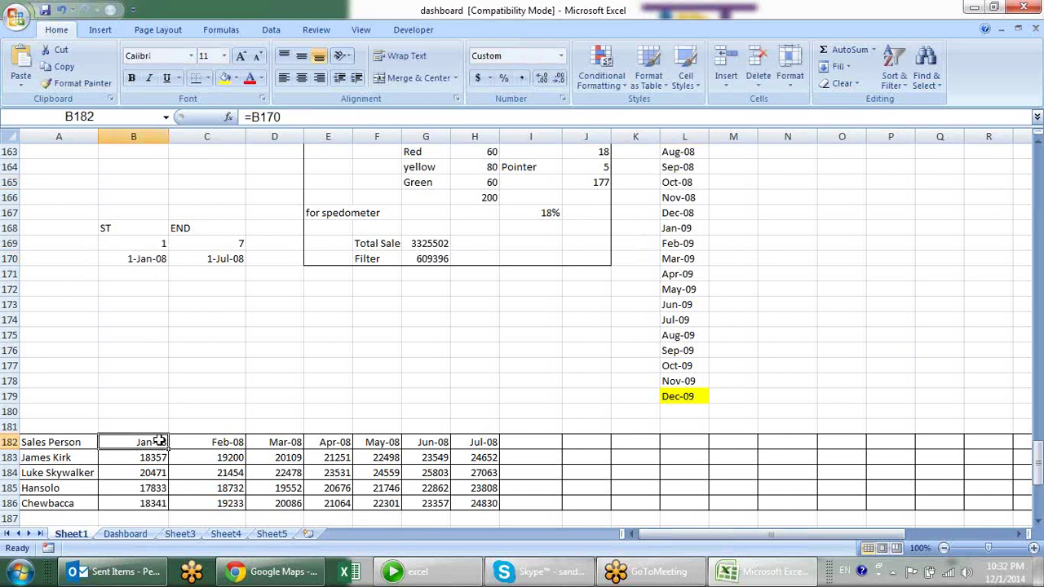
key("F2")
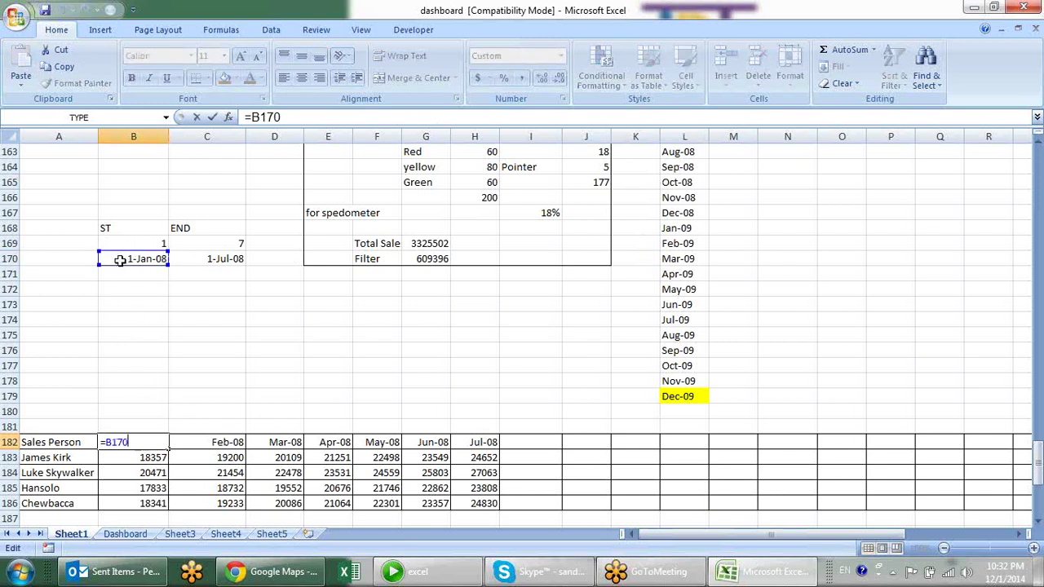
key("Return")
left_click(128, 228)
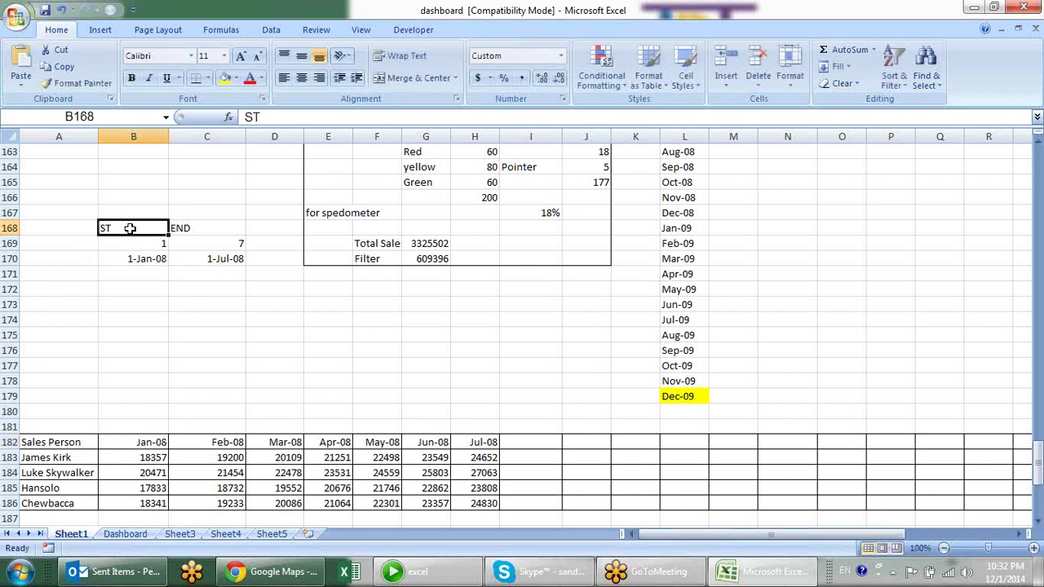
left_click(151, 243)
left_click(229, 243)
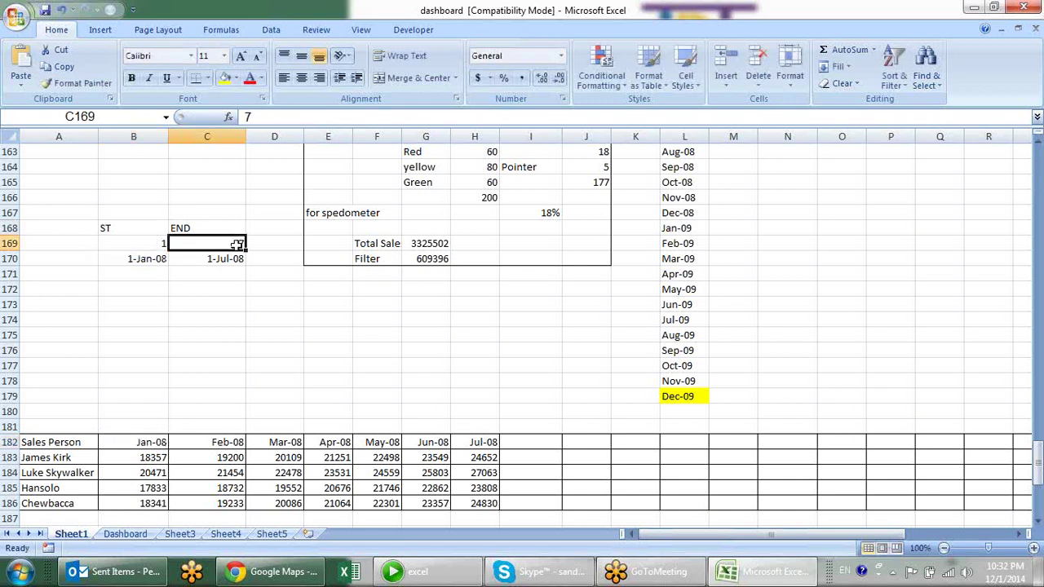
left_click(217, 442)
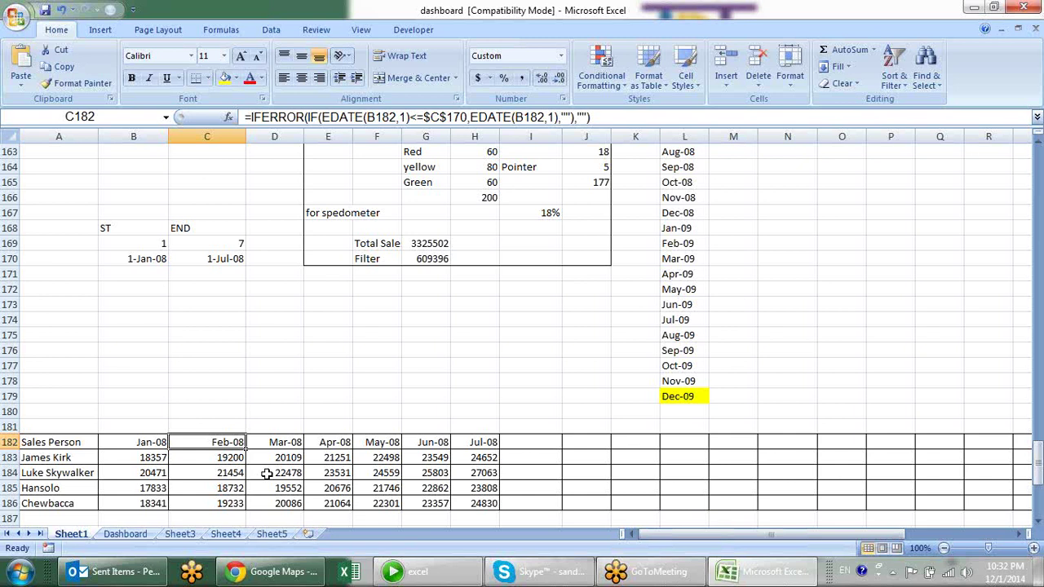
key("F2")
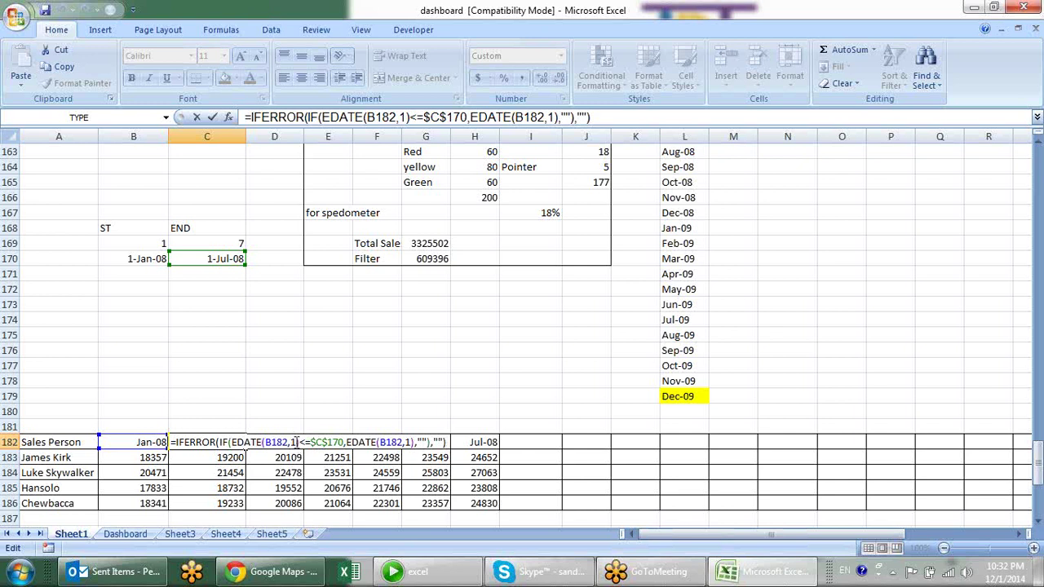
left_click(296, 443)
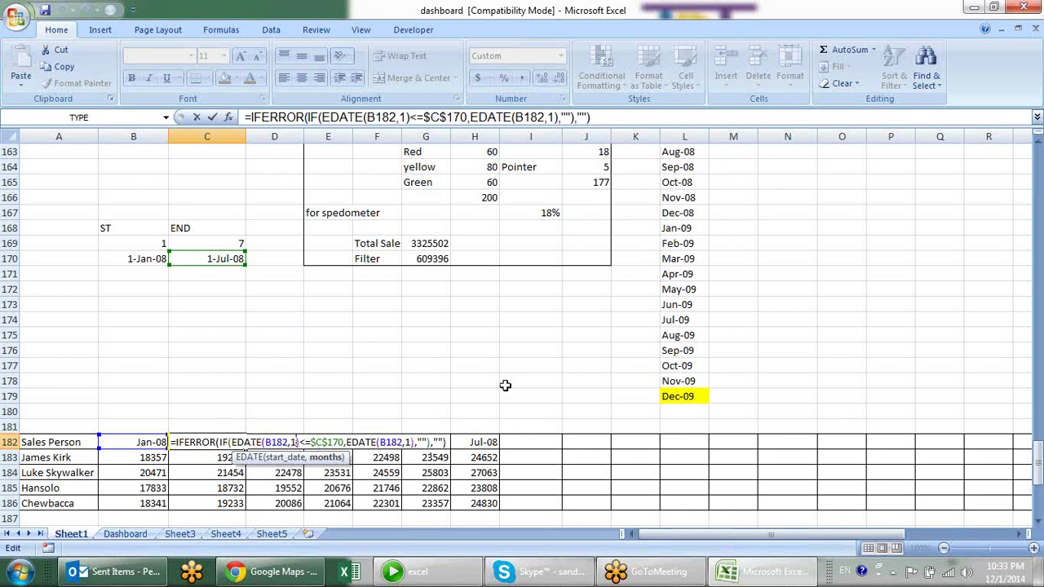
key("Return")
left_click_drag(143, 443, 489, 443)
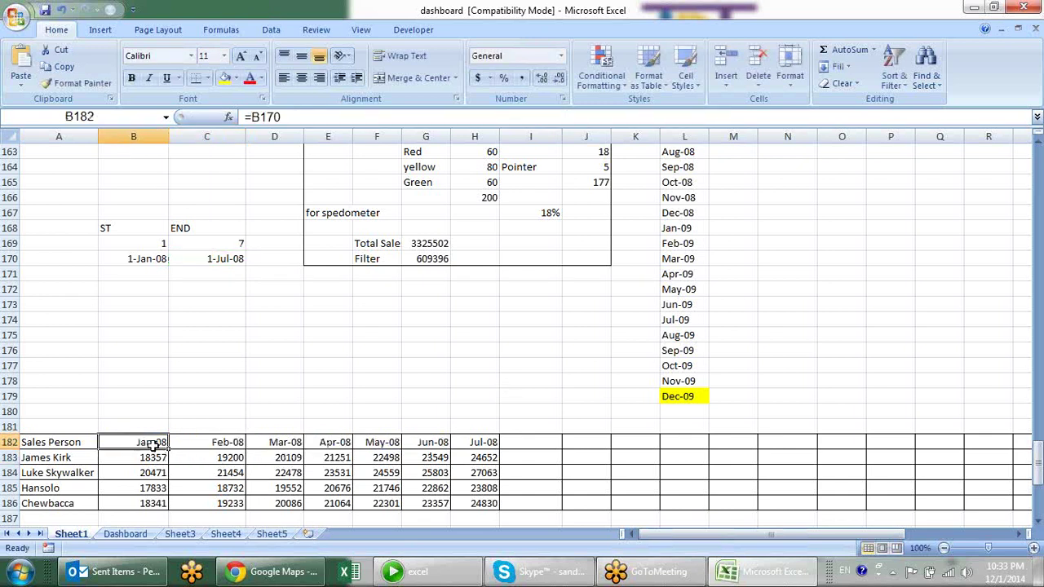
left_click(220, 258)
left_click(155, 447)
left_click(222, 445)
left_click(288, 443)
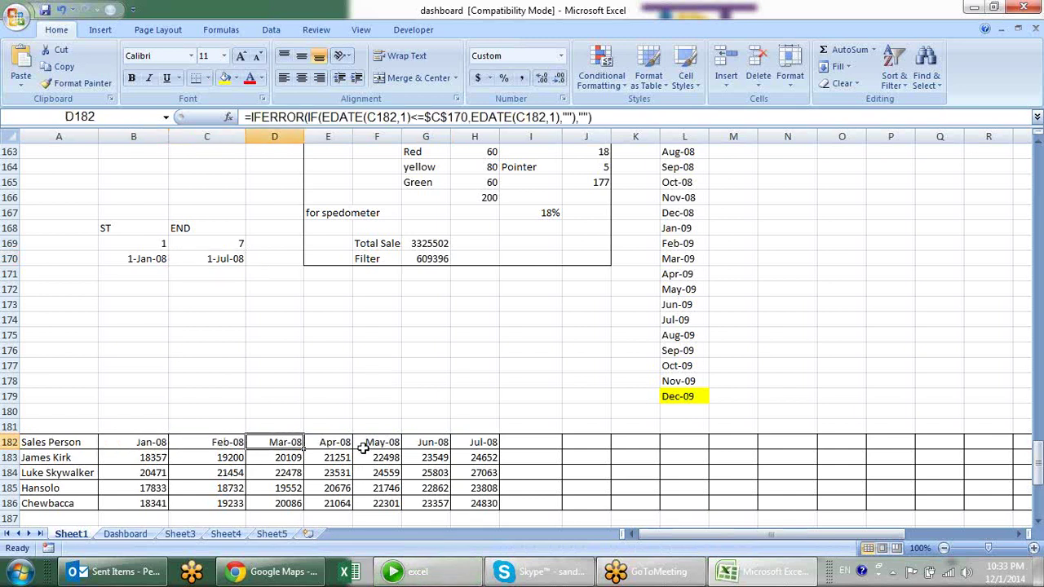
left_click(345, 442)
left_click(374, 443)
left_click(429, 442)
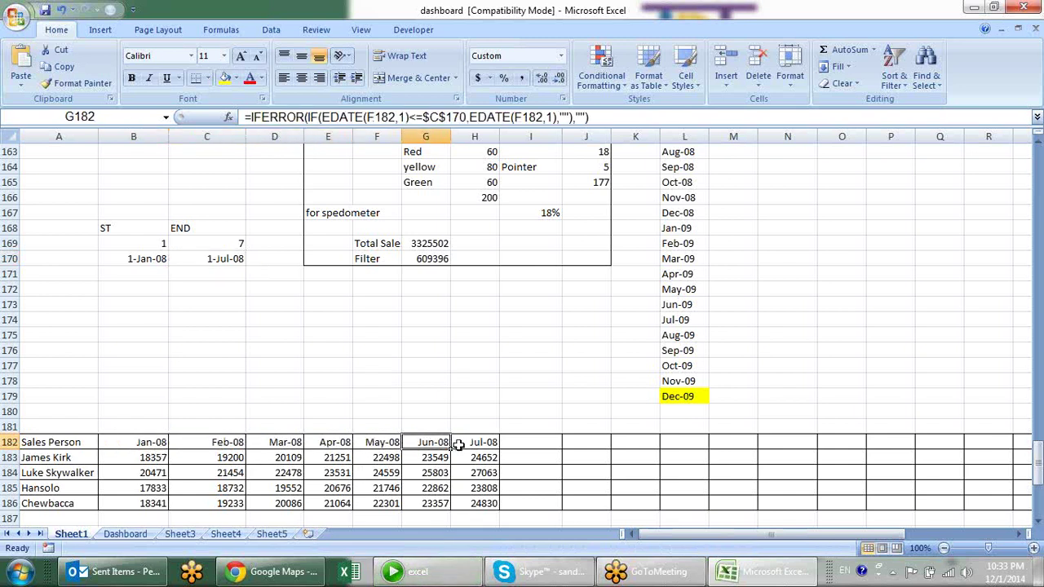
left_click(476, 443)
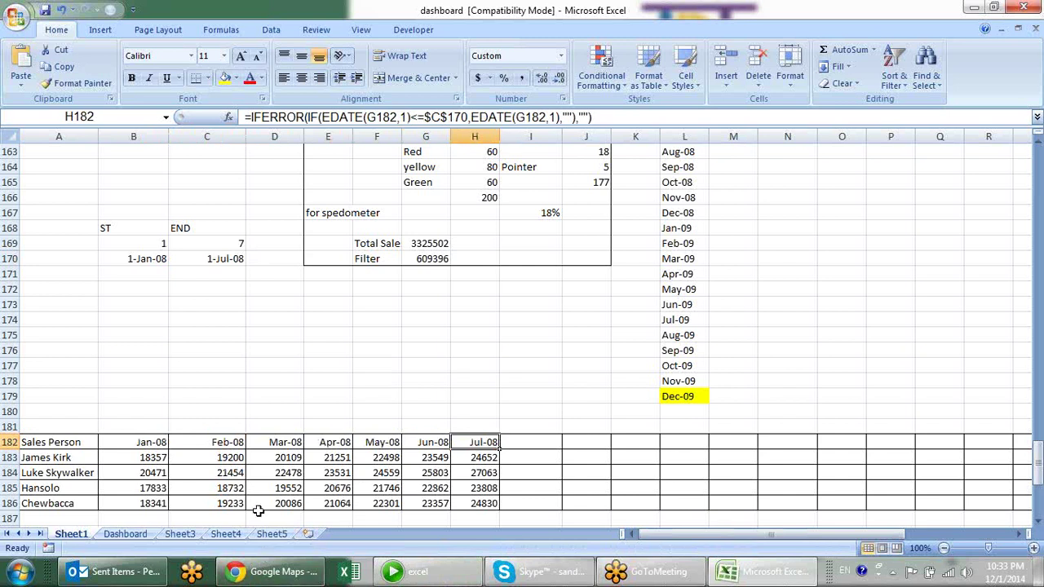
left_click(163, 458)
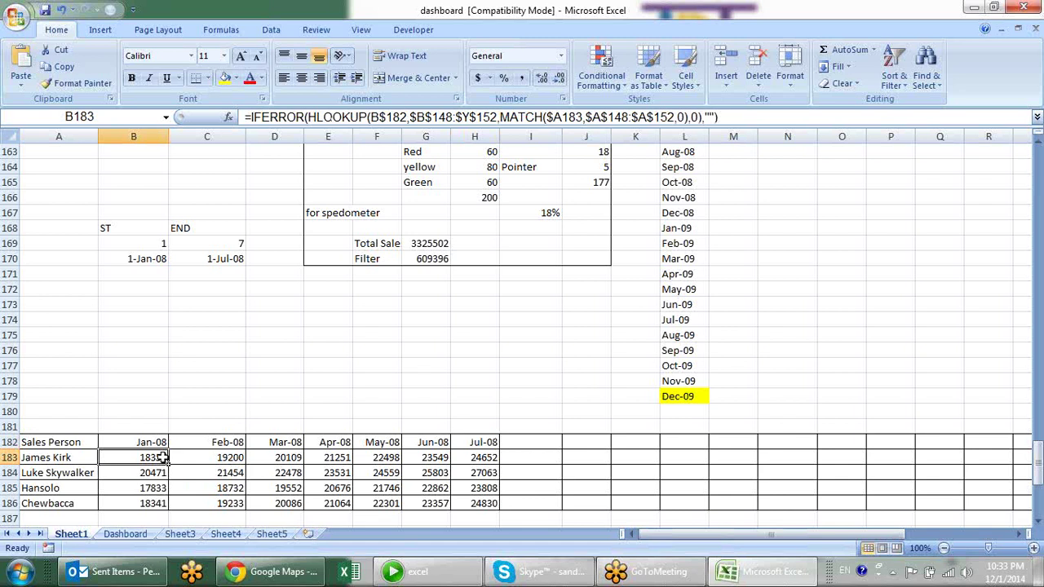
left_click(145, 441)
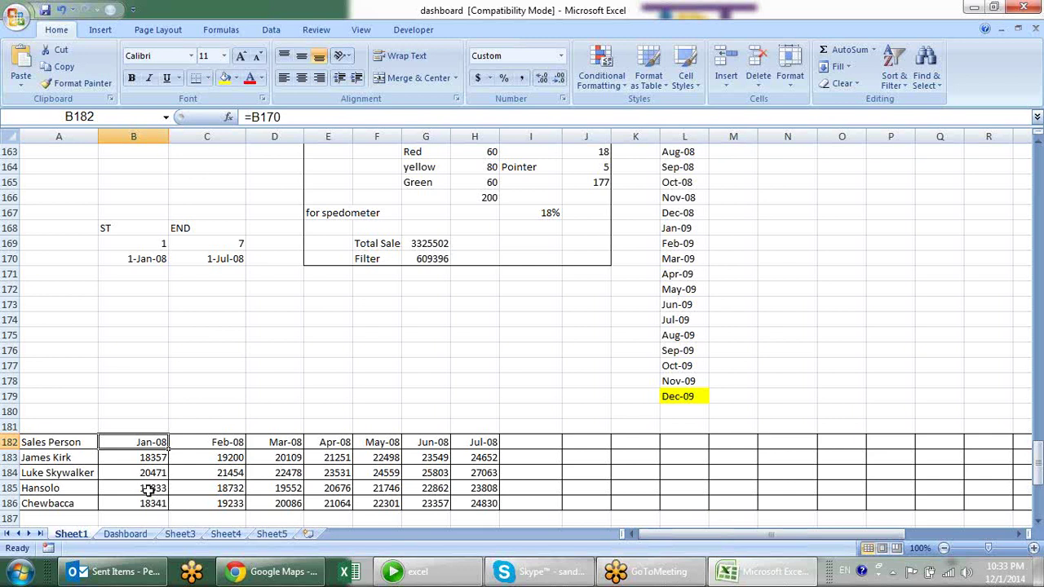
scroll(148, 489, "up", 5)
scroll(174, 478, "up", 2)
left_click(153, 242)
left_click(165, 276)
left_click(143, 241)
left_click_drag(143, 241, 507, 302)
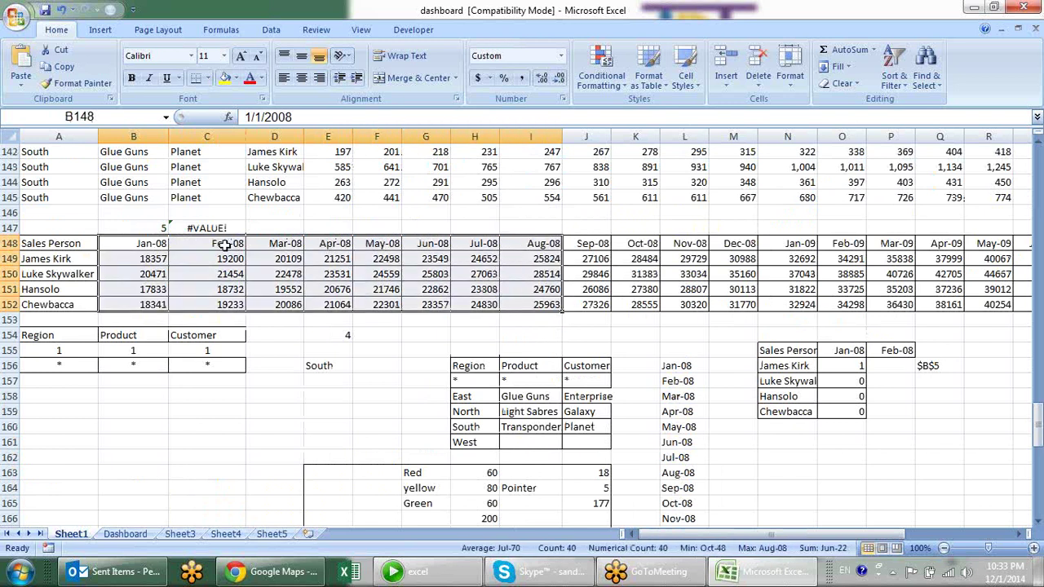
scroll(256, 310, "down", 3)
scroll(228, 397, "down", 3)
scroll(154, 380, "down", 2)
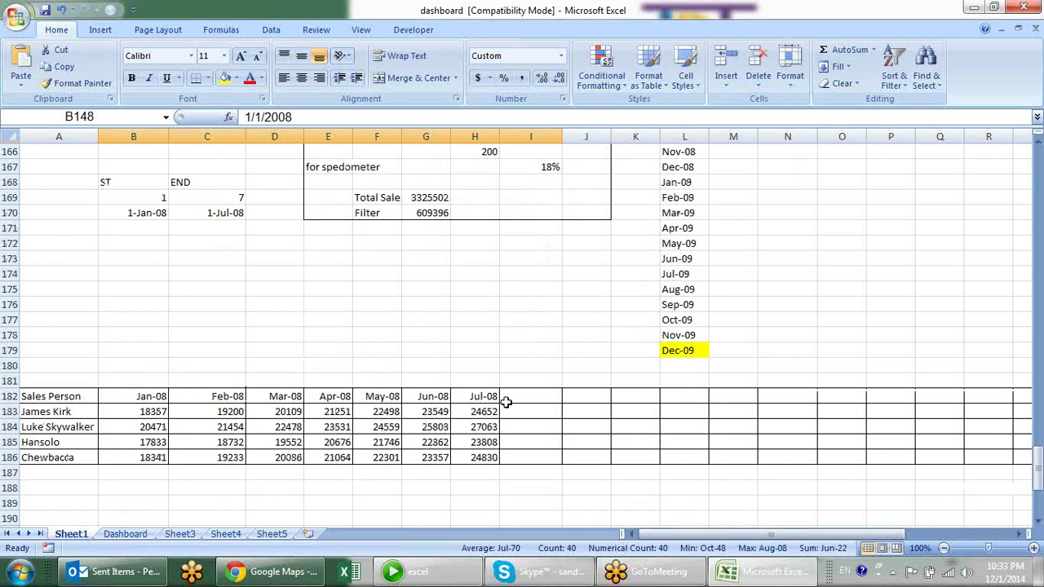
left_click_drag(136, 415, 147, 457)
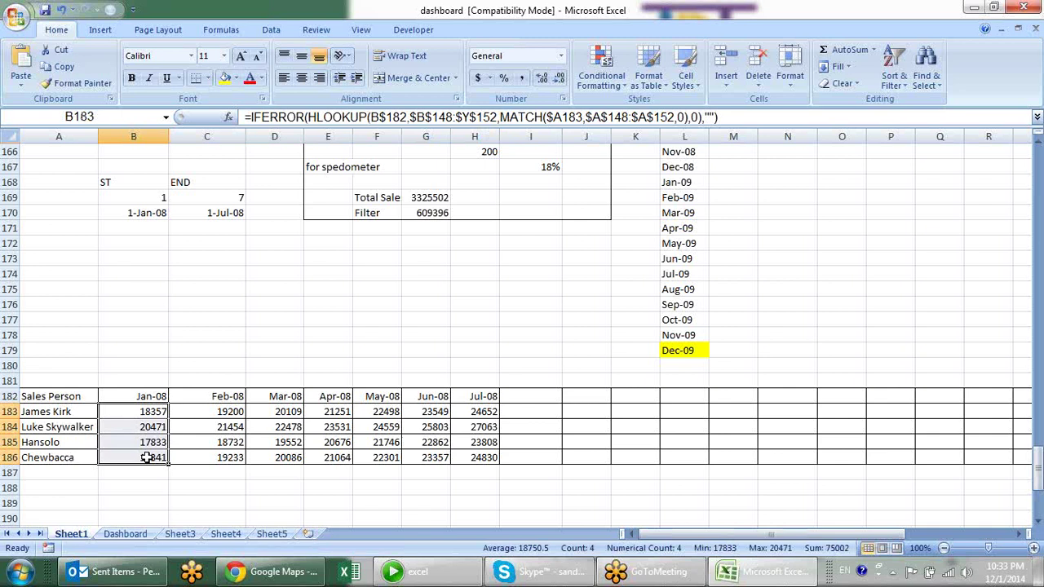
left_click_drag(221, 417, 224, 466)
left_click_drag(262, 410, 272, 457)
mouse_move(322, 418)
left_mouse_down()
mouse_move(331, 484)
mouse_move(333, 469)
left_mouse_up()
left_click_drag(379, 415, 375, 456)
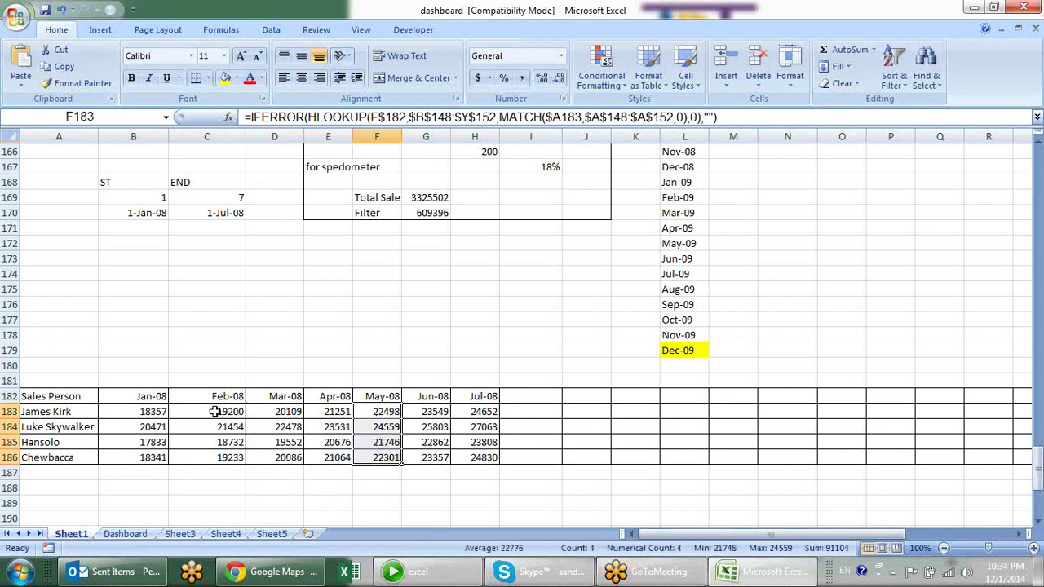
left_click(166, 411)
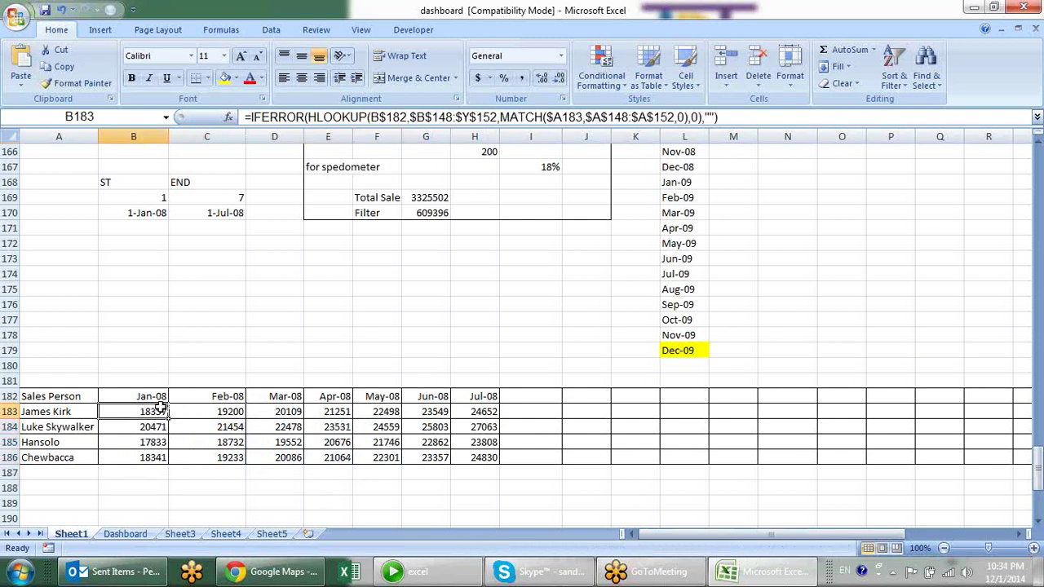
left_click(210, 416)
left_click(130, 418)
left_click_drag(77, 399, 331, 412)
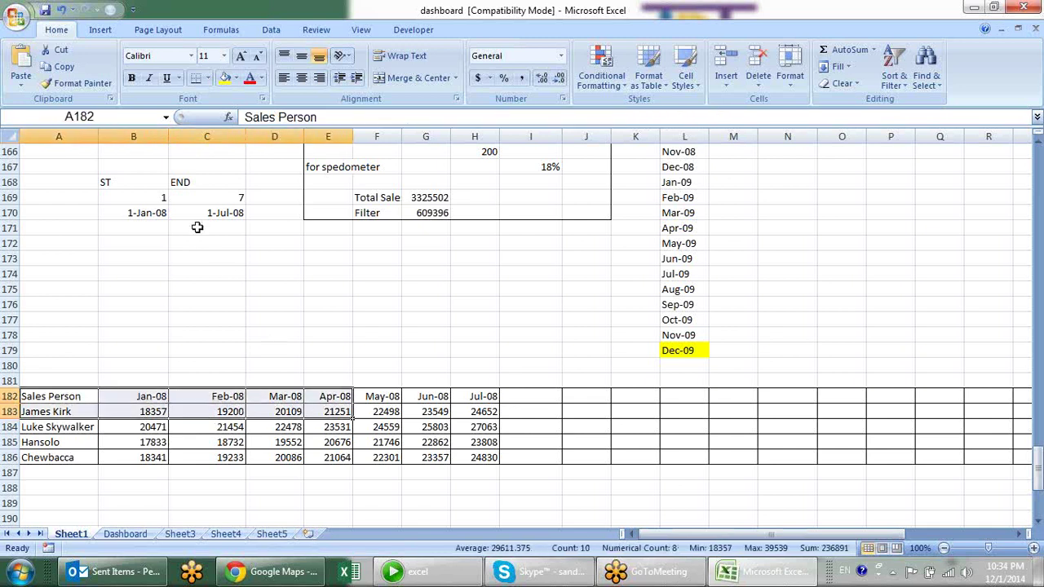
Set the end month index in C169 to 24, then recheck the Feb-08 header and Jan-08 lookup formulas.
left_click(210, 187)
left_click(213, 197)
type("2")
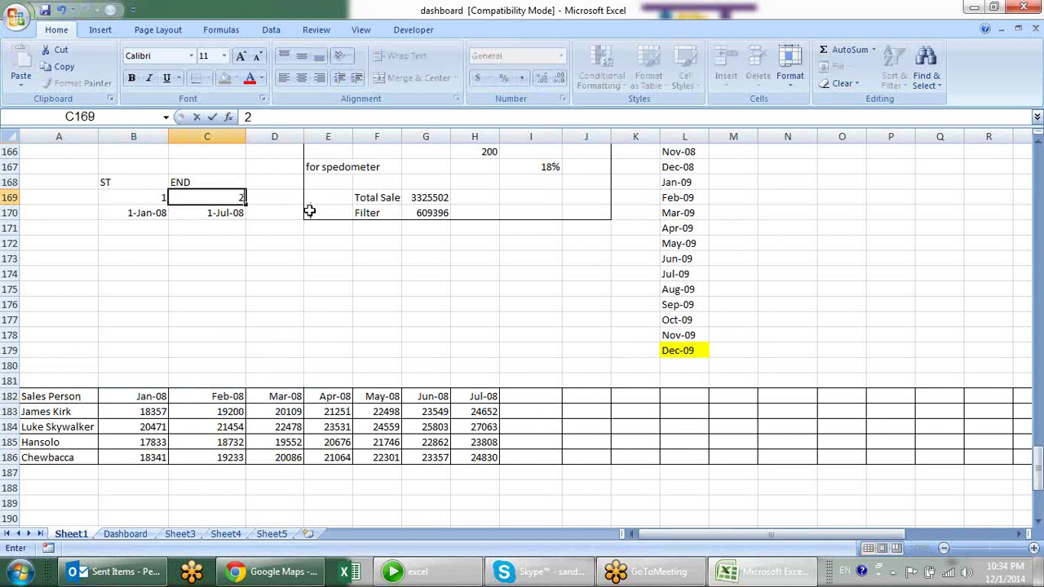
type("4")
key("Return")
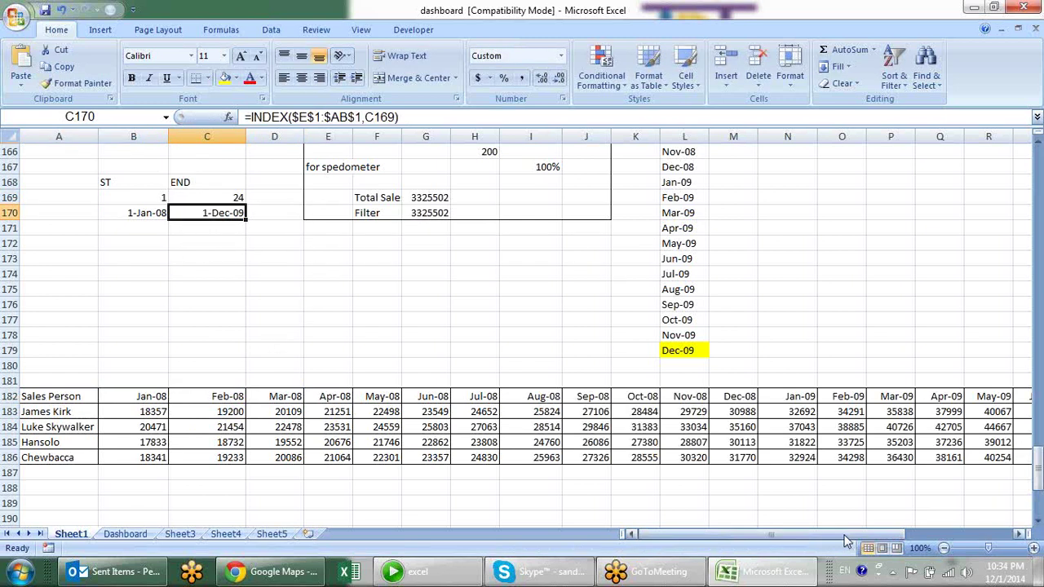
left_click(208, 392)
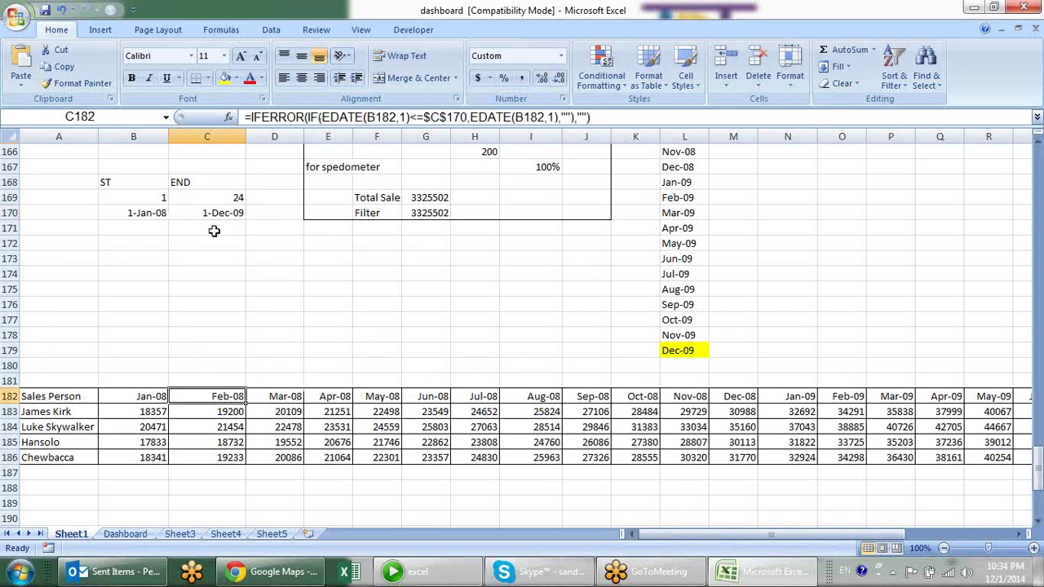
mouse_move(689, 538)
left_mouse_down()
mouse_move(802, 523)
mouse_move(657, 531)
left_mouse_up()
left_click(147, 412)
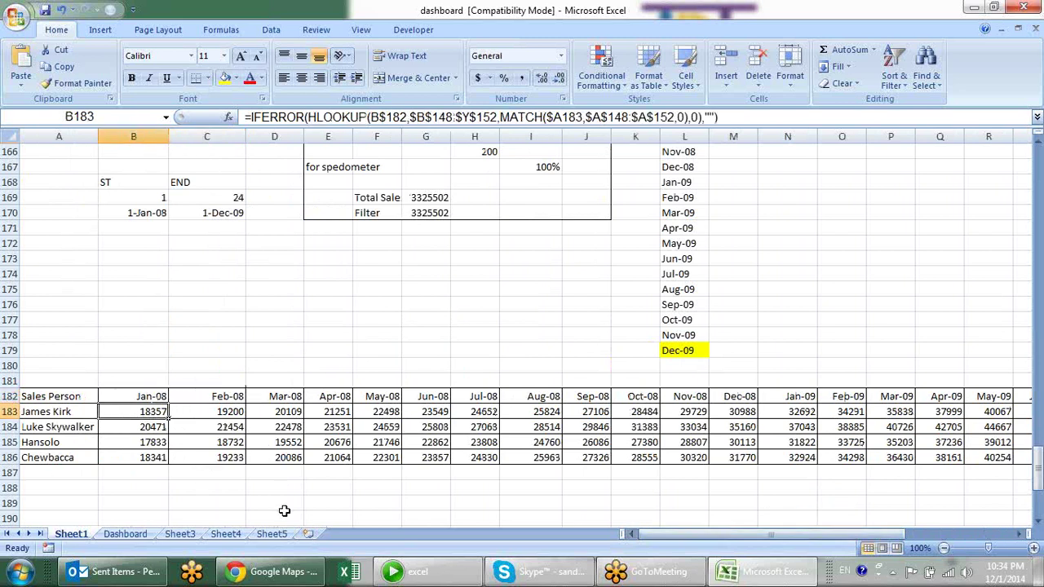
Inspect the Dashboard's sales column chart and speedometer gauge, then switch to the blank Sheet3.
left_click(122, 534)
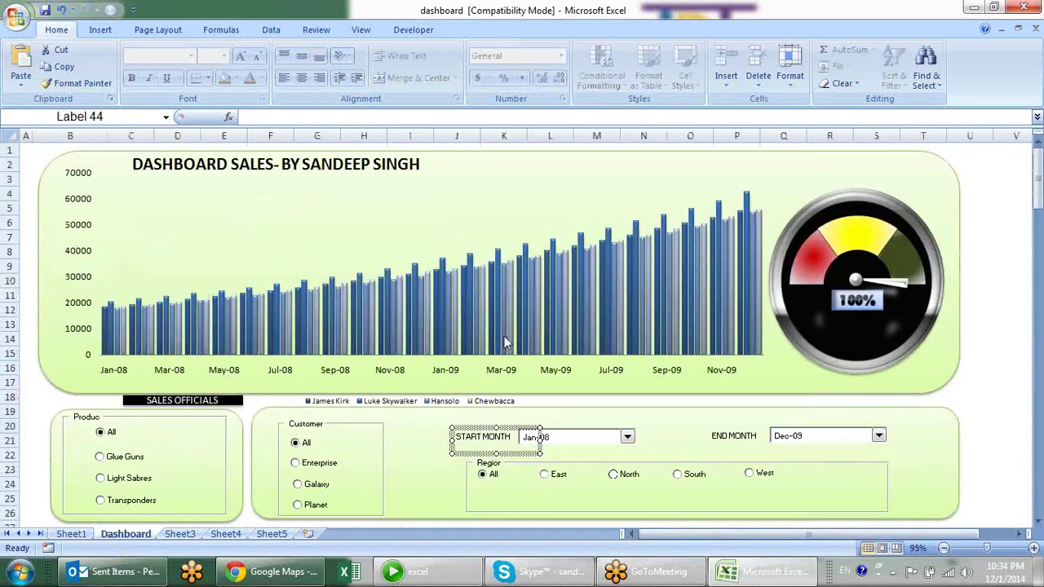
left_click(516, 305)
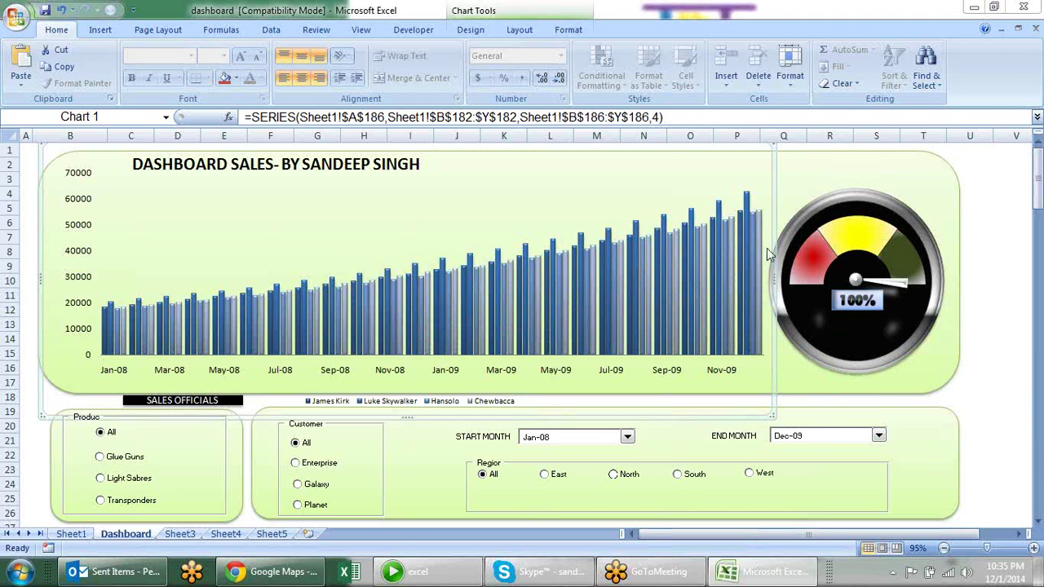
left_click(903, 226)
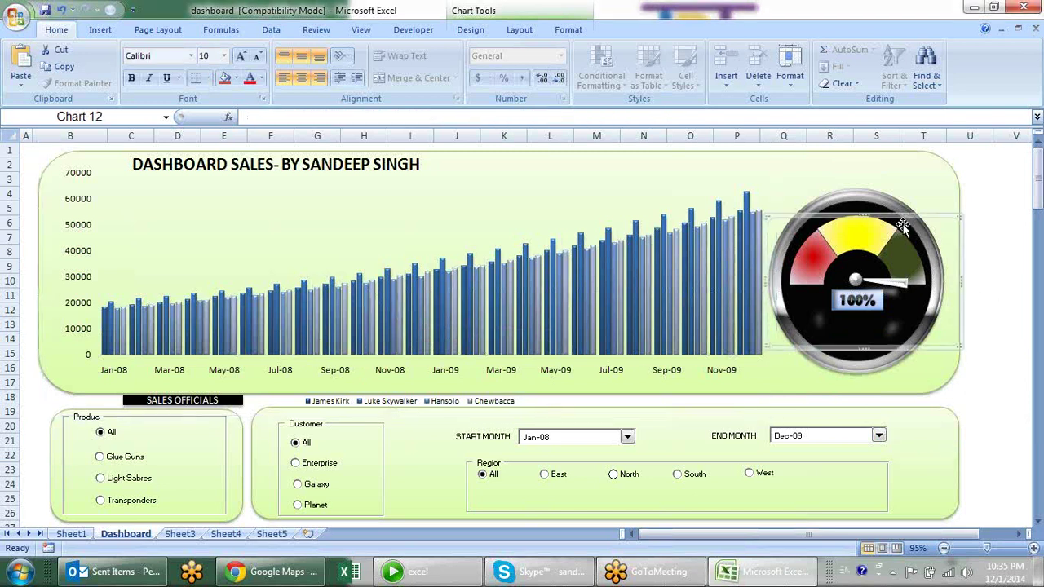
left_click(877, 373)
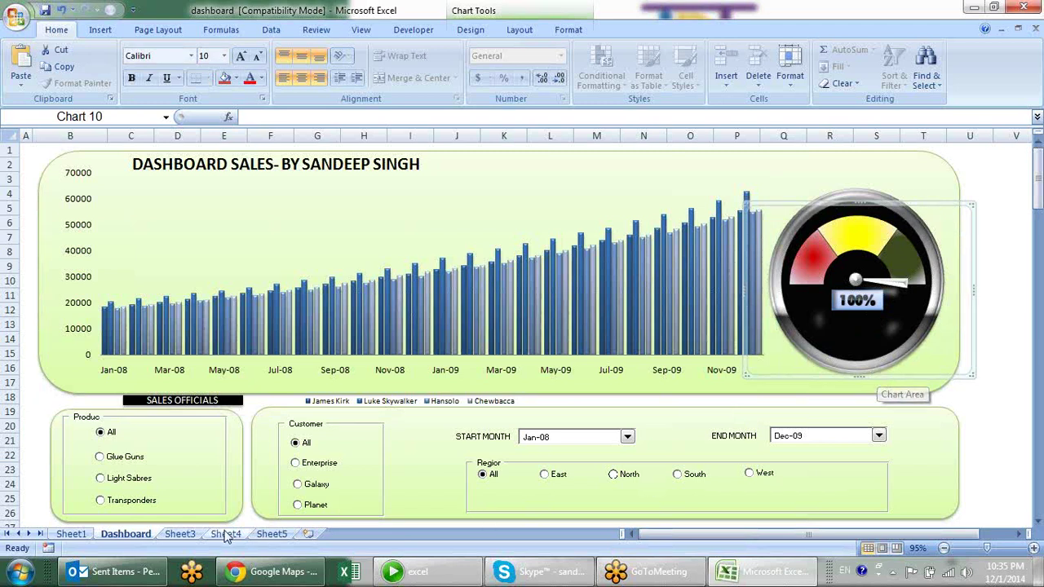
left_click(179, 535)
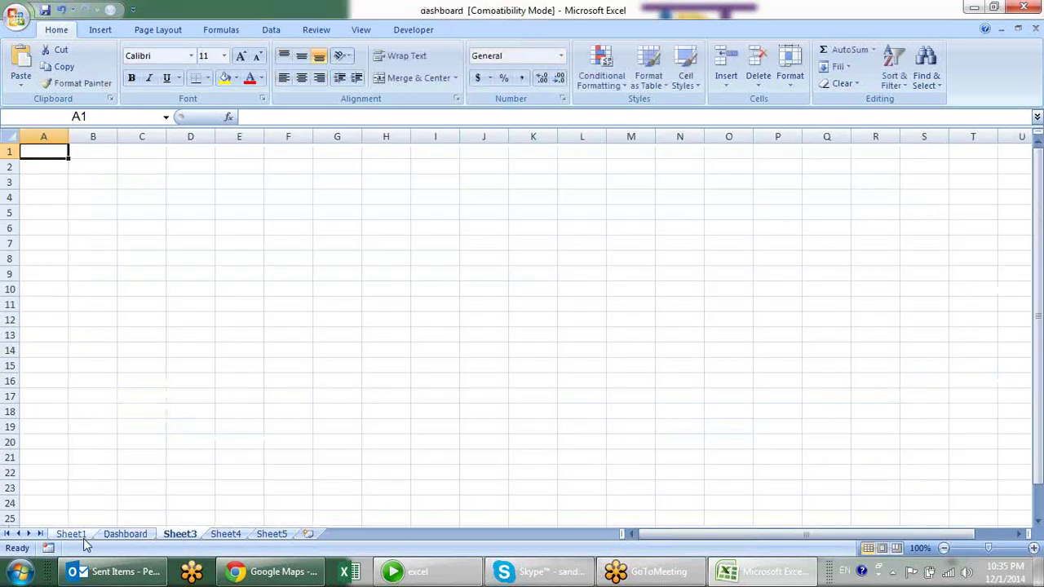
Return to Sheet1 and select James Kirk's Jan-08 figure and a block of raw monthly sales.
left_click(77, 535)
scroll(198, 461, "up", 1)
scroll(205, 466, "up", 6)
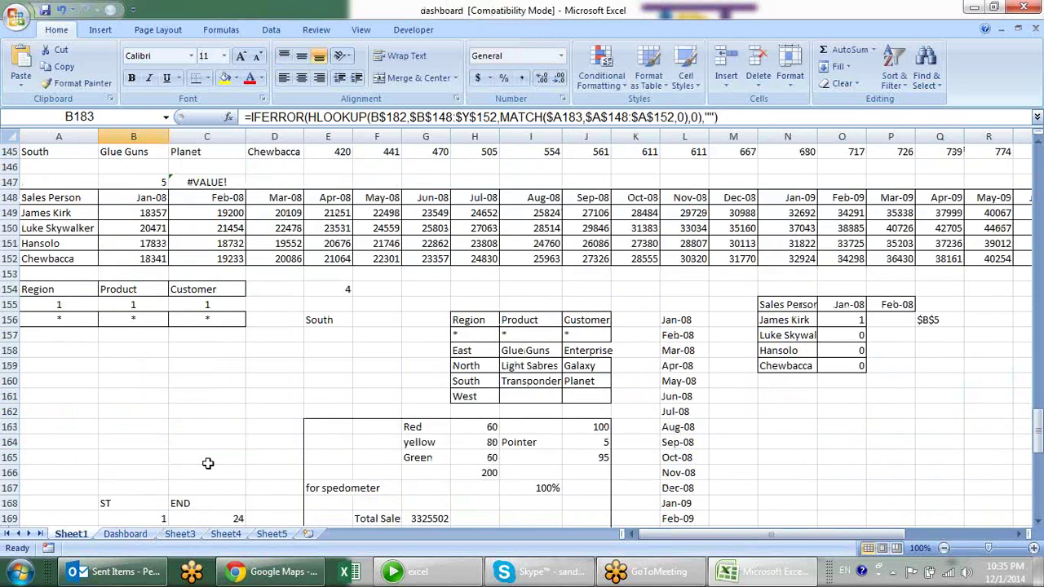
scroll(233, 461, "up", 3)
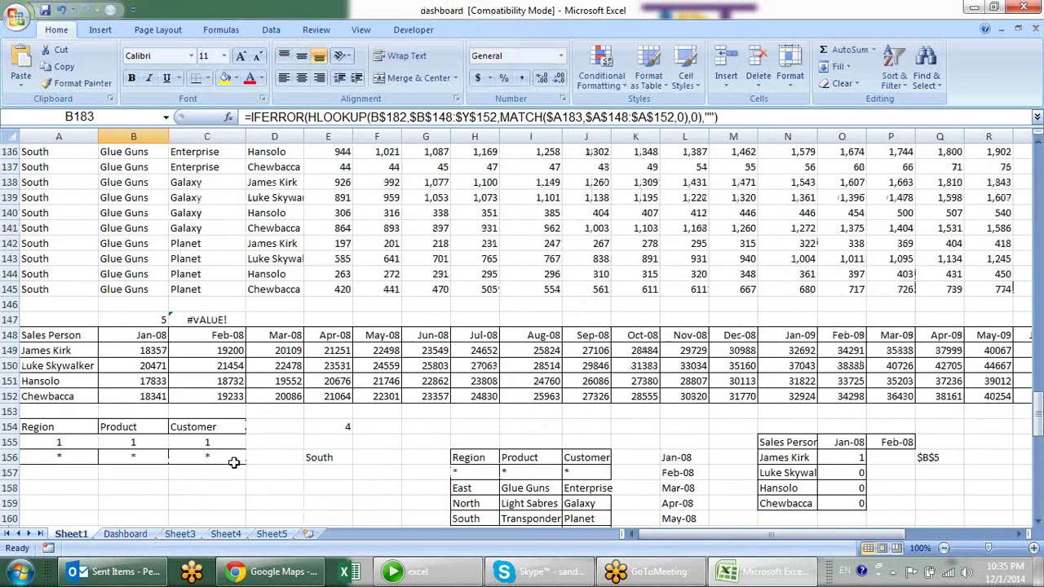
left_click(148, 357)
mouse_move(342, 287)
left_mouse_down()
mouse_move(347, 213)
mouse_move(781, 192)
left_mouse_up()
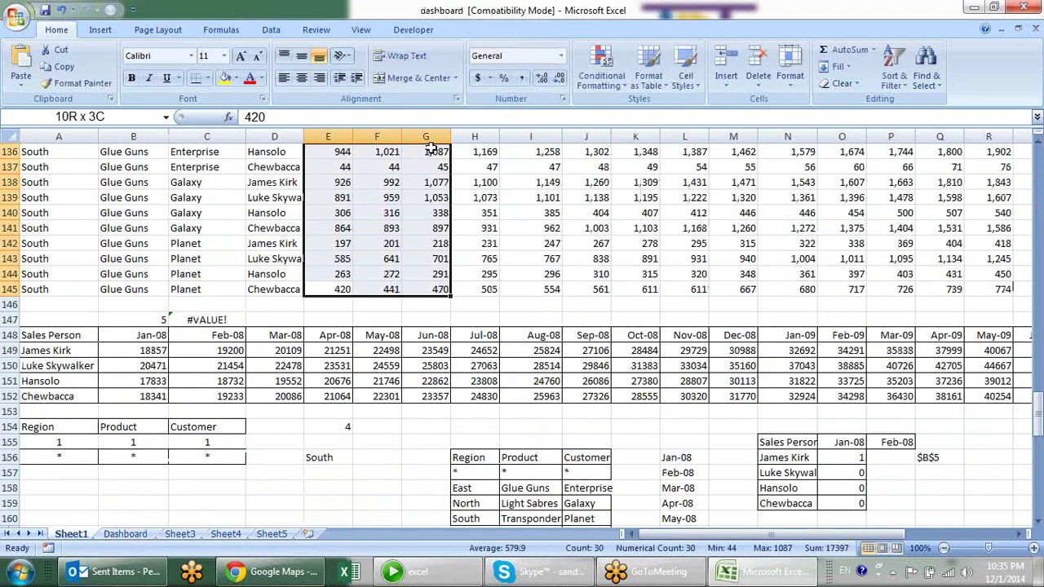
left_click_drag(944, 187, 983, 200)
Select the per-person chart table in rows 183–186, then scroll back up to row 154.
scroll(706, 234, "down", 4)
scroll(707, 234, "down", 5)
scroll(704, 236, "up", 5)
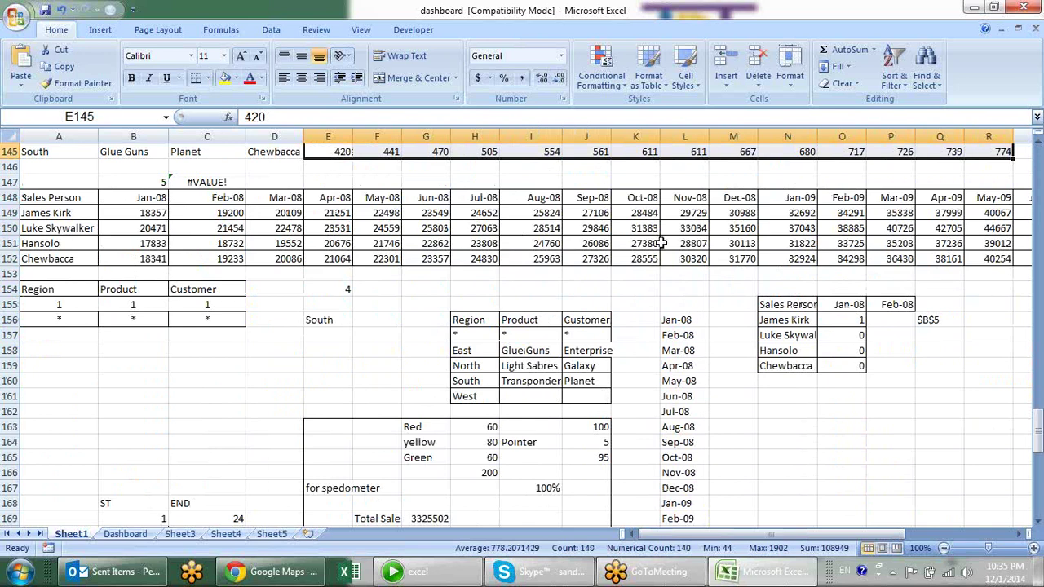
scroll(653, 243, "down", 5)
scroll(653, 242, "down", 3)
scroll(637, 241, "up", 6)
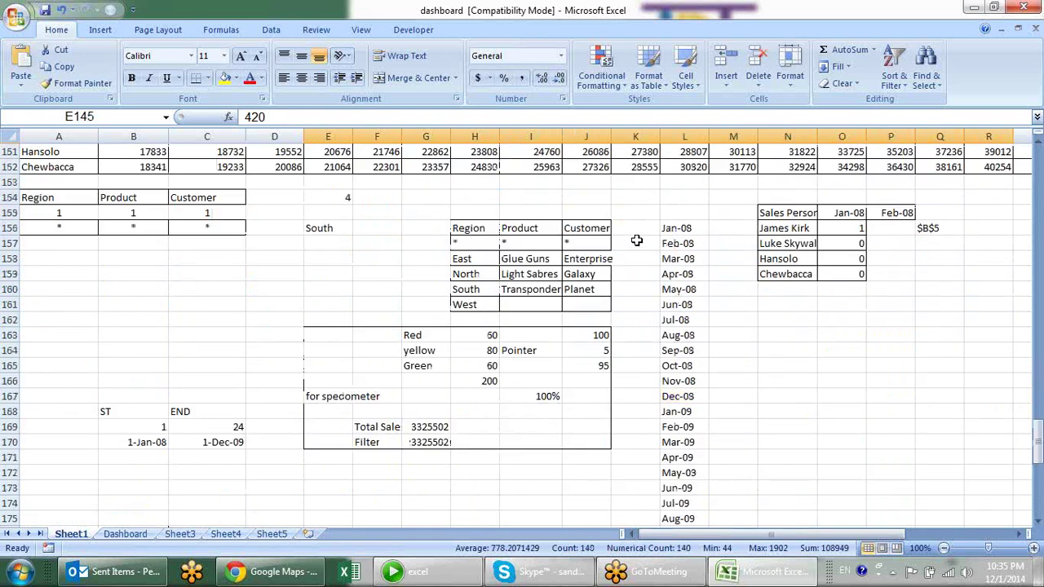
scroll(638, 240, "up", 1)
scroll(641, 243, "up", 2)
scroll(571, 261, "up", 3)
scroll(514, 265, "down", 5)
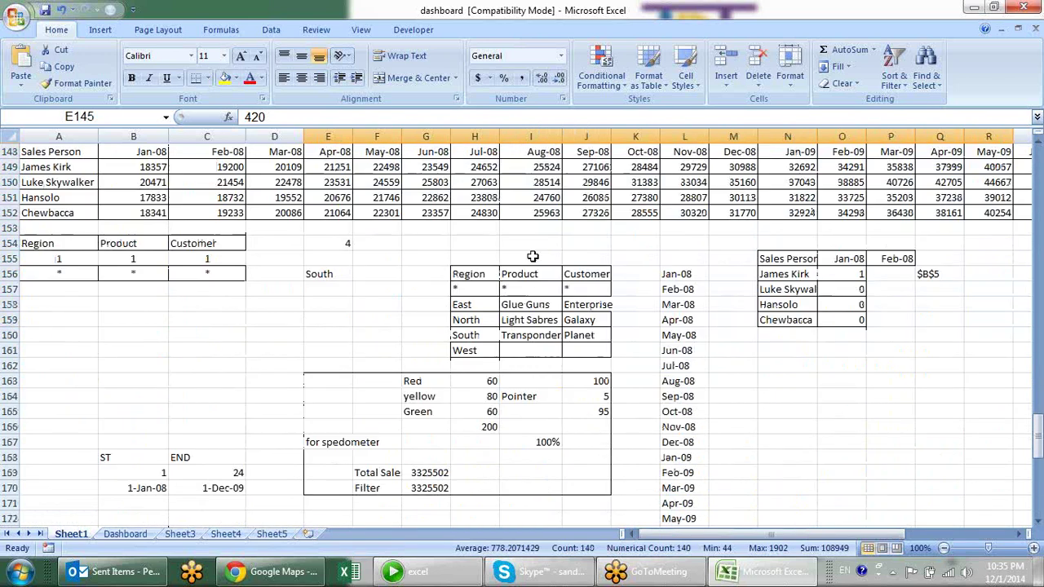
scroll(532, 257, "down", 5)
scroll(531, 257, "down", 2)
mouse_move(127, 360)
left_mouse_down()
mouse_move(714, 421)
mouse_move(726, 412)
left_mouse_up()
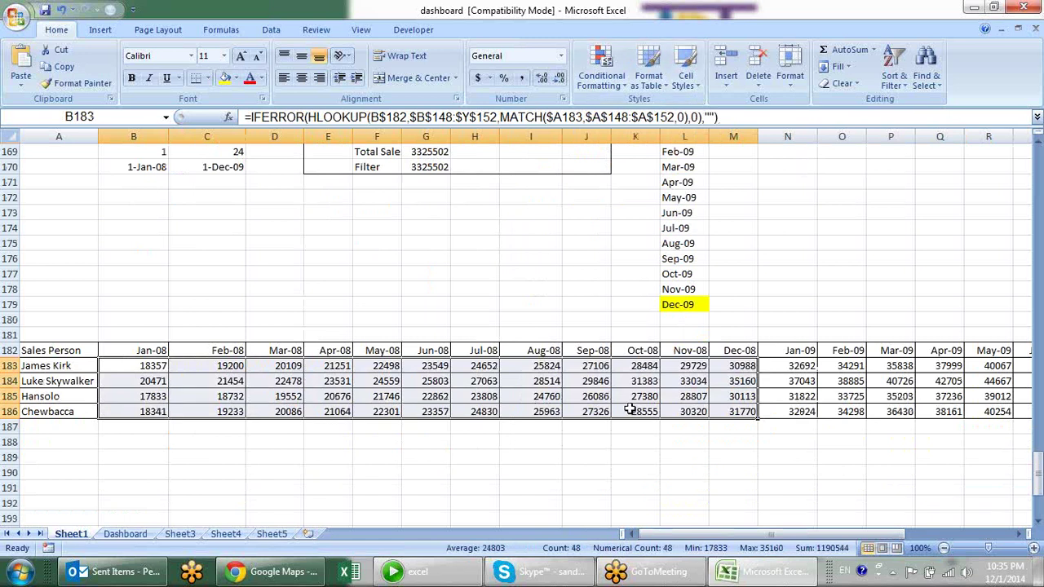
scroll(622, 297, "up", 2)
scroll(622, 296, "up", 2)
scroll(623, 296, "up", 1)
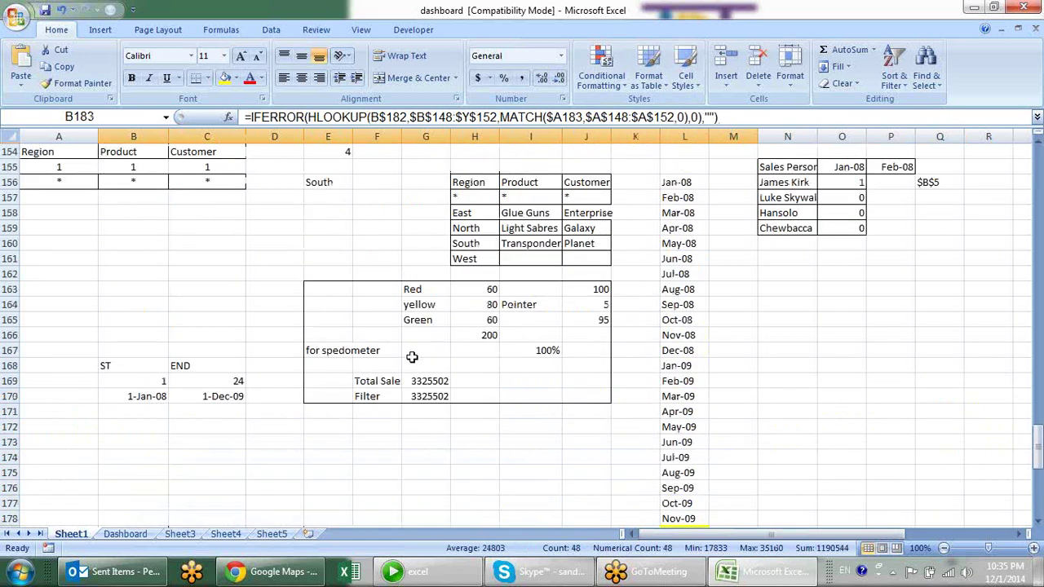
Review the Red, Yellow and Green band labels and J163 gauge value, then label I163 'Valu'.
left_click(430, 292)
left_click(431, 305)
left_click(432, 318)
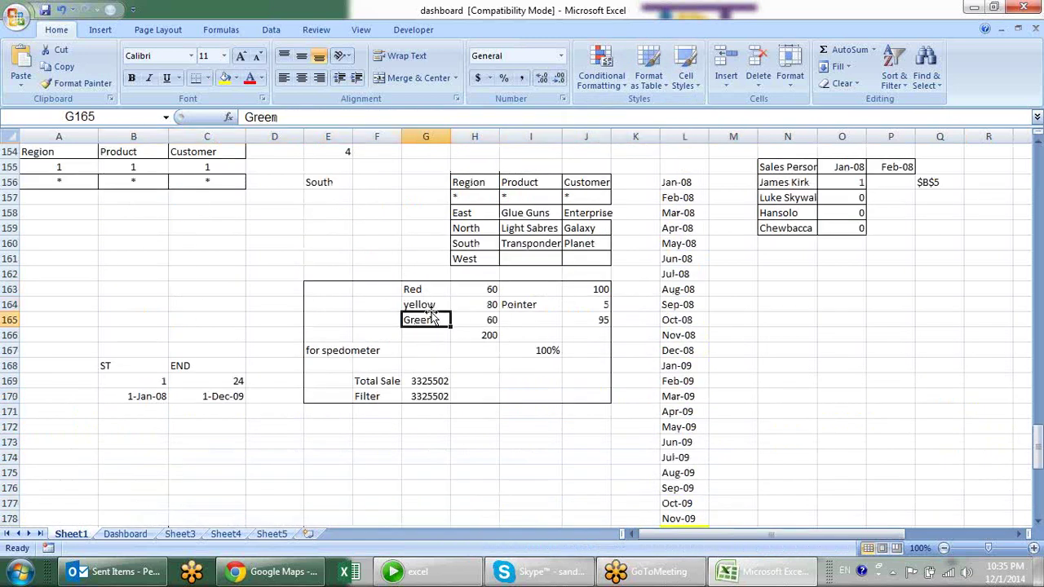
left_click(584, 307)
left_click(591, 290)
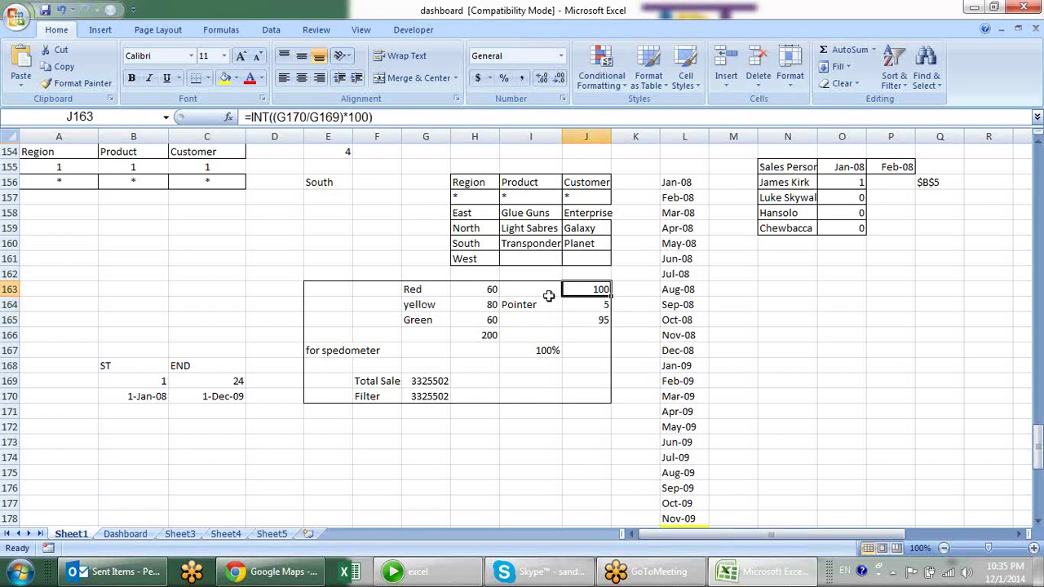
left_click(584, 302)
left_click(551, 289)
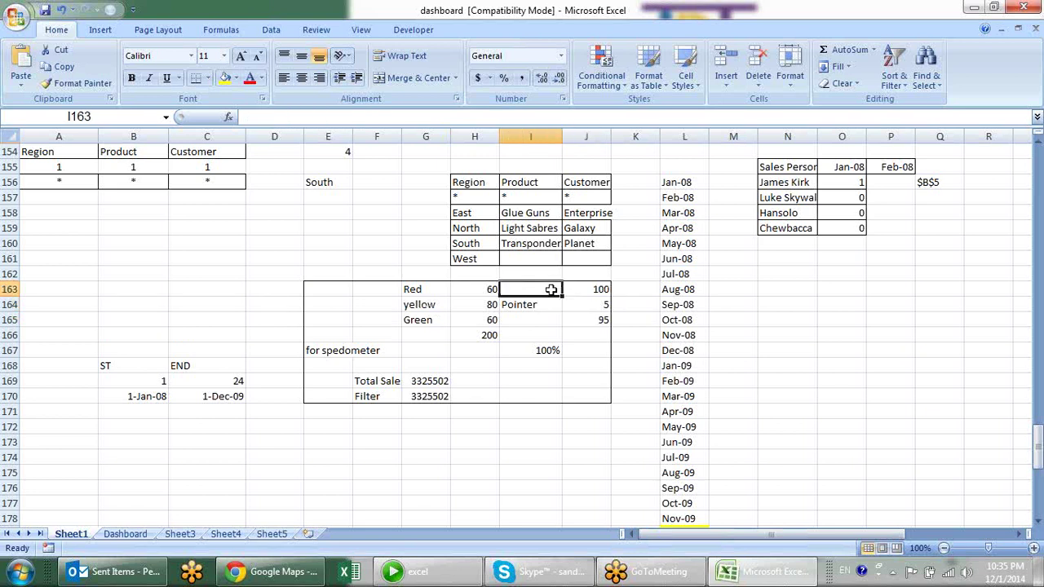
type("Valu")
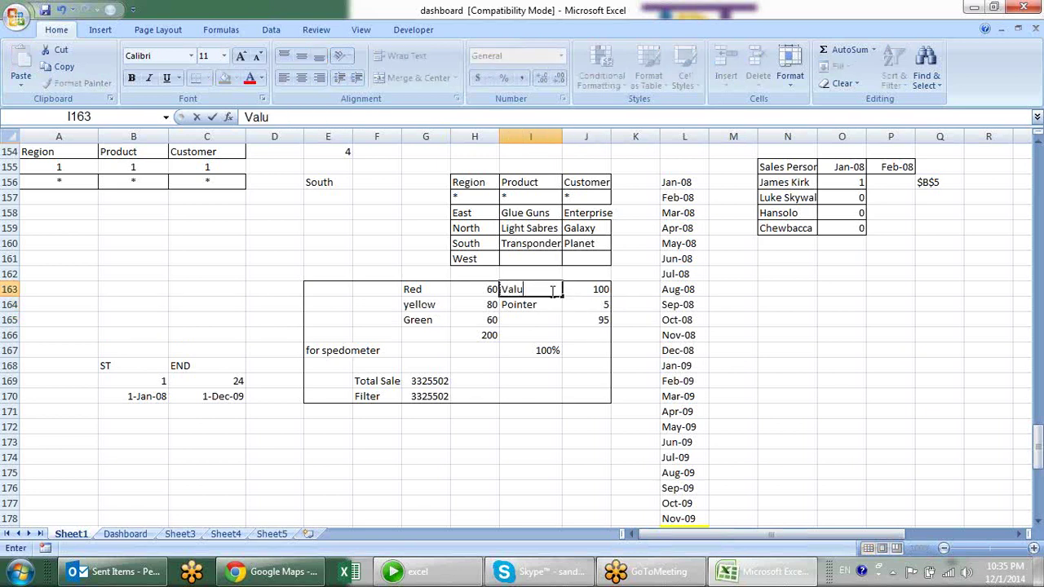
key("Return")
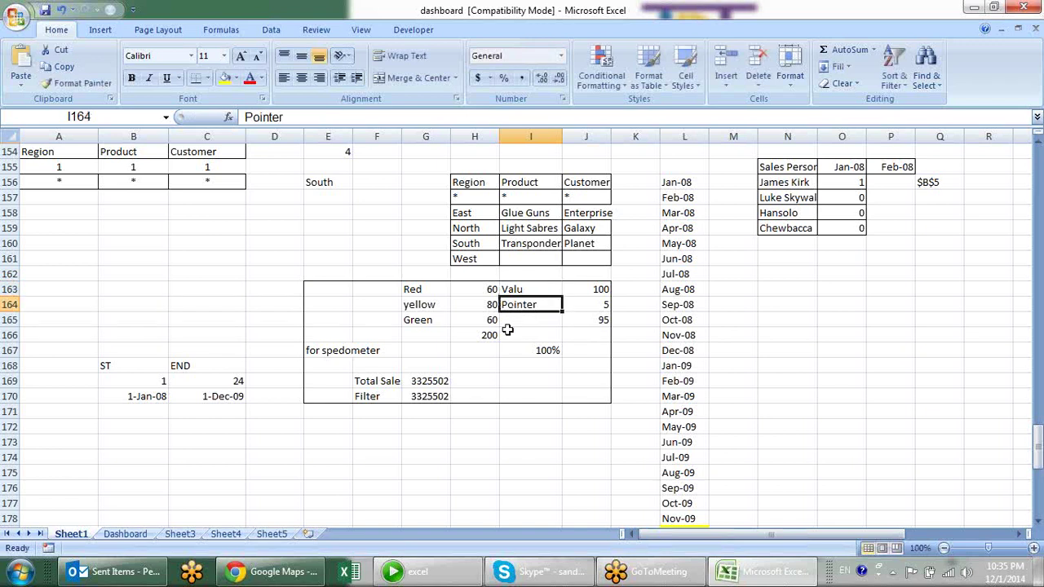
Review the Total Sale, Filter, speedometer percentage and J163 gauge value formulas.
left_click(430, 383)
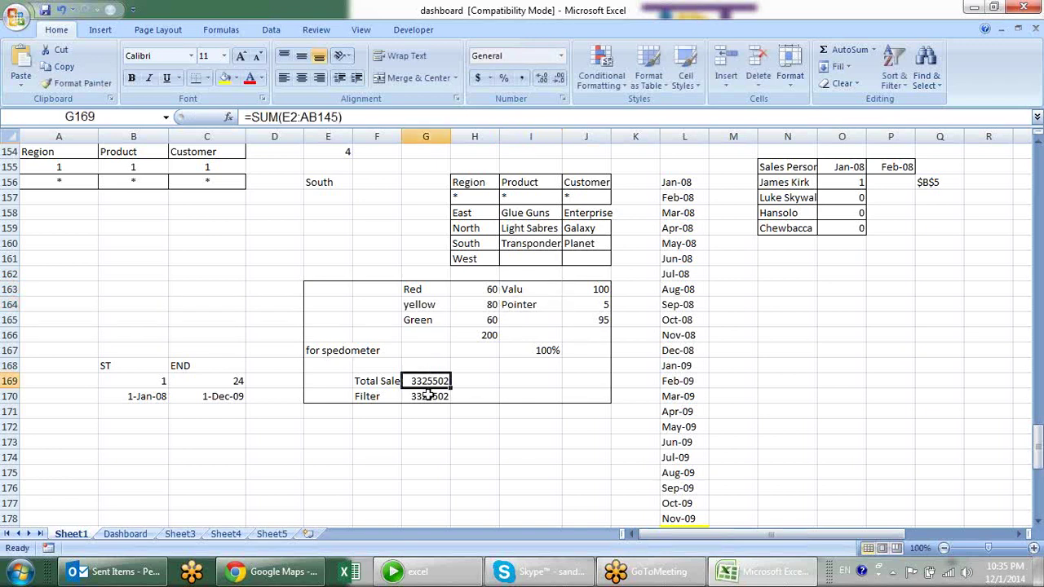
left_click(436, 399)
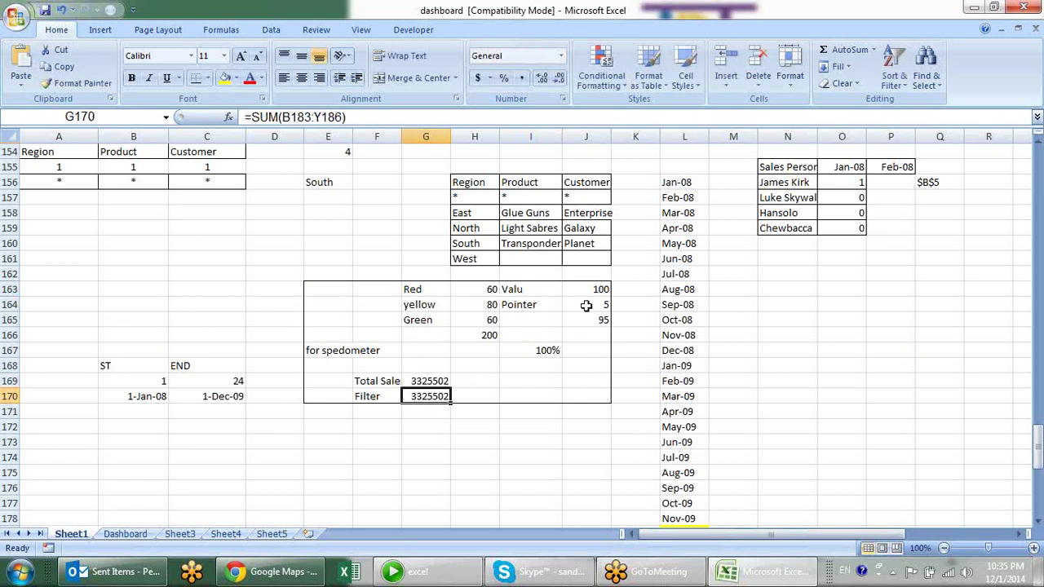
left_click(550, 349)
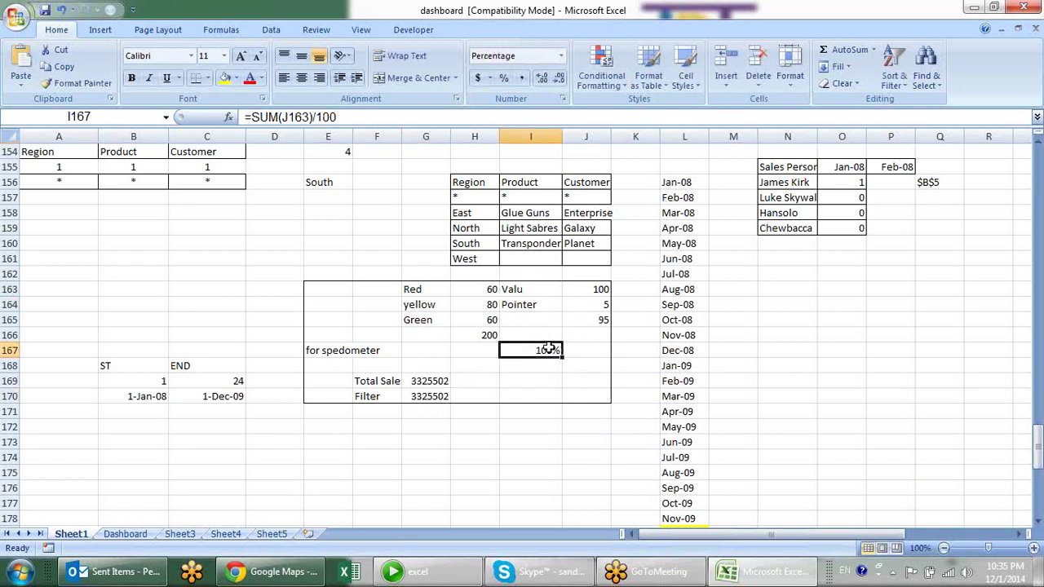
key("F2")
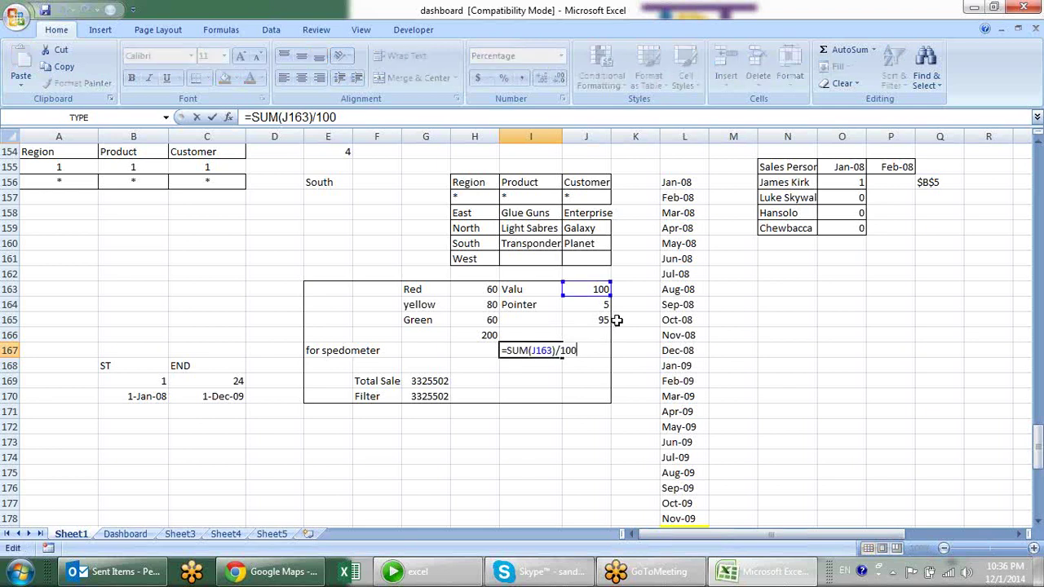
key("Escape")
left_click(600, 289)
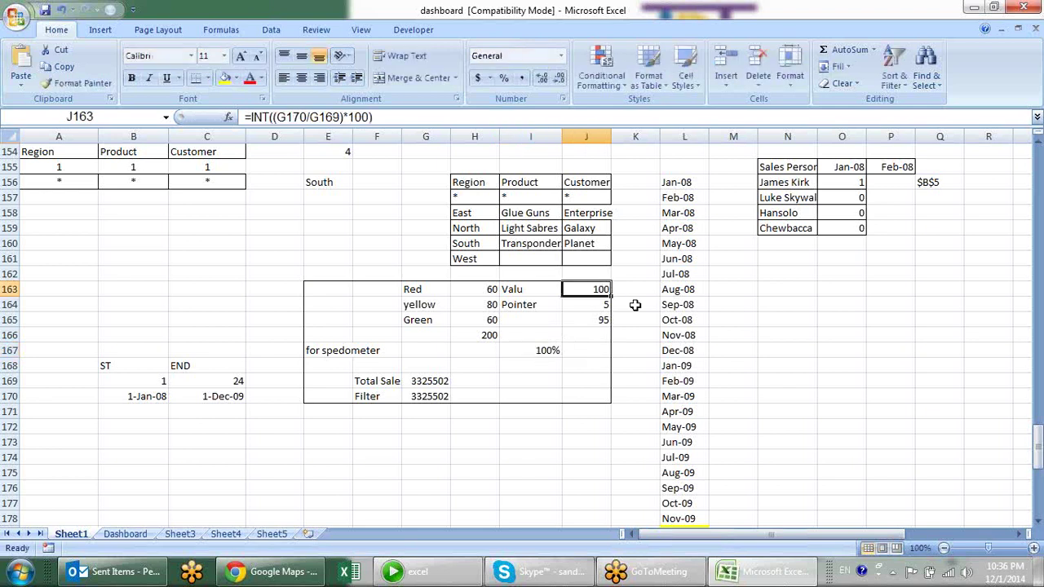
key("F2")
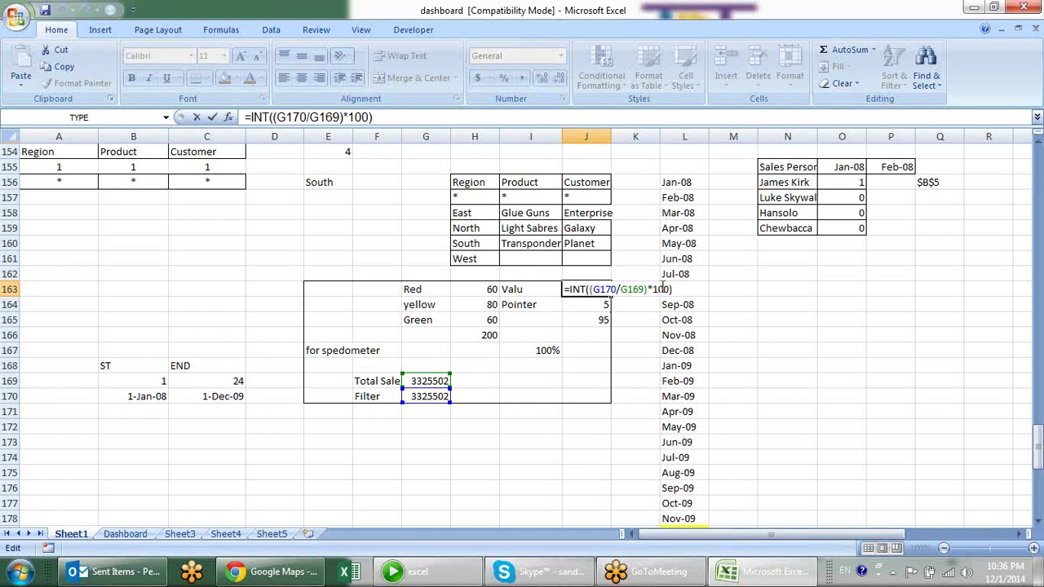
Commit =INT((G170/G169)*100) in J163 and the remainder formula =200-J163-J164 in J165.
key("Return")
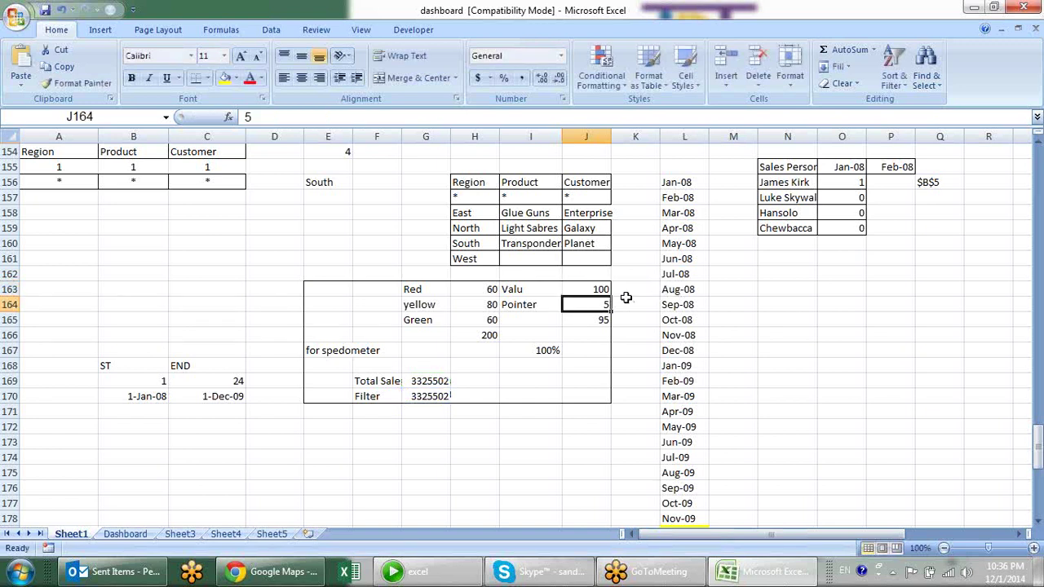
left_click(601, 287)
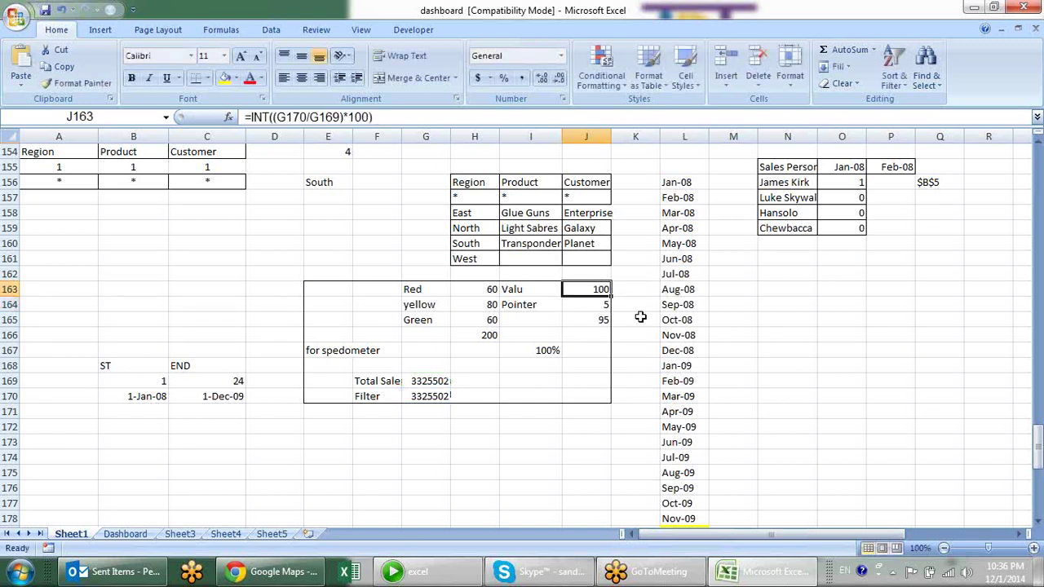
left_click(599, 318)
double_click(597, 318)
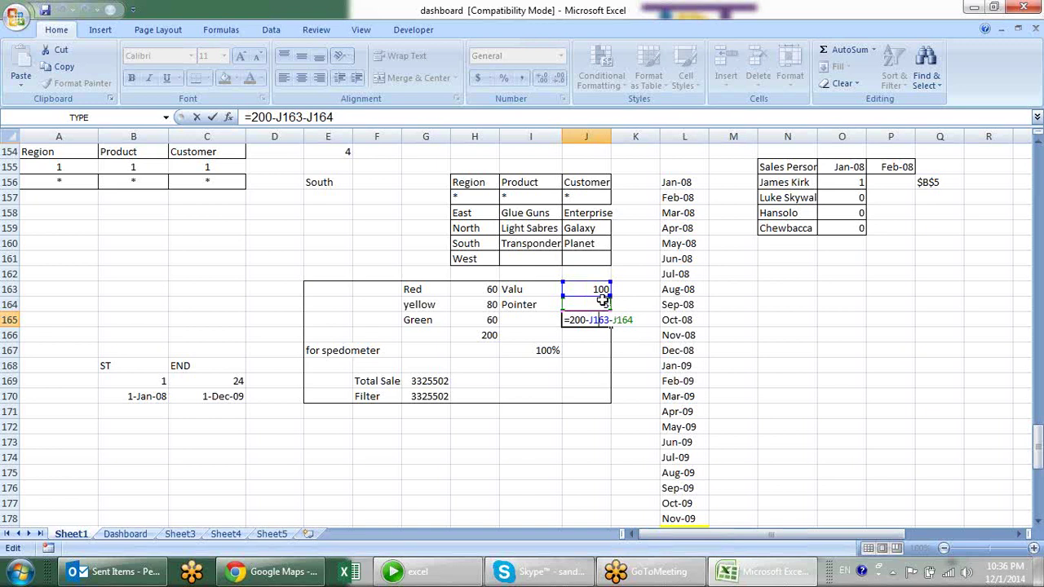
key("Return")
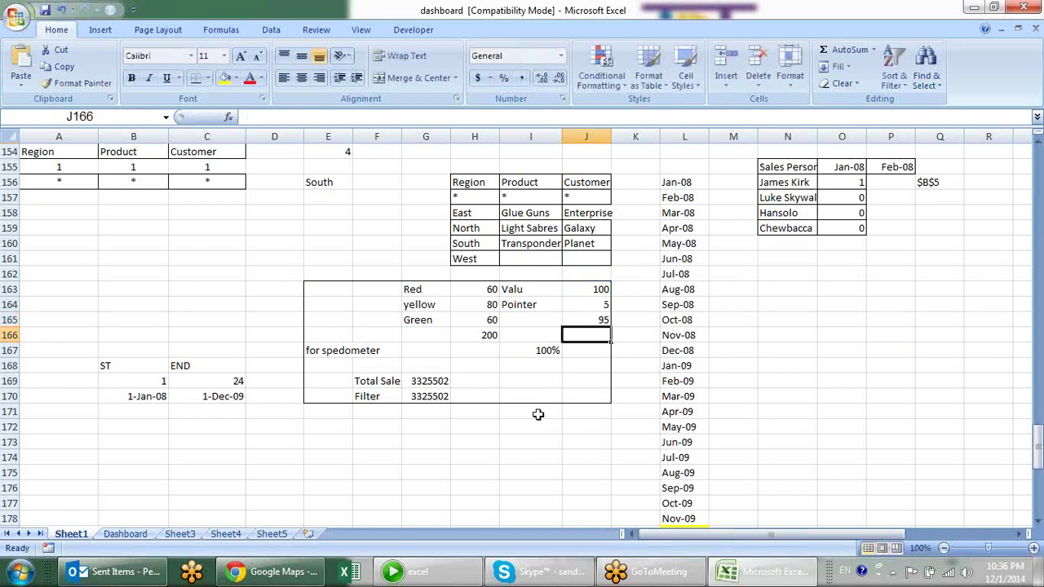
Set region code 2 (East) in A155 and check the 27% results in J163 and I167.
left_click(57, 166)
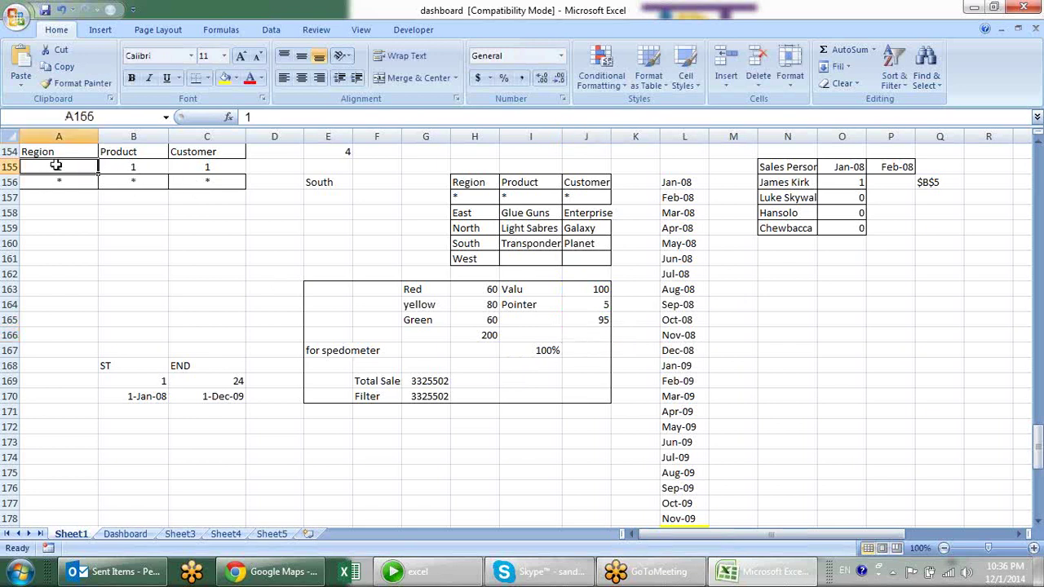
type("2")
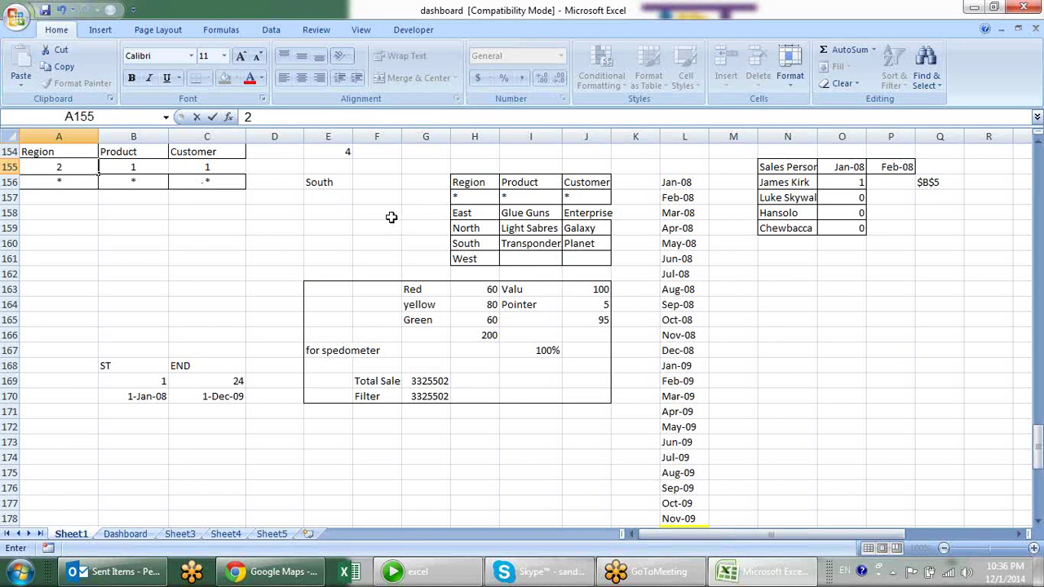
key("Tab")
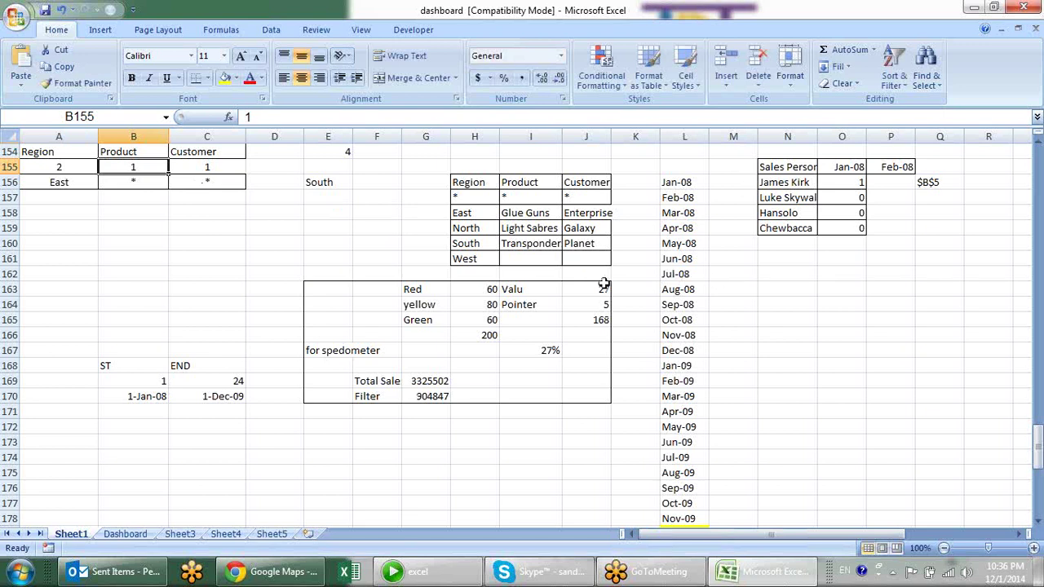
left_click(604, 284)
left_click(539, 351)
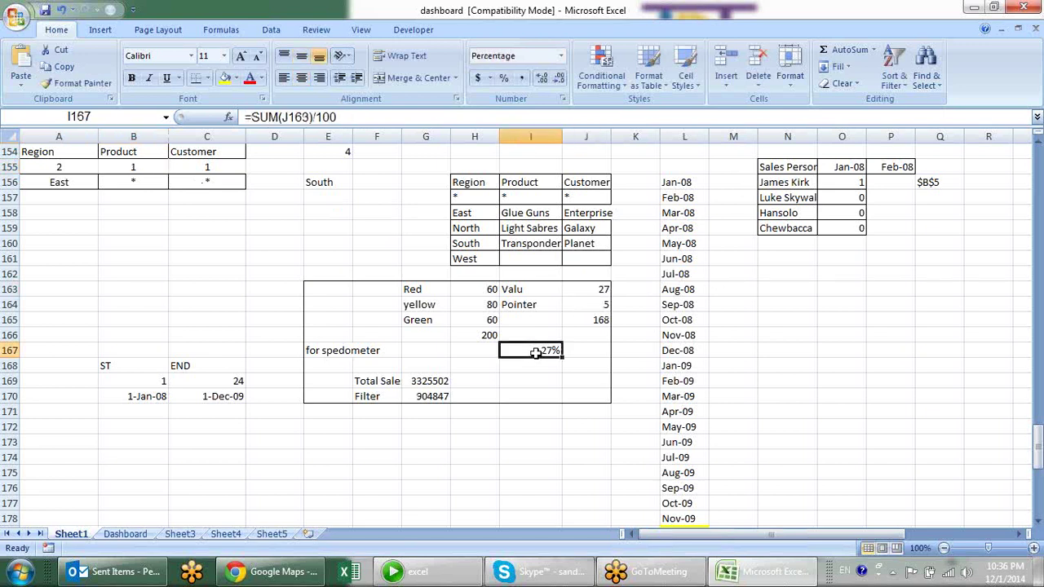
left_click(605, 287)
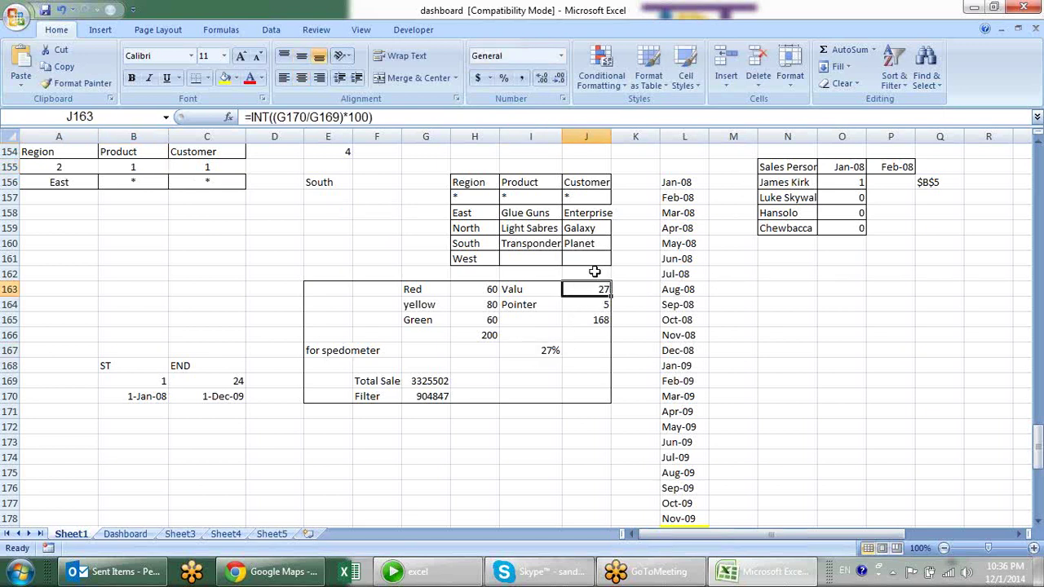
left_click(548, 349)
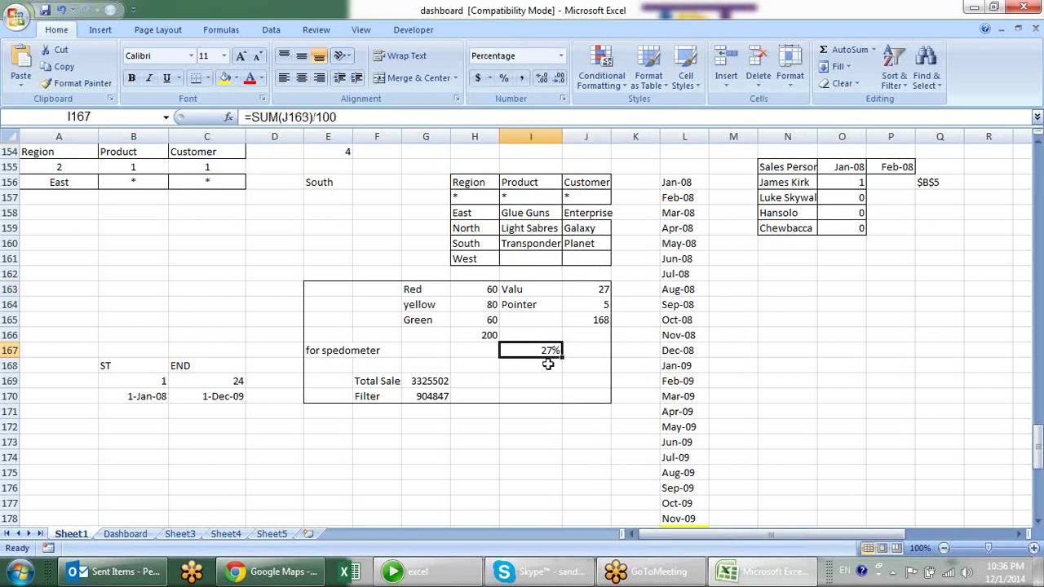
left_click(128, 534)
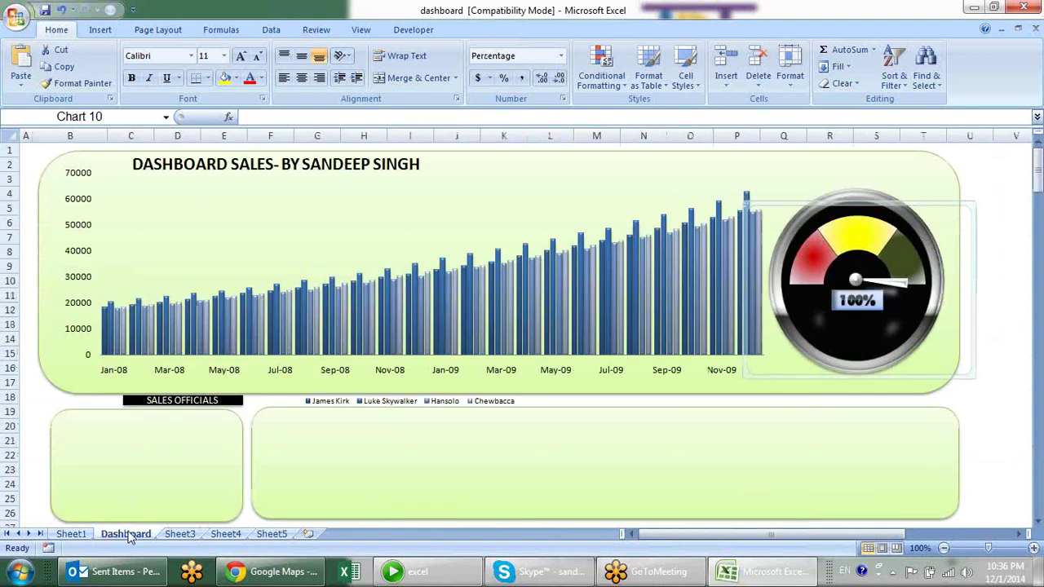
left_click(874, 306)
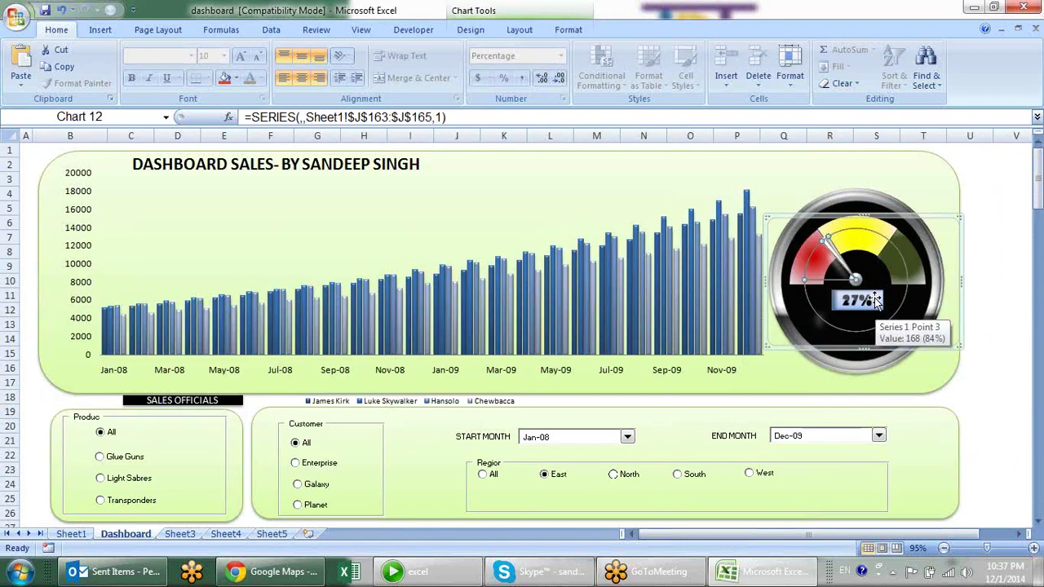
left_click(71, 535)
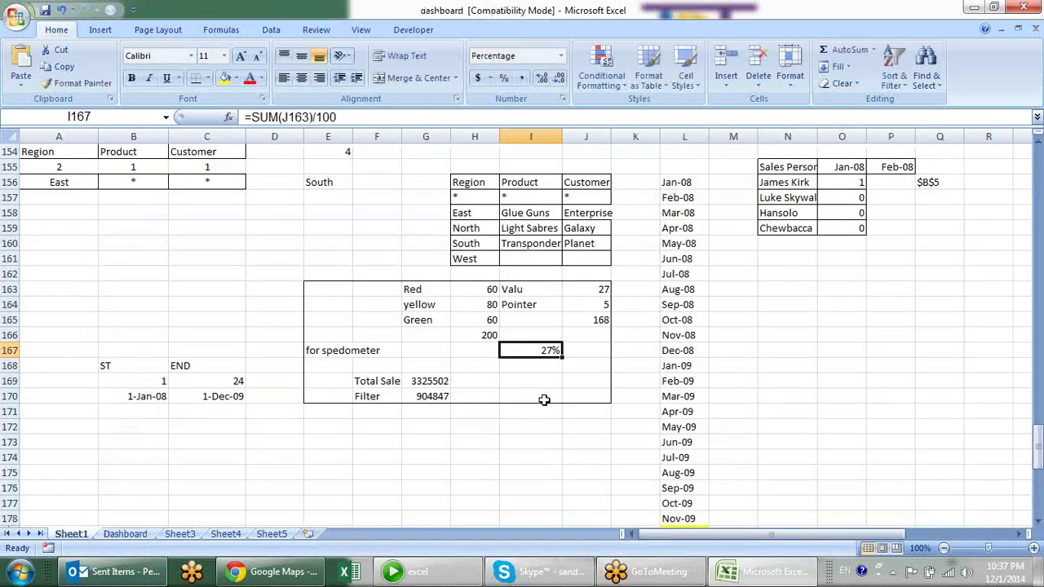
Draw a rectangle below the calculation table and link its text to =$I$167.
left_click(498, 438)
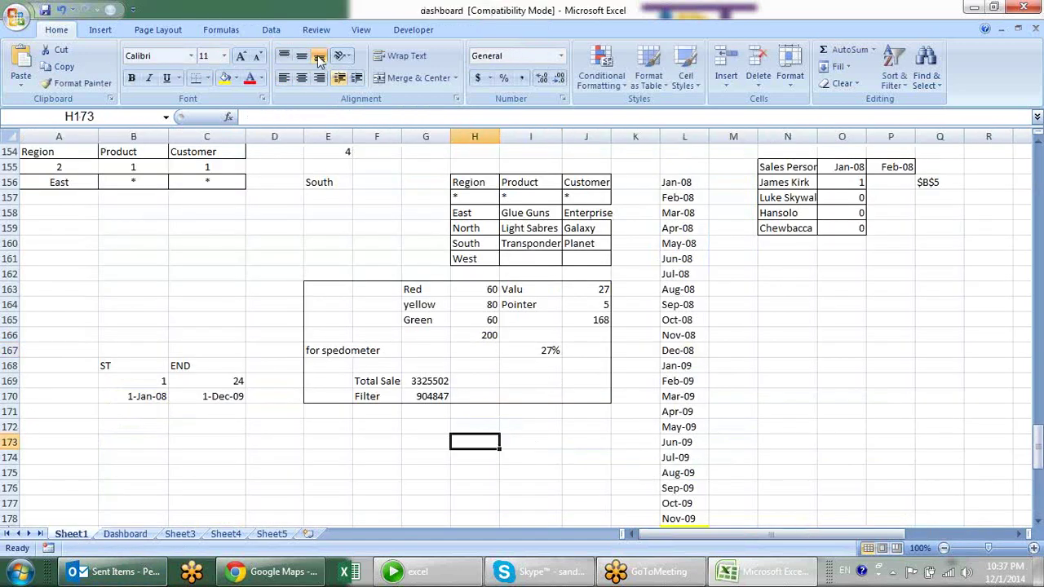
left_click(101, 30)
left_click(169, 69)
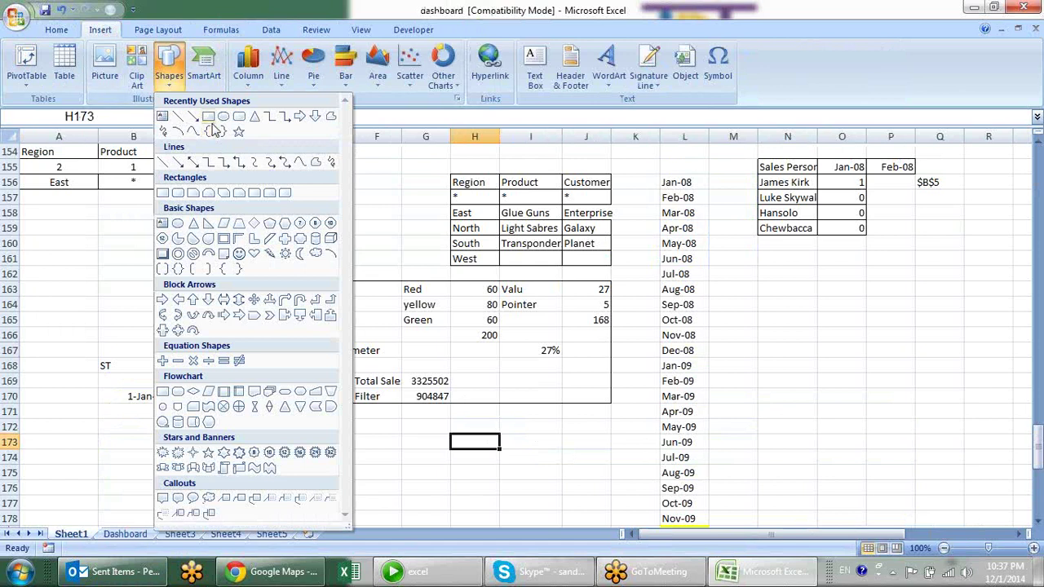
left_click(208, 117)
left_click_drag(341, 436, 439, 473)
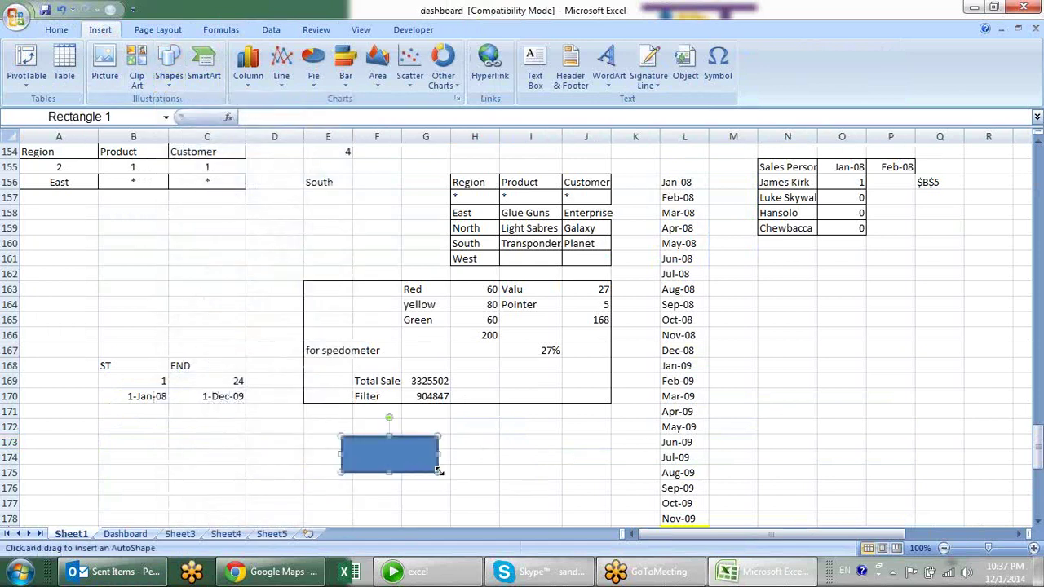
left_click(286, 120)
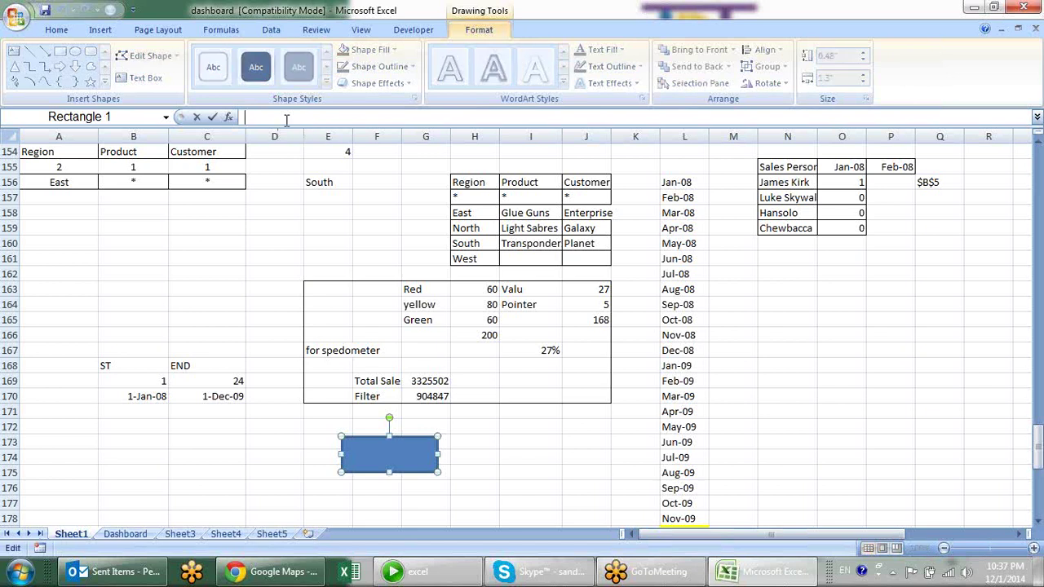
type("=")
left_click(548, 350)
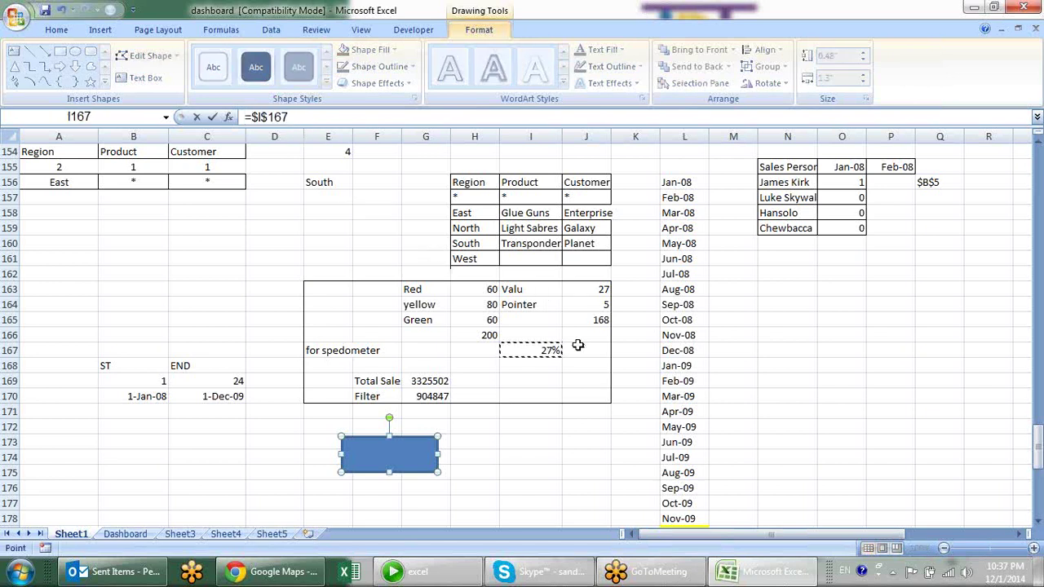
key("Return")
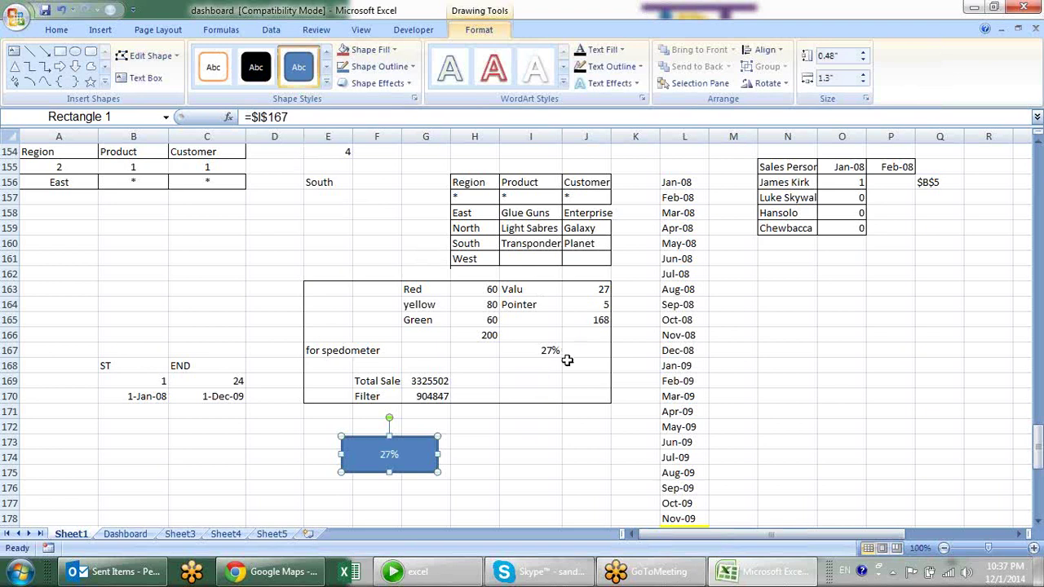
Give the linked rectangle a light-green Subtle Effect style and font size 24.
left_click(531, 422)
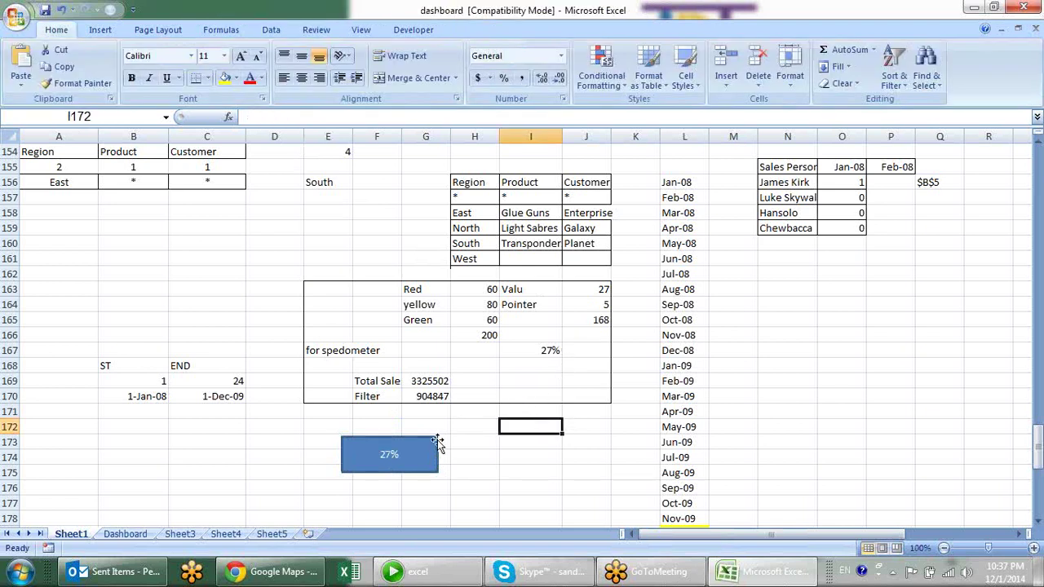
left_click(438, 440)
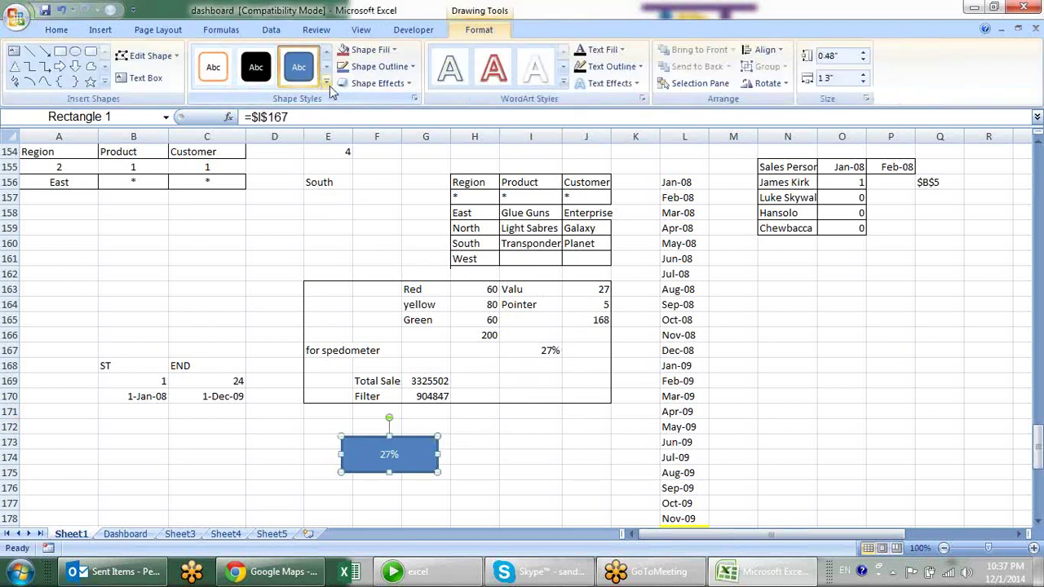
left_click(327, 84)
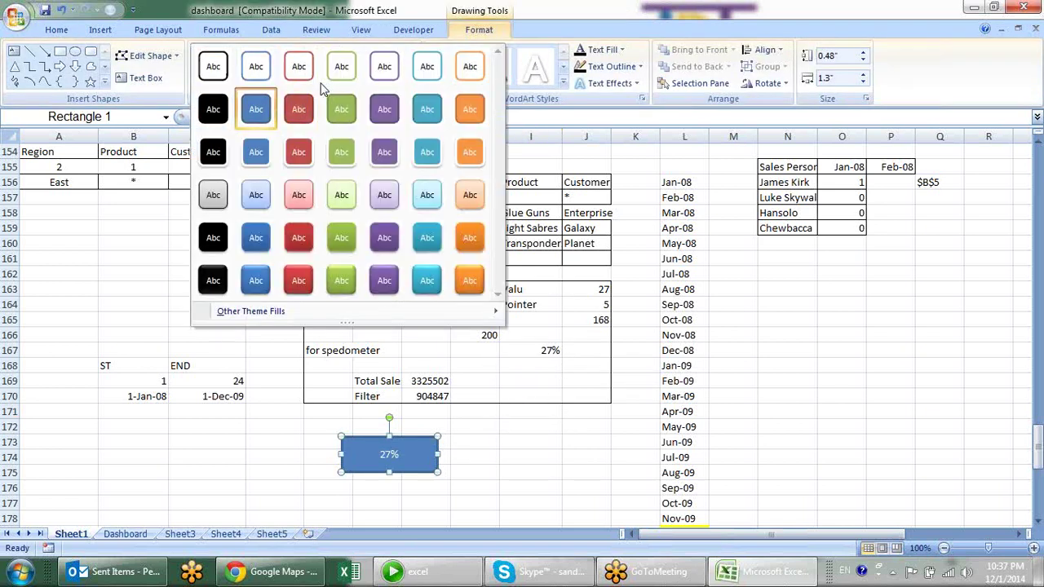
left_click(343, 205)
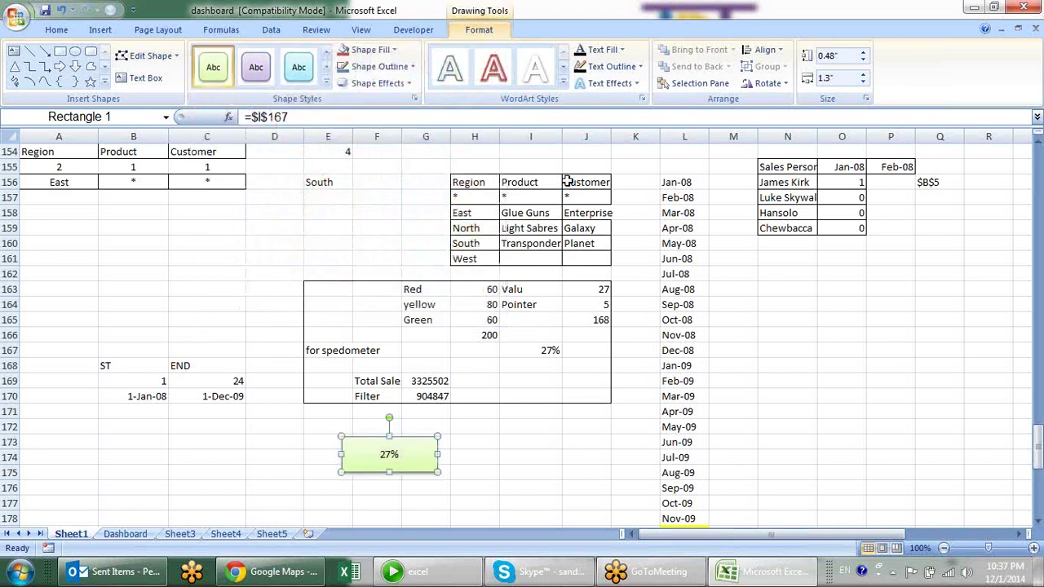
left_click(56, 30)
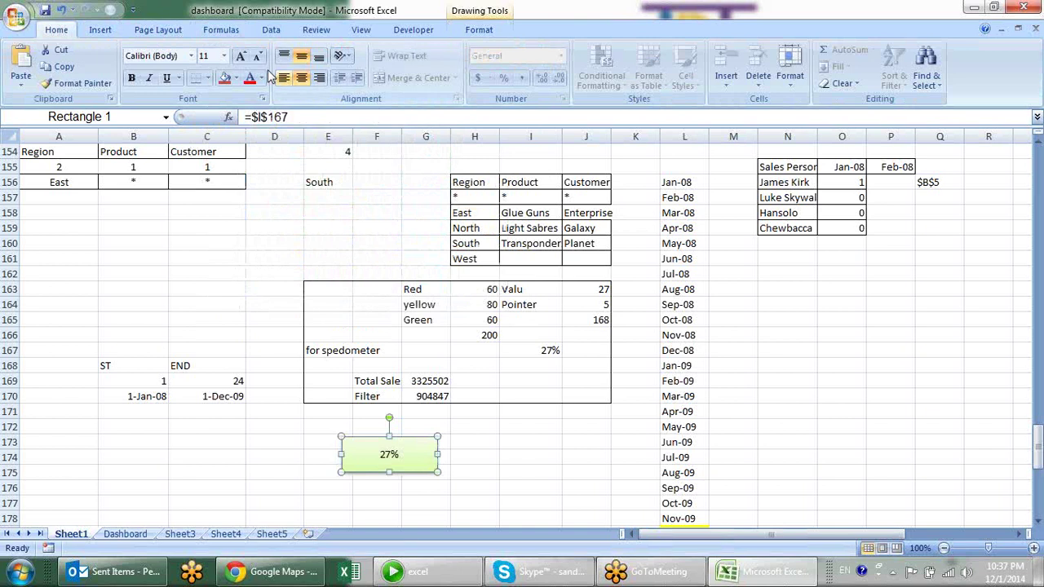
left_click(240, 56)
left_click(241, 55)
left_click(241, 55)
left_click(241, 56)
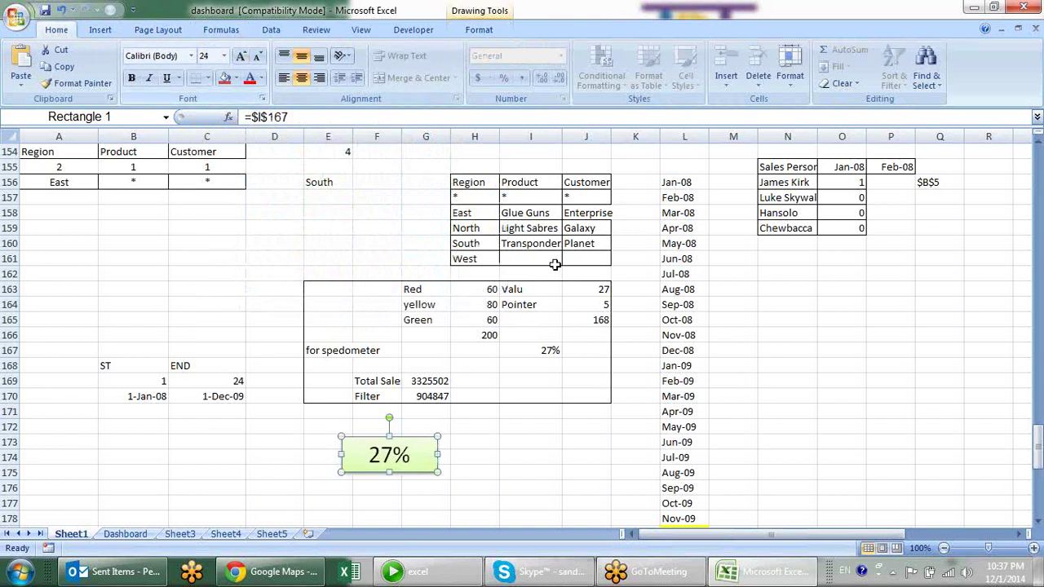
left_click(82, 169)
Enter filter codes 3, 2 and 3 in A155, B155 and C155 for North, Glue Guns and Galaxy.
type("1")
key("Return")
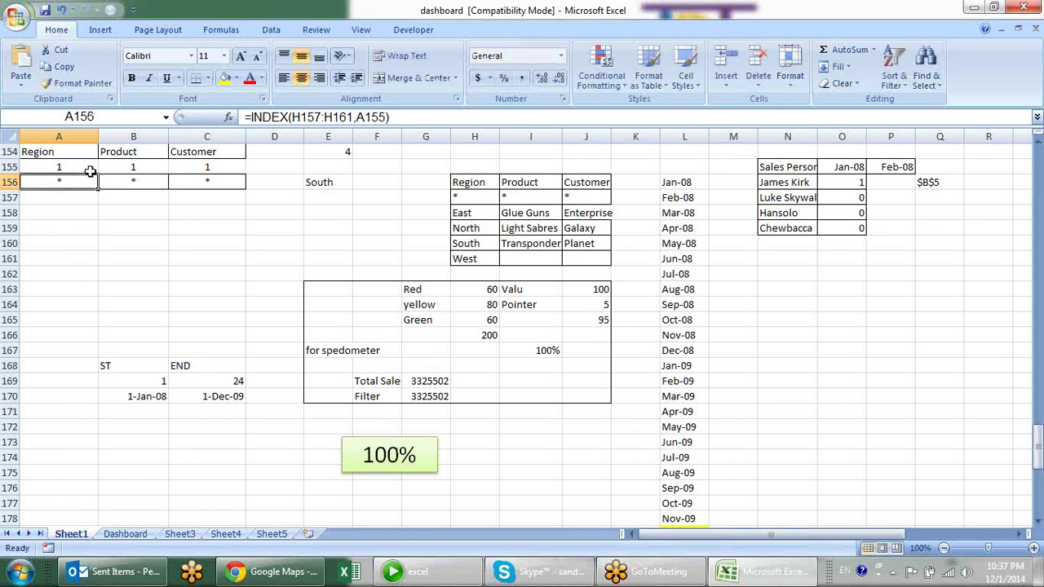
left_click(80, 164)
type("3")
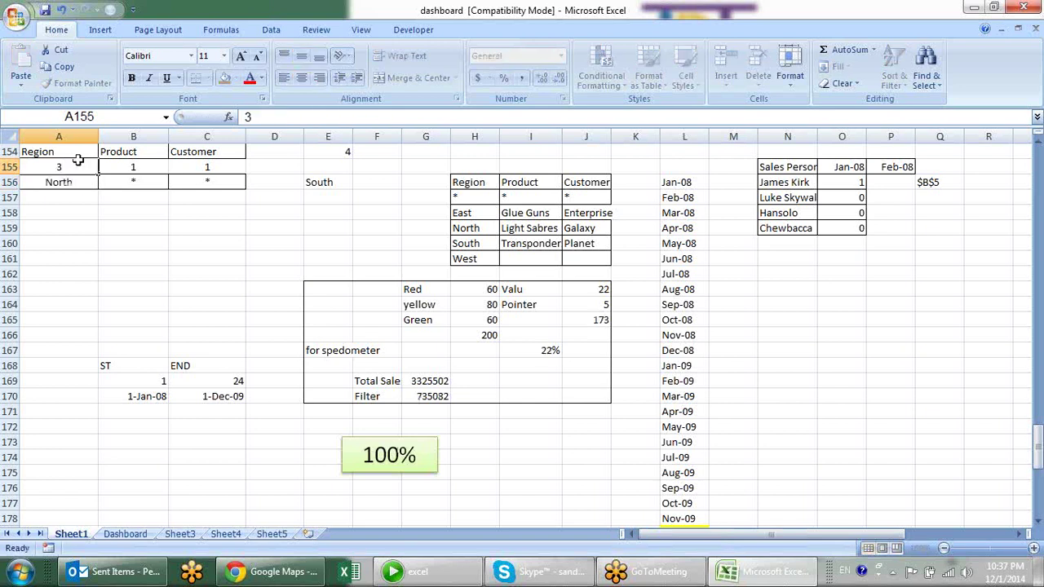
key("Return")
left_click(120, 170)
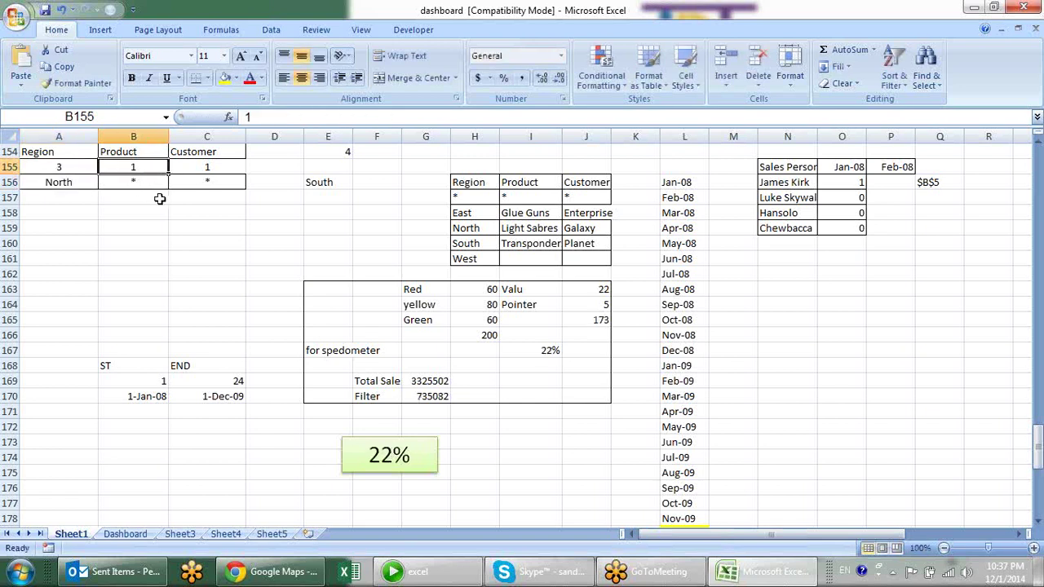
type("2")
key("Return")
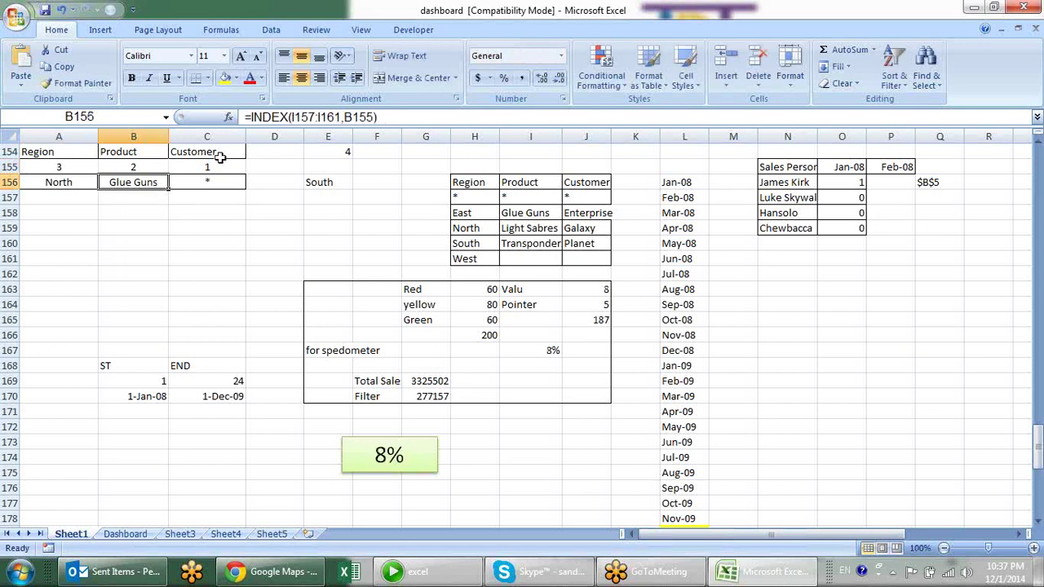
left_click(211, 164)
type("3")
key("Return")
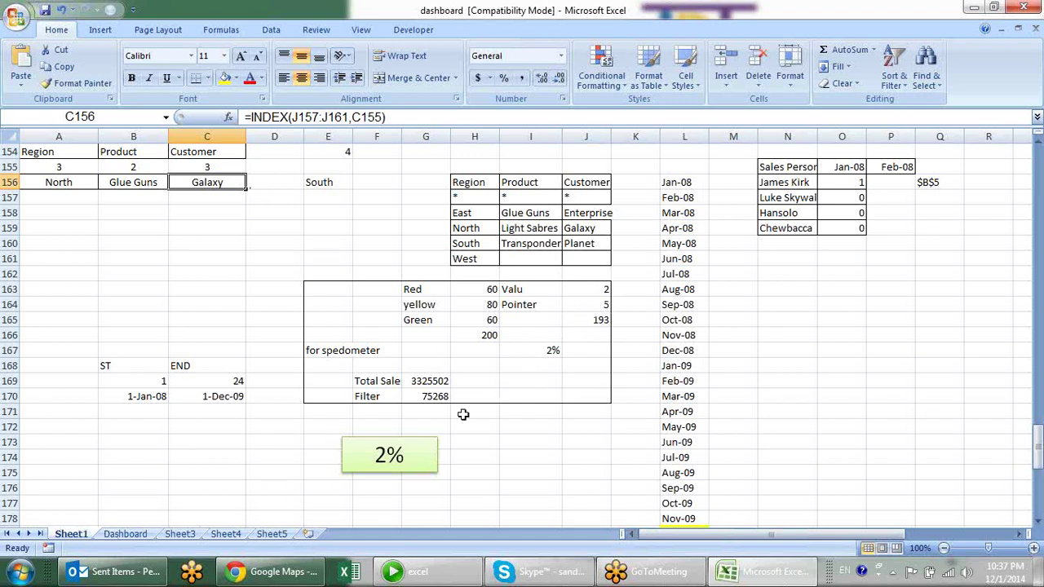
Switch to the Dashboard sheet and inspect the speedometer gauge reading 2%.
left_click(594, 289)
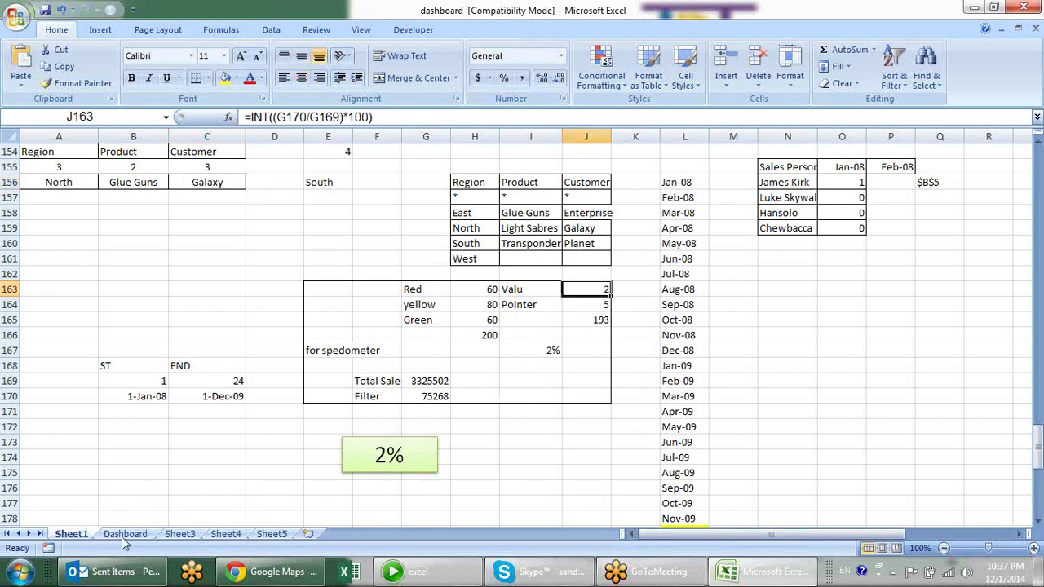
left_click(125, 533)
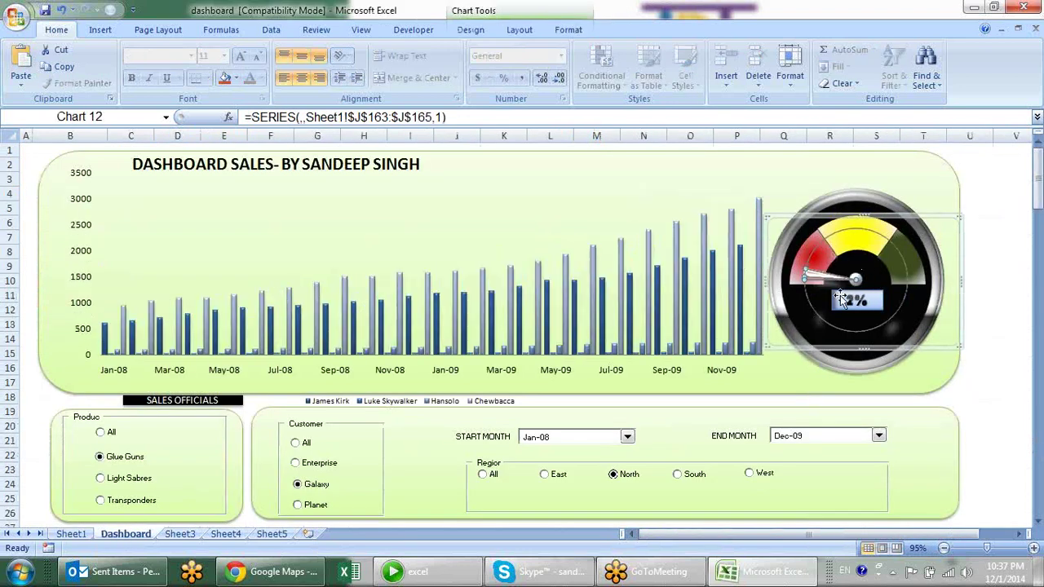
left_click(979, 209)
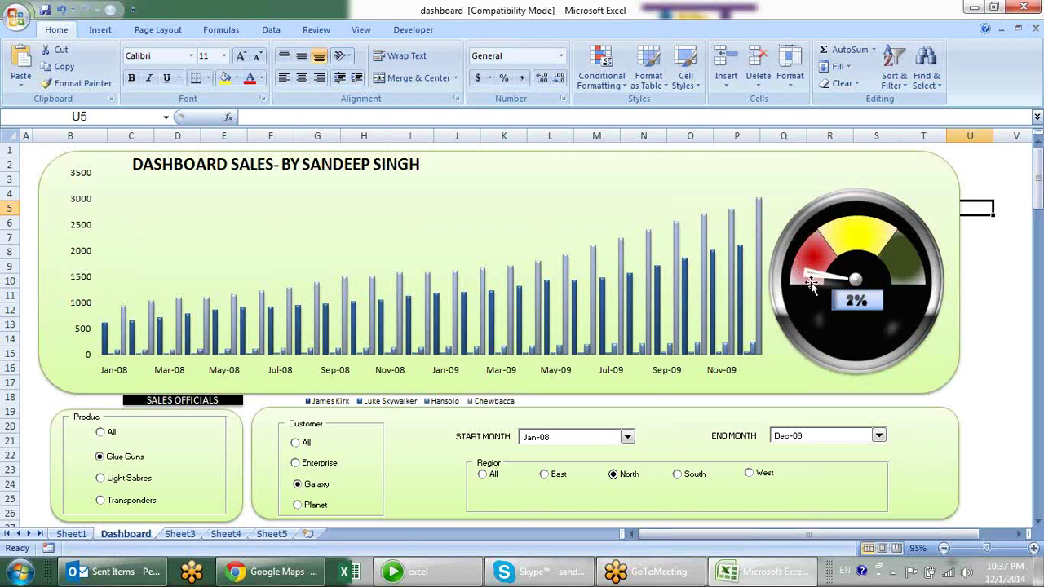
left_click(869, 237)
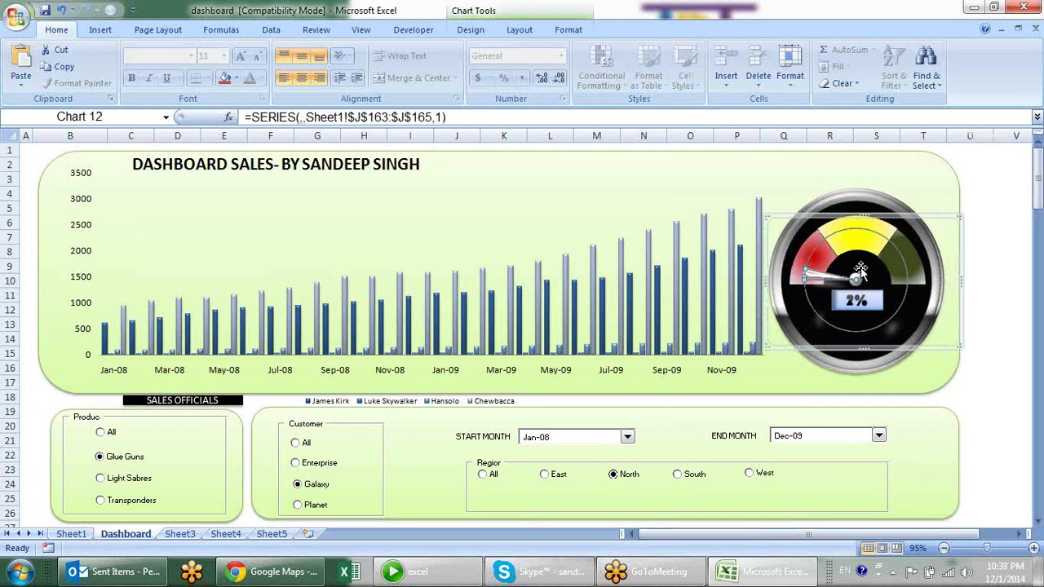
left_click(1015, 425)
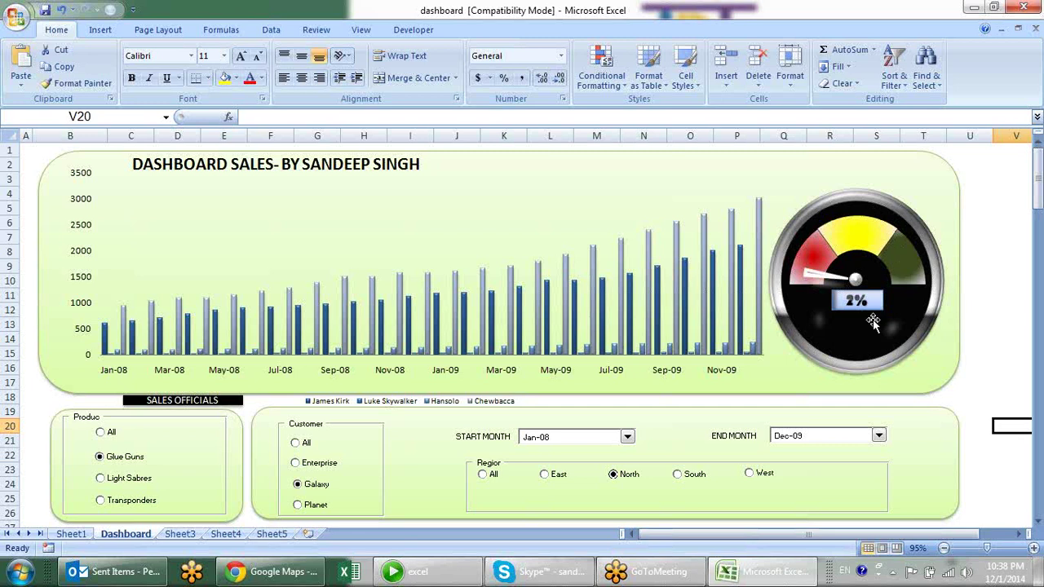
Draw a circle over the middle of the bar chart and apply the black shape style.
left_click(100, 30)
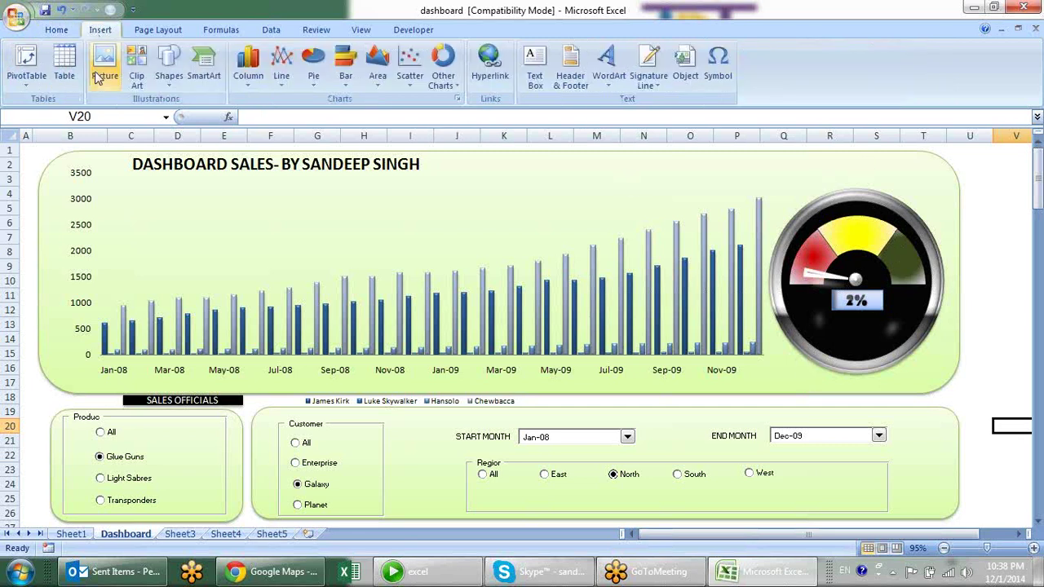
left_click(169, 66)
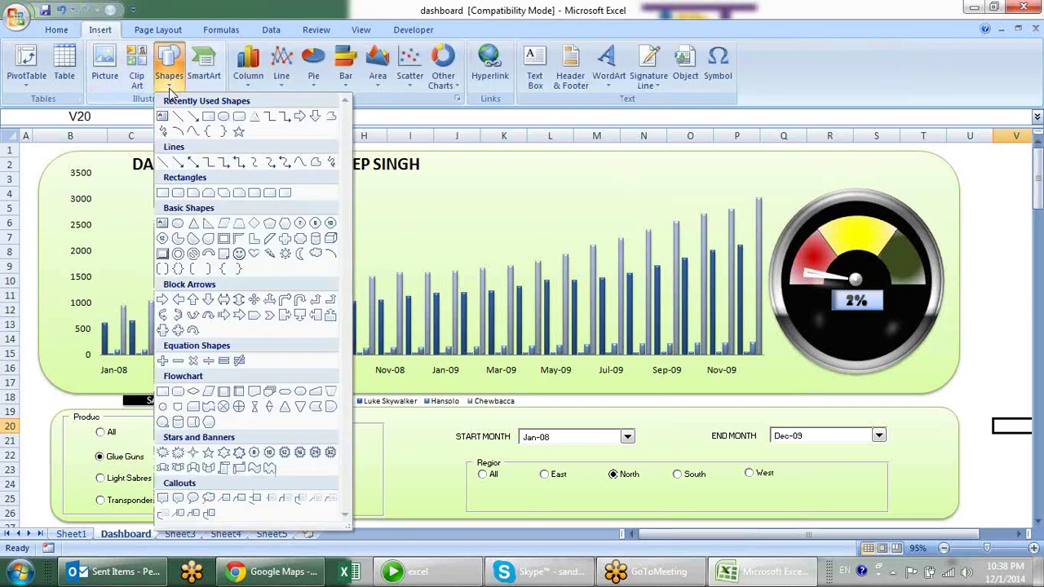
left_click(225, 119)
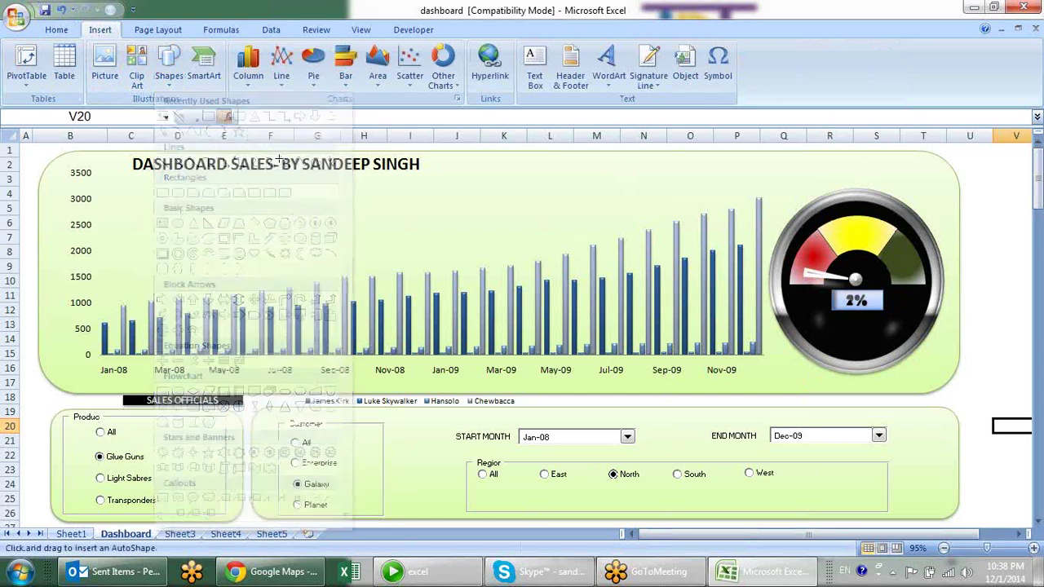
left_click_drag(337, 208, 493, 368)
left_click(327, 82)
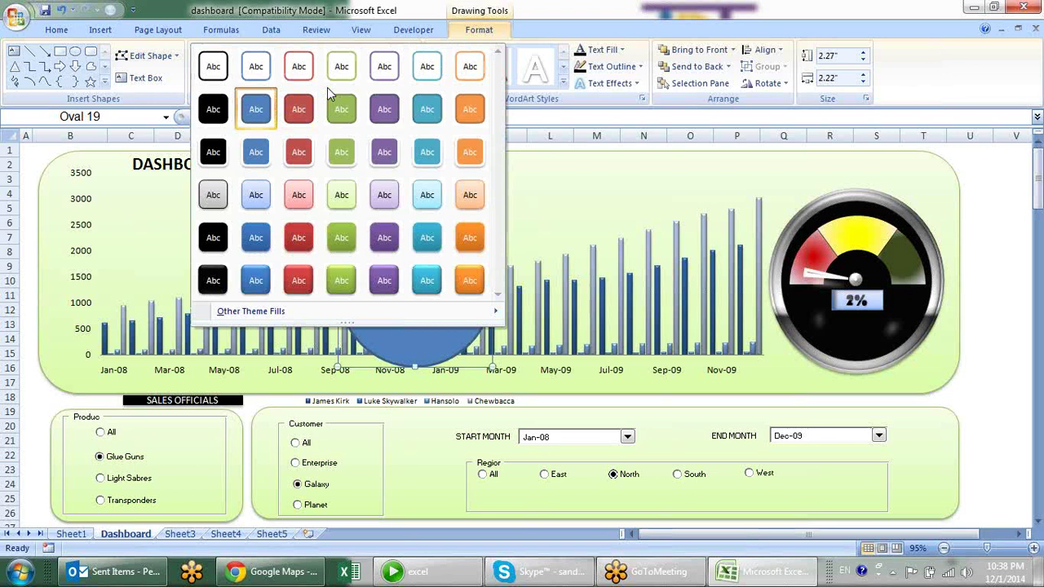
left_click(218, 159)
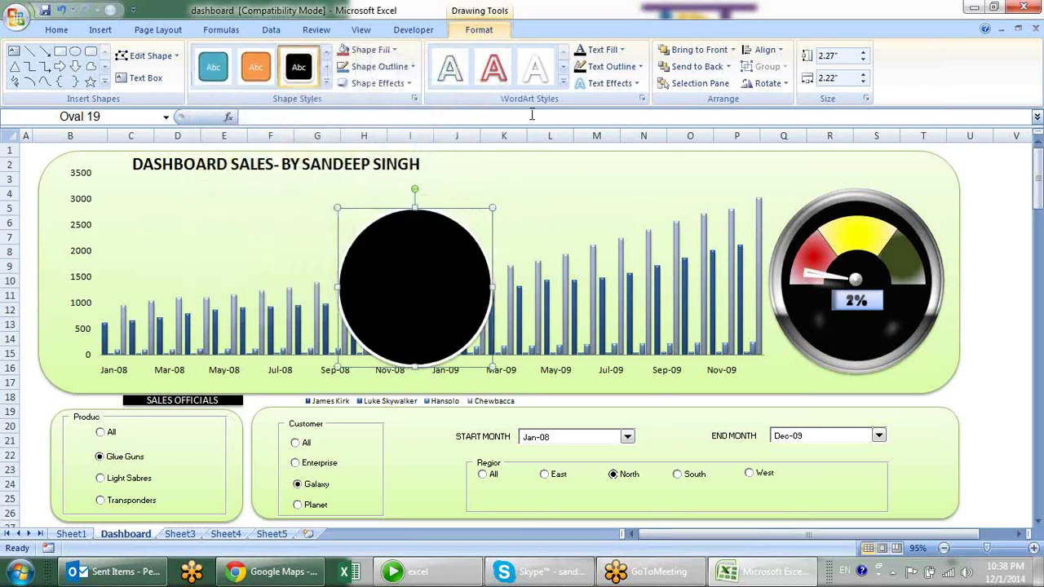
Give the black circle a 10 pt thick white outline.
left_click(410, 72)
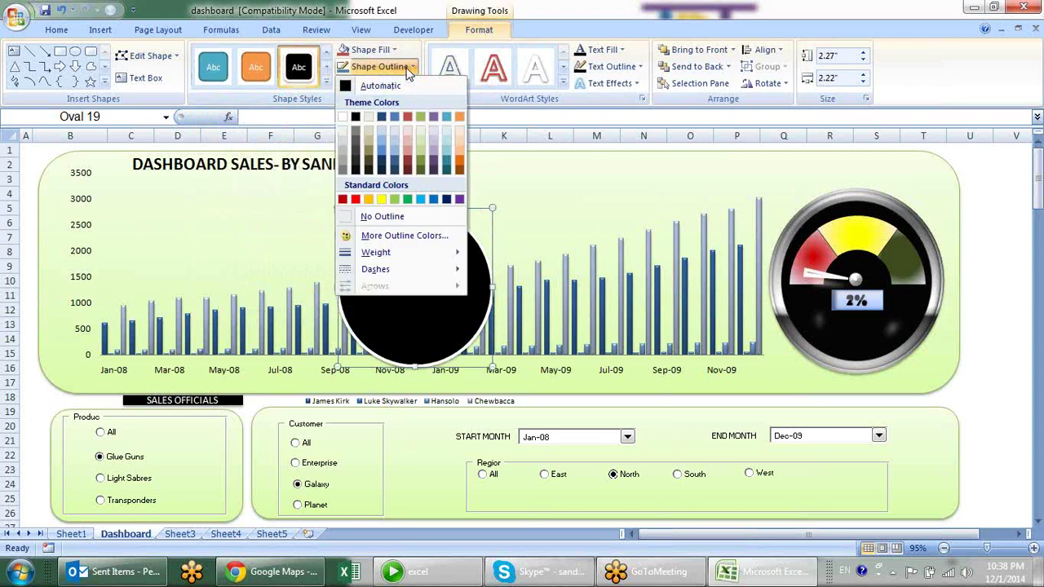
mouse_move(376, 252)
left_click(547, 407)
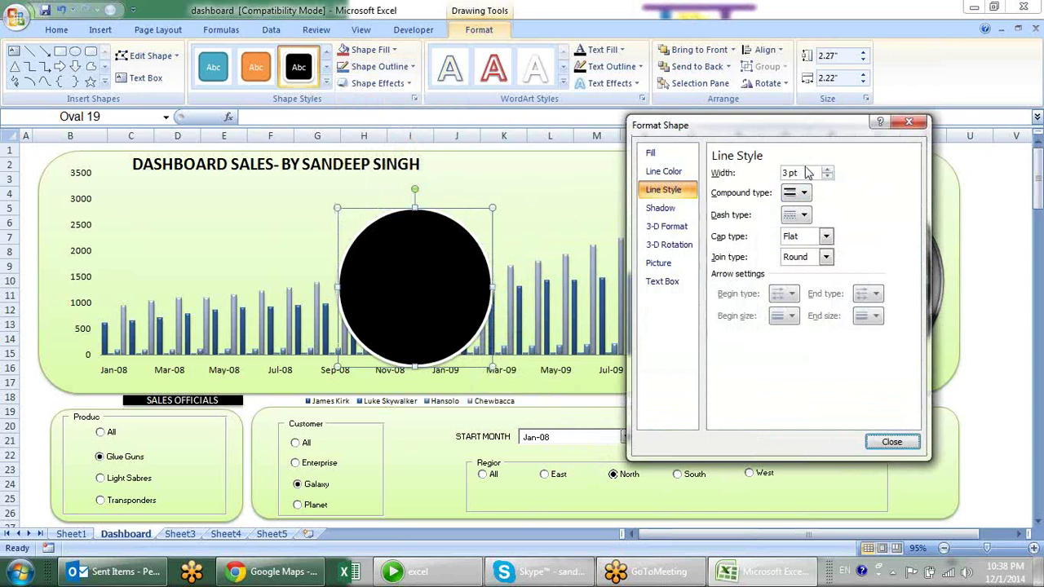
left_click_drag(807, 173, 757, 183)
type("20")
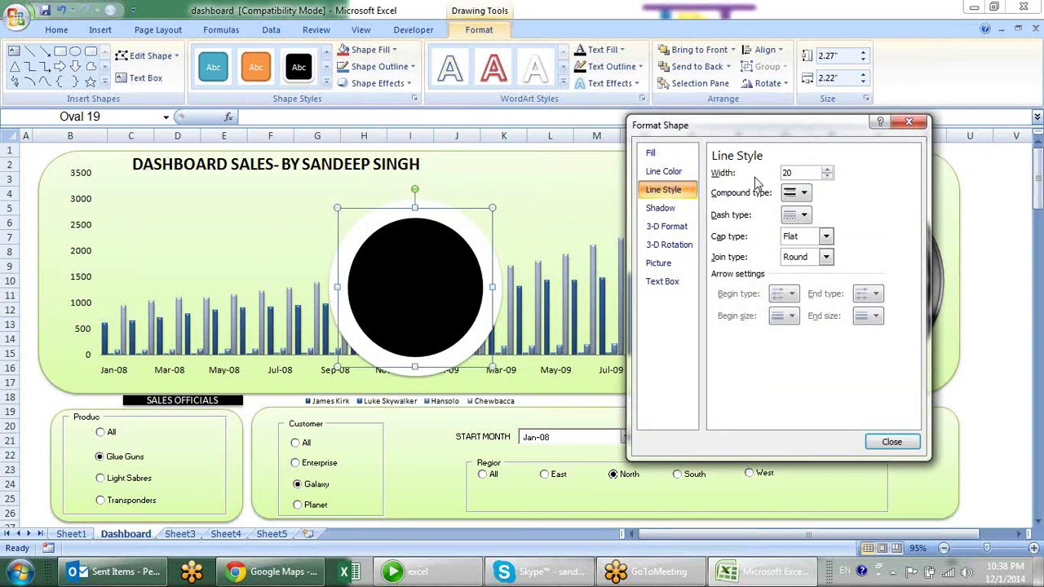
key("BackSpace")
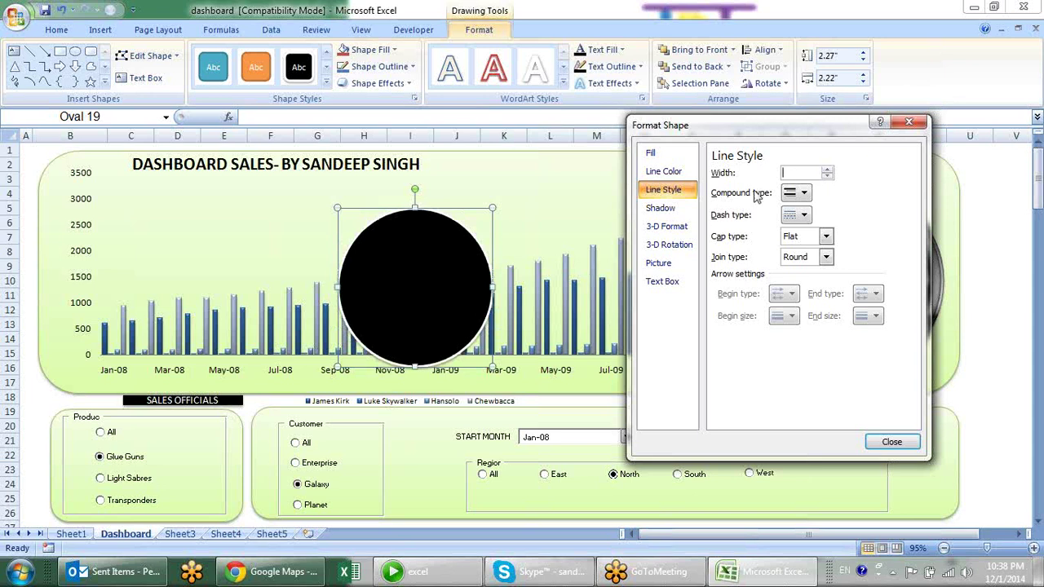
type("10")
key("Return")
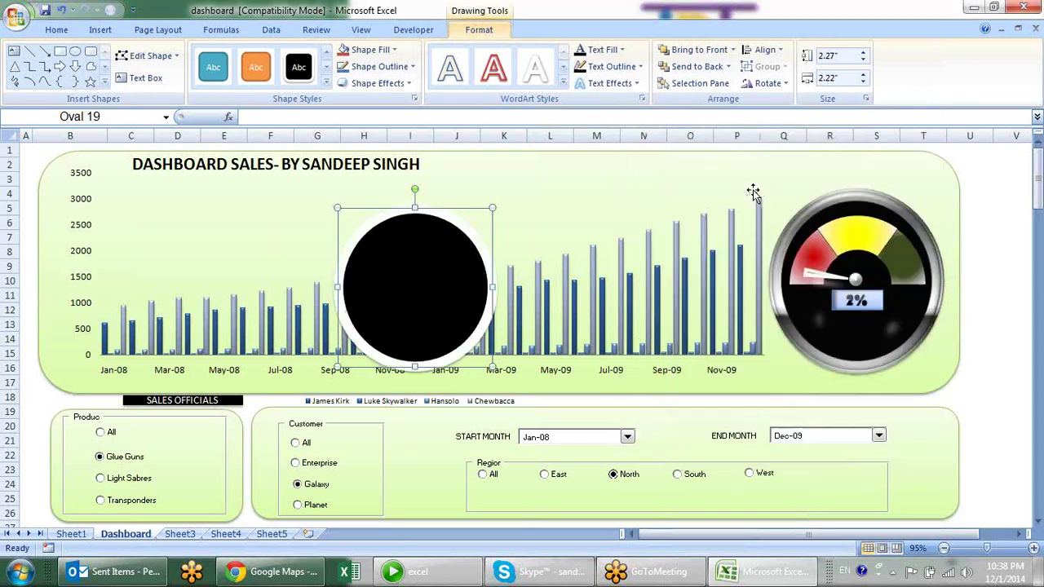
left_click(412, 66)
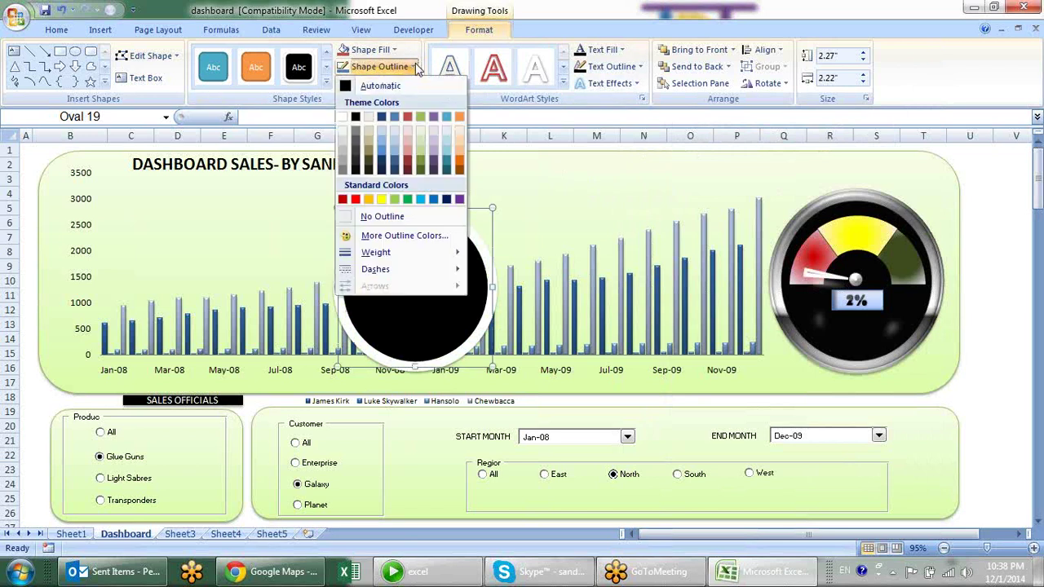
Make the circle's outline a silver preset radial gradient.
right_click(488, 265)
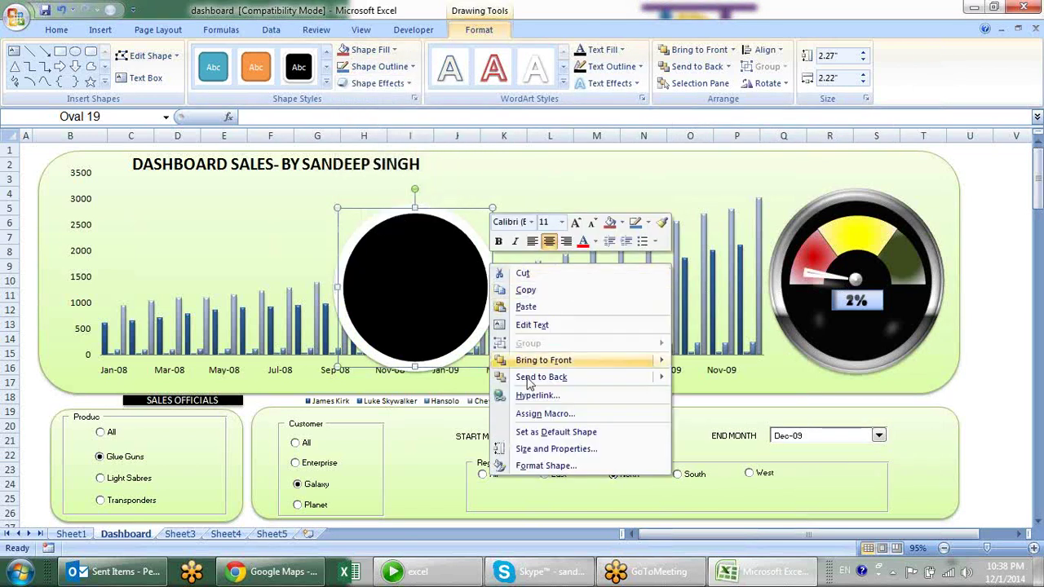
left_click(543, 466)
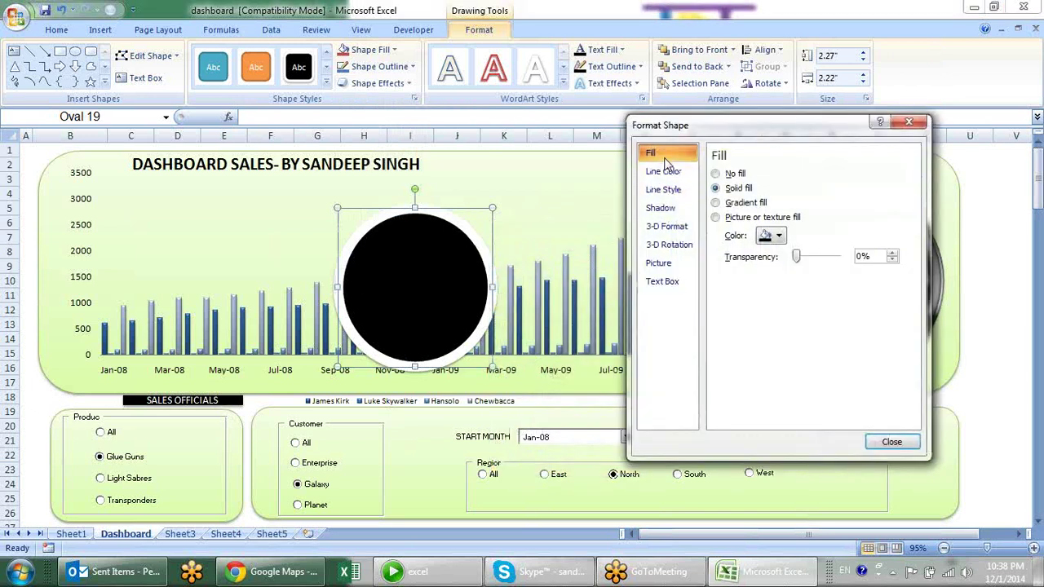
left_click(676, 191)
left_click(663, 172)
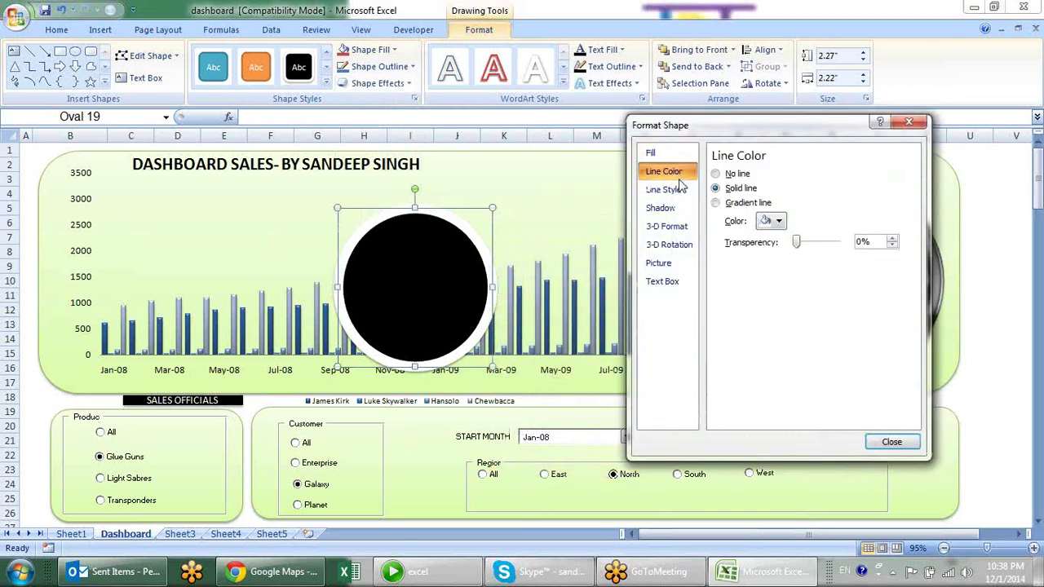
left_click(739, 204)
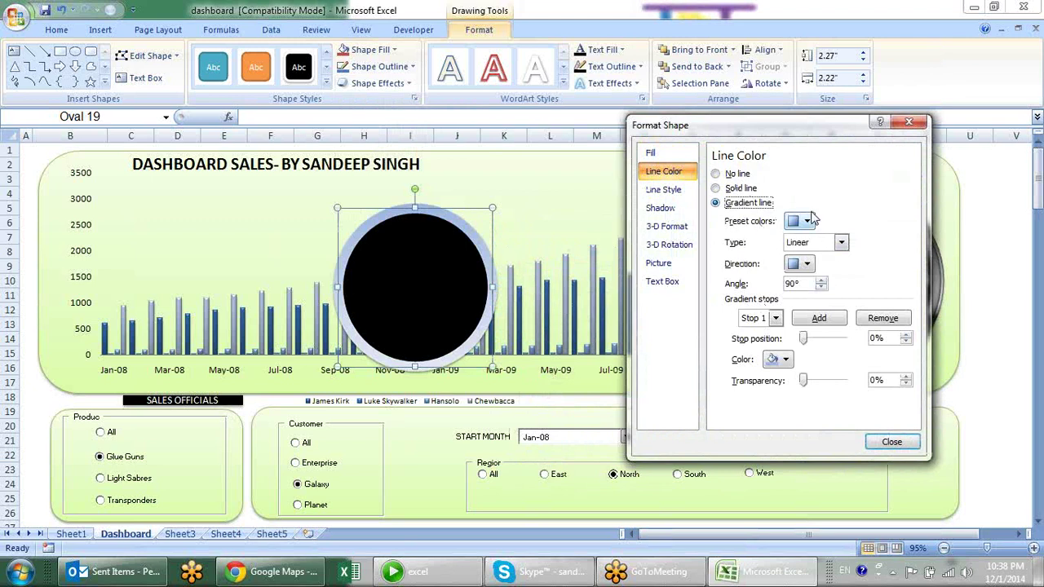
left_click(806, 221)
left_click(803, 388)
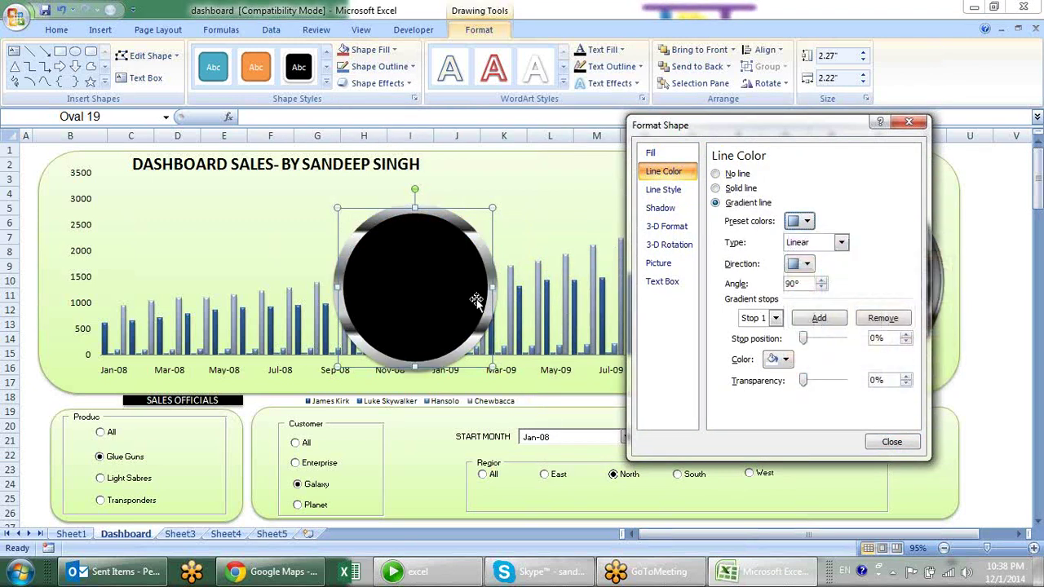
left_click(842, 243)
left_click(832, 270)
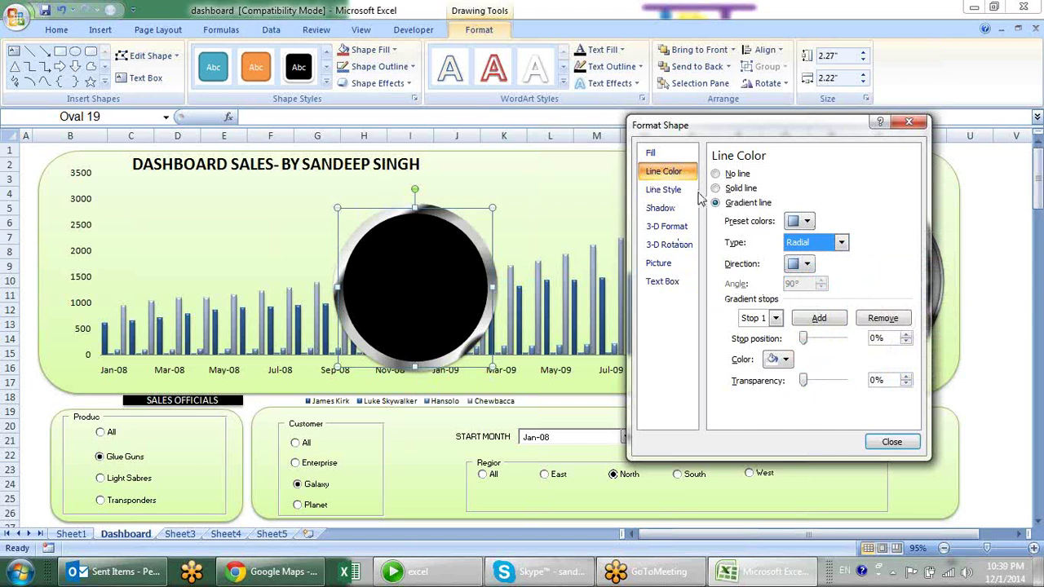
Set the outline to 10 pt width with a single compound line.
left_click(663, 189)
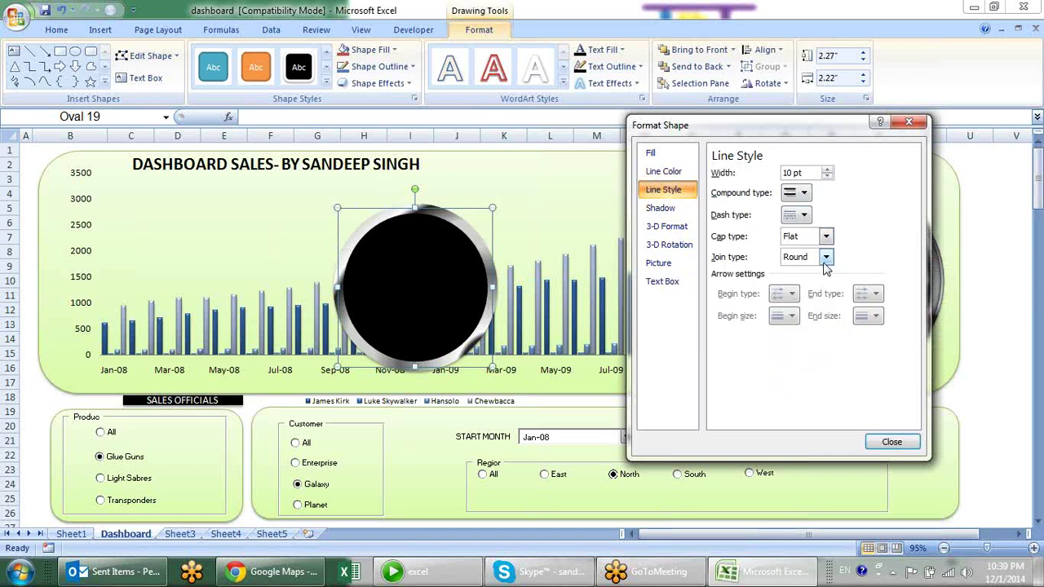
left_click(803, 200)
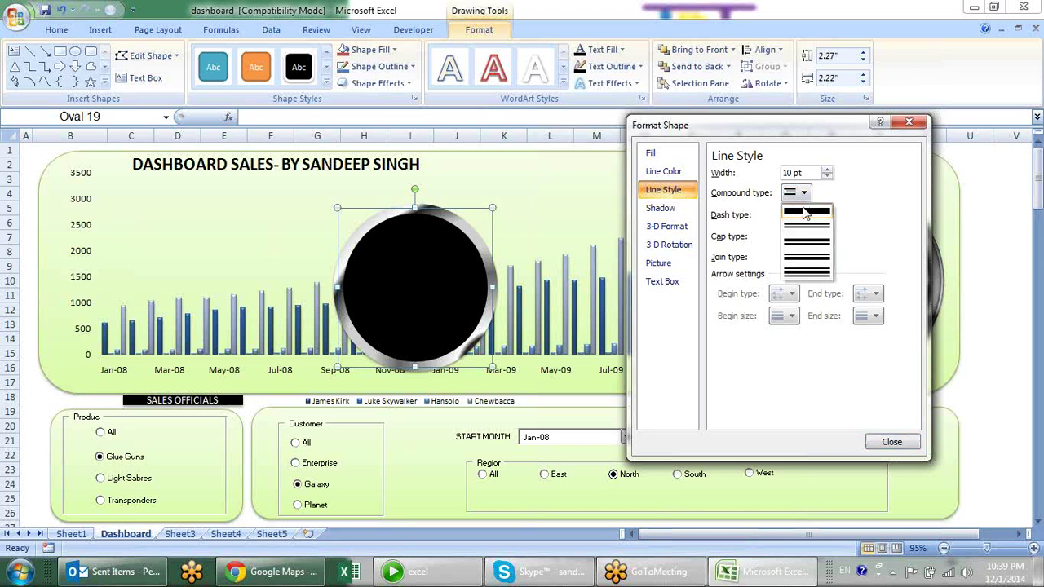
left_click(801, 261)
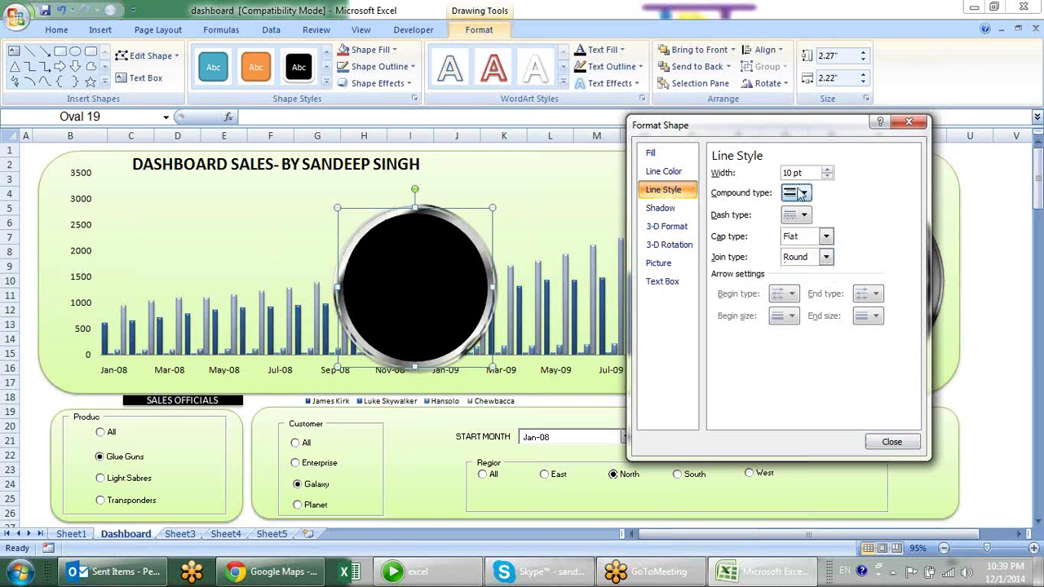
left_click(909, 122)
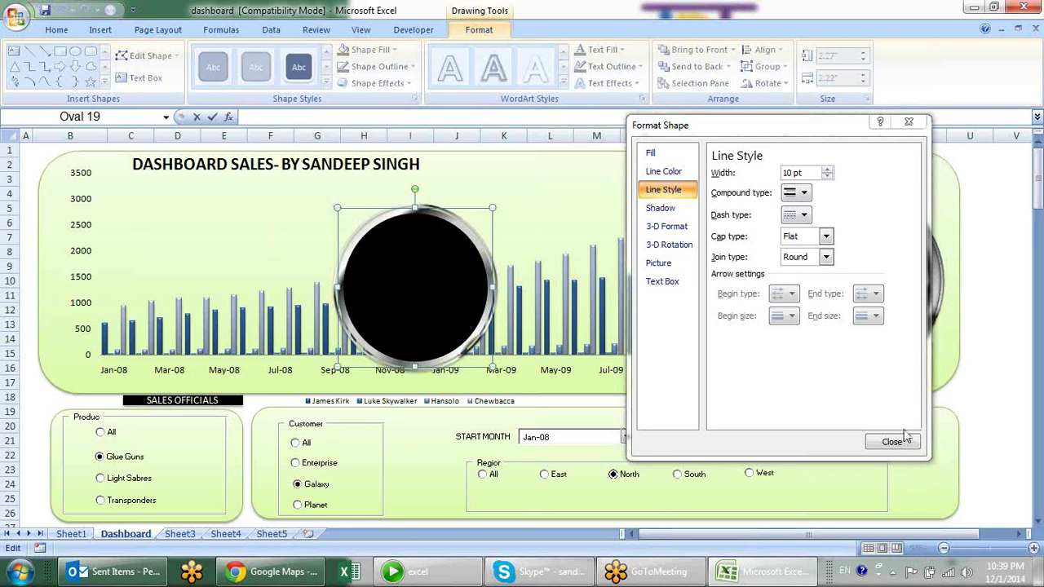
left_click(400, 269)
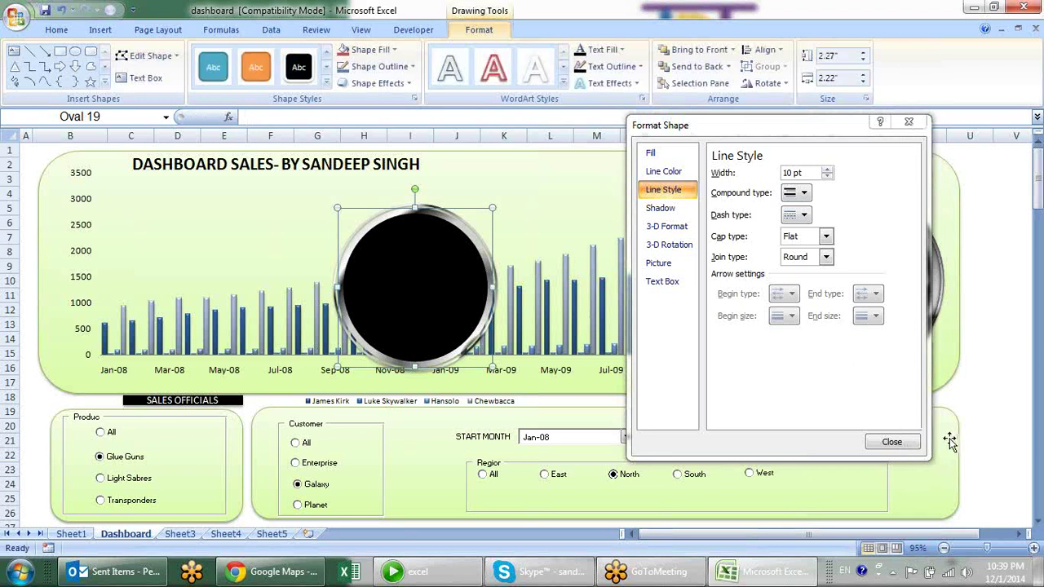
Close the Format Shape settings and bring up the Insert shapes gallery.
left_click(892, 442)
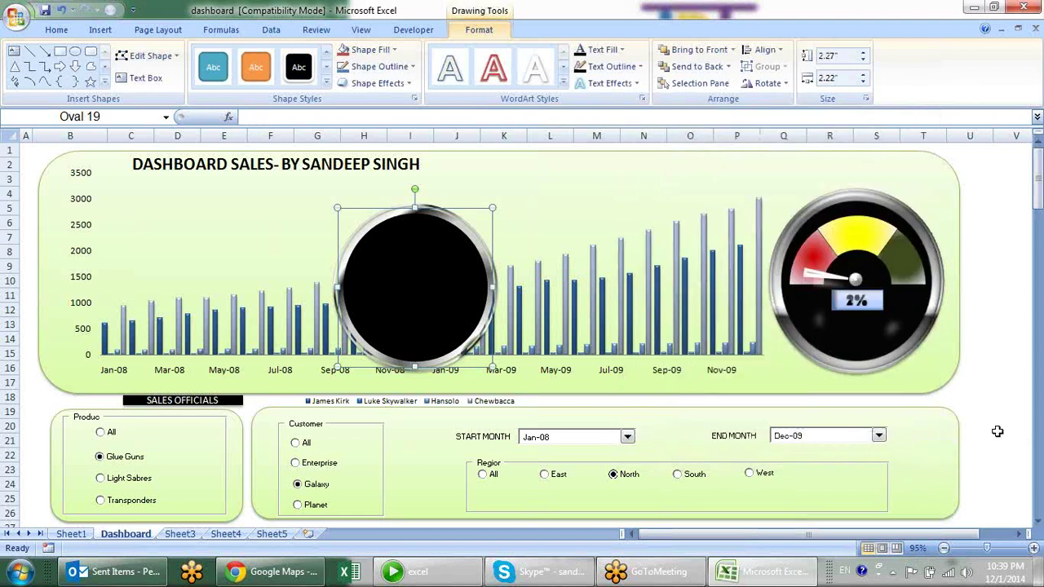
left_click(897, 327)
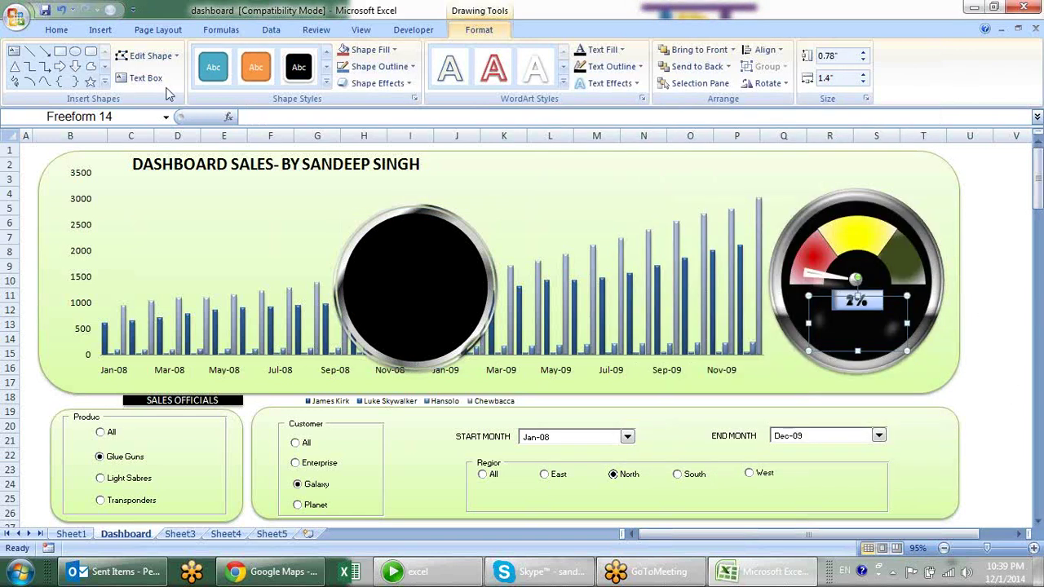
left_click(47, 84)
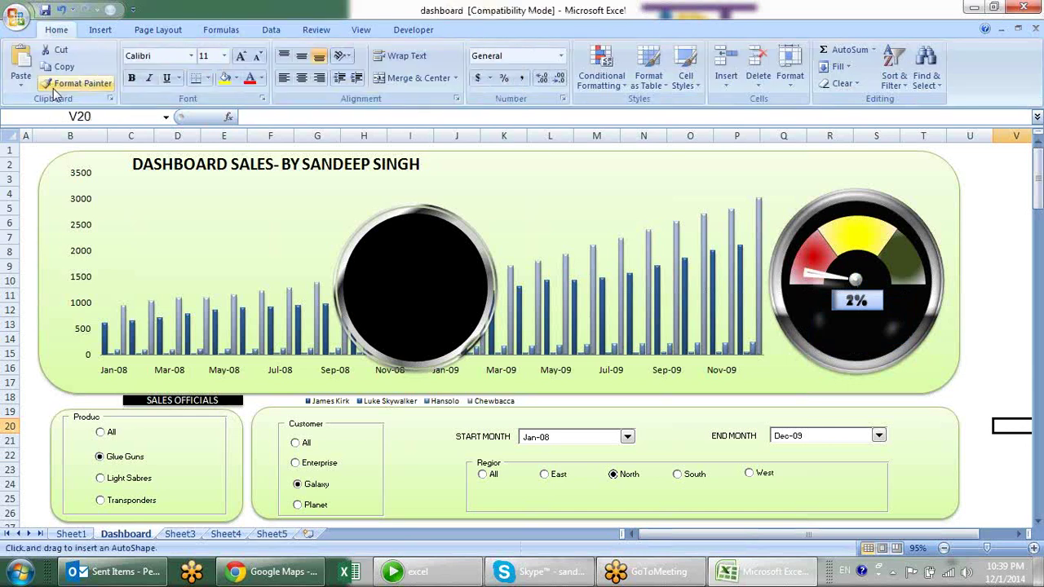
left_click(100, 30)
left_click(169, 73)
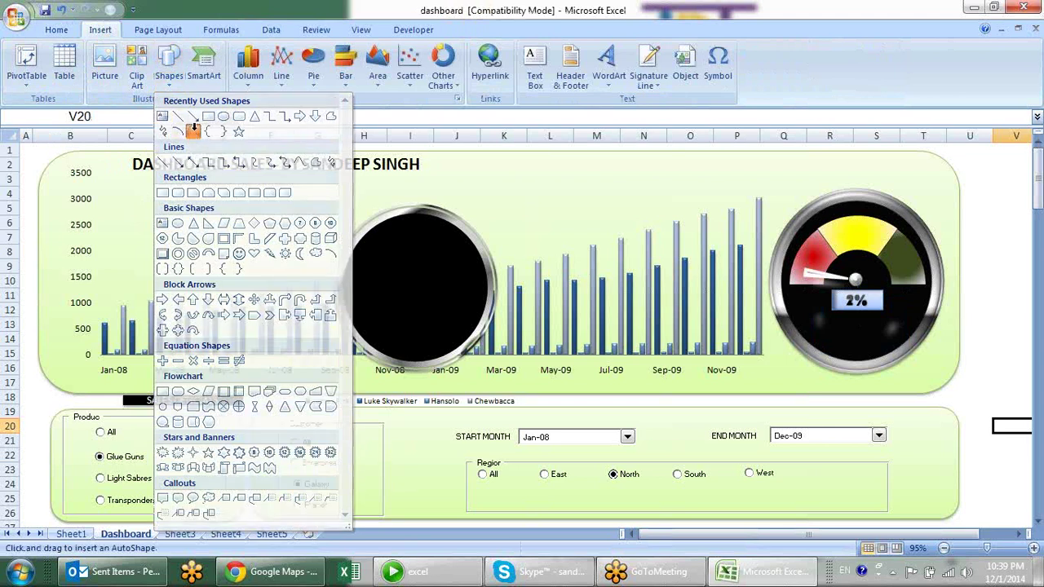
Draw a curved freeform shape and give it a white fill style.
left_click(193, 133)
mouse_move(133, 221)
left_mouse_down()
mouse_move(154, 283)
mouse_move(275, 273)
mouse_move(191, 261)
mouse_move(158, 224)
mouse_move(136, 209)
mouse_move(132, 223)
left_mouse_up()
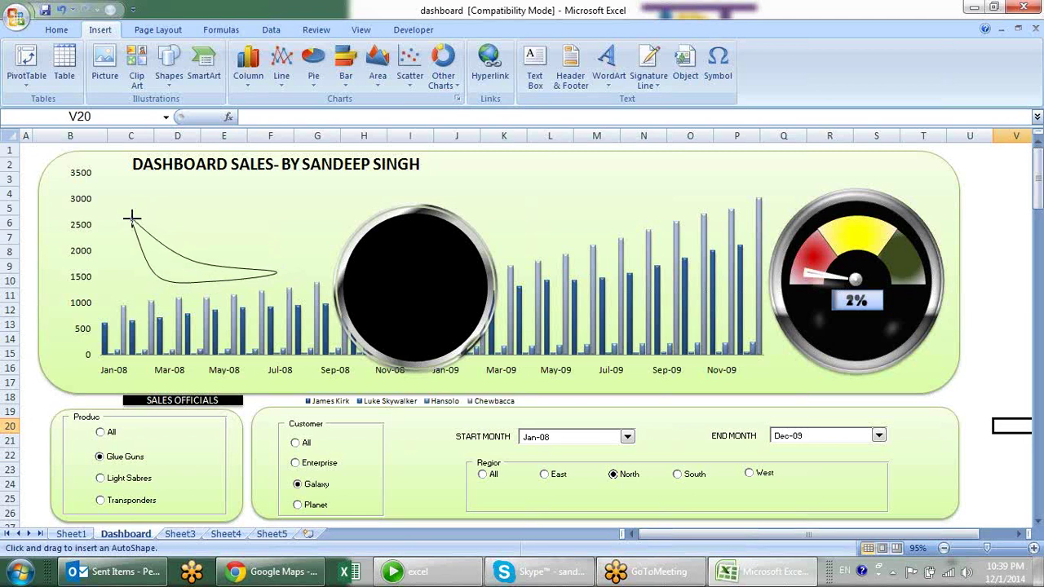
left_click(133, 219)
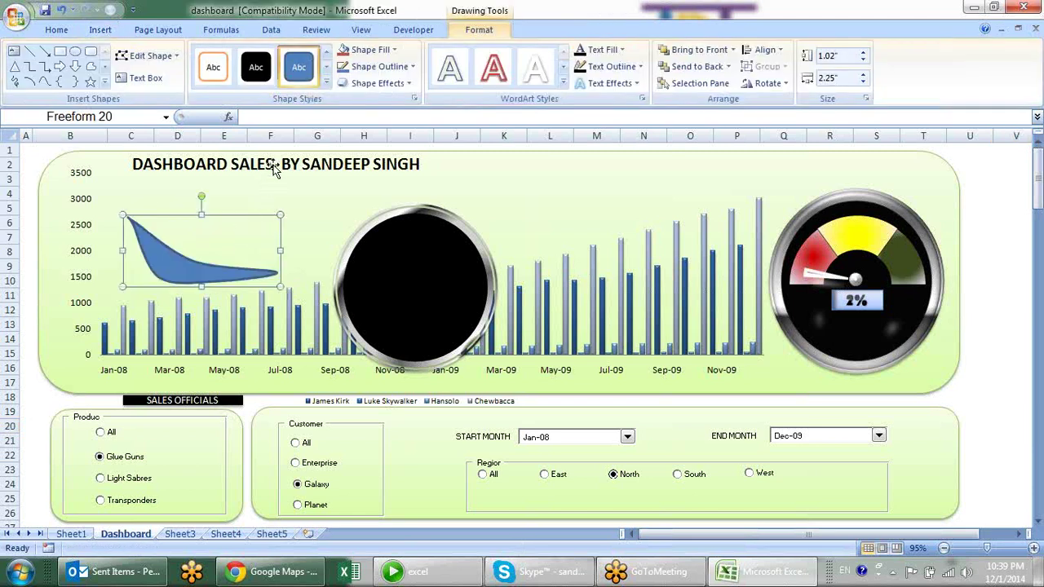
left_click(326, 83)
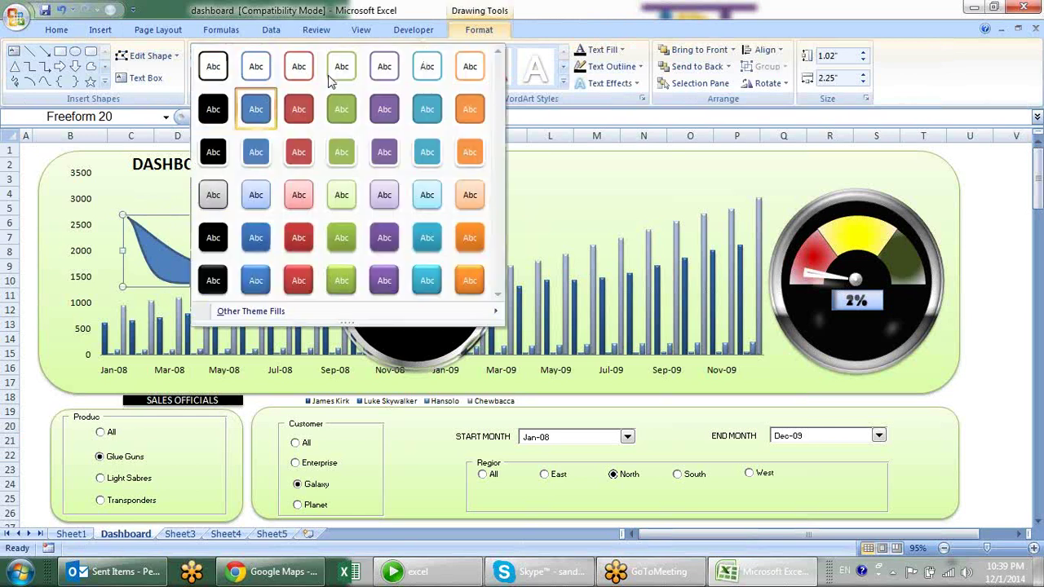
left_click(214, 72)
mouse_move(166, 261)
left_mouse_down()
mouse_move(408, 304)
mouse_move(838, 280)
left_mouse_up()
Give the white highlight 25 pt soft edges and size it 1.5" by 4.67" inside the circle.
left_click(400, 81)
mouse_move(392, 246)
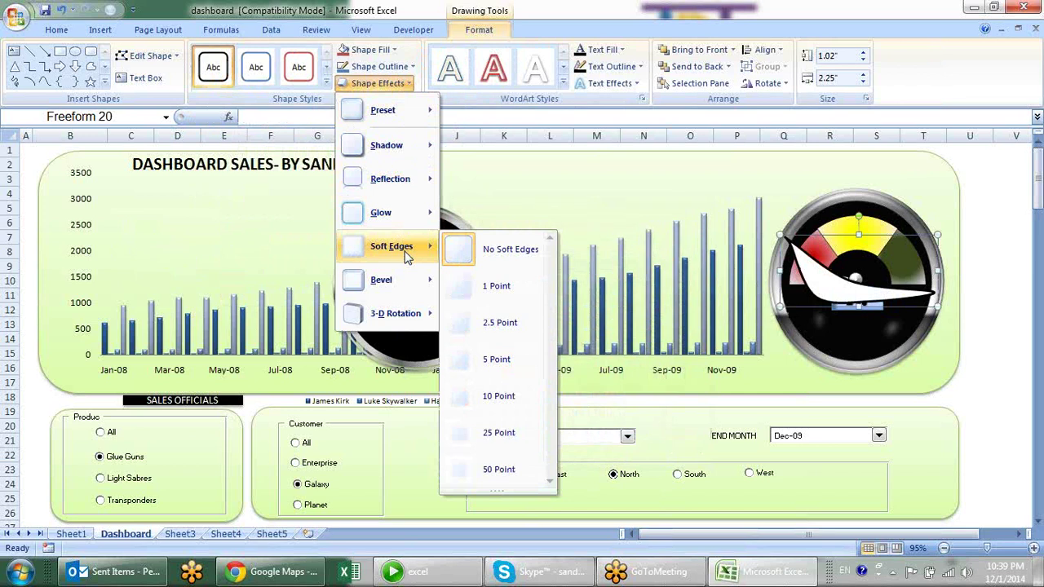
left_click(484, 396)
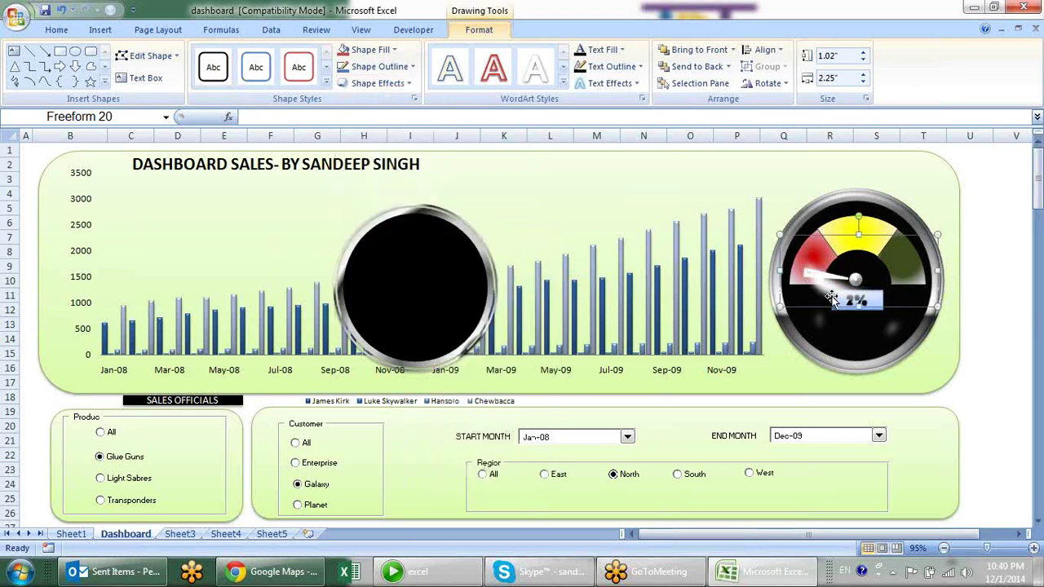
mouse_move(833, 290)
left_mouse_down()
mouse_move(408, 297)
mouse_move(405, 333)
left_mouse_up()
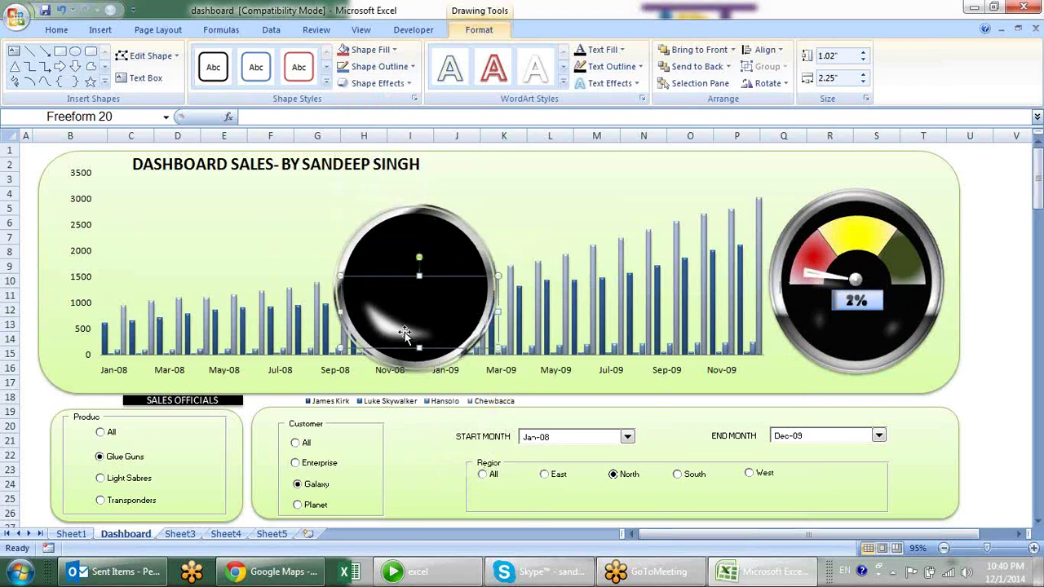
left_click(405, 85)
mouse_move(377, 83)
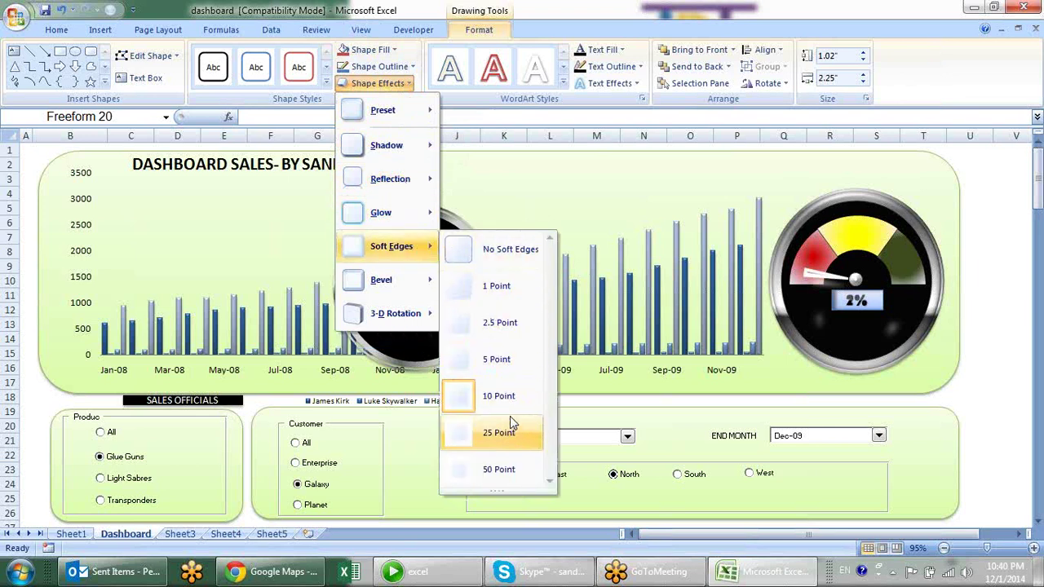
left_click(510, 404)
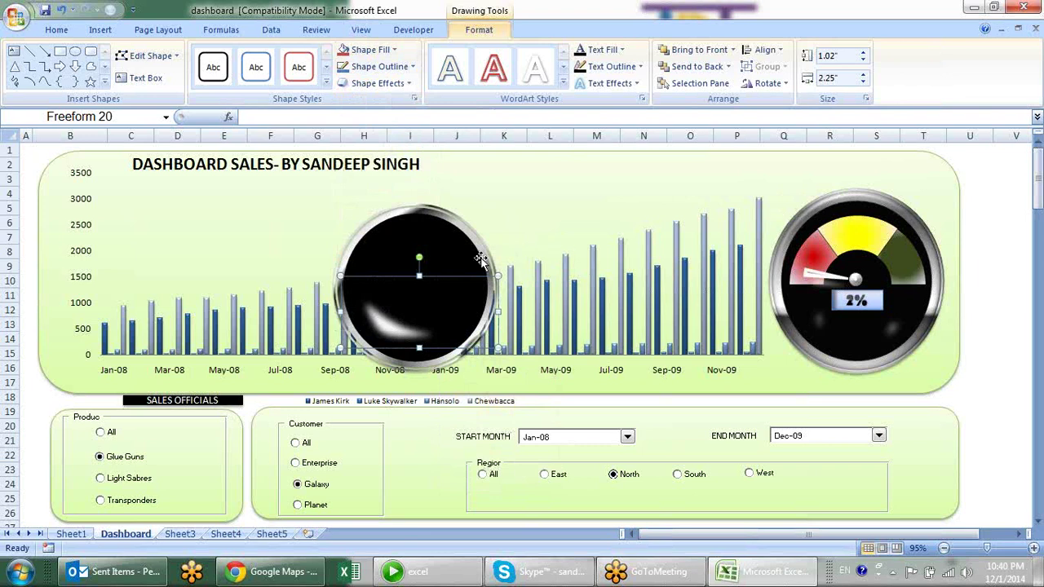
left_click_drag(495, 276, 702, 220)
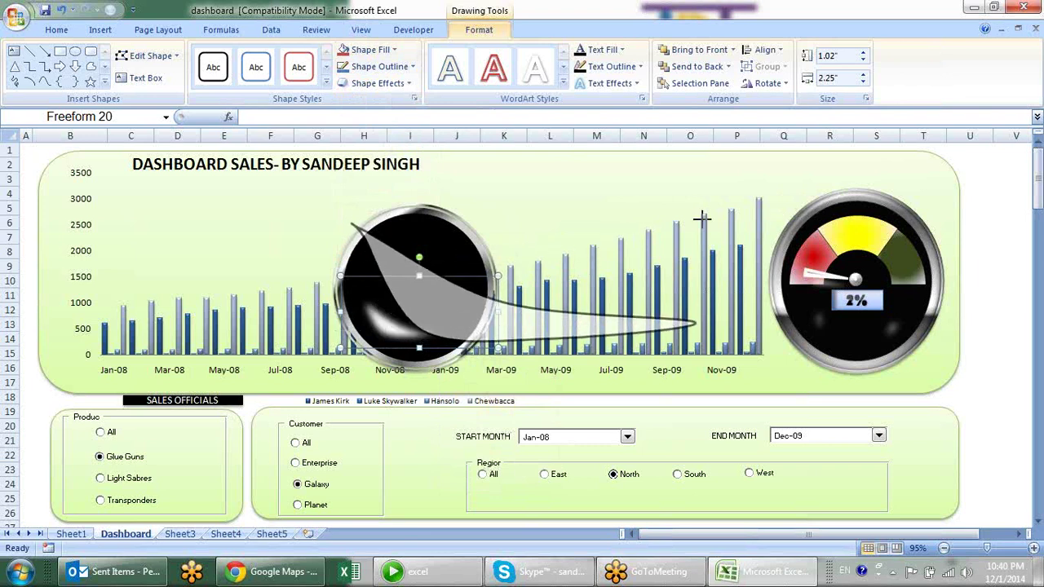
left_click(373, 84)
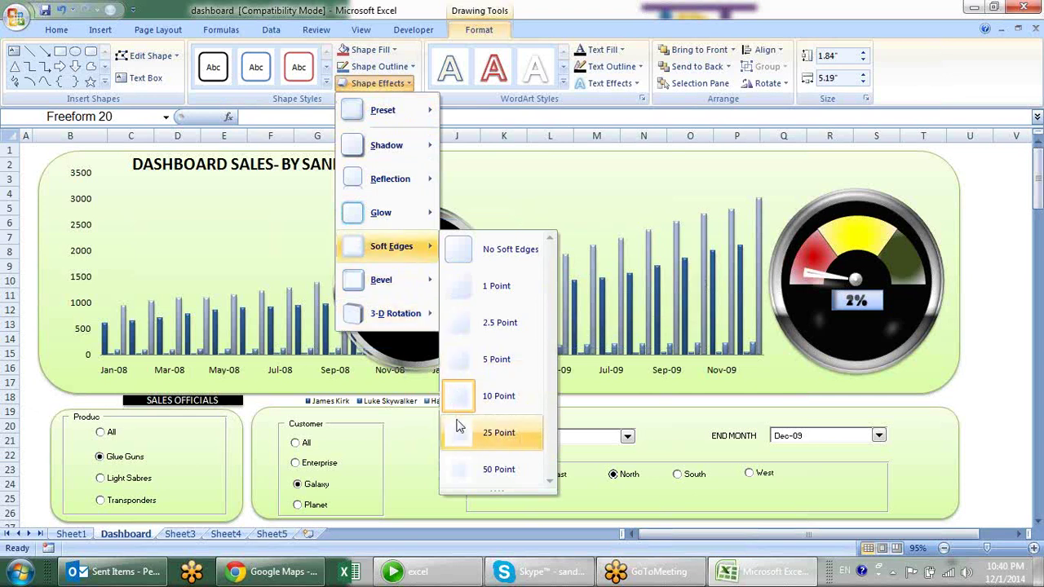
left_click(463, 424)
mouse_move(445, 319)
left_mouse_down()
mouse_move(413, 324)
mouse_move(409, 343)
mouse_move(406, 319)
left_mouse_up()
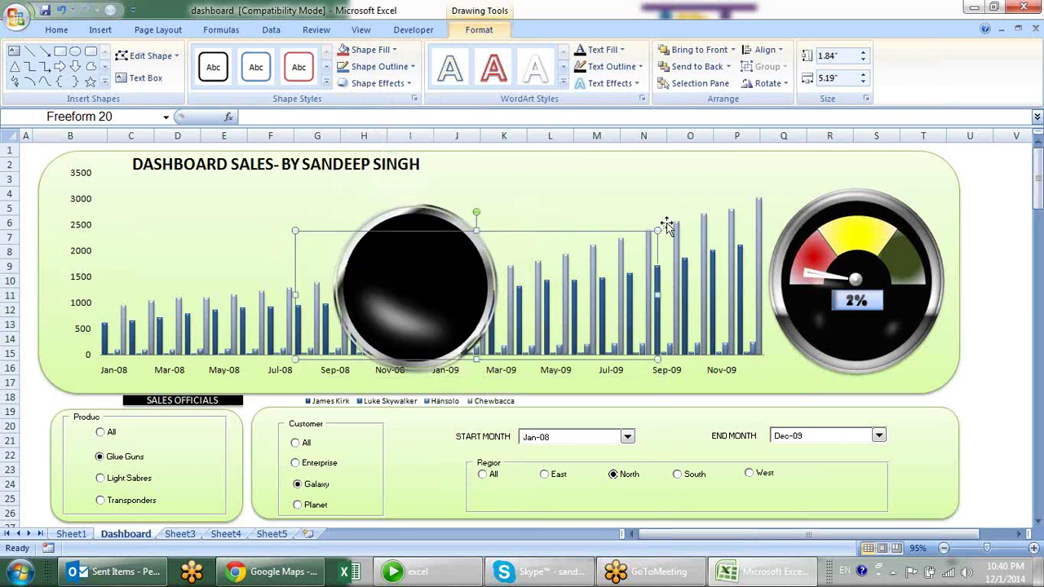
mouse_move(658, 233)
left_mouse_down()
mouse_move(611, 260)
mouse_move(622, 254)
left_mouse_up()
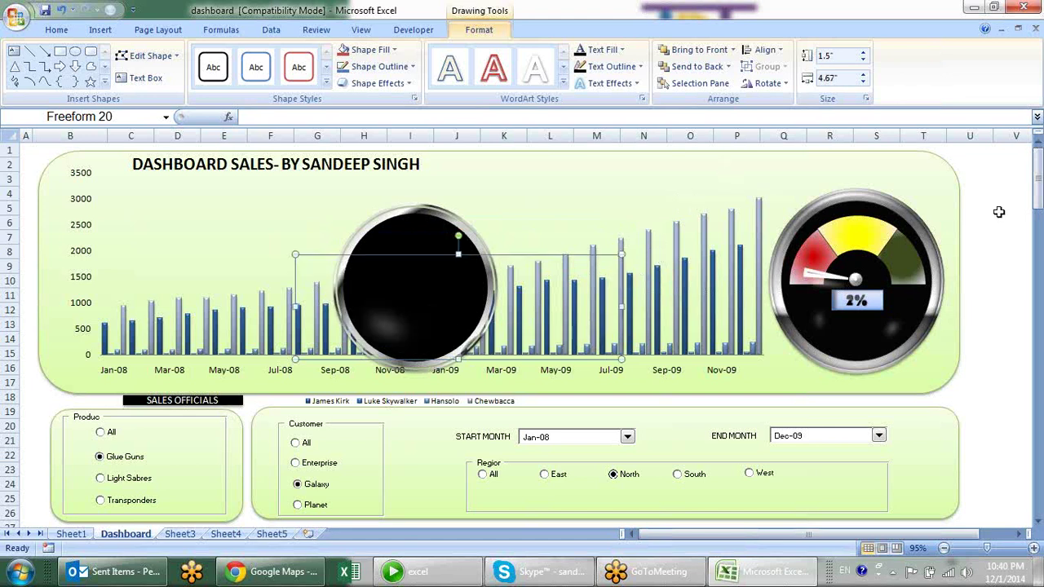
left_click(992, 239)
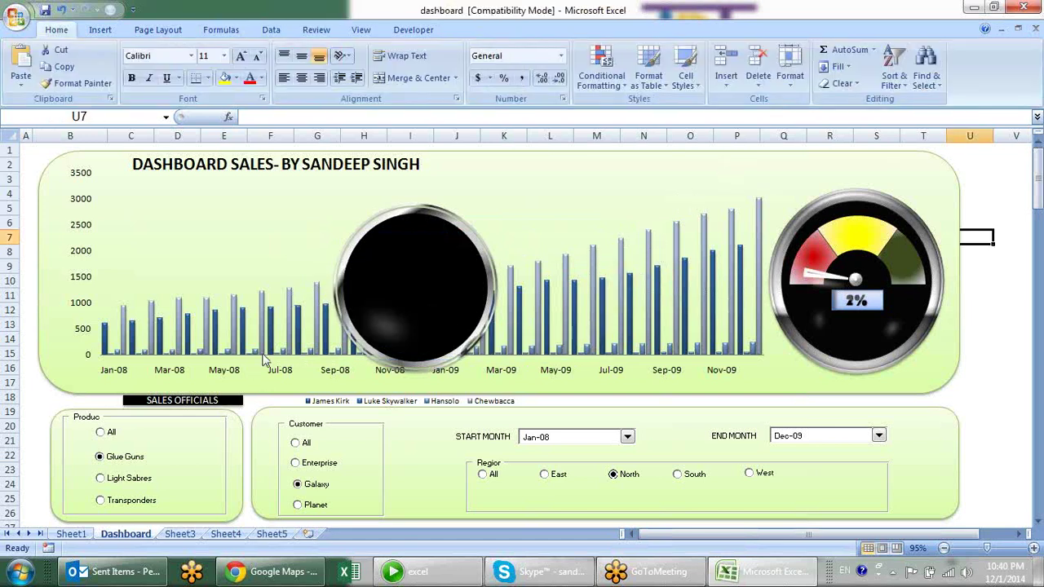
left_click(366, 319)
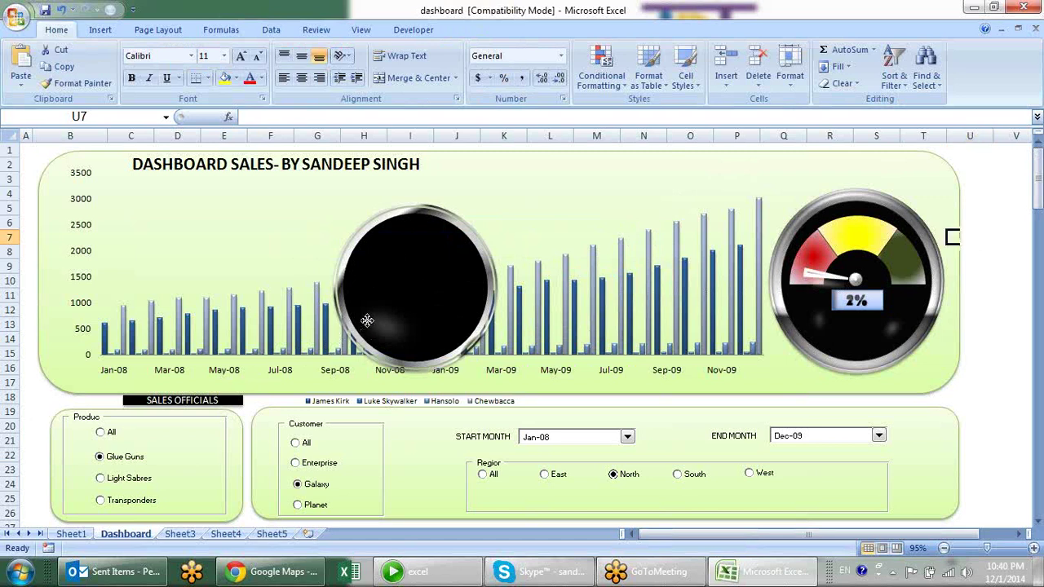
left_click(985, 337)
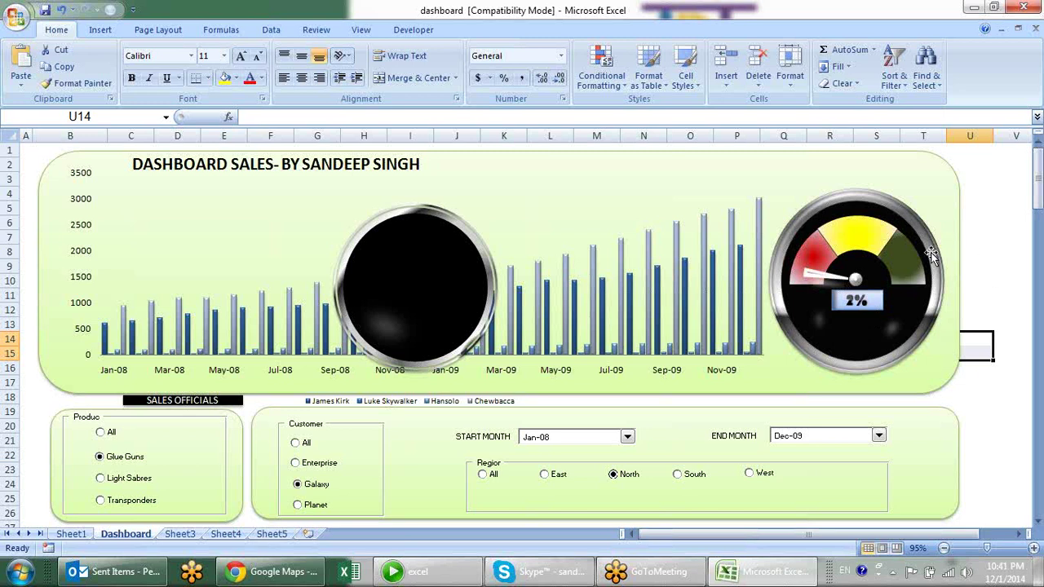
left_click(880, 260)
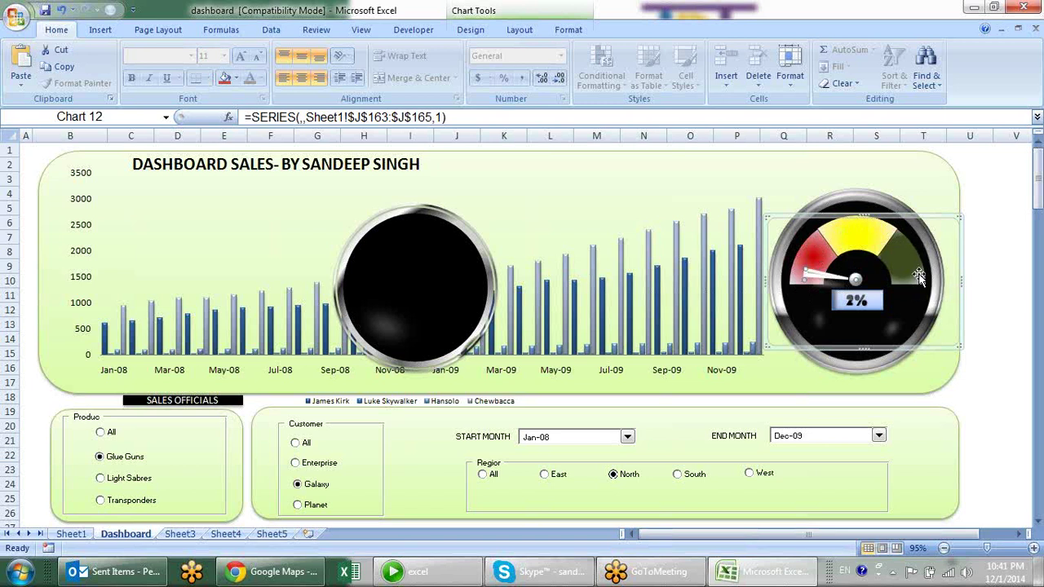
left_click(997, 467)
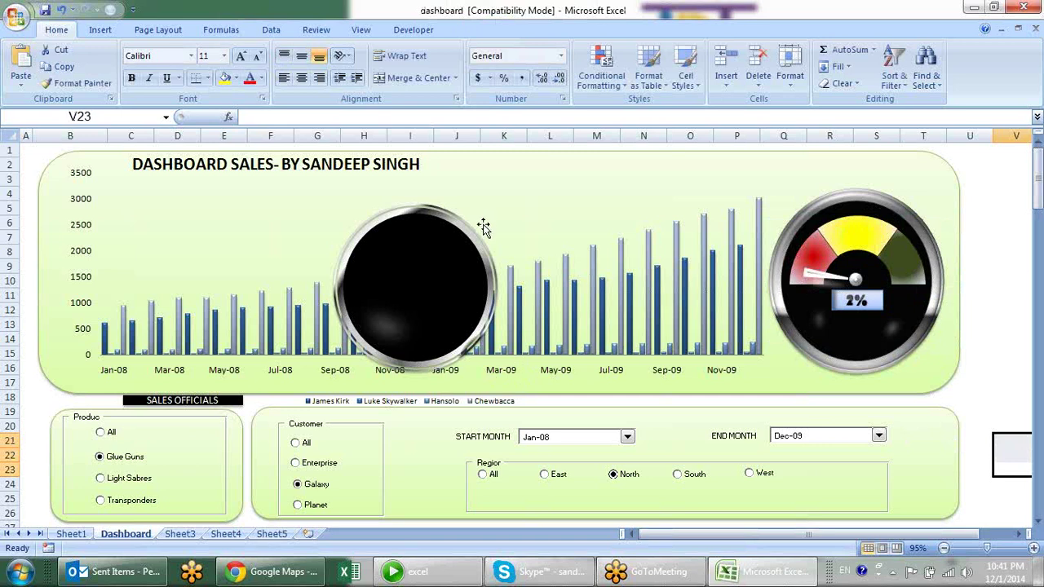
left_click(558, 416)
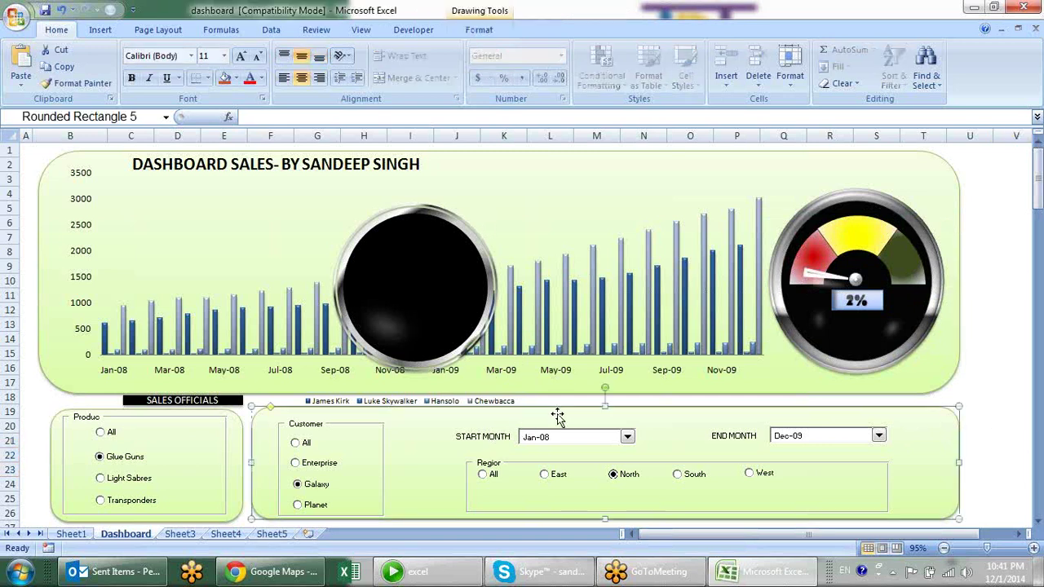
Draw a trial rounded rectangle over the chart, style it light orange, and reposition it.
left_click(99, 29)
left_click(169, 66)
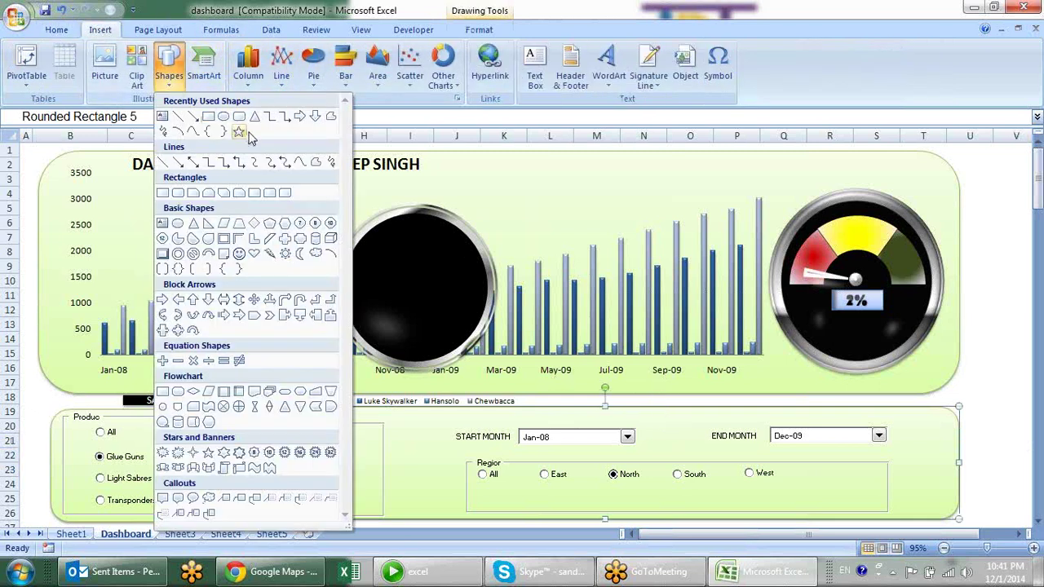
left_click(178, 192)
left_click_drag(152, 188, 320, 278)
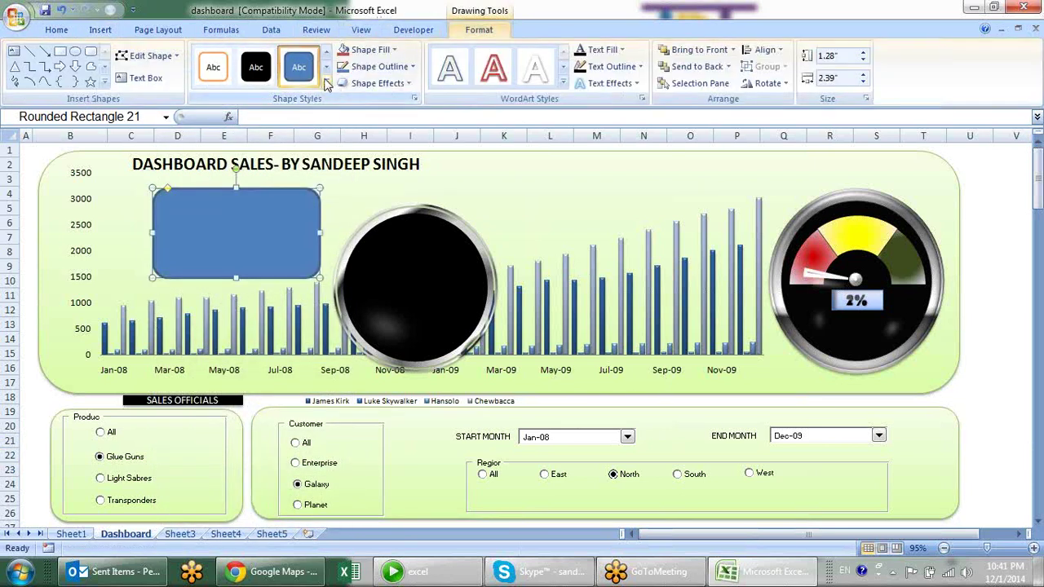
left_click(326, 83)
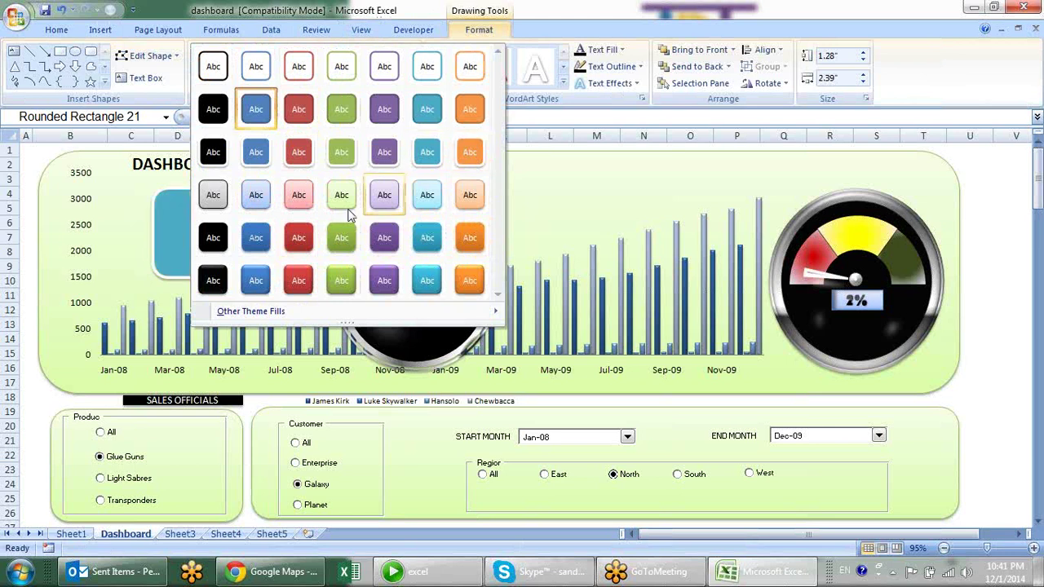
left_click(473, 204)
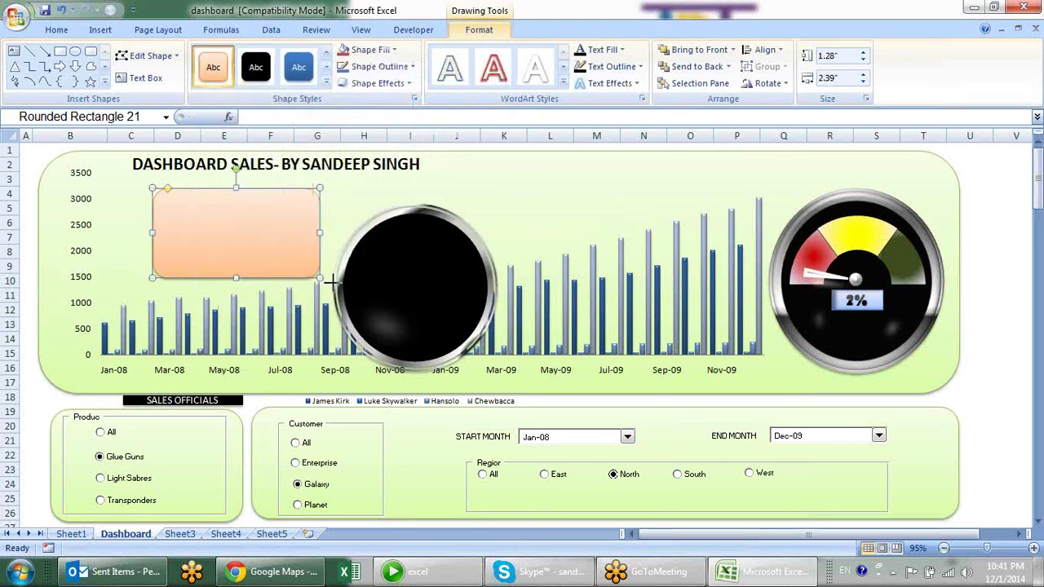
left_click_drag(332, 282, 401, 323)
left_click_drag(318, 278, 503, 257)
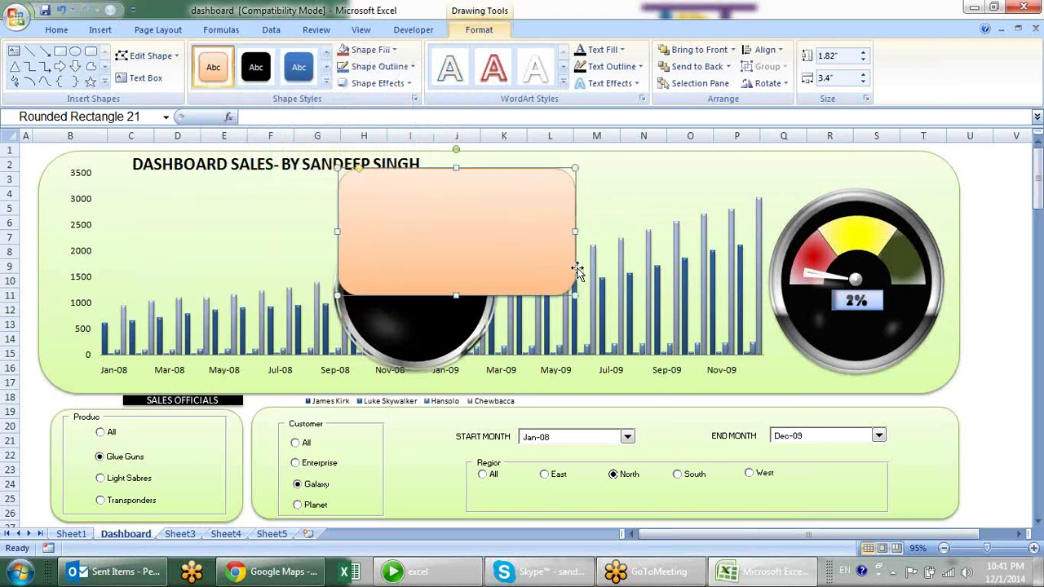
Delete the trial rectangle and shift the bar chart slightly up in its panel.
key("Delete")
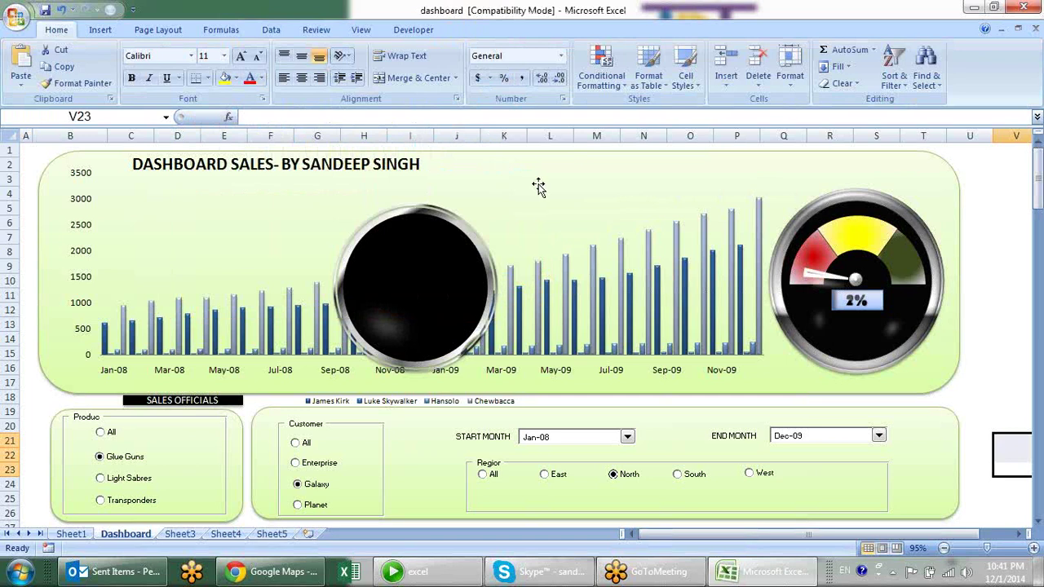
left_click(539, 186)
left_click_drag(548, 168, 466, 168)
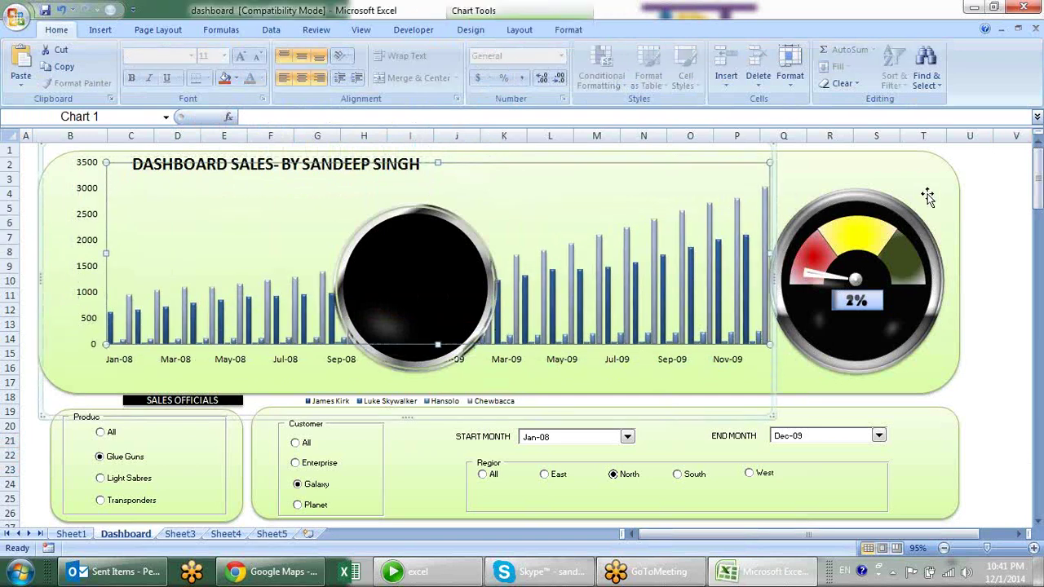
Apply light orange Subtle Effect - Accent 6 to the chart background, lower-right and Product filter panels.
left_click(927, 195)
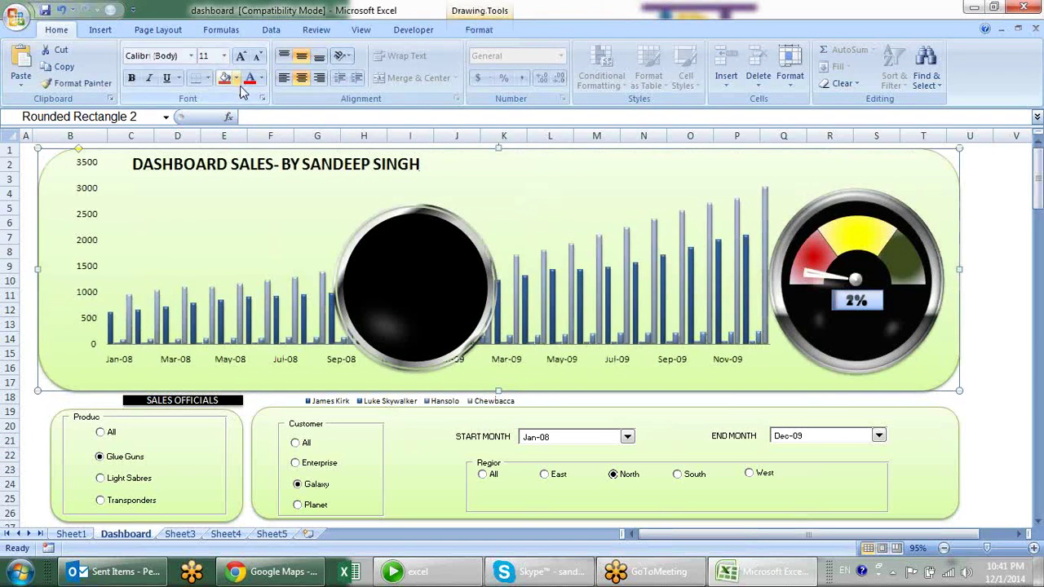
left_click(461, 12)
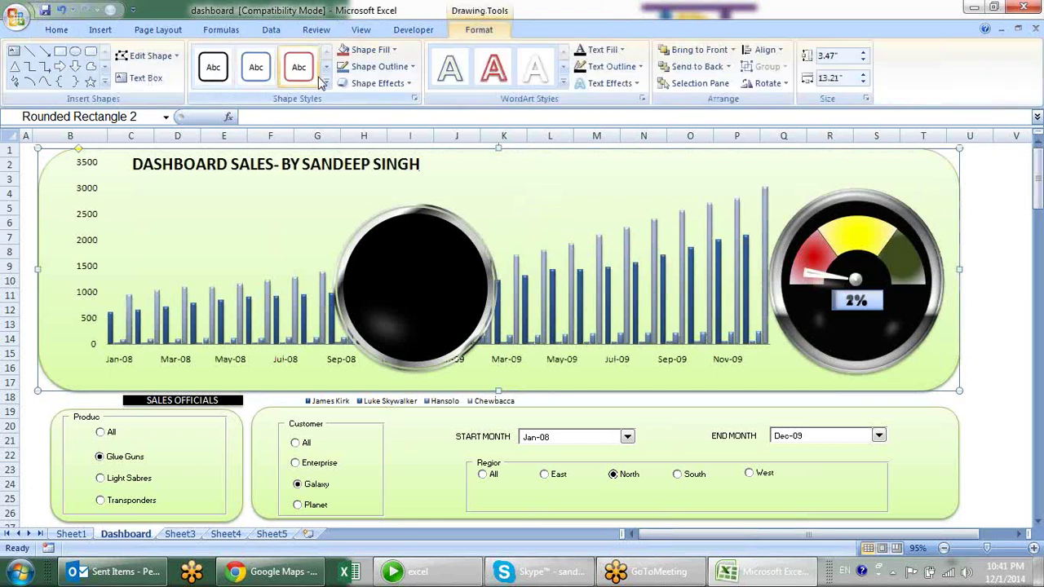
left_click(330, 86)
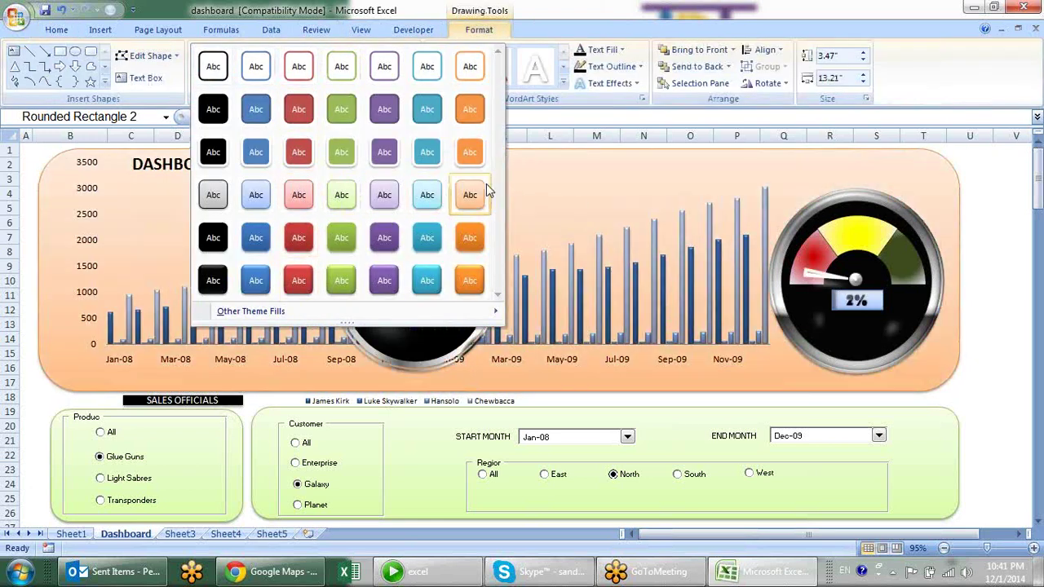
left_click(469, 195)
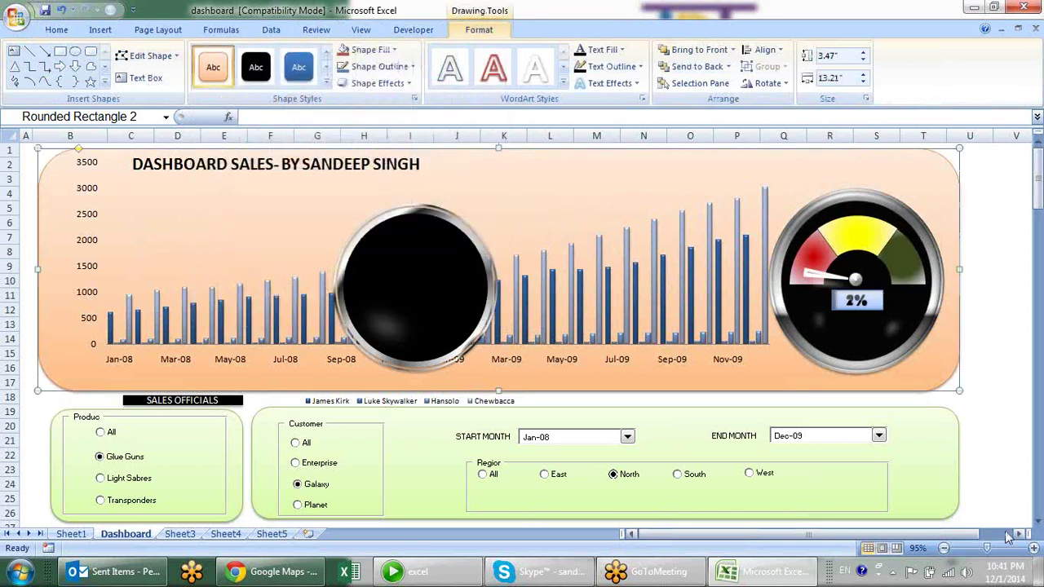
left_click(950, 459)
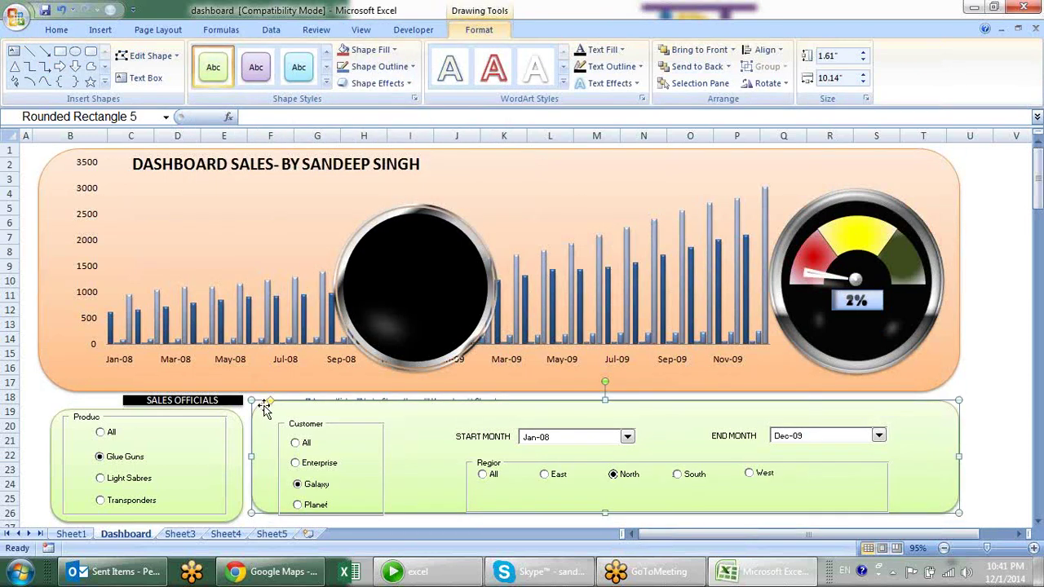
left_click_drag(269, 402, 269, 408)
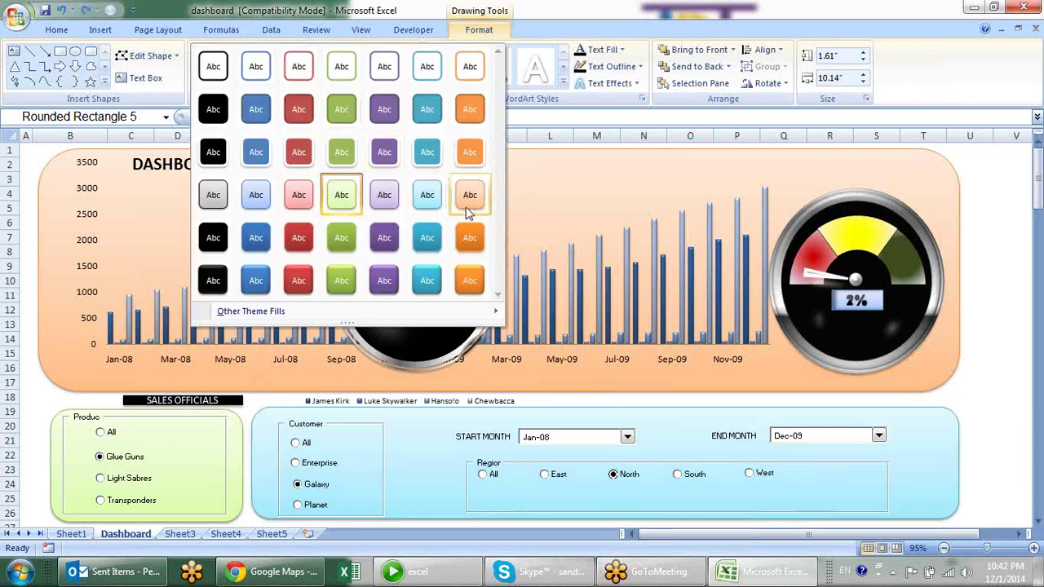
left_click(463, 200)
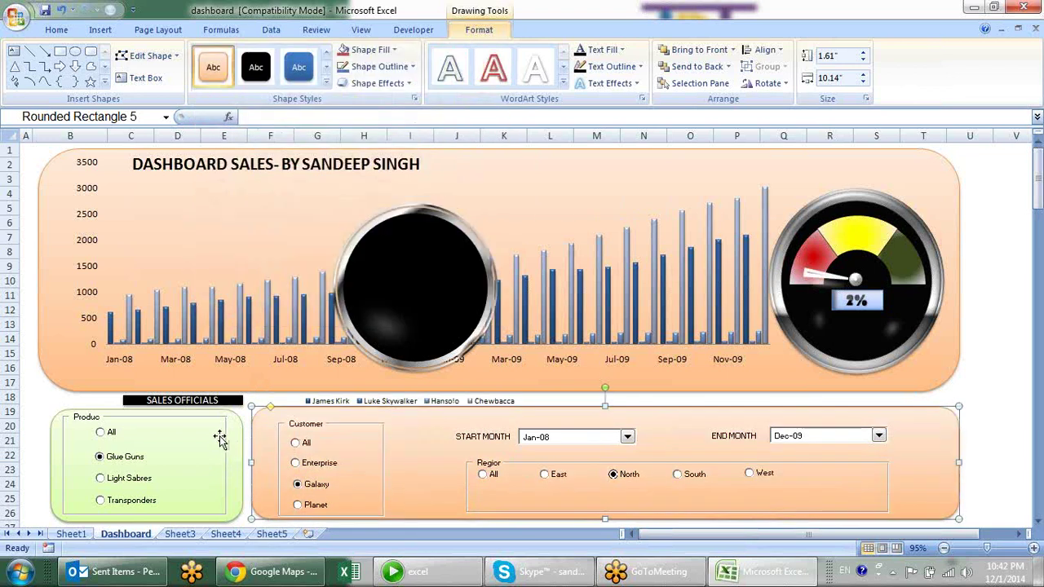
left_click(241, 445)
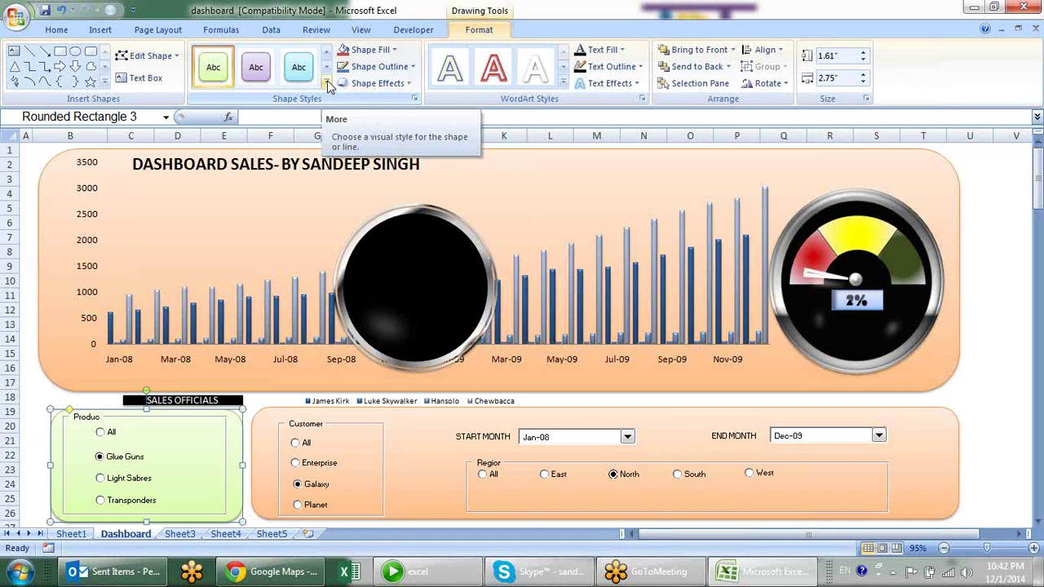
left_click(327, 85)
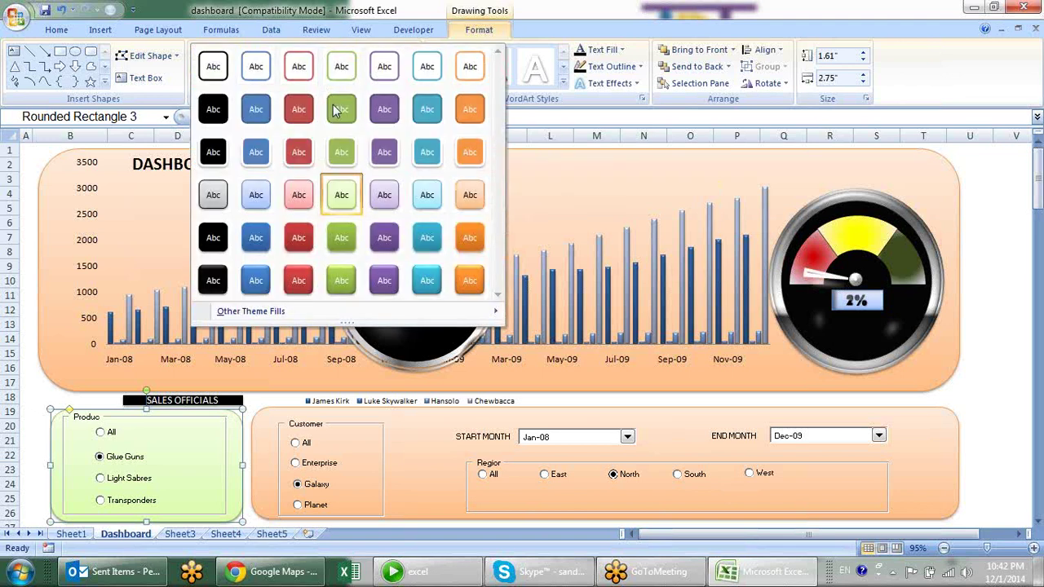
left_click(478, 192)
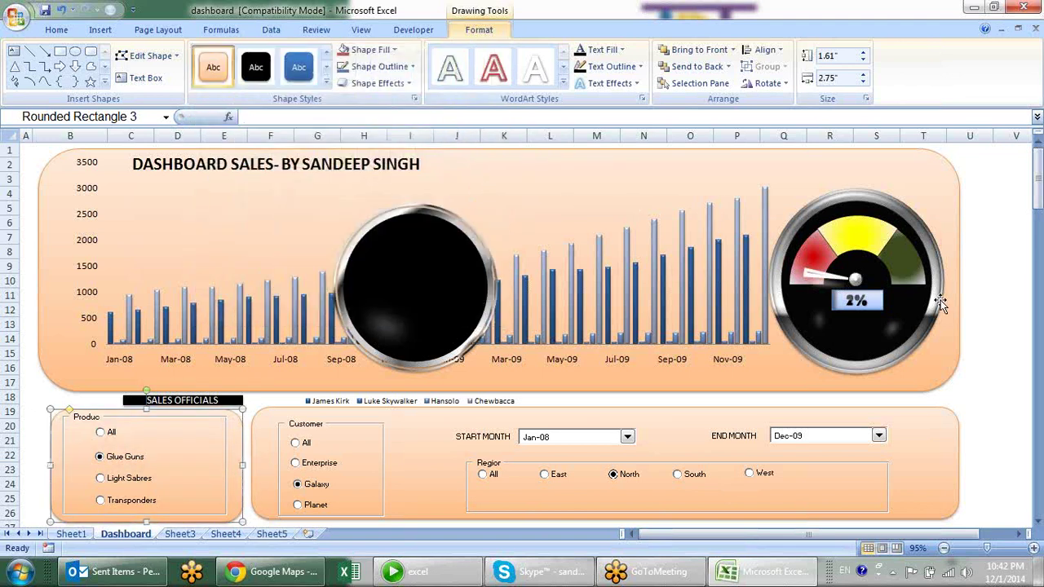
left_click(1039, 290)
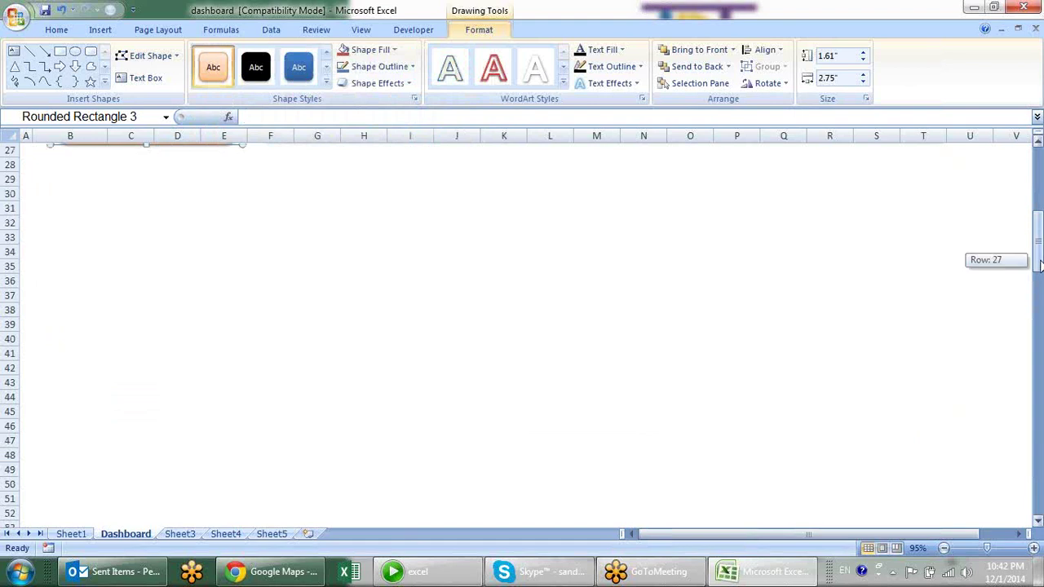
Delete the glossy black circle (Oval 19) sitting over the dashboard chart.
left_click_drag(1038, 259, 1038, 237)
left_click(405, 243)
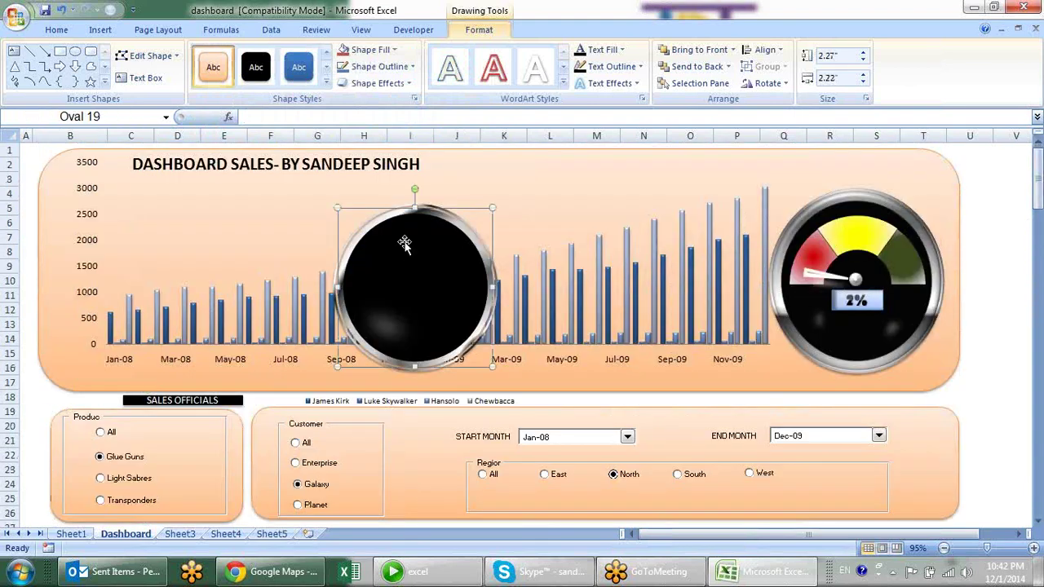
key("Delete")
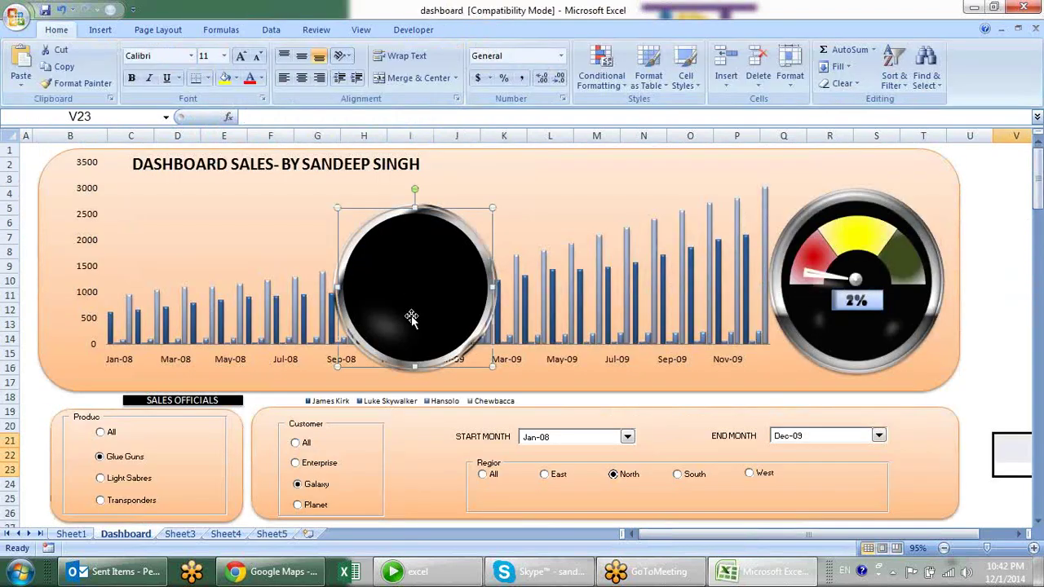
Set the Region, Customer and Product option-button filters all to All.
left_click(1002, 326)
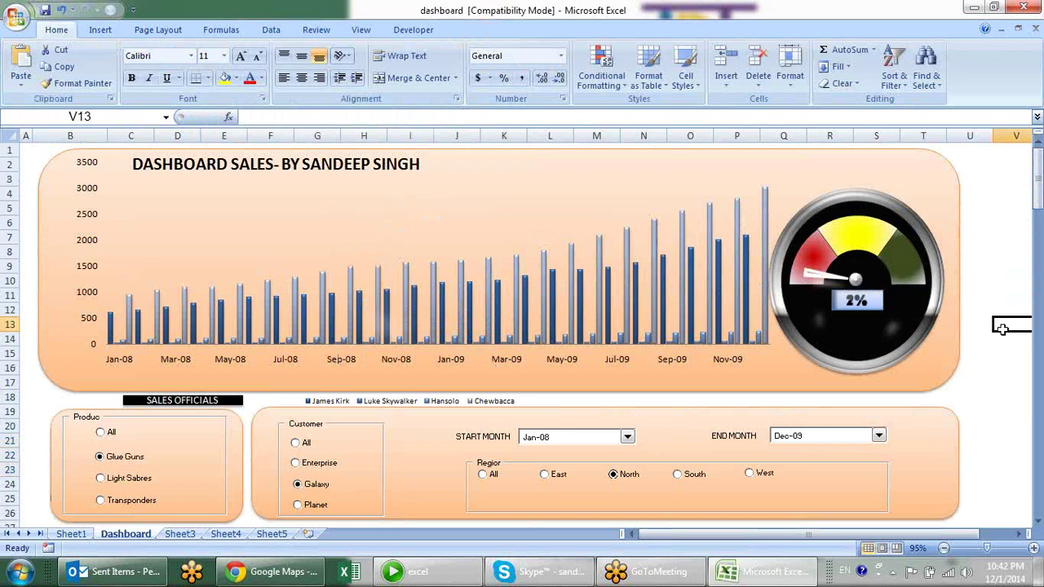
left_click(483, 474)
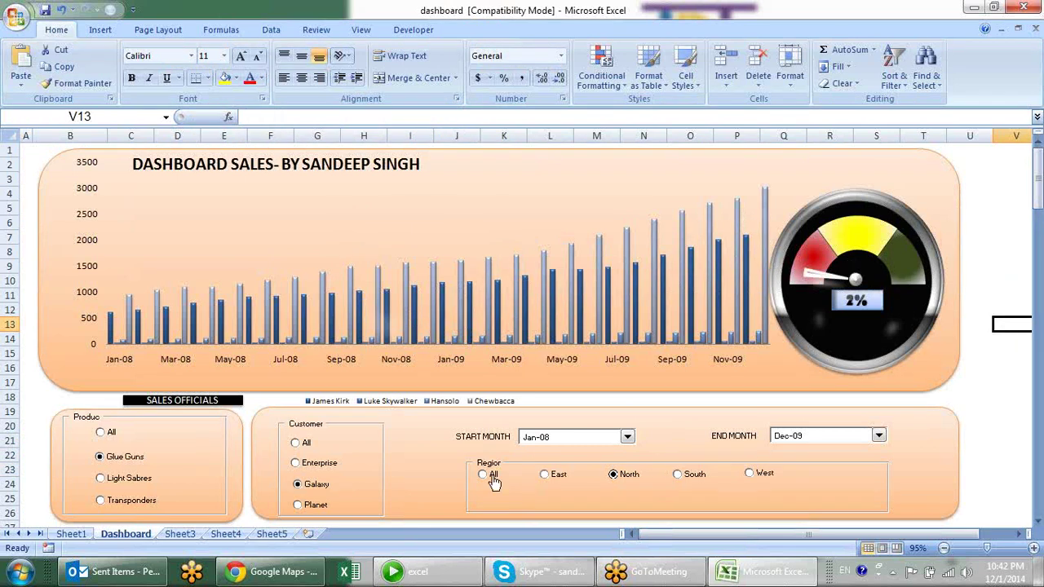
left_click(295, 442)
left_click(101, 433)
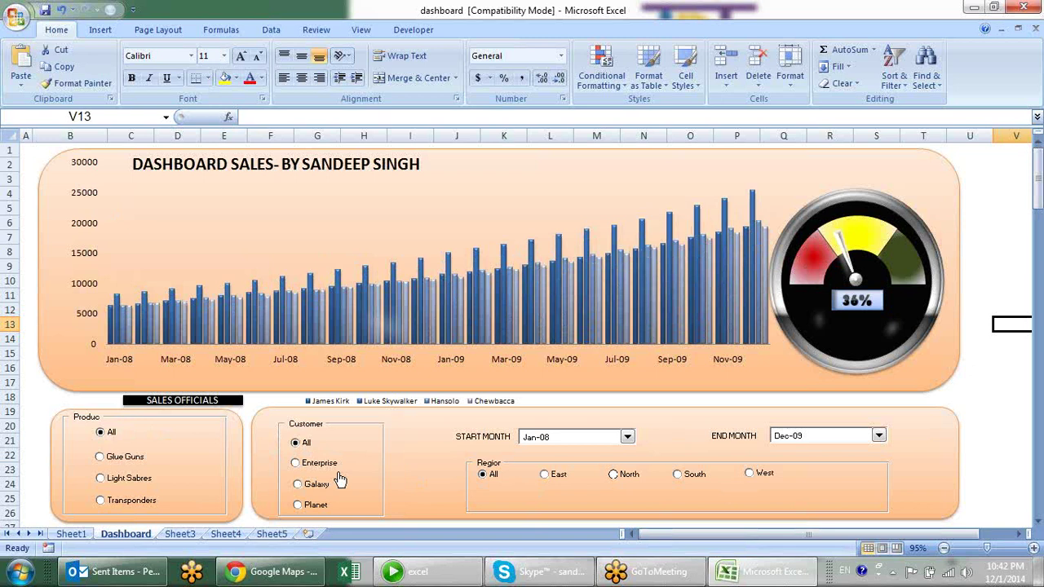